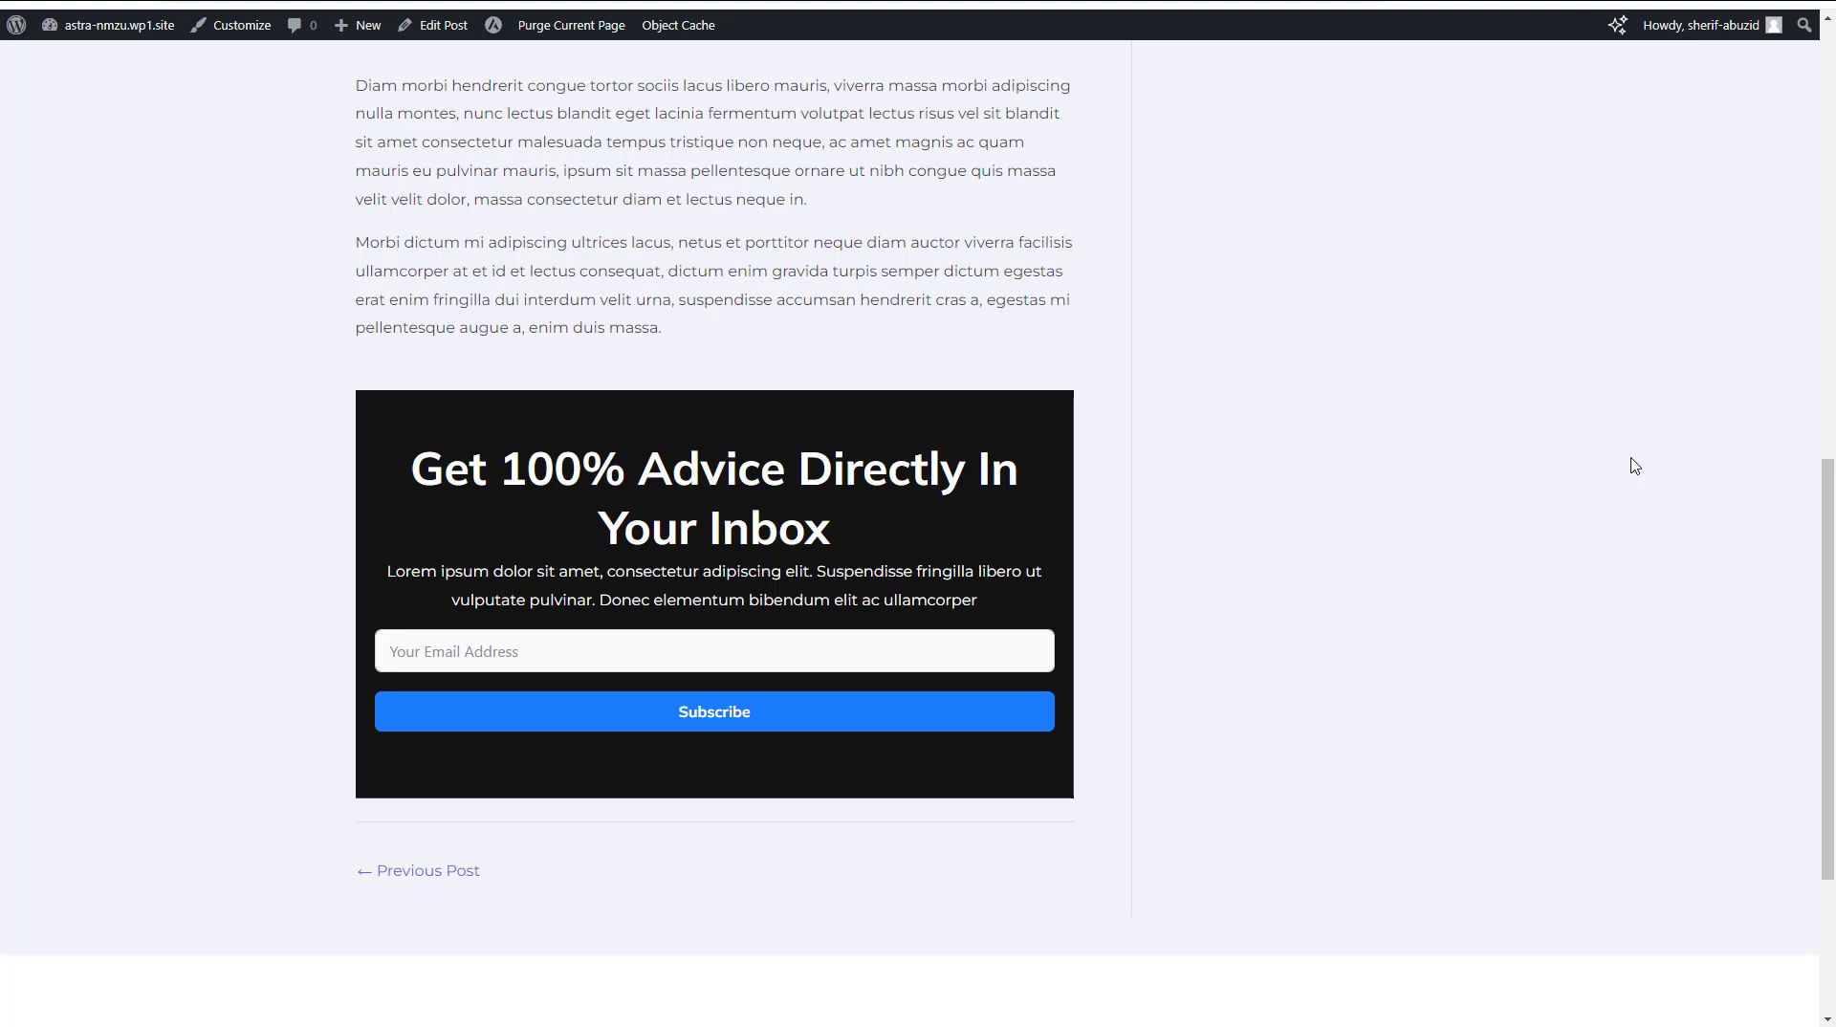
Look over the blog post content around the Get 100% Advice Directly In Your Inbox opt-in box
left_click(1405, 2)
scroll(790, 595, "down", 9)
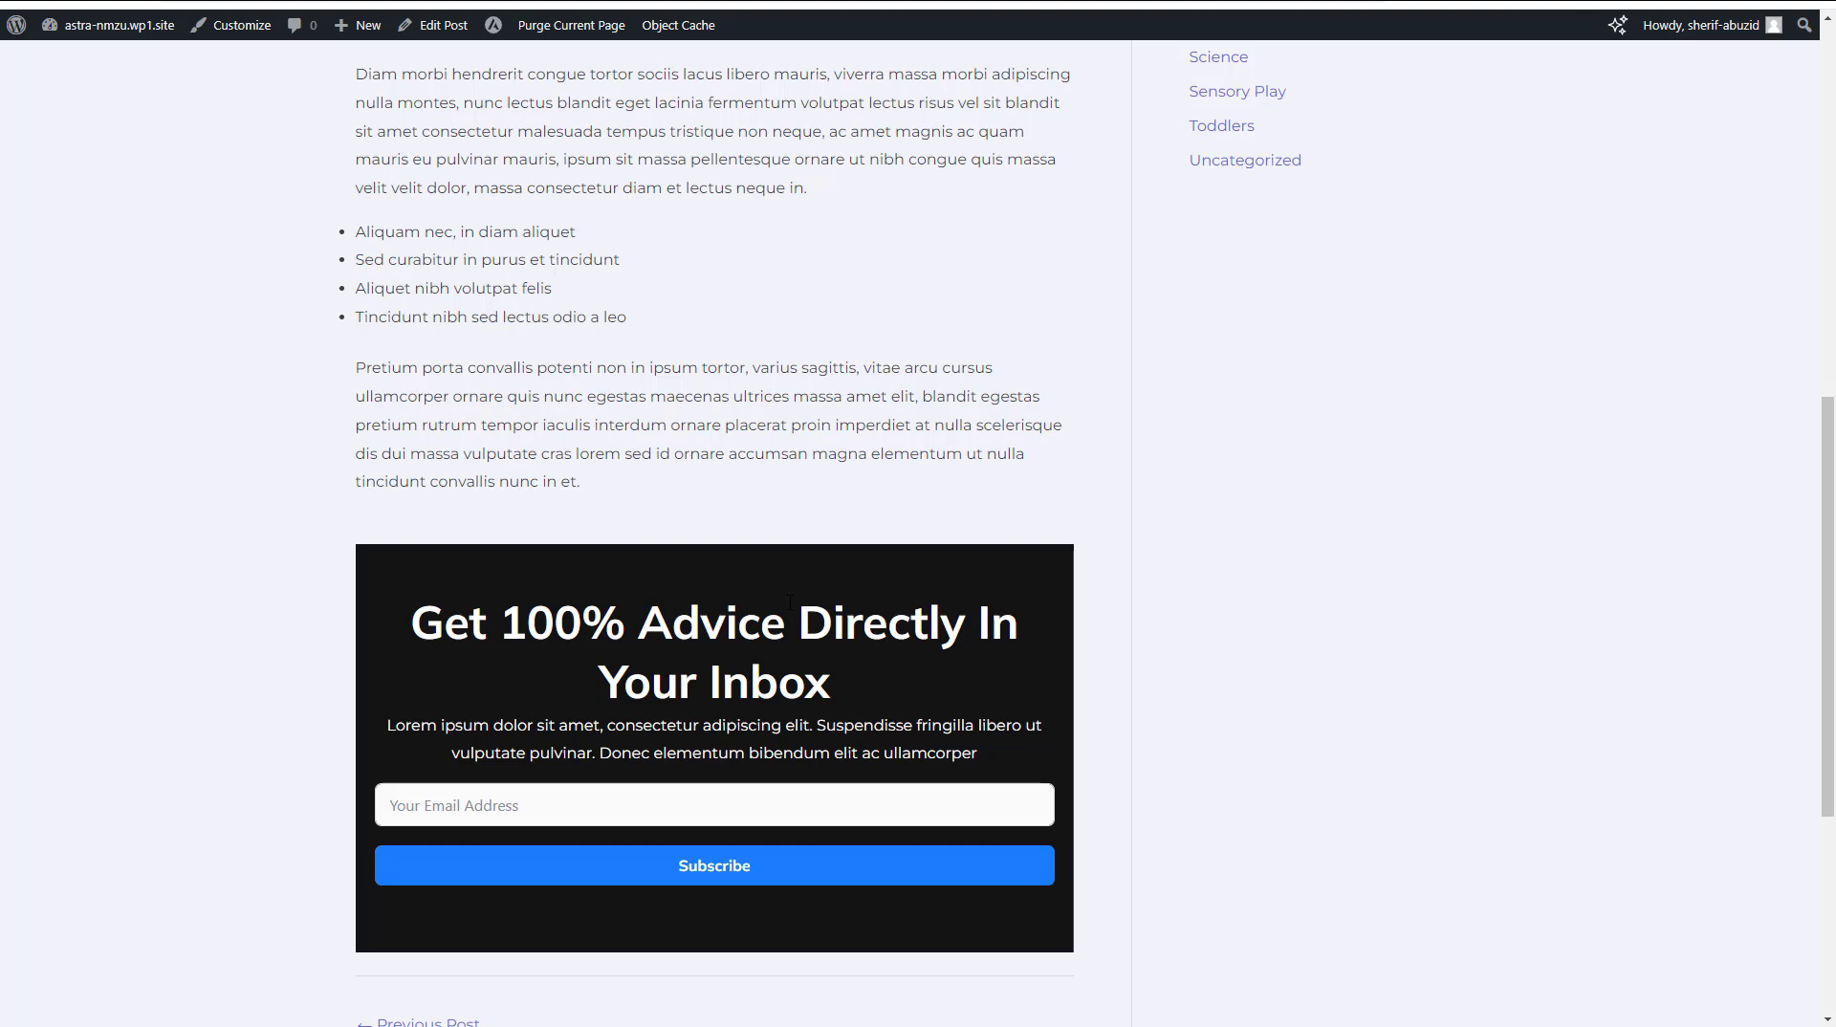
scroll(765, 620, "up", 1)
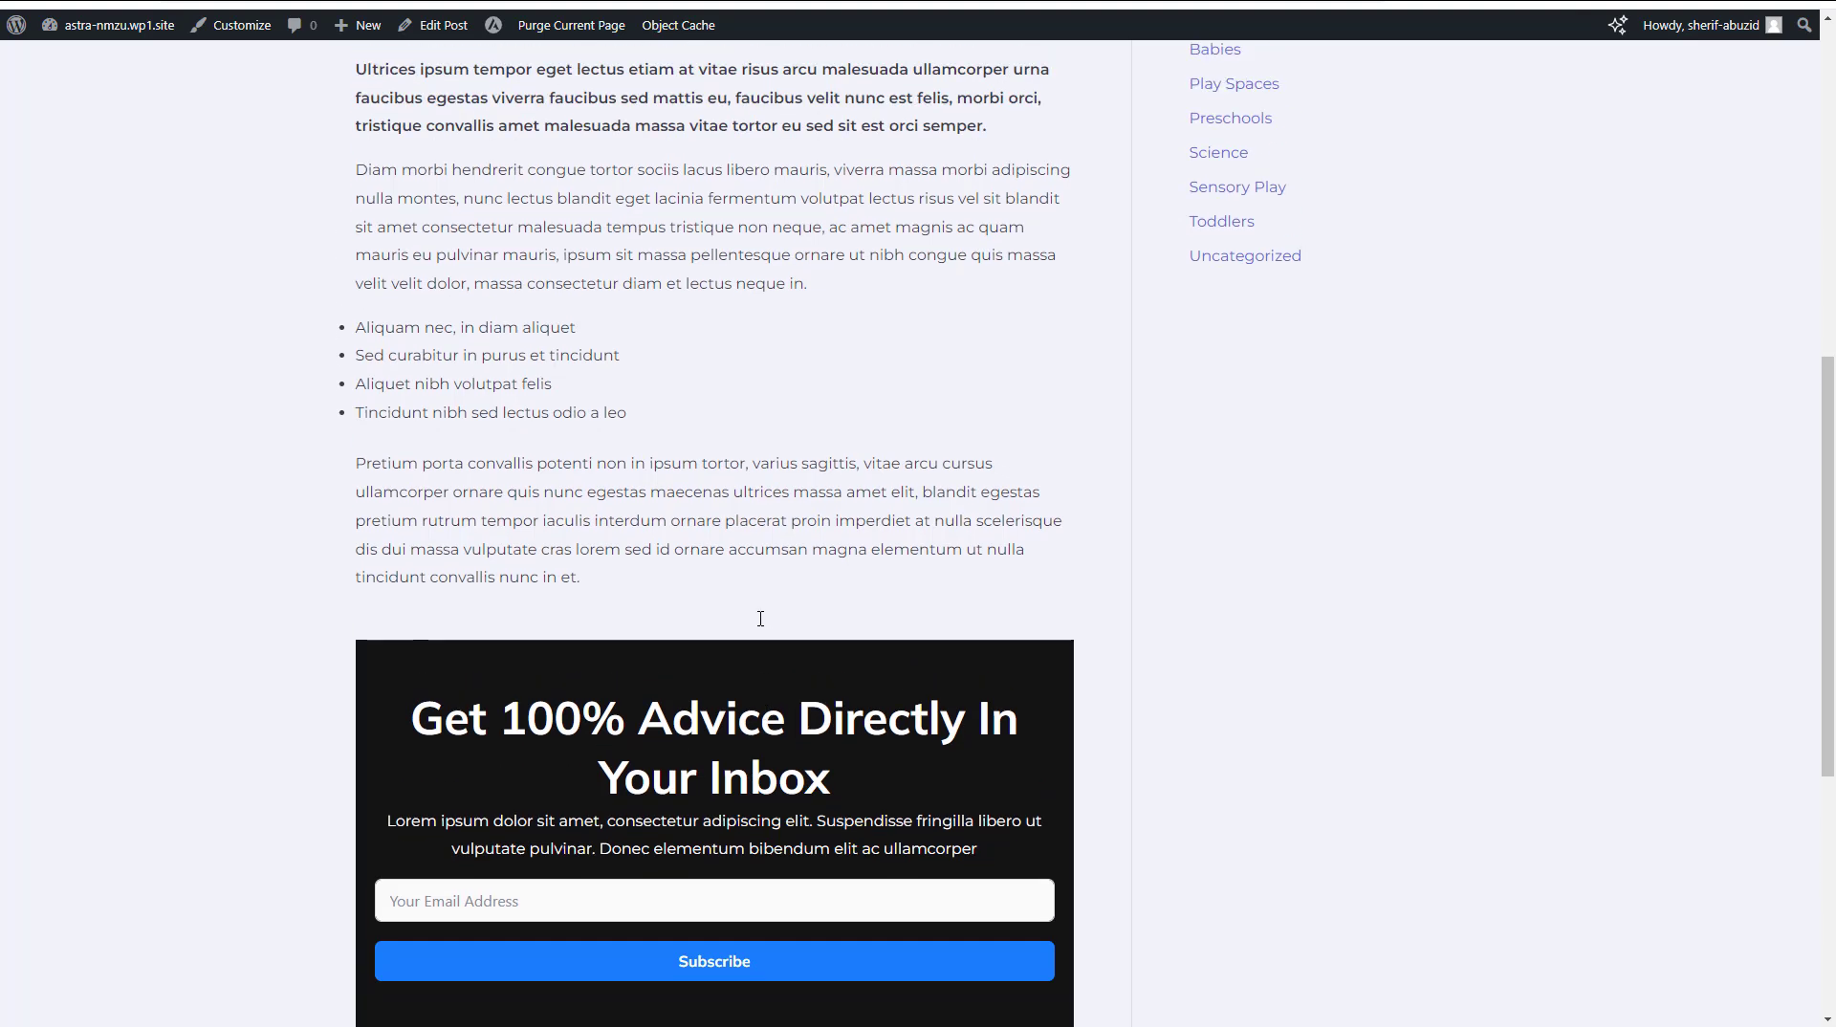
scroll(1252, 162, "up", 2)
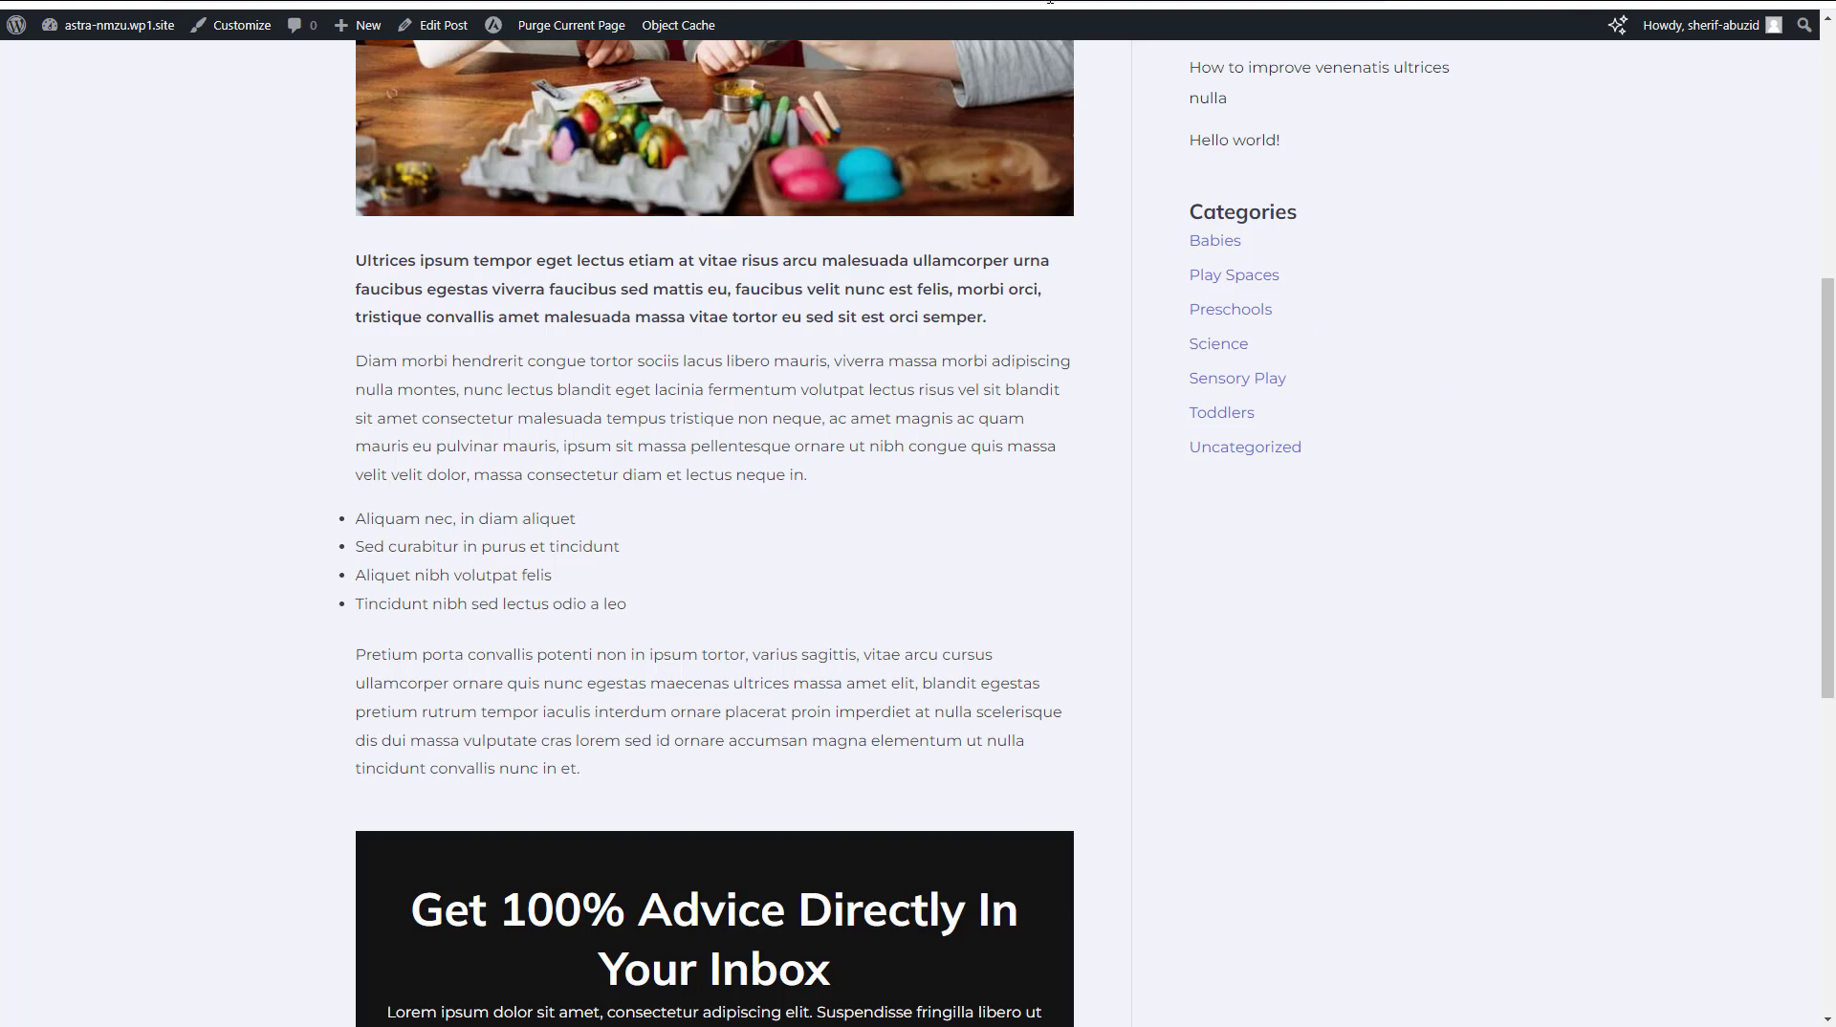
Review the Astra Pro and Fluent Forms entries in the site's installed plugins list
left_click(889, 2)
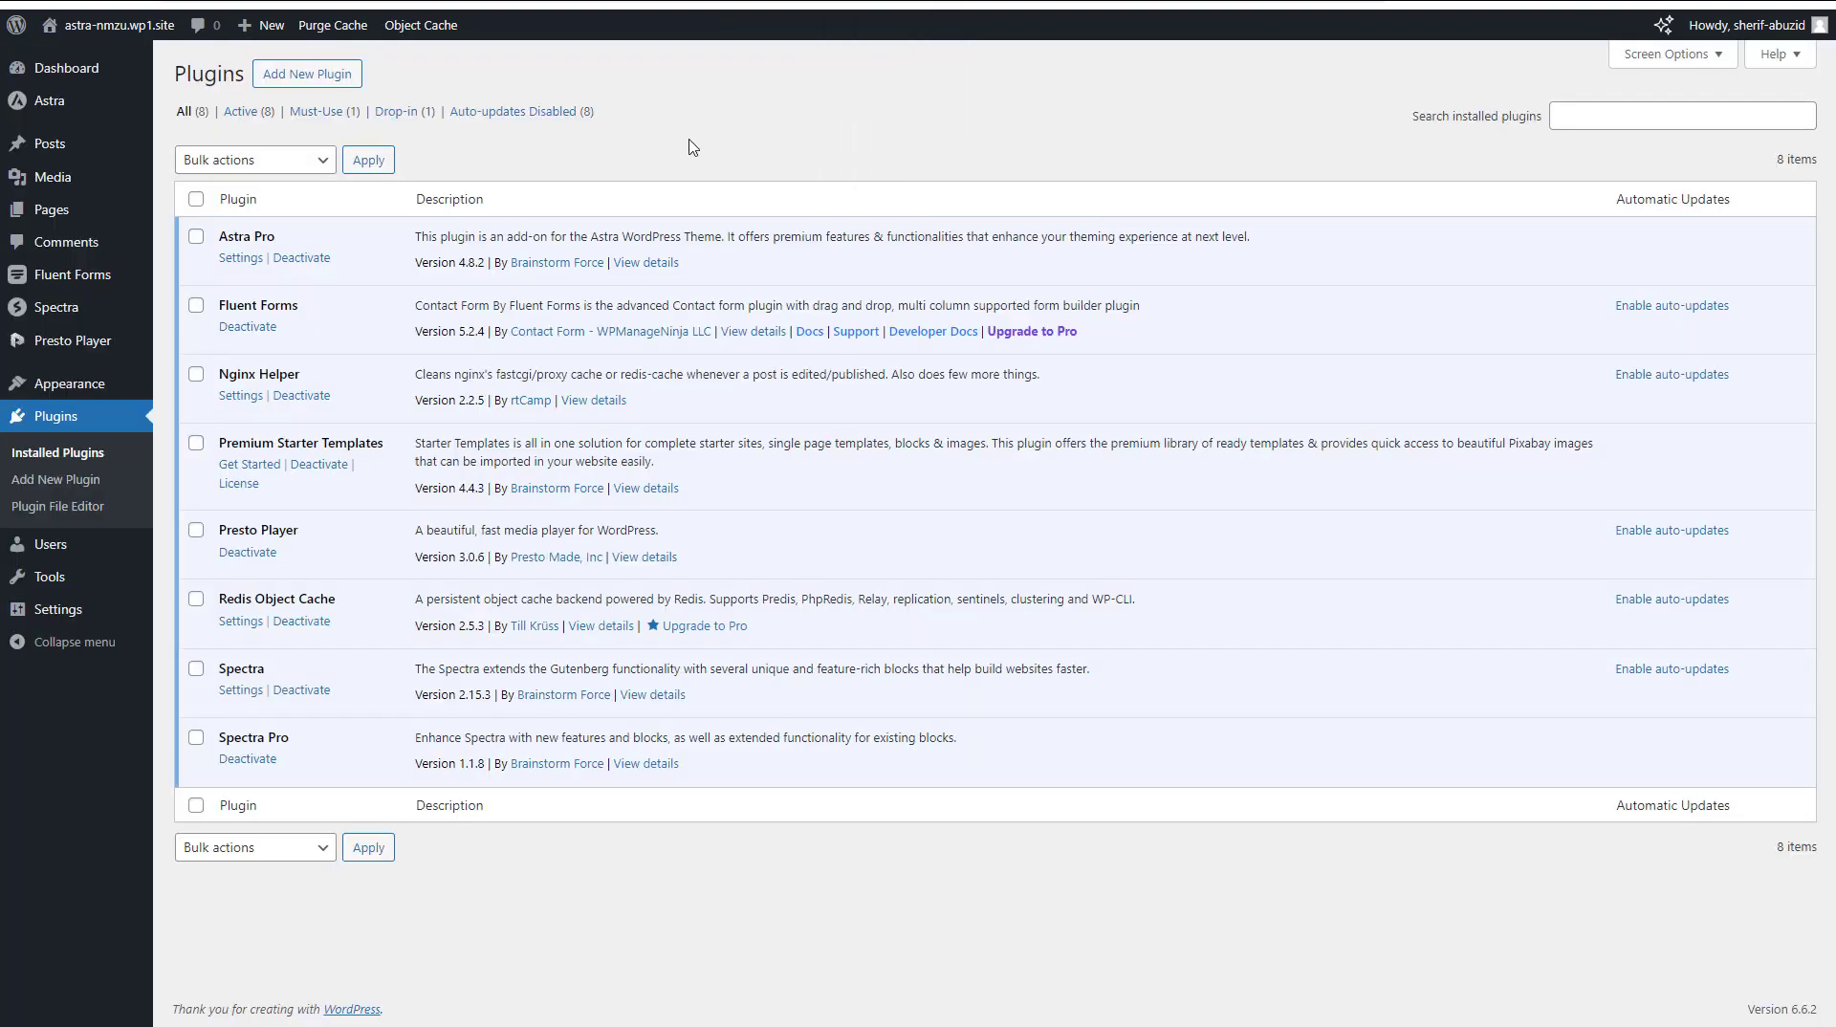
mouse_move(67, 106)
triple_click(257, 232)
triple_click(262, 304)
left_click(790, 139)
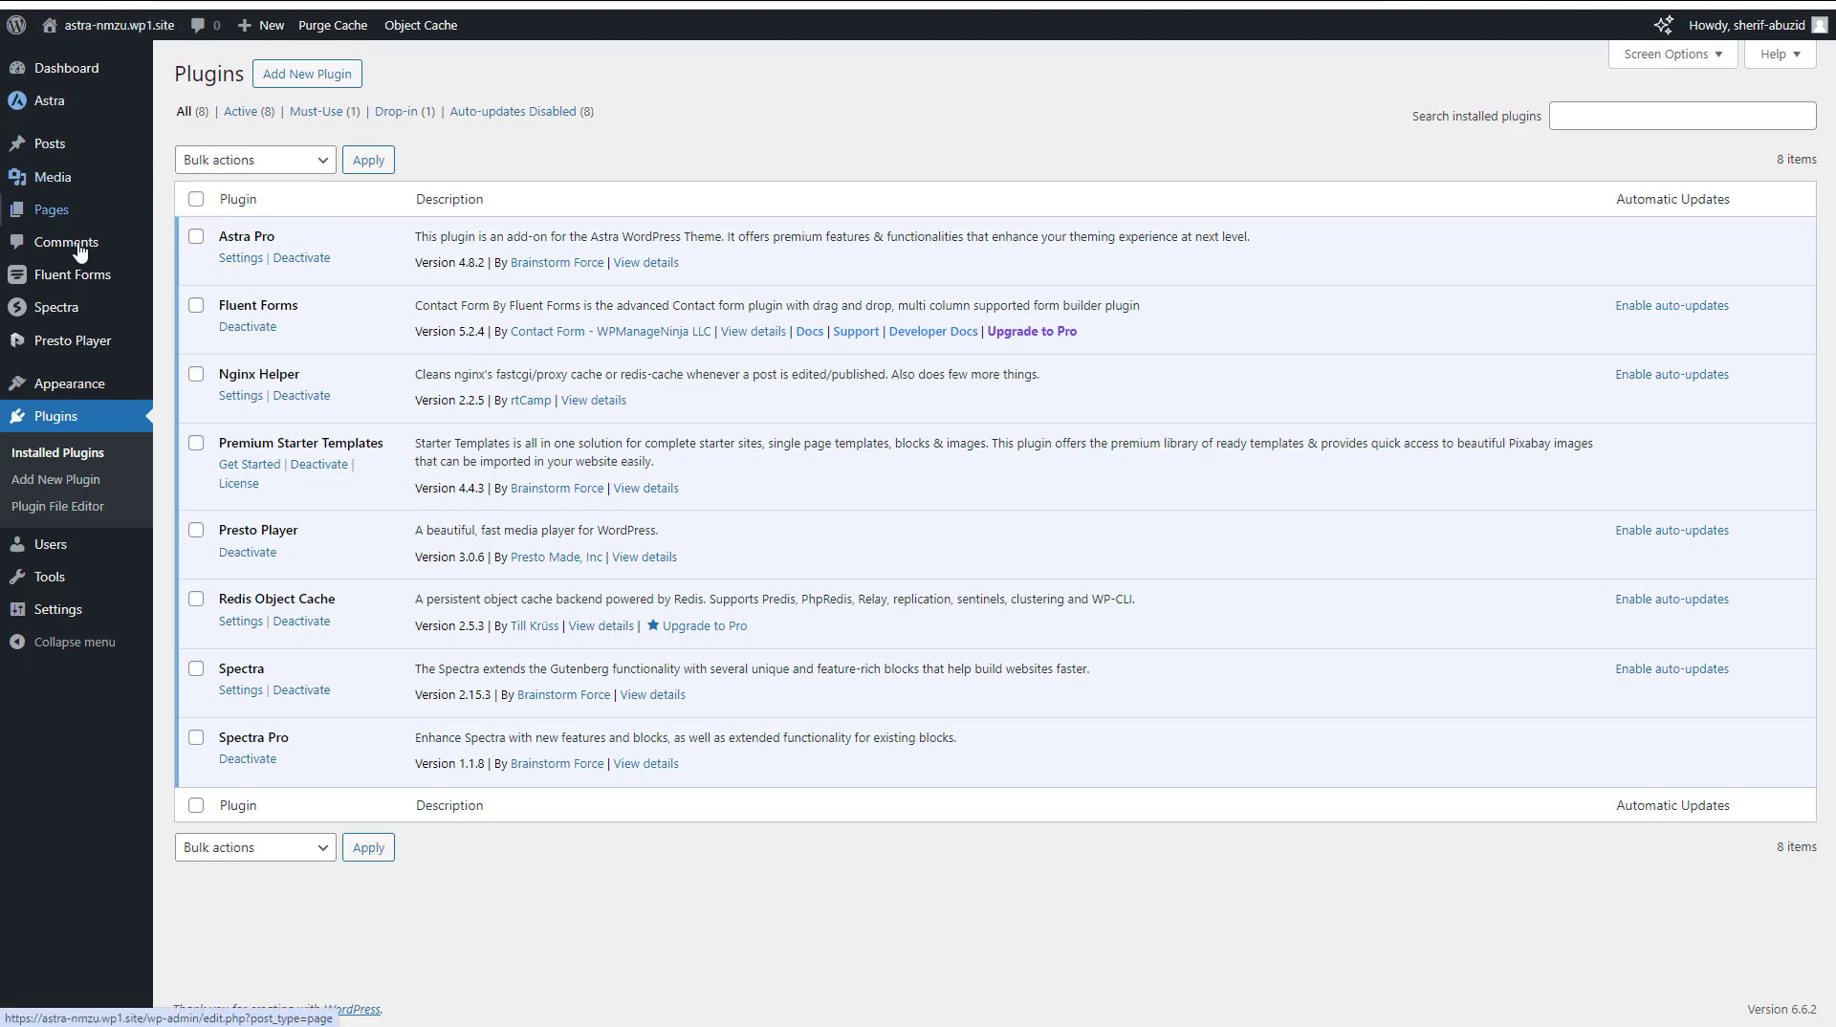
mouse_move(83, 275)
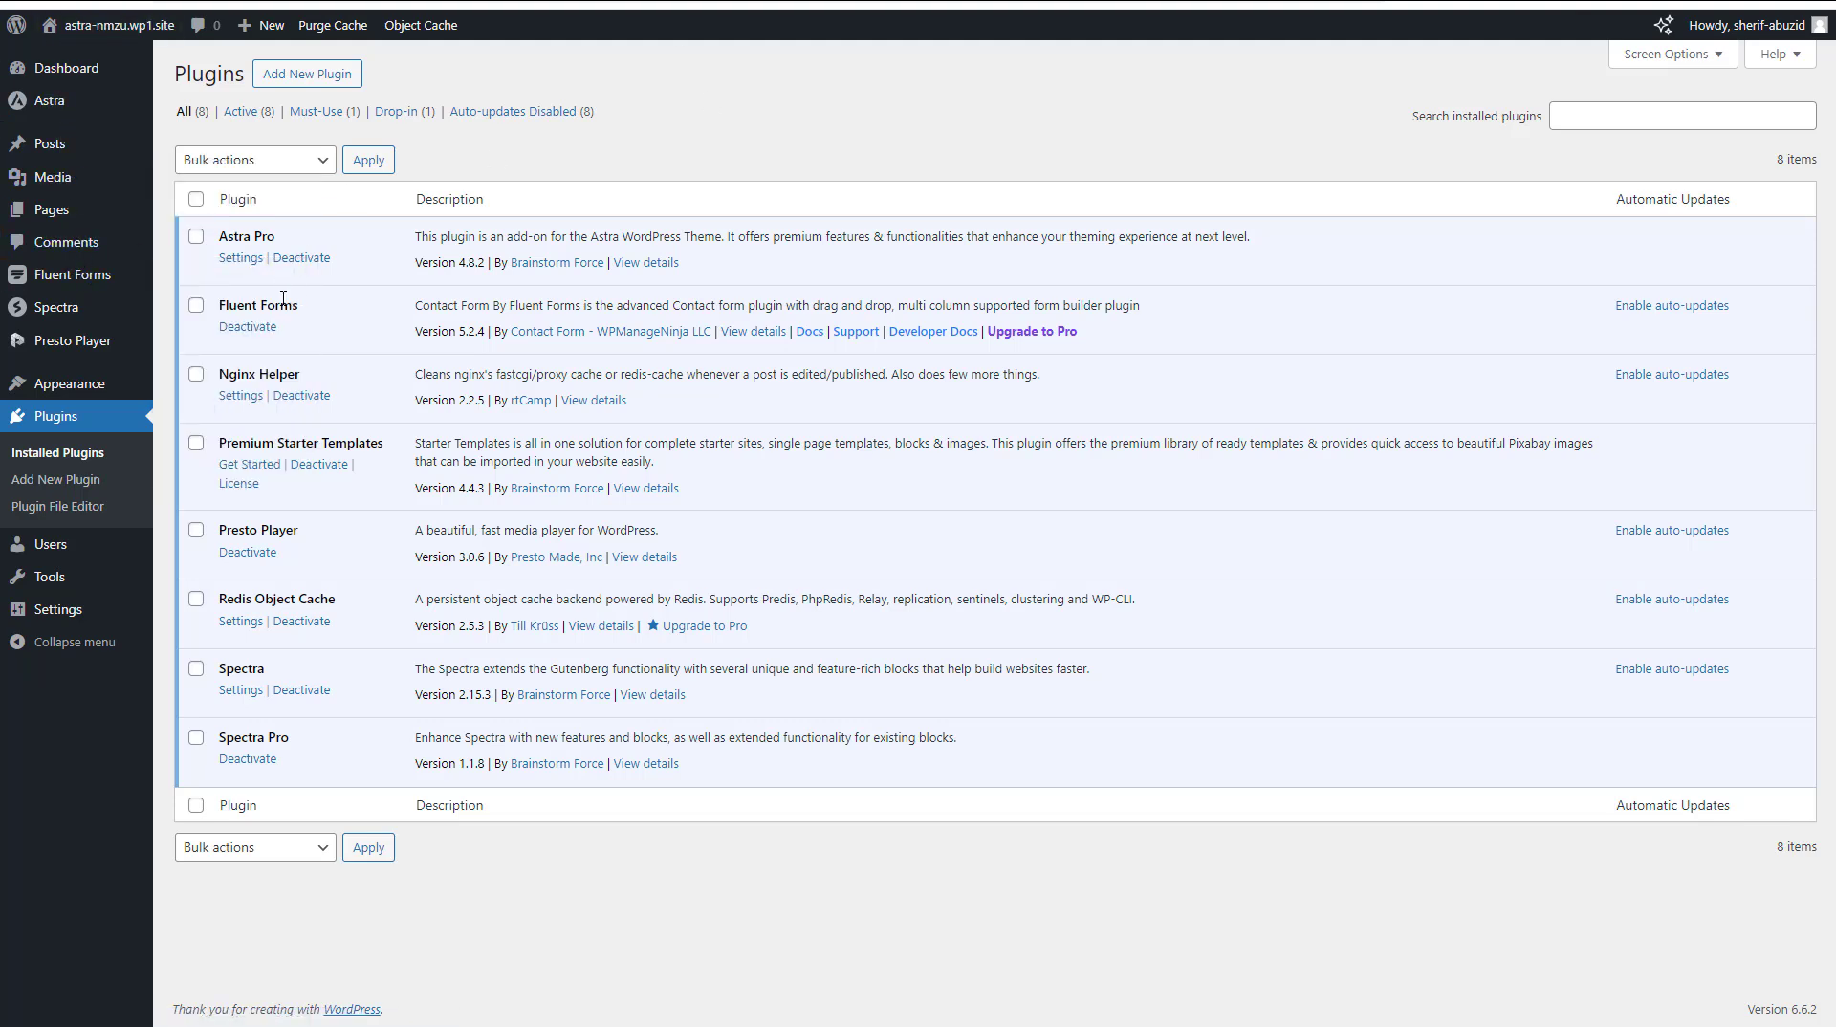
double_click(283, 303)
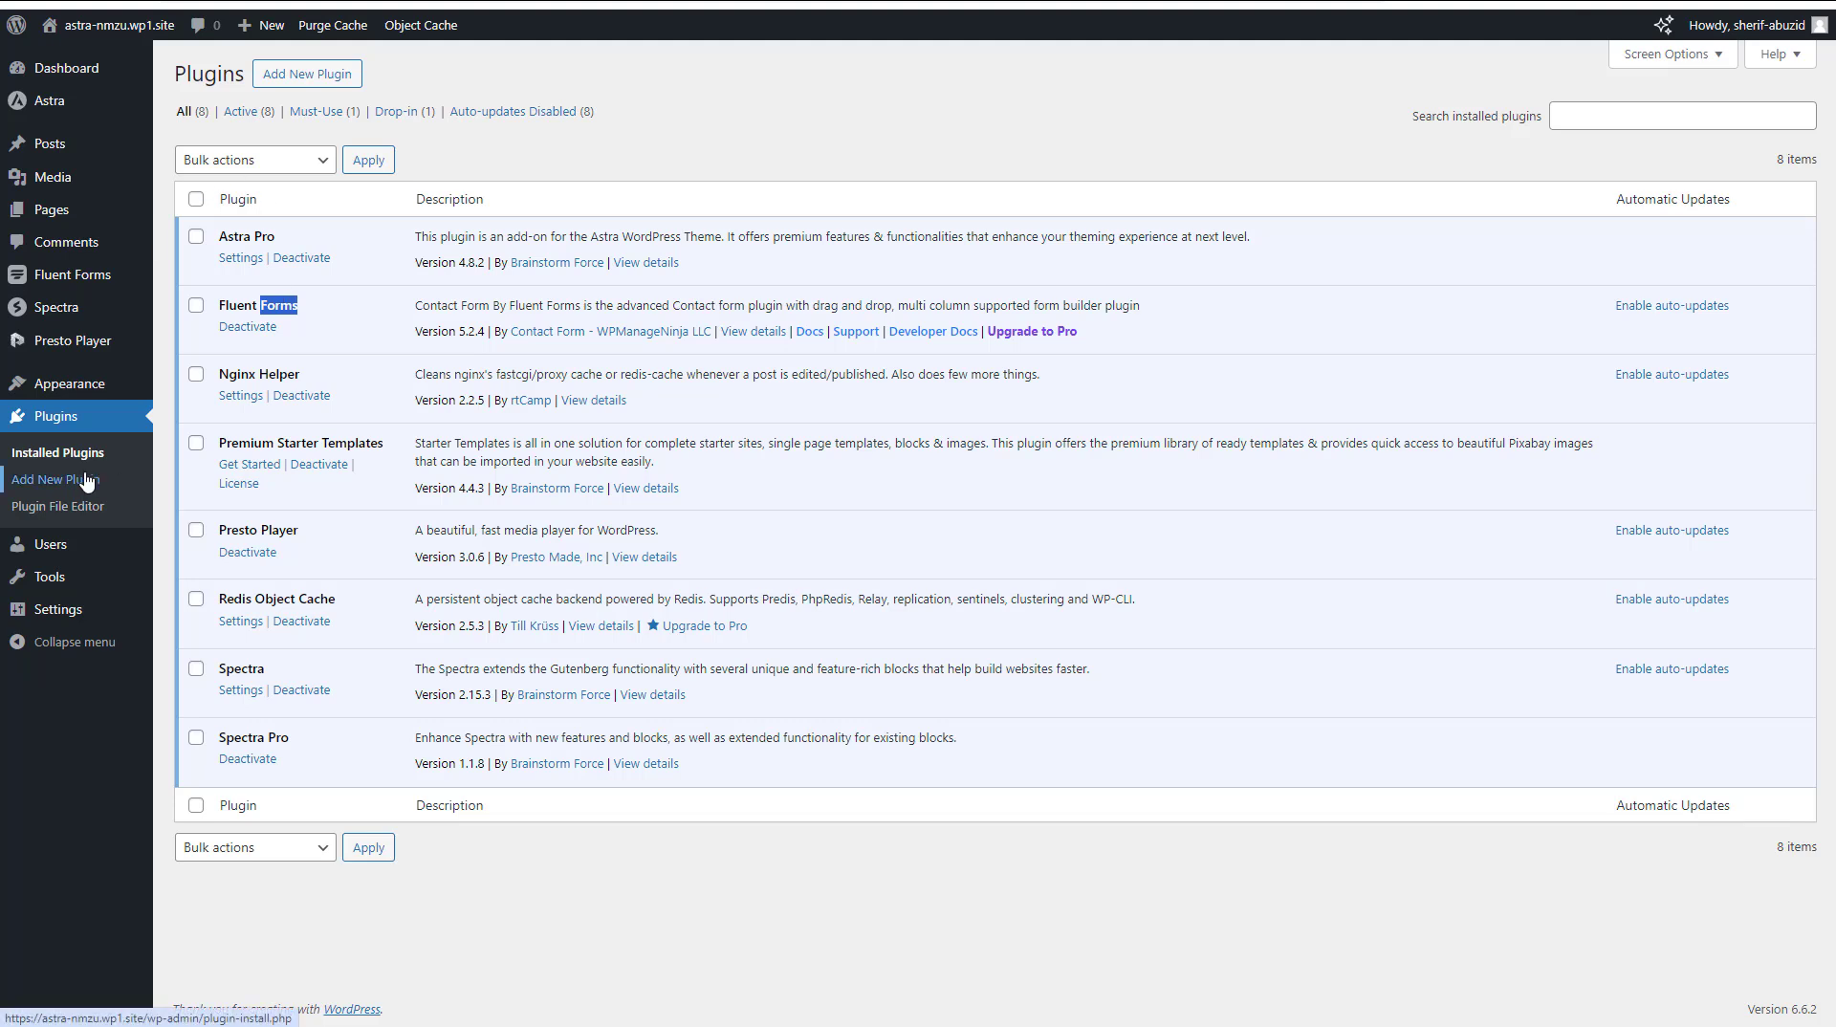
triple_click(241, 307)
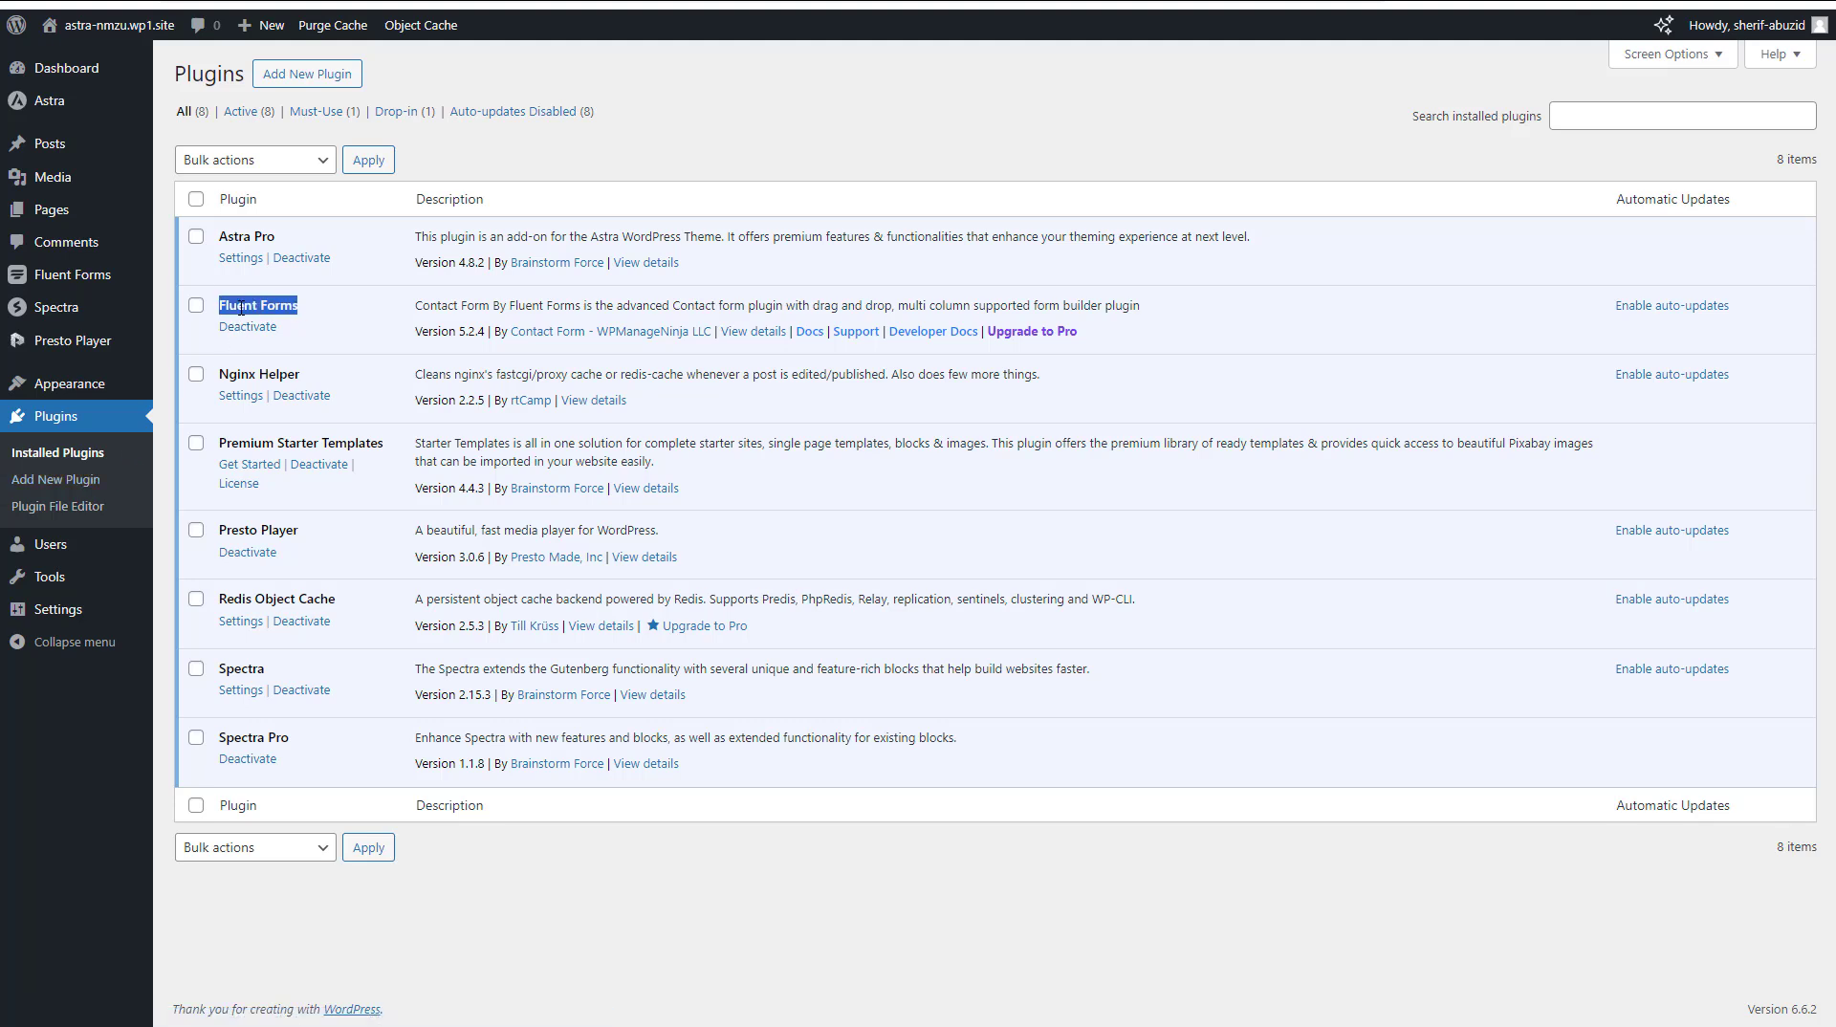
Create a new blank form in Fluent Forms
mouse_move(96, 279)
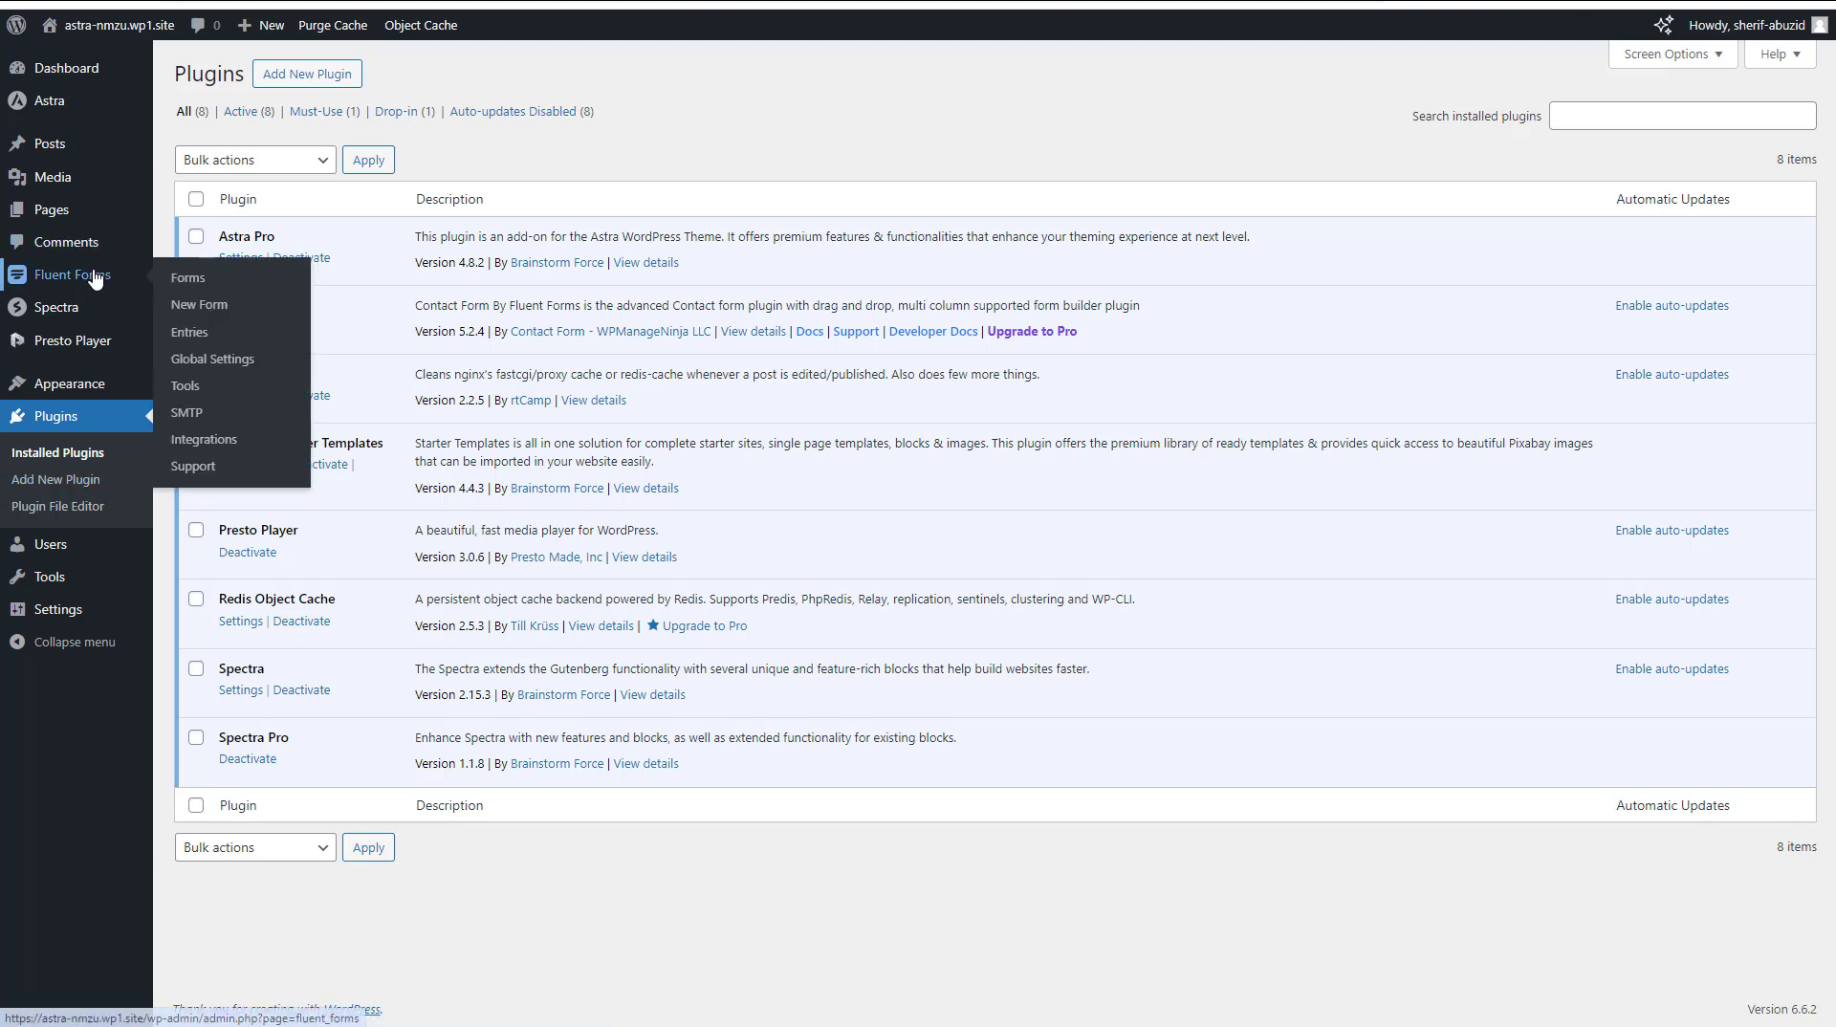
left_click(202, 306)
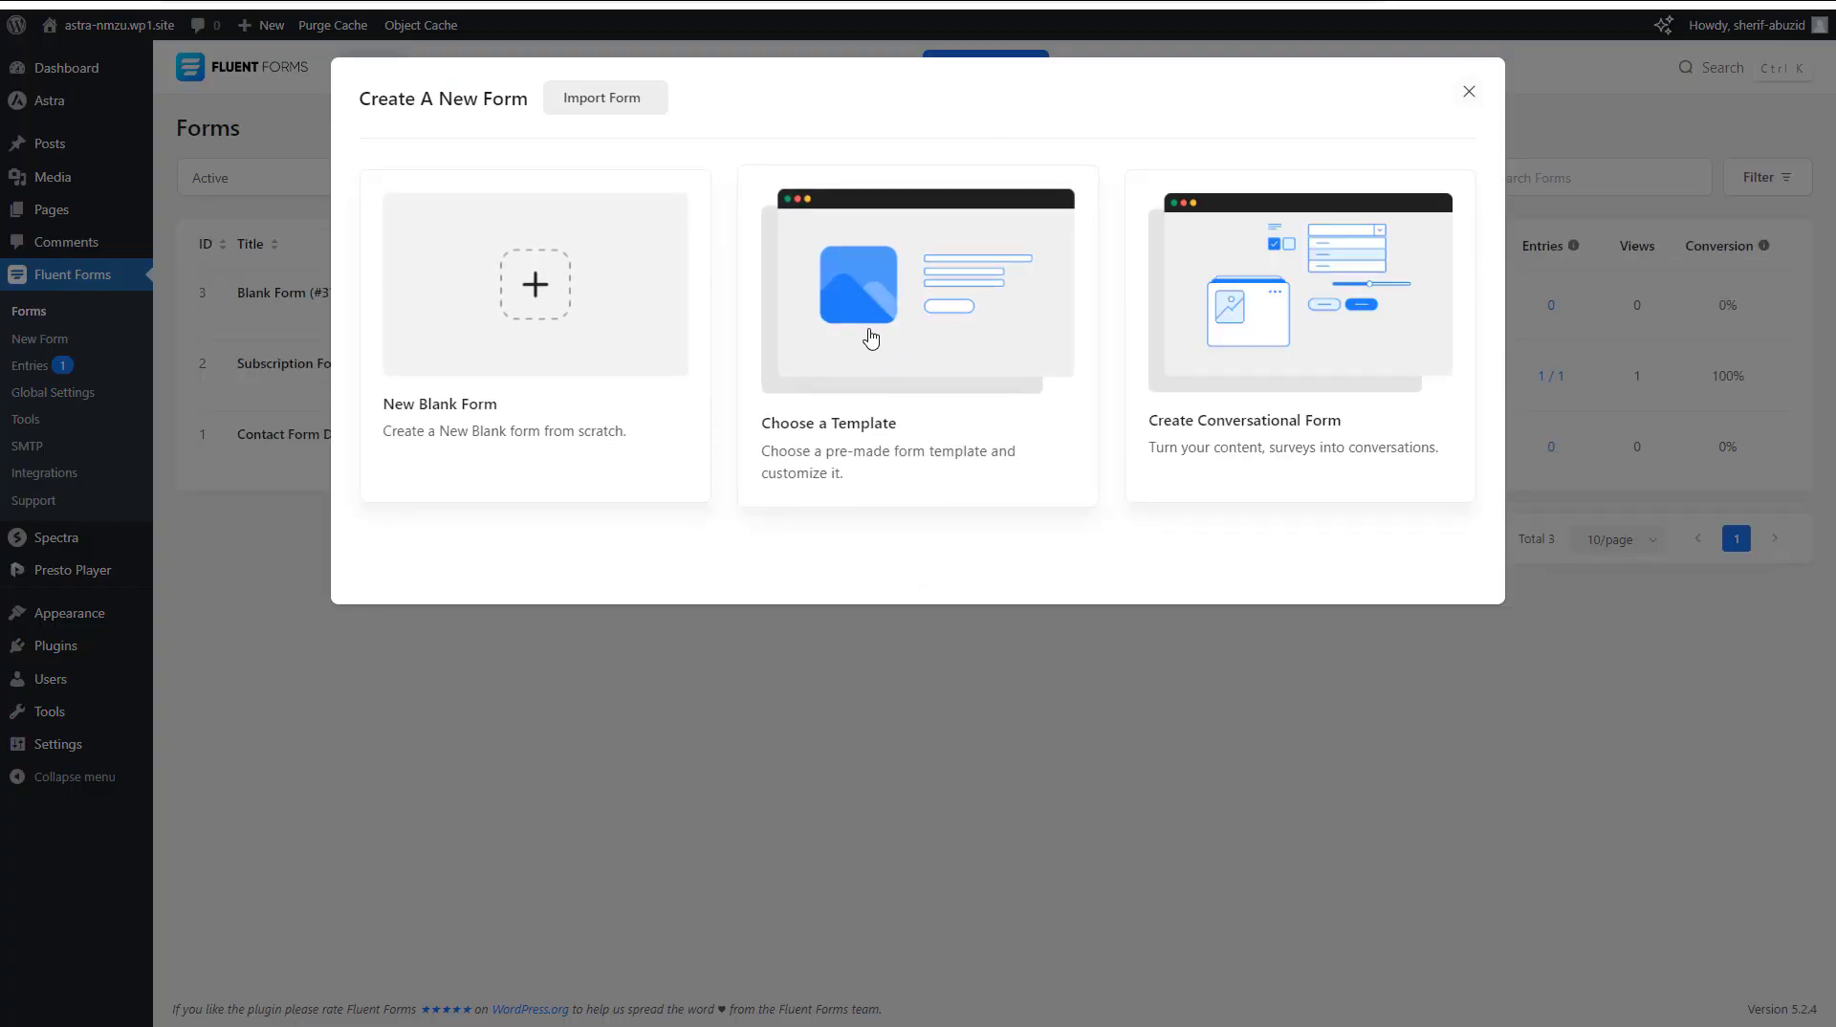
left_click(538, 292)
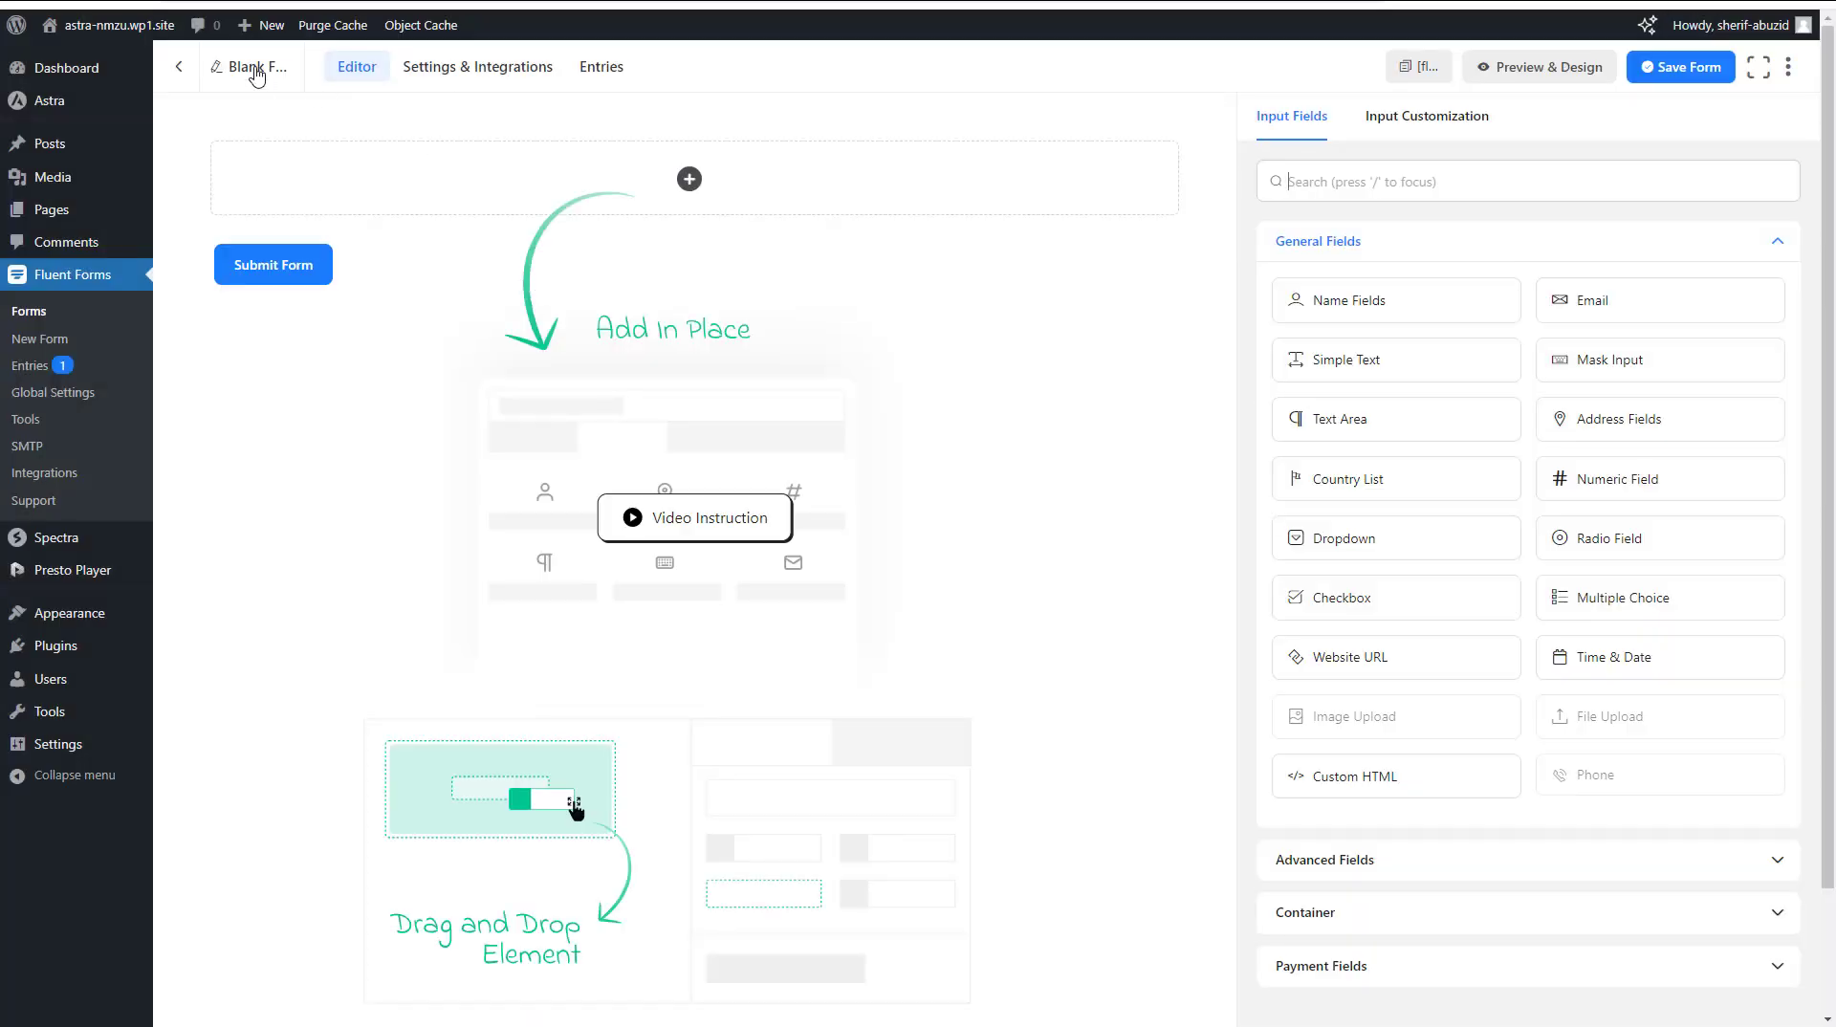
Rename the new blank form to Opt-in Form
left_click(256, 75)
triple_click(695, 287)
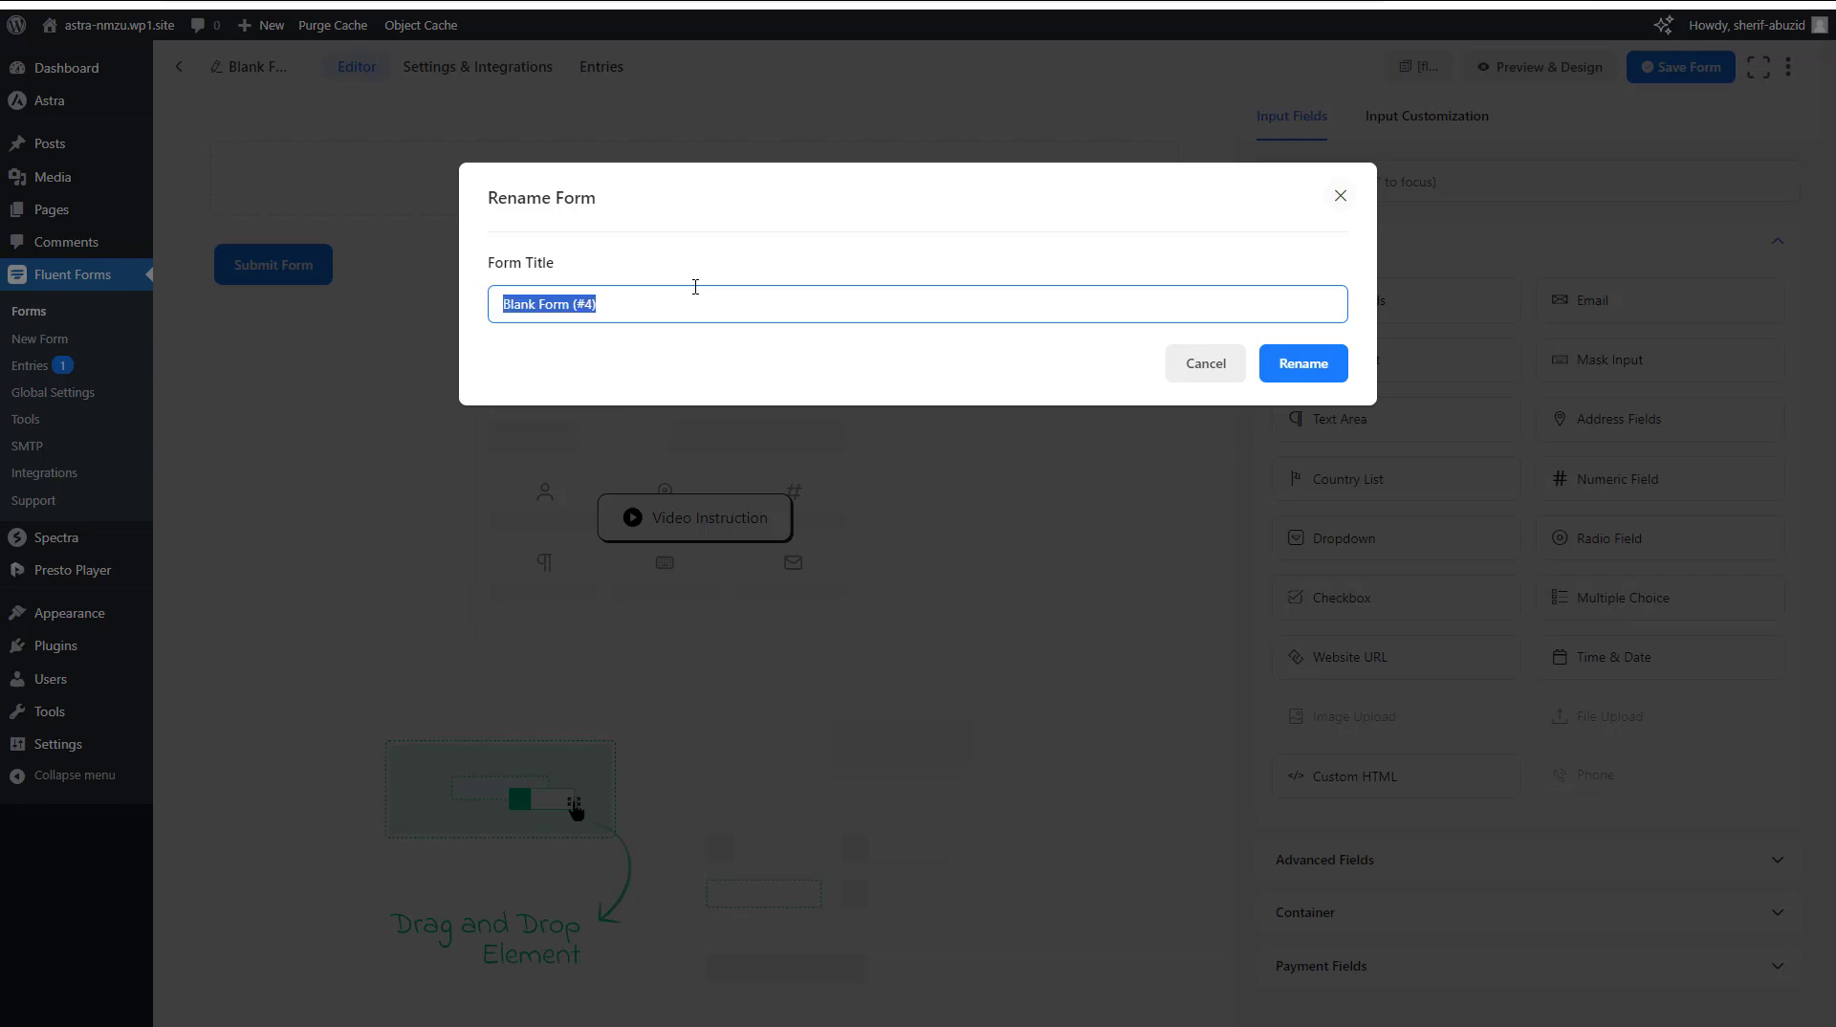
type("ؤخىفش")
key("BackSpace")
key("BackSpace")
key("BackSpace")
key("BackSpace")
key("BackSpace")
type("Optin-")
key("BackSpace")
key("BackSpace")
key("BackSpace")
key("BackSpace")
type("-in Form")
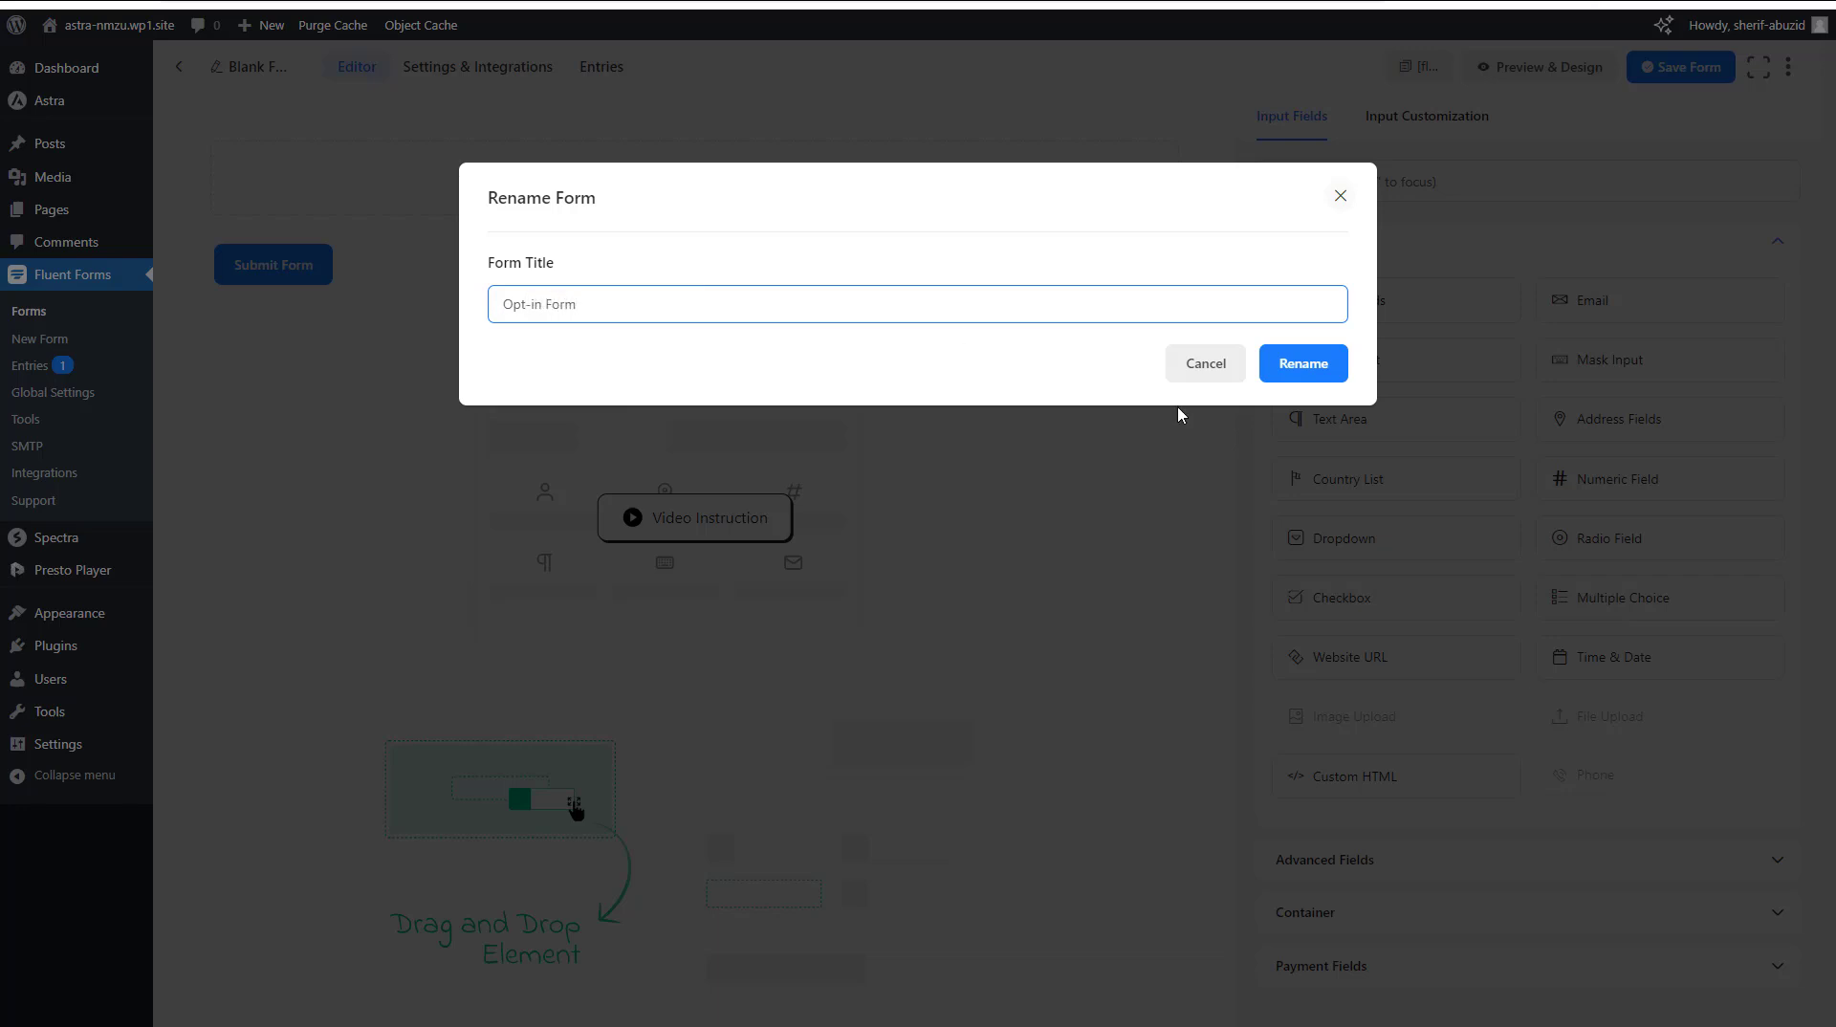
left_click(1298, 364)
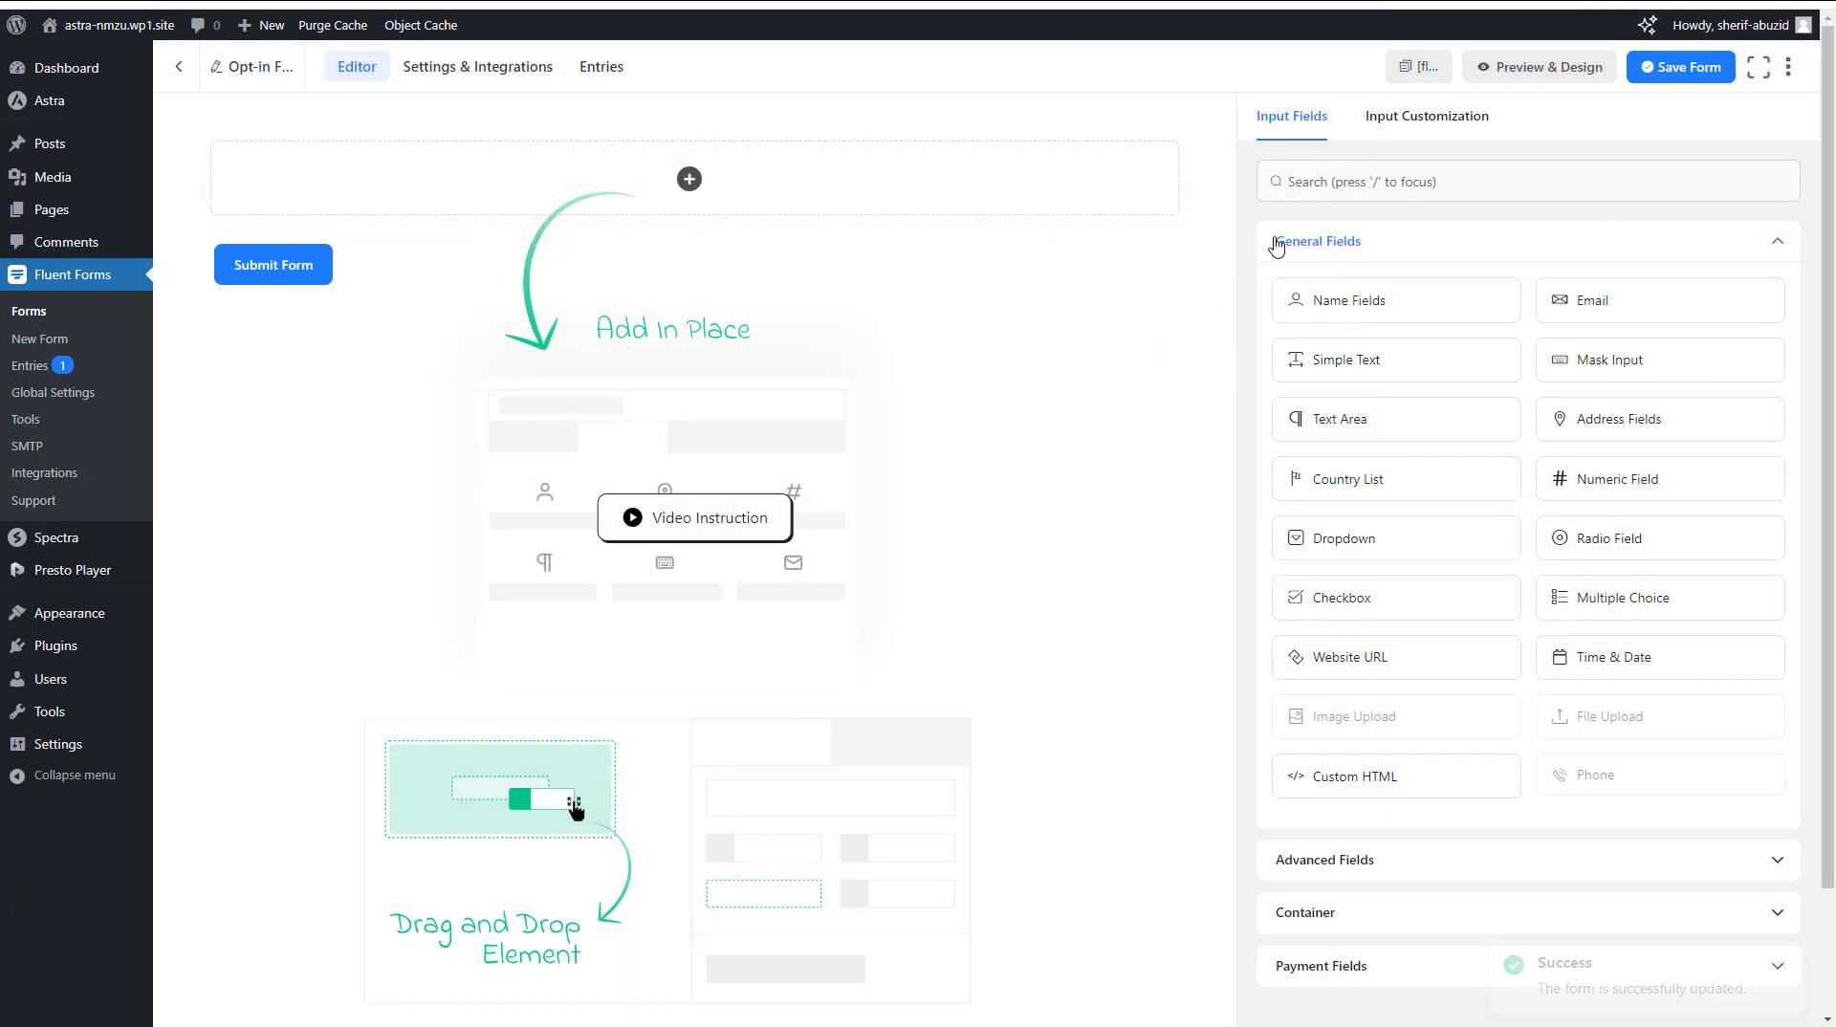
Add an Email field with Name Fields below it, and disable Last Name so only First Name is requested
left_click_drag(1644, 303, 864, 186)
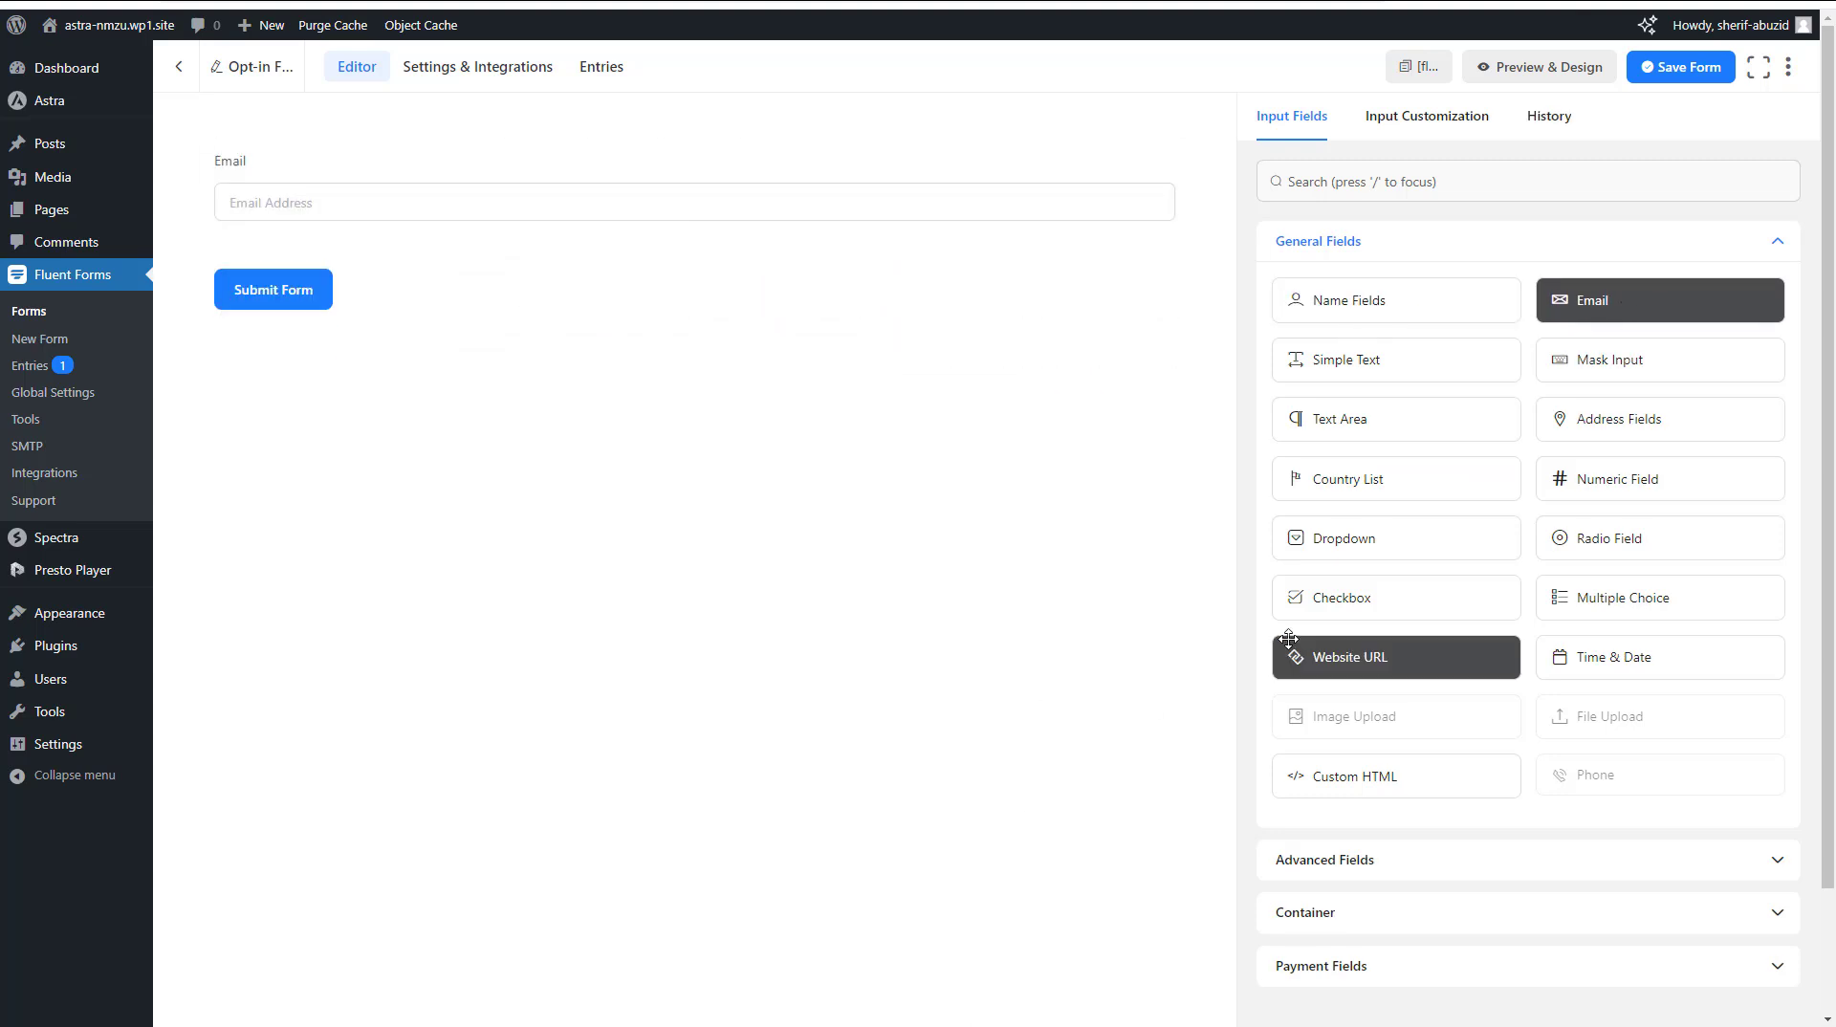
left_click_drag(1300, 300, 554, 245)
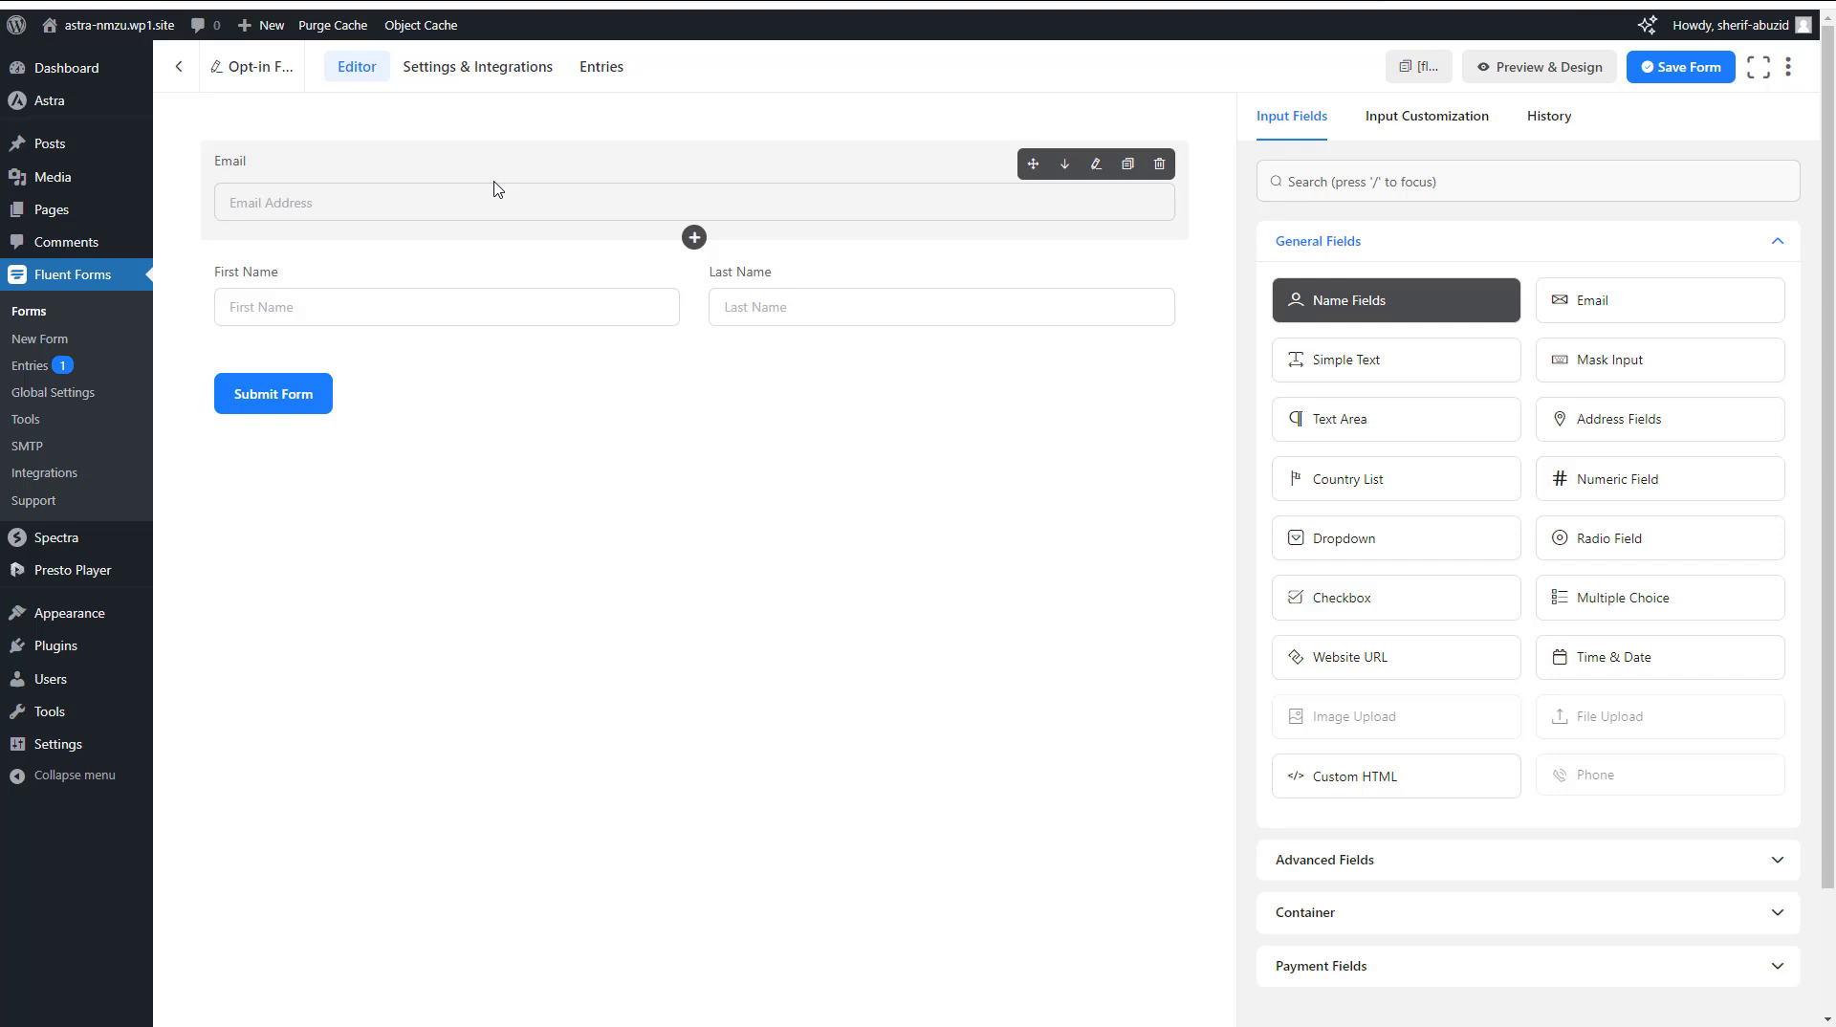
left_click(818, 276)
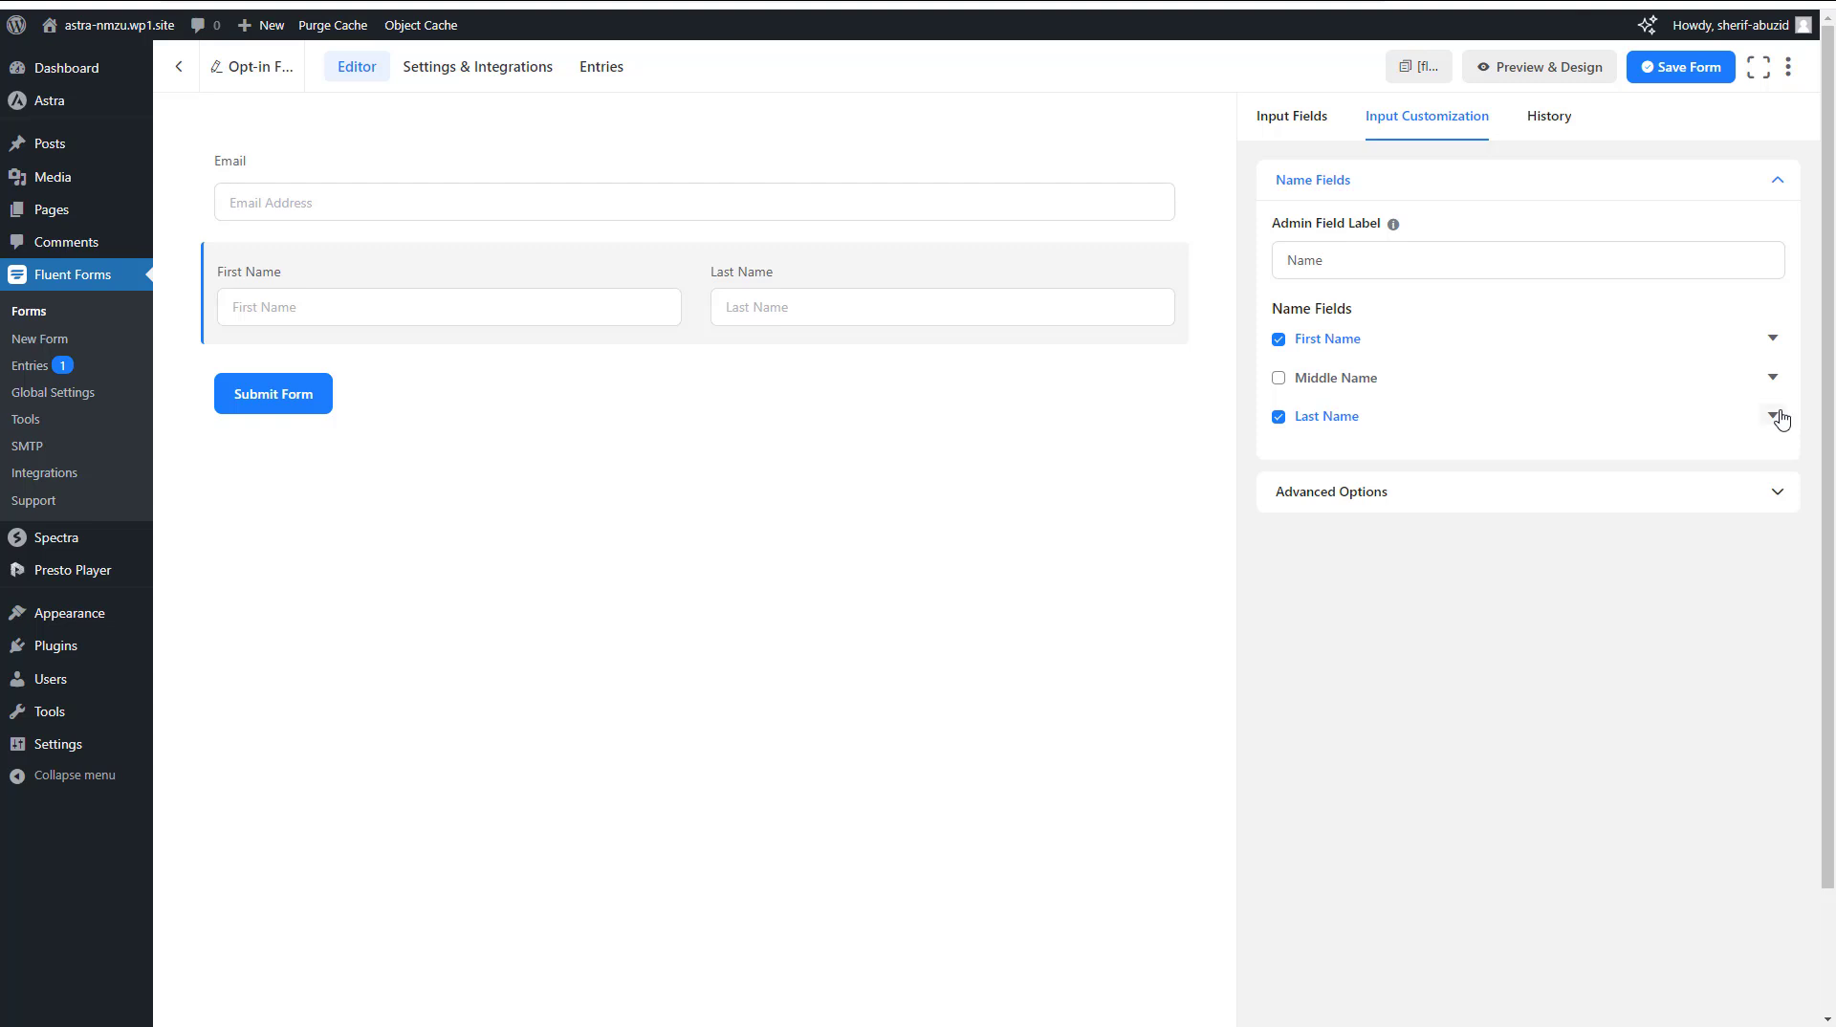
left_click(1280, 417)
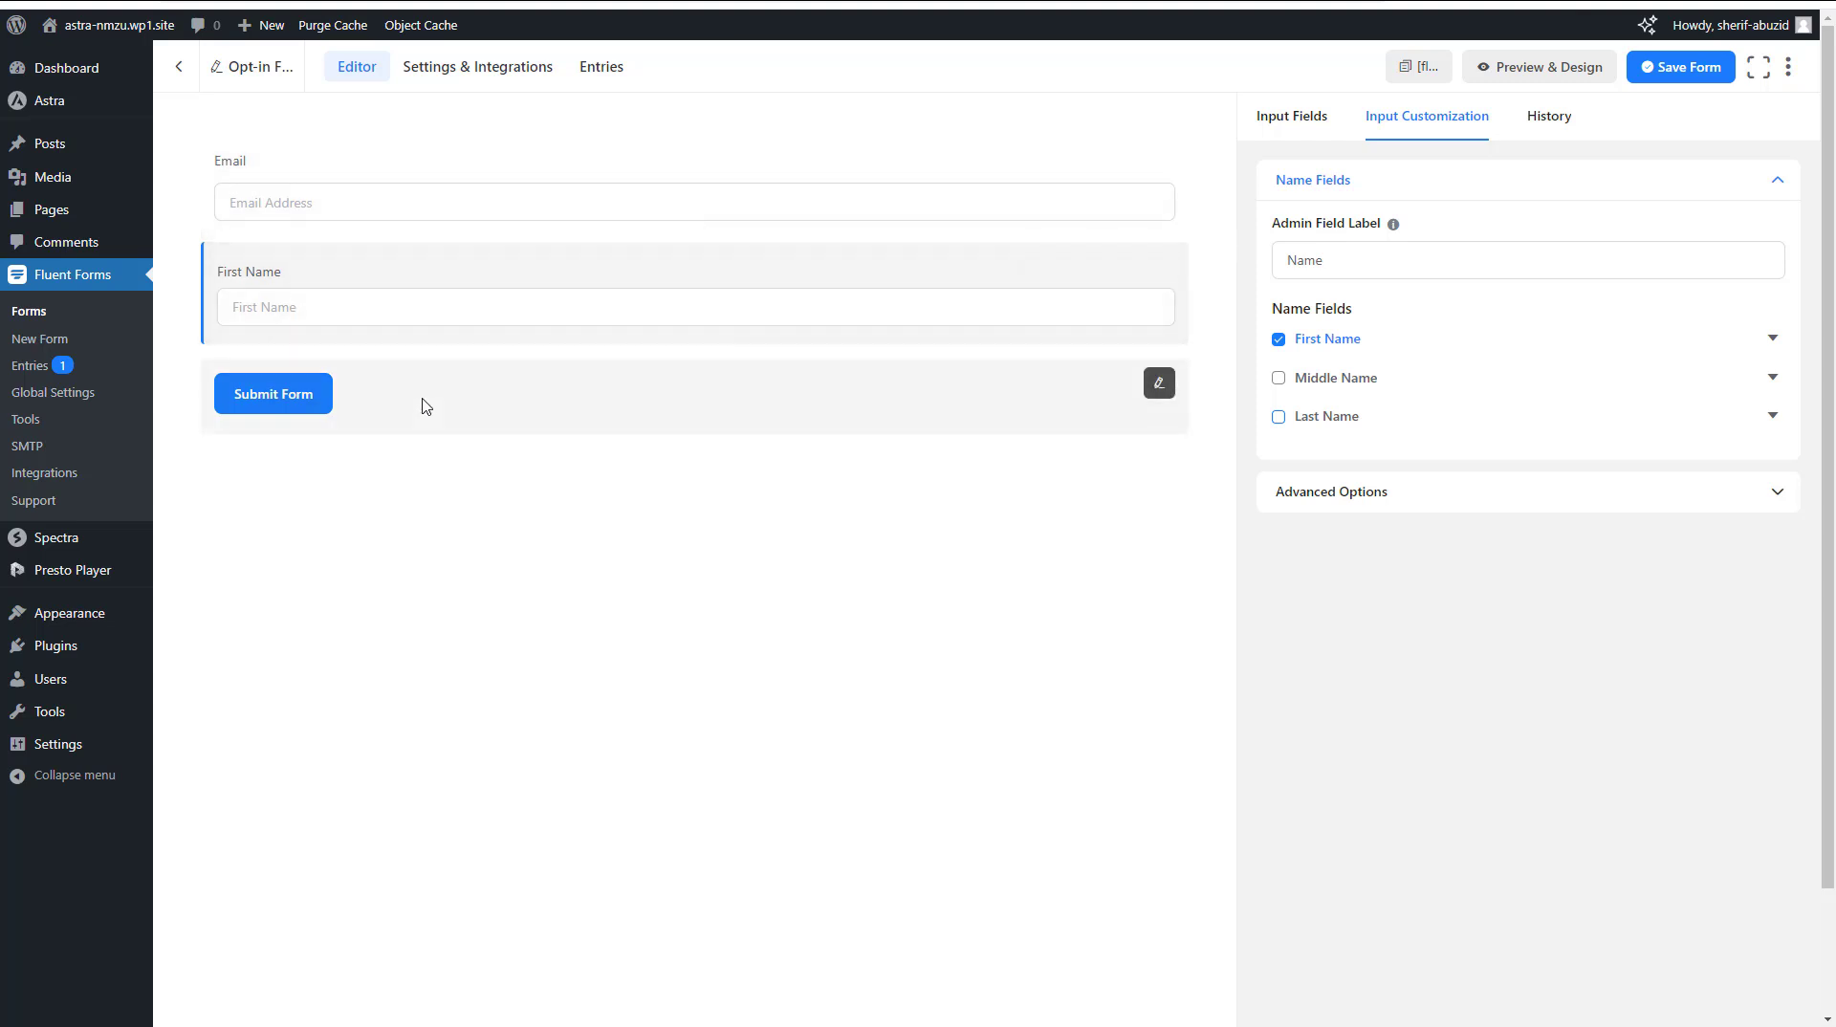
Center the submit button, change its text to Subscribe, and save the form
left_click(423, 406)
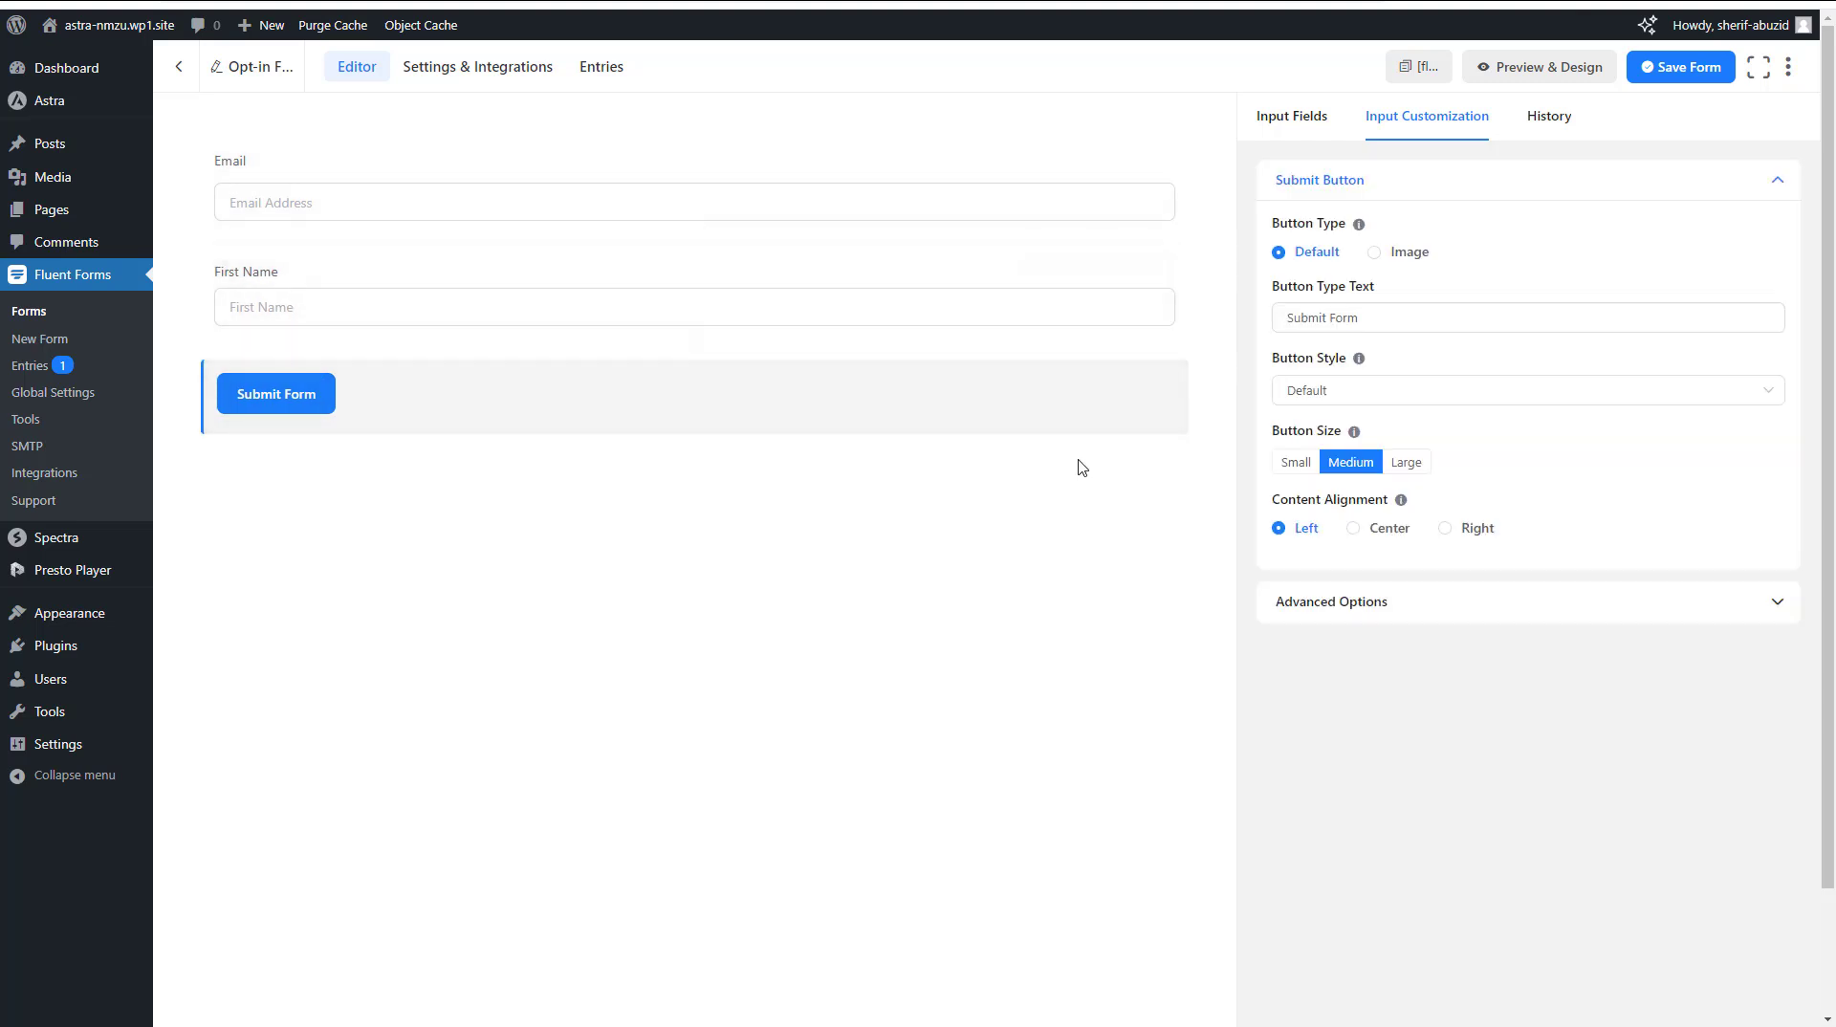
left_click(1354, 531)
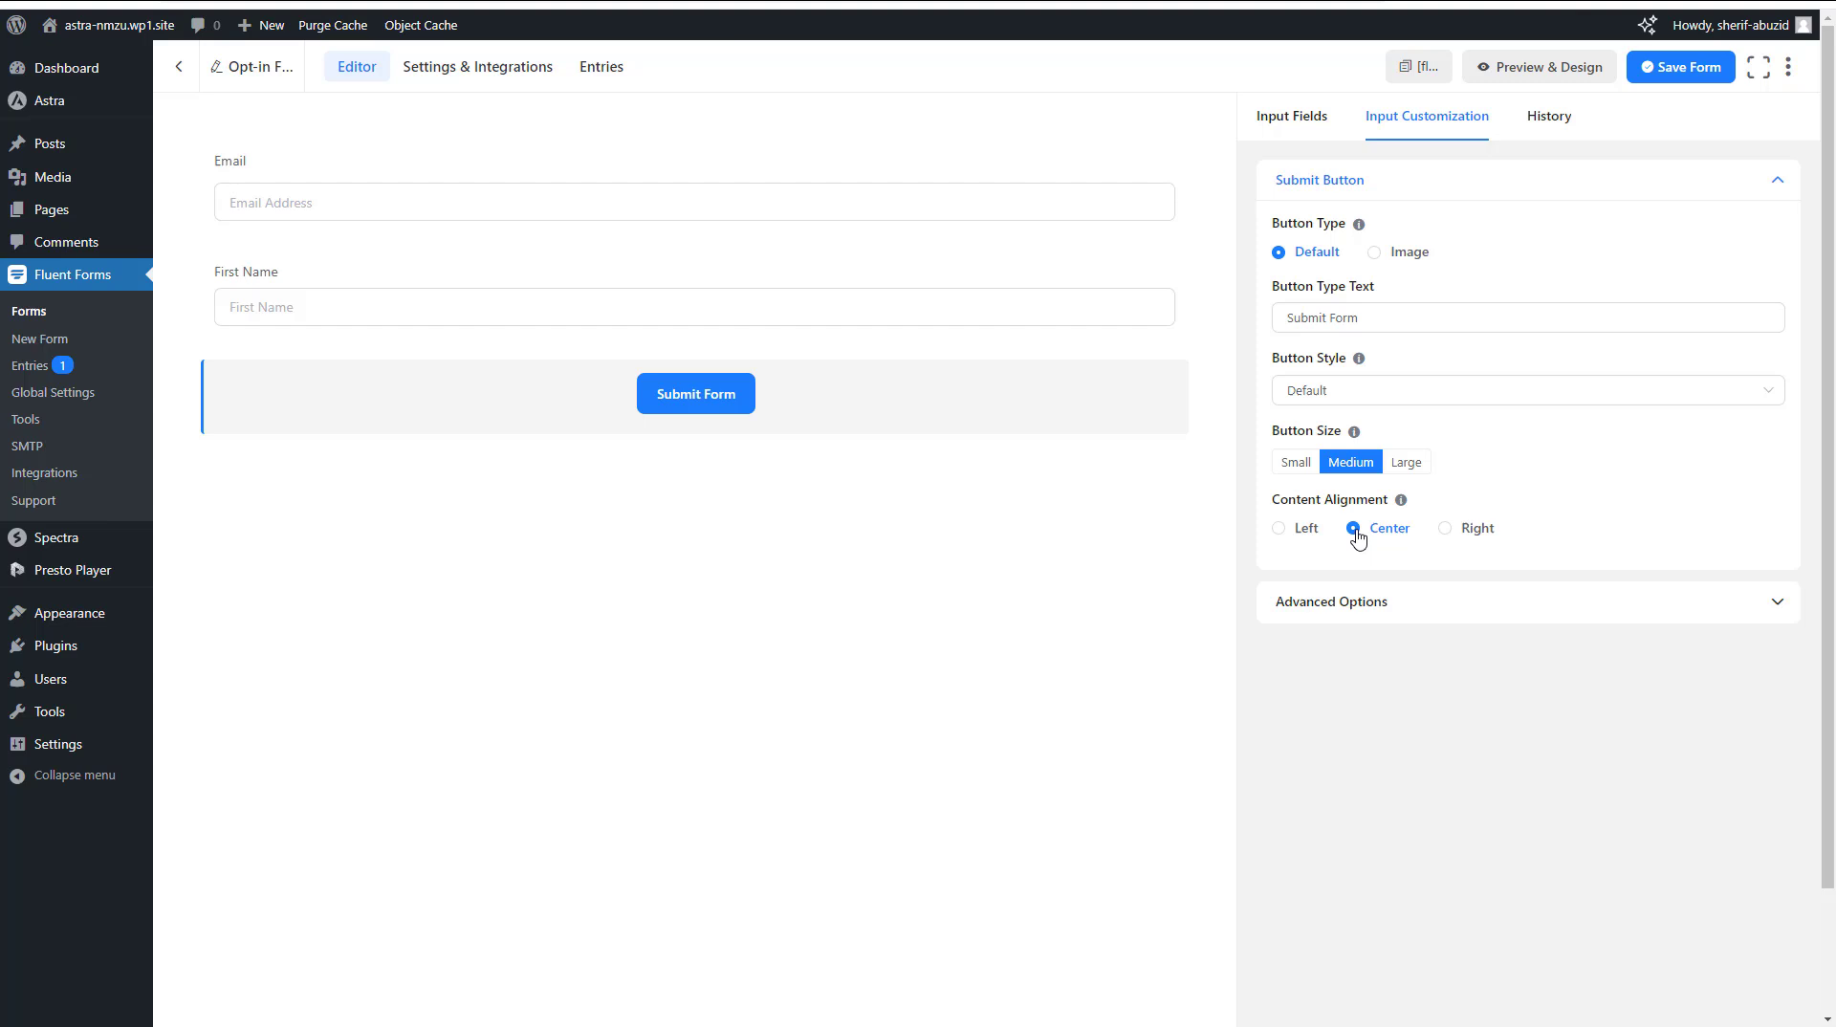
triple_click(1403, 318)
type("S")
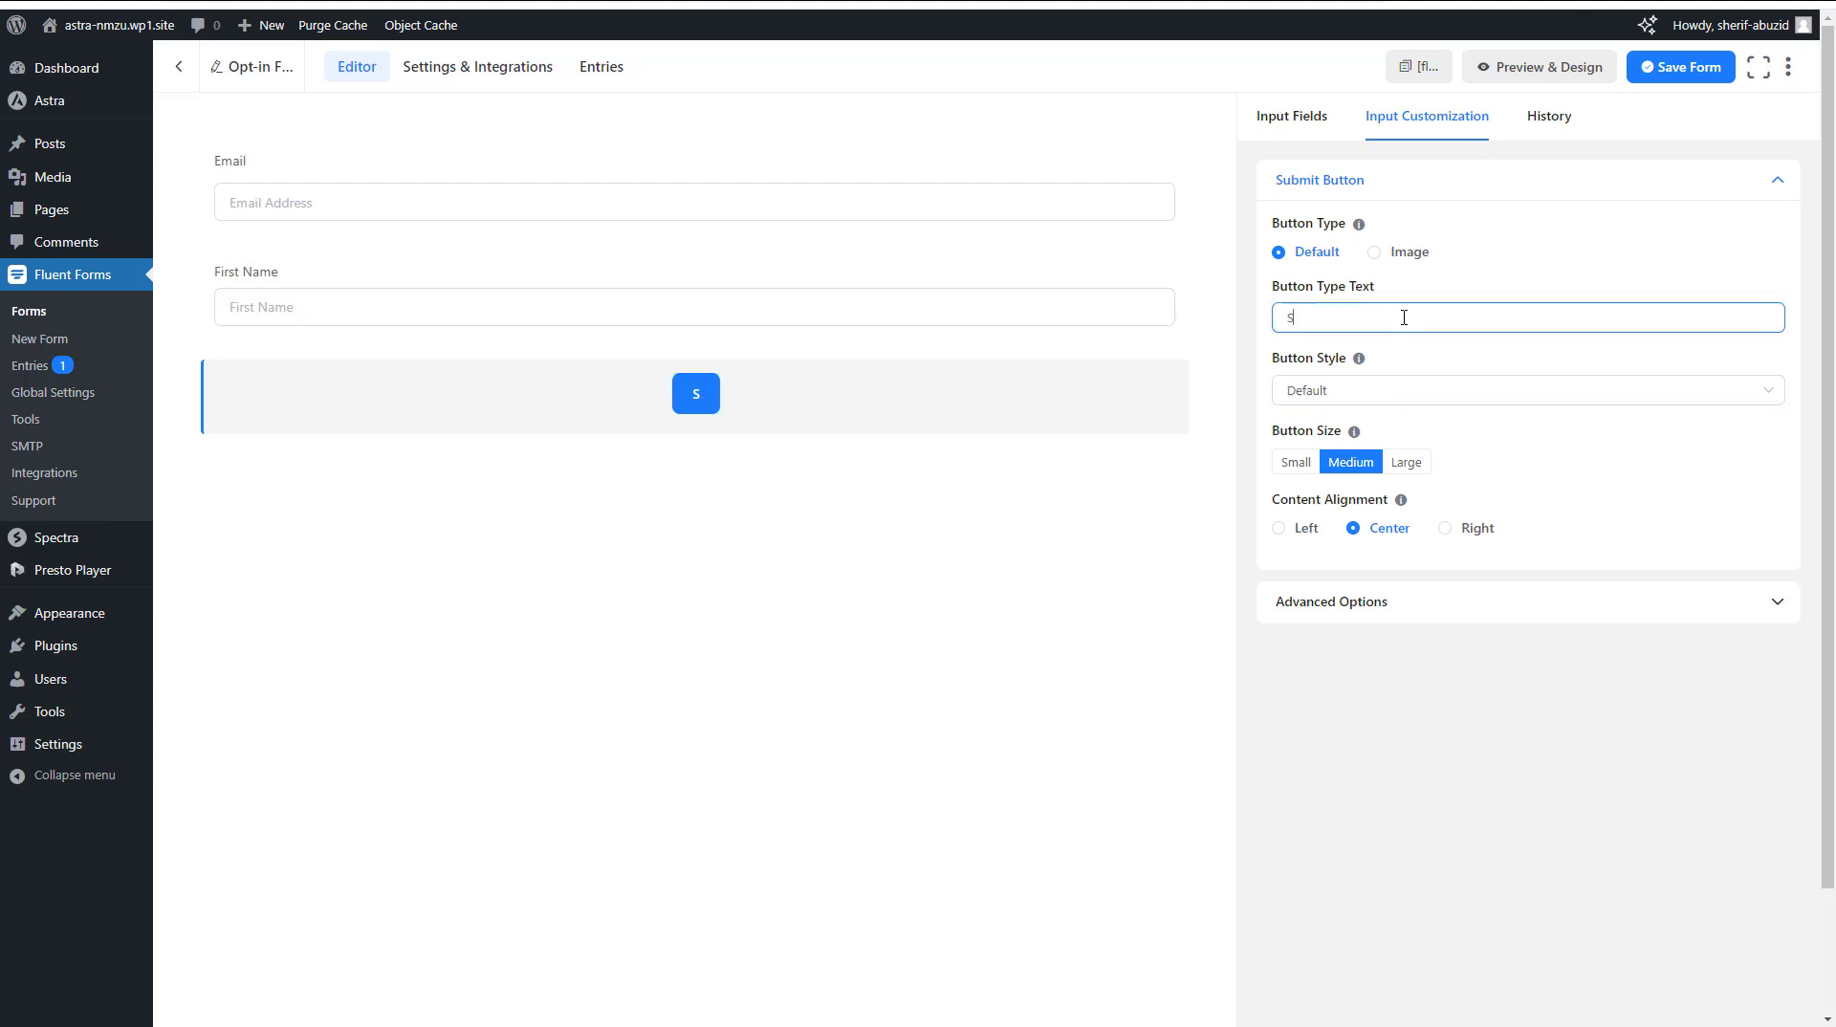
type("ubsc")
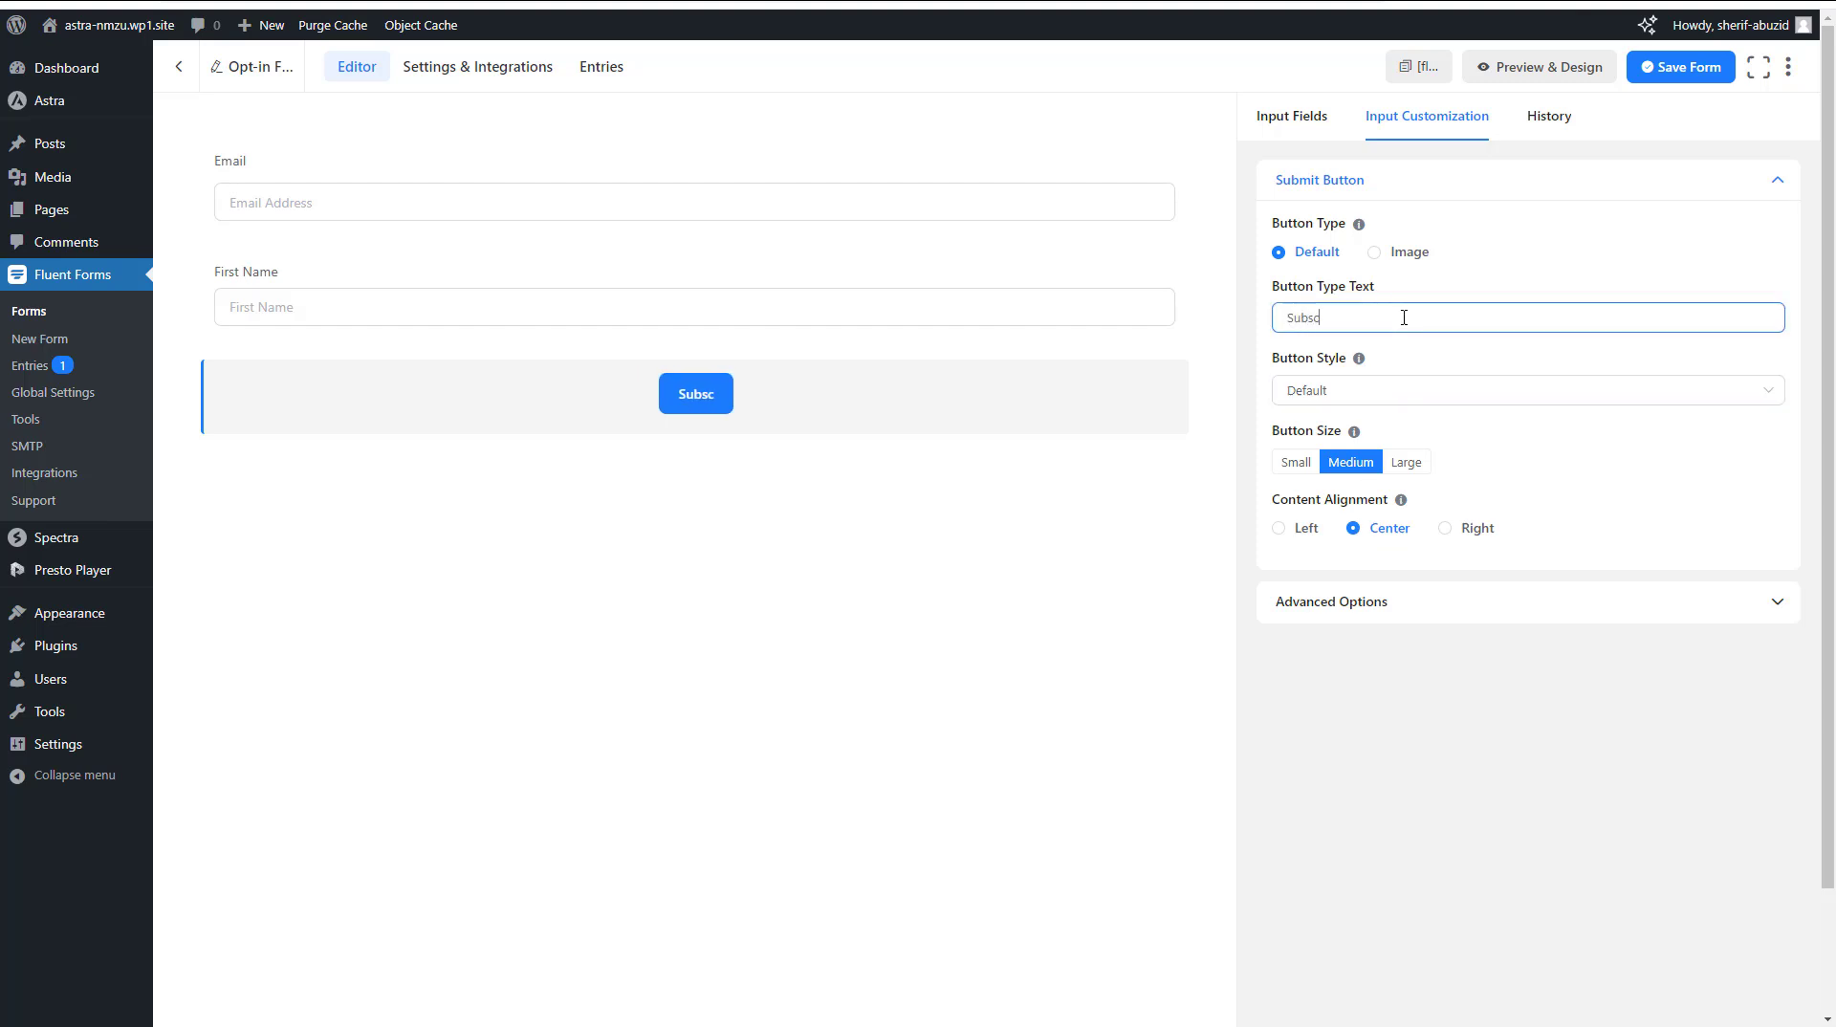
type("ribe")
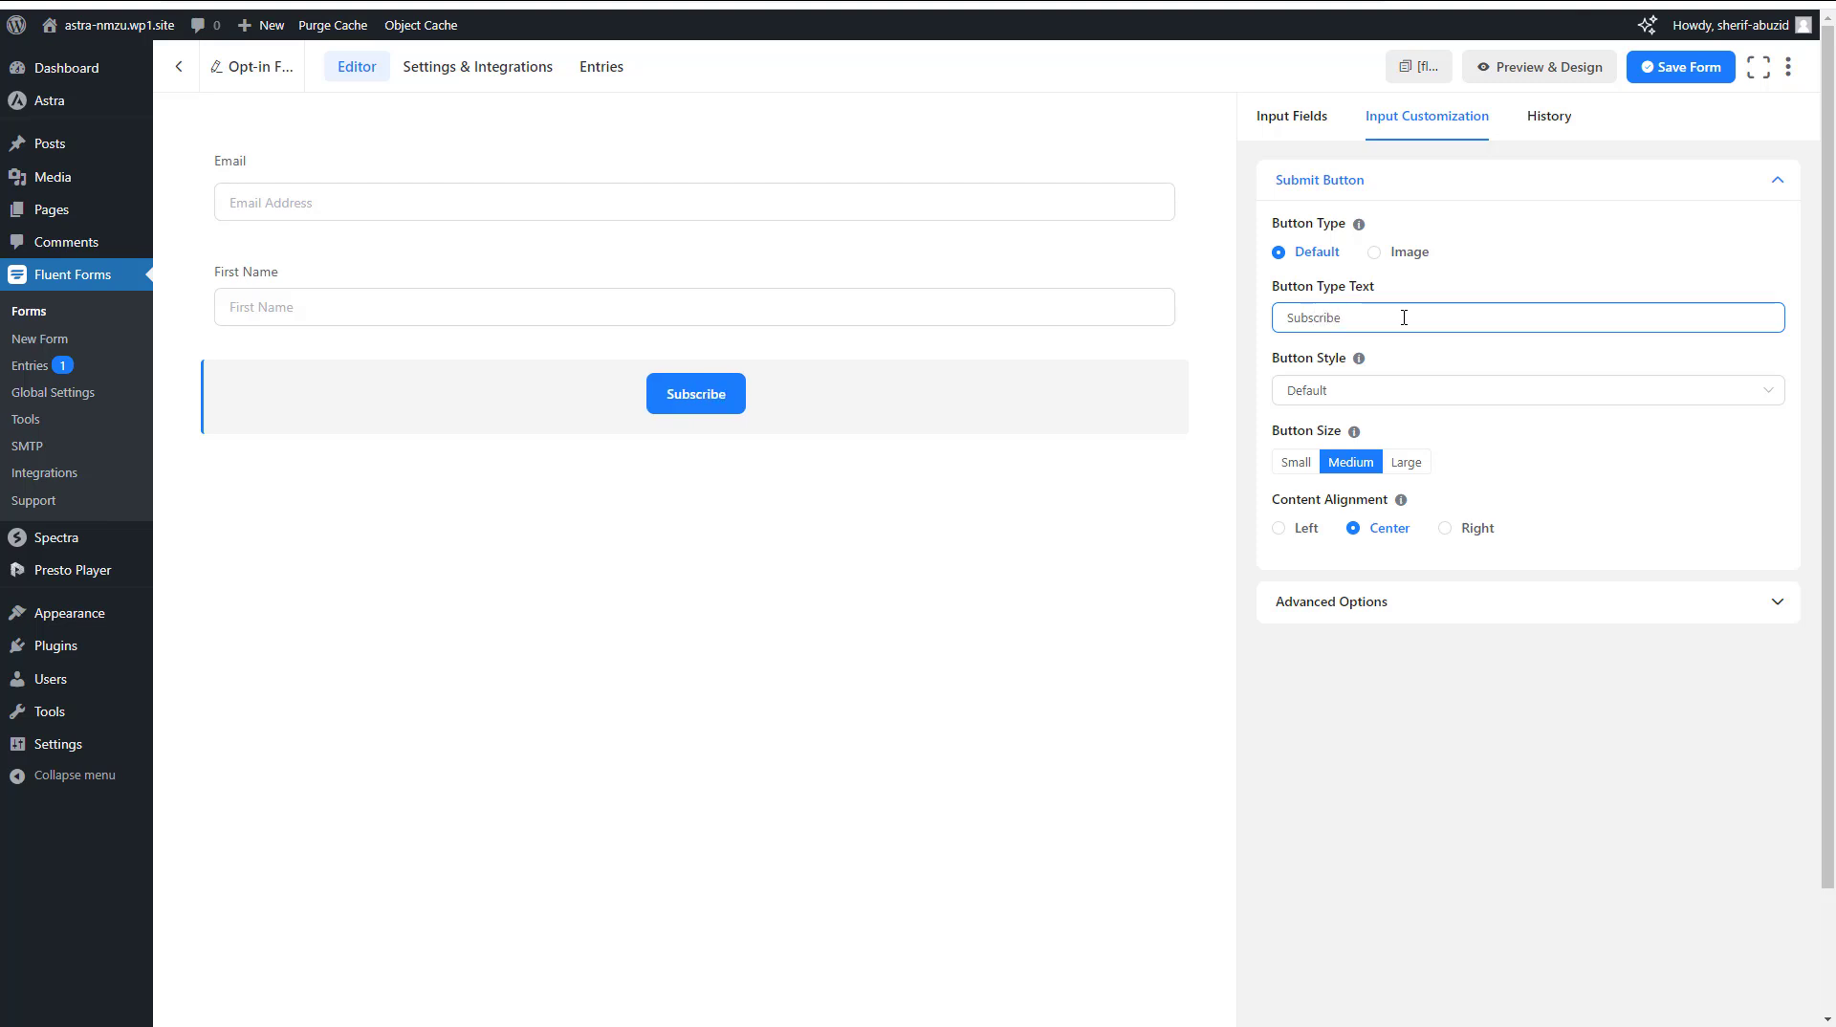
left_click(1688, 81)
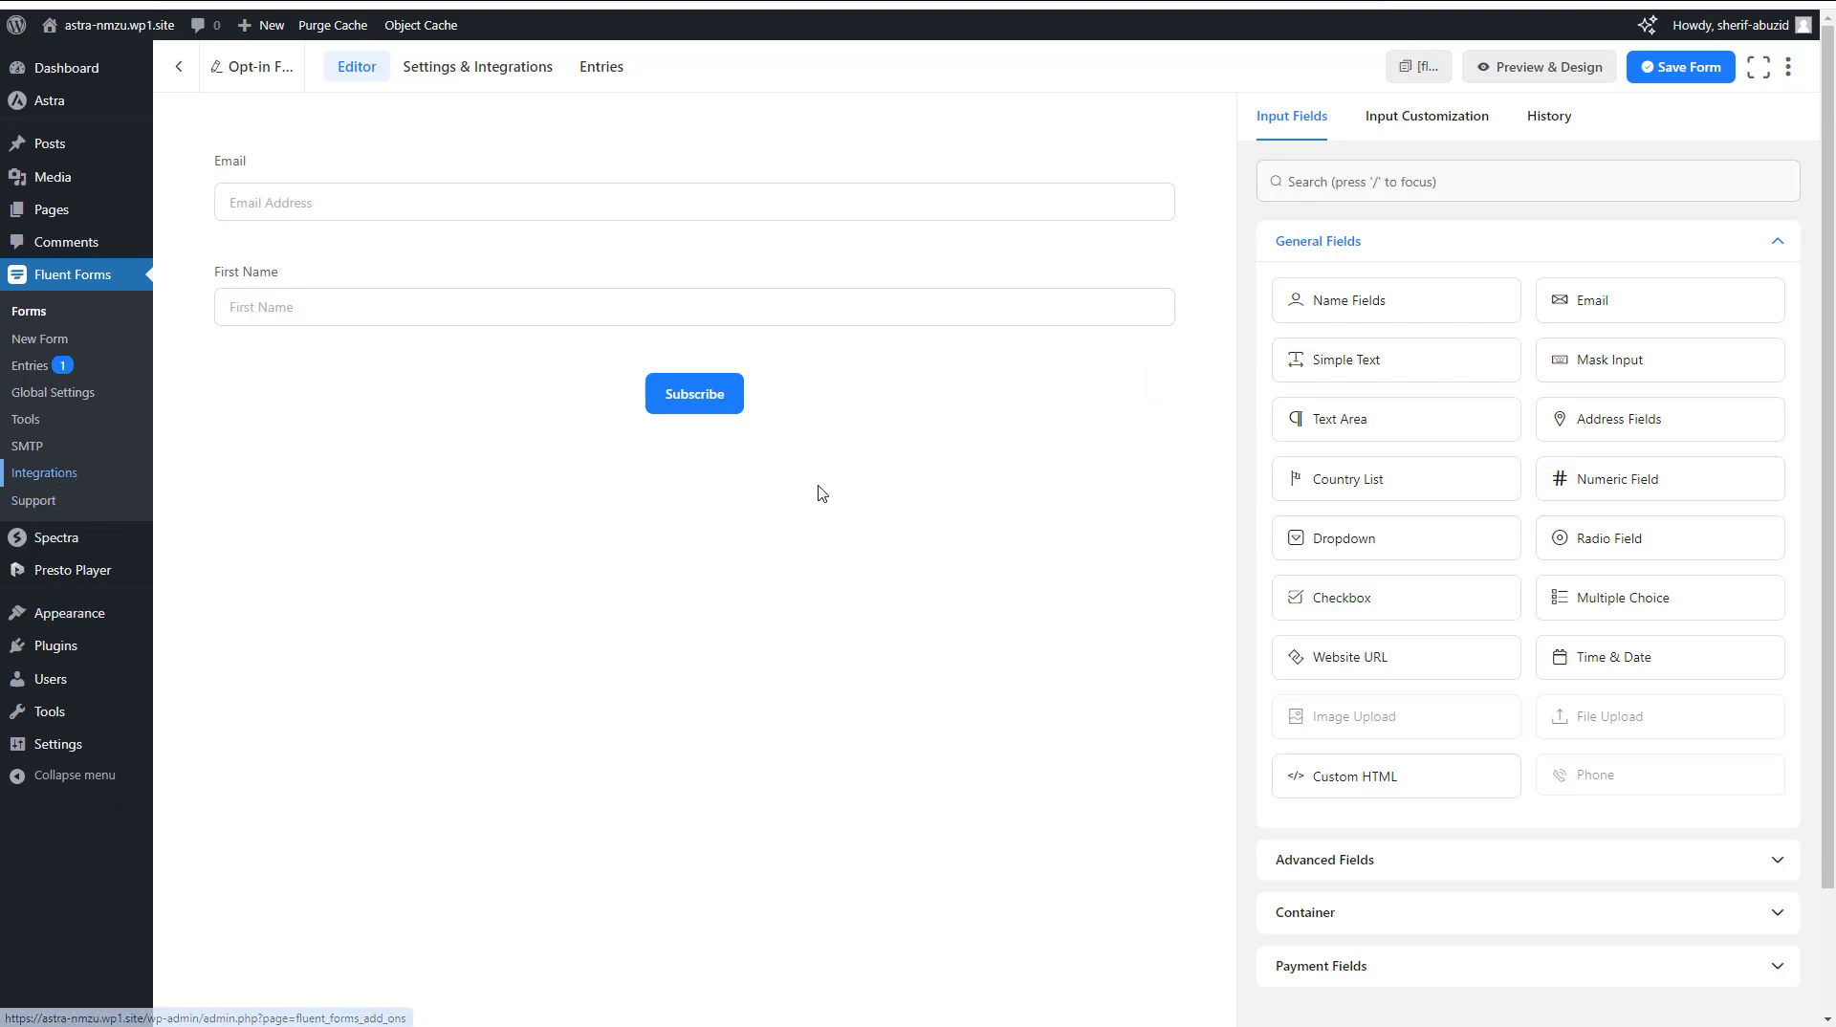
Browse the Fluent Forms integration modules, including Mailchimp, and search them for fluentcrm before clearing the search
scroll(1339, 436, "down", 18)
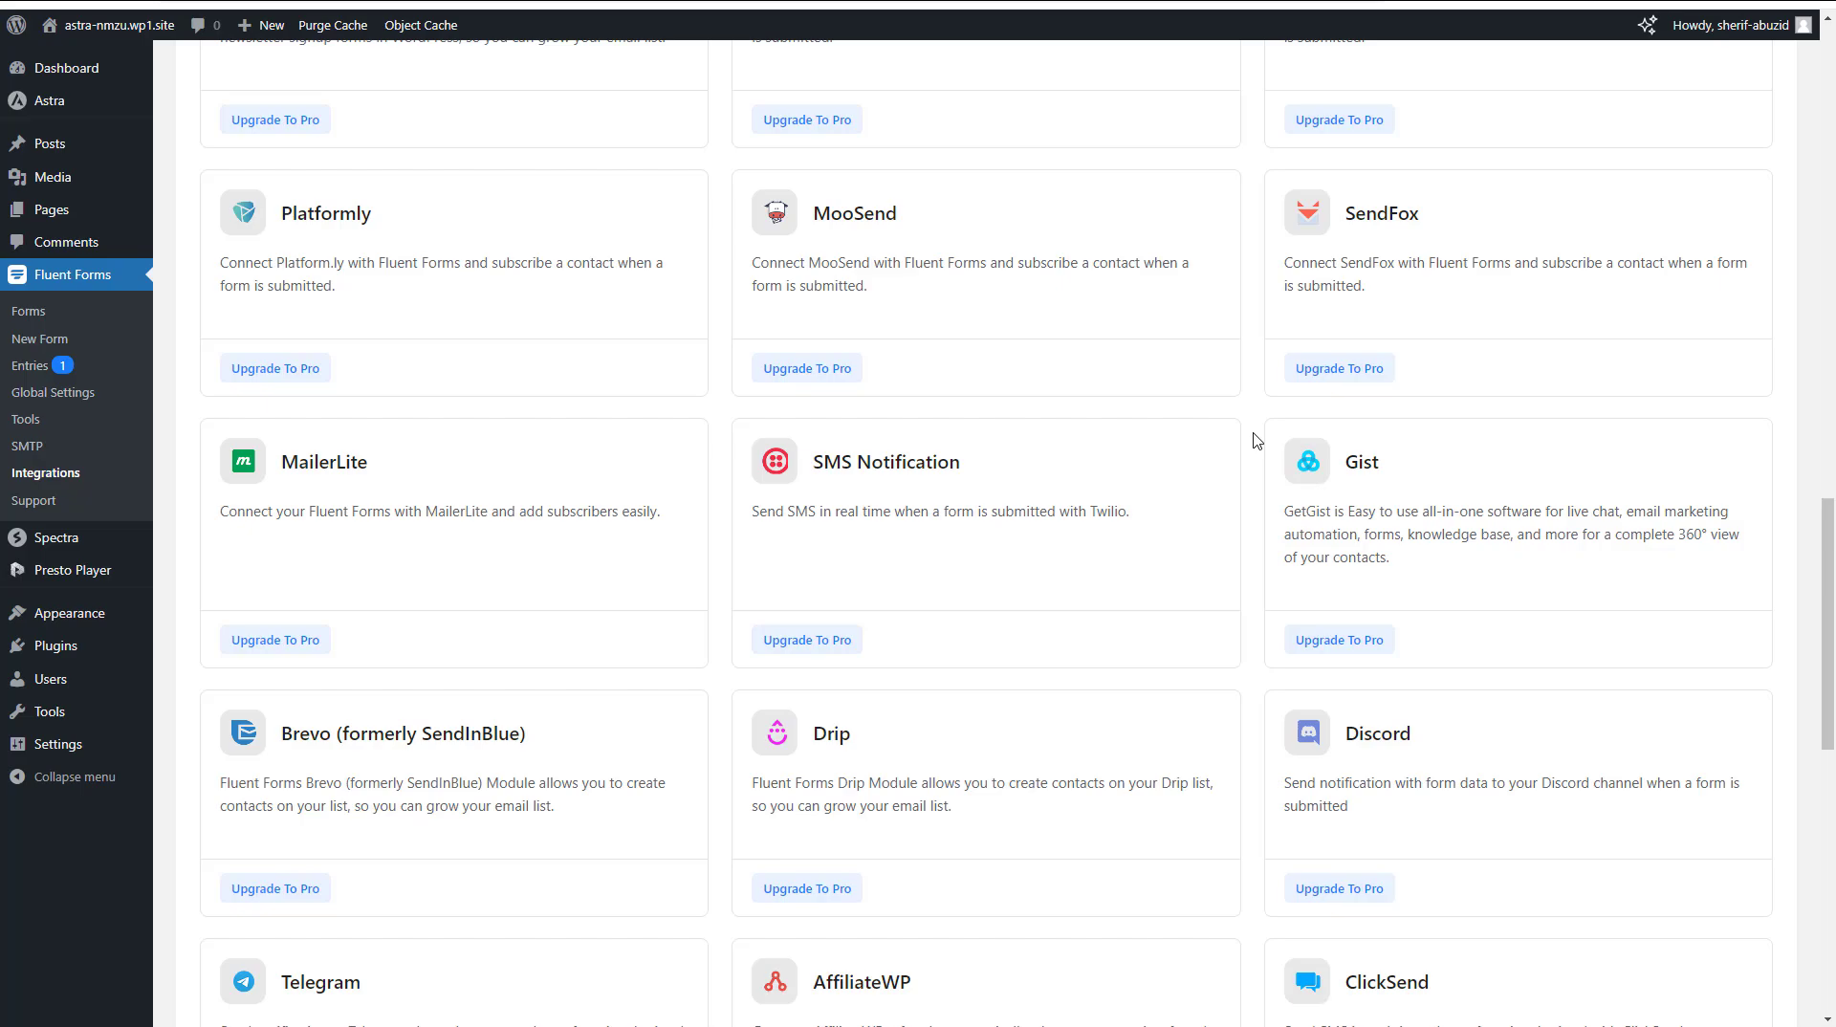
scroll(1256, 440, "down", 8)
scroll(1255, 440, "up", 14)
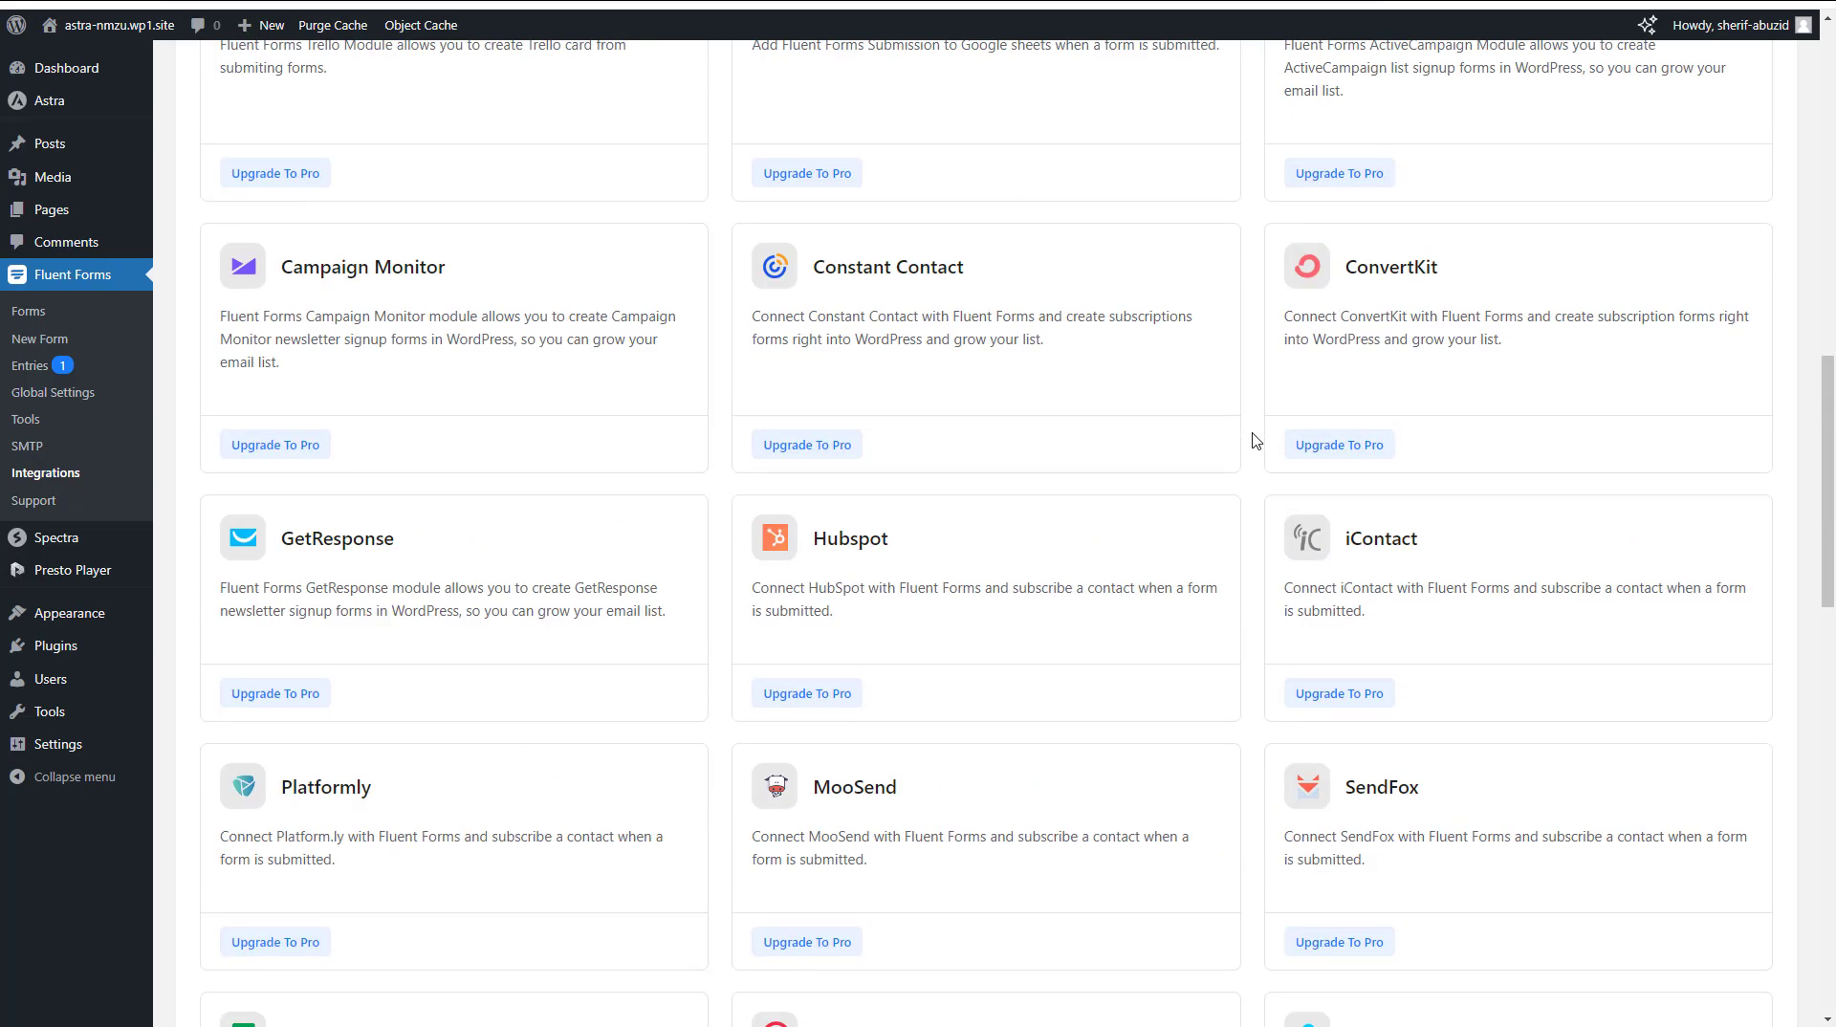
scroll(1255, 440, "up", 12)
double_click(332, 504)
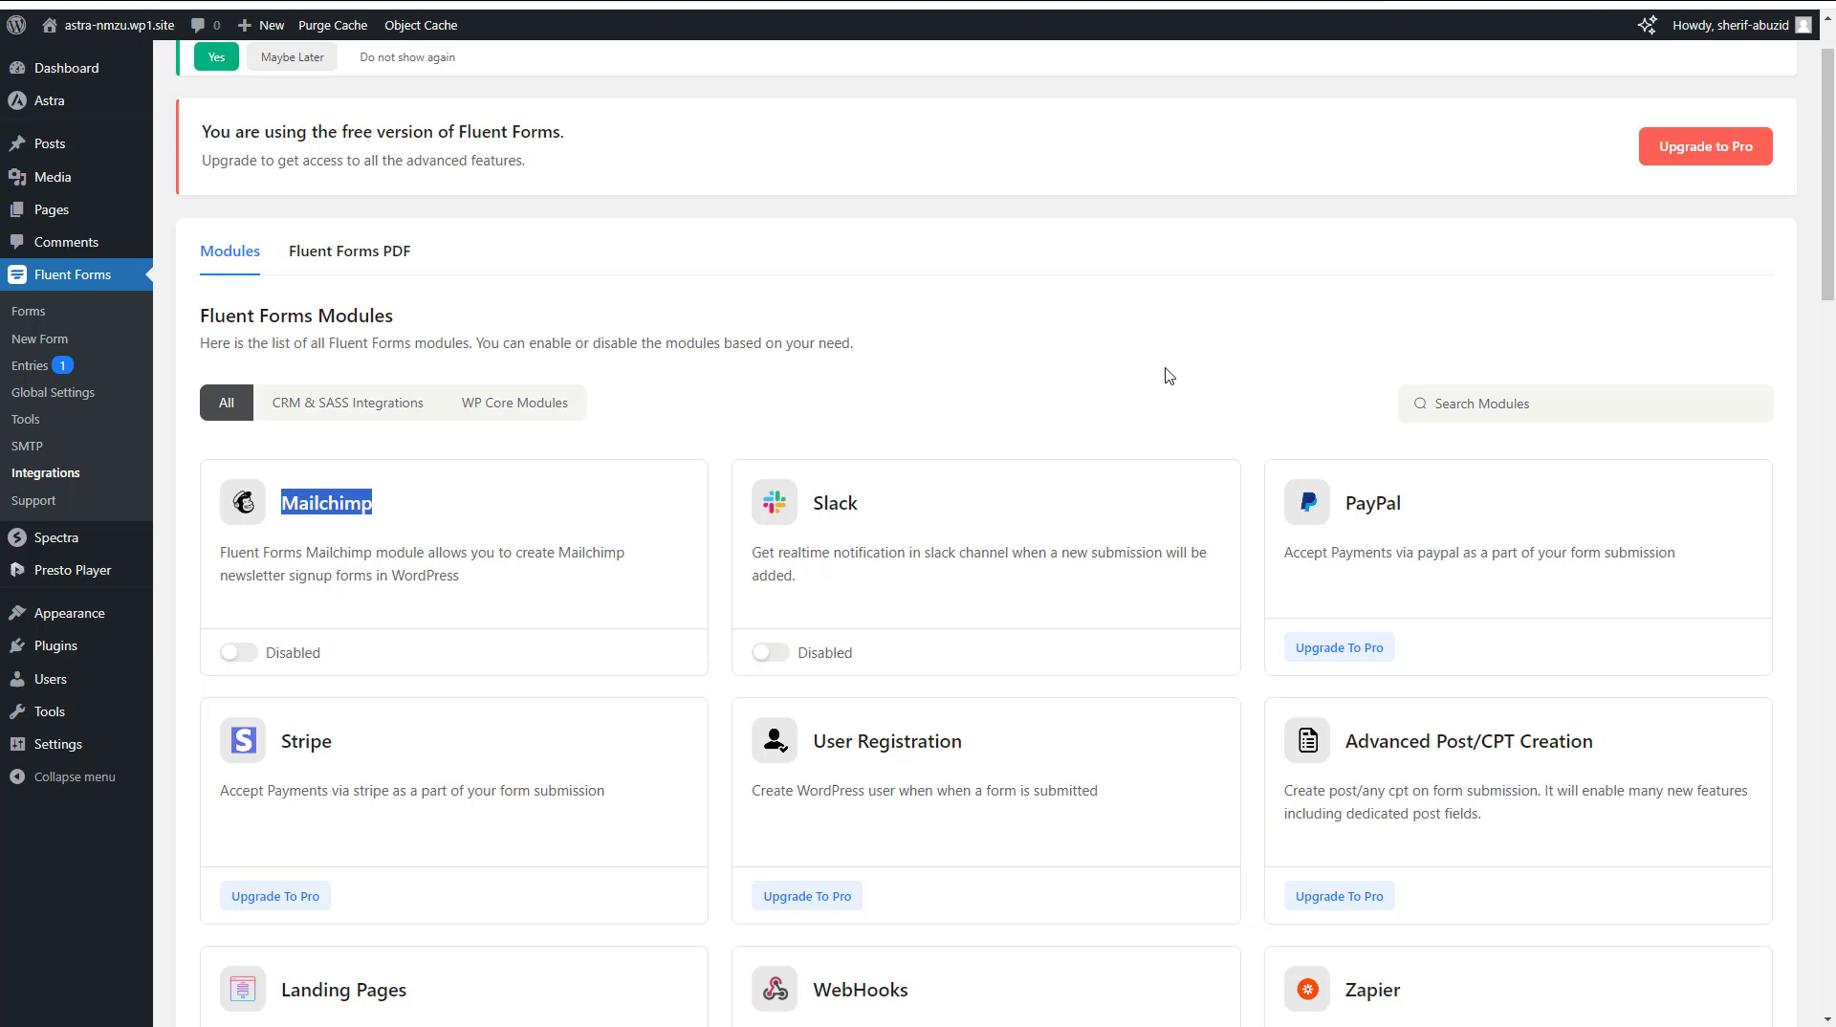
left_click(1495, 410)
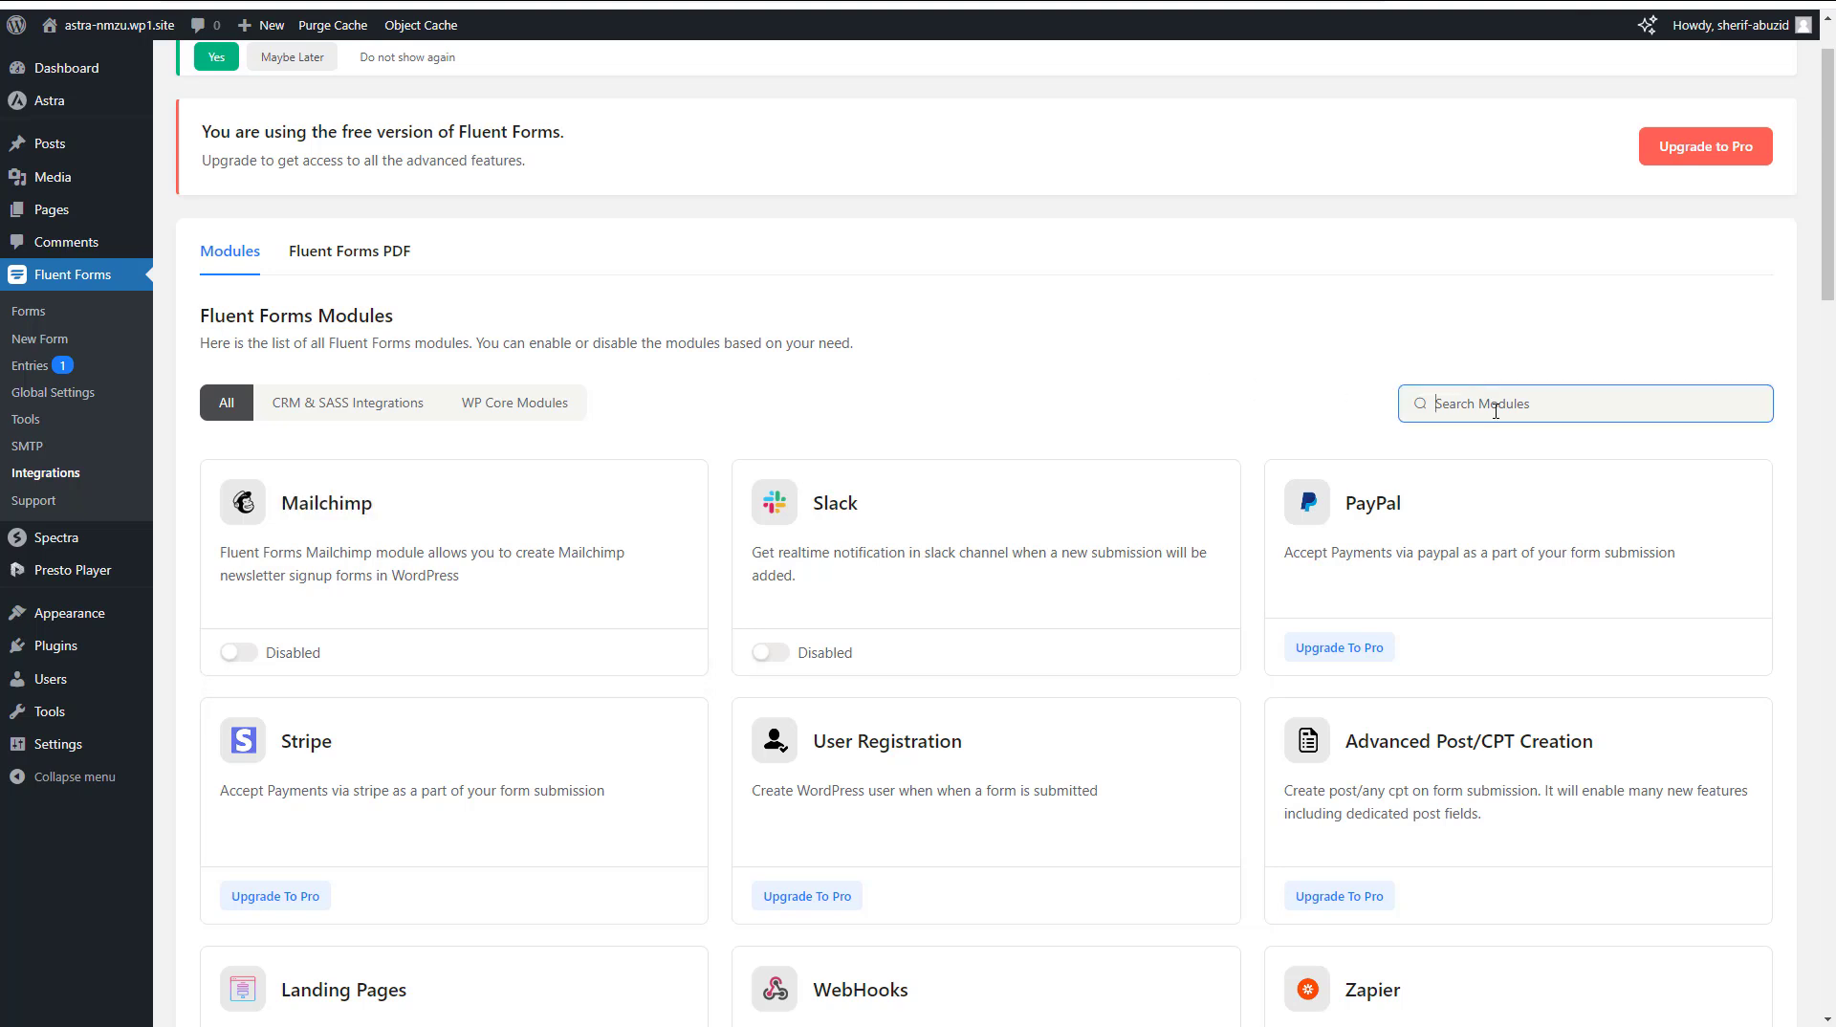
type("fluentcrm")
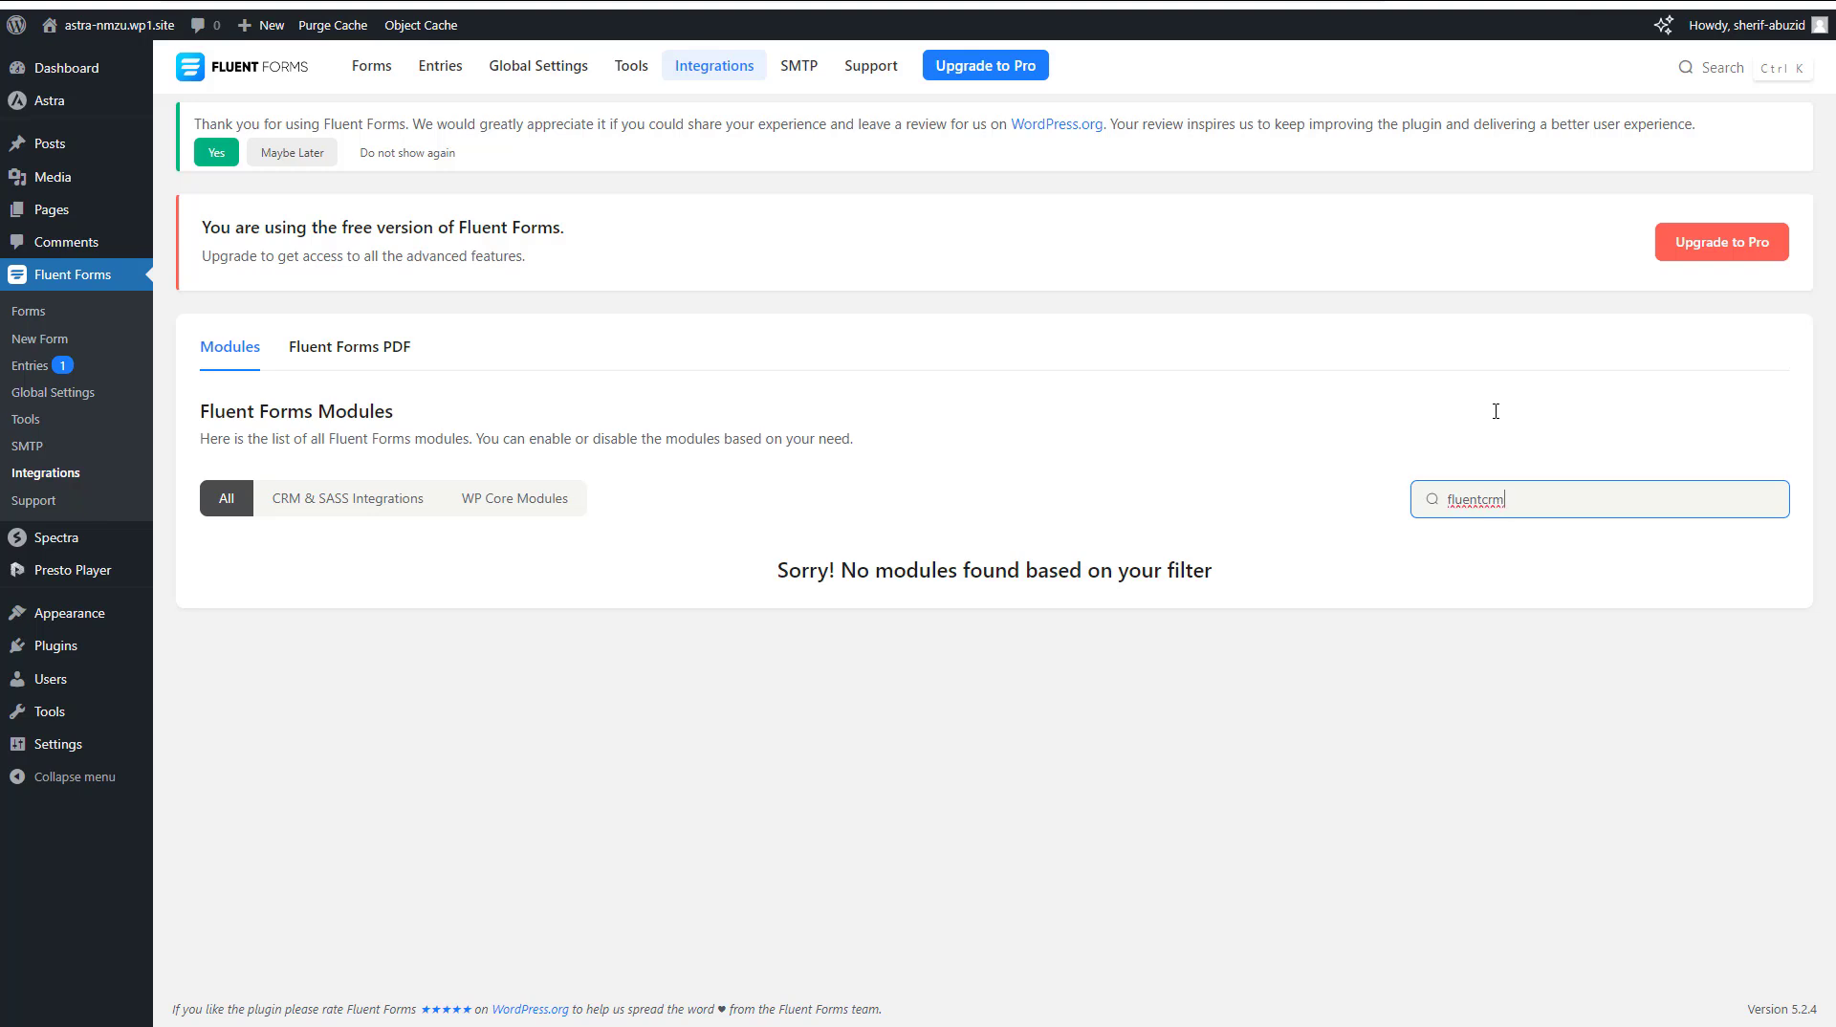
key("ctrl+a")
key("BackSpace")
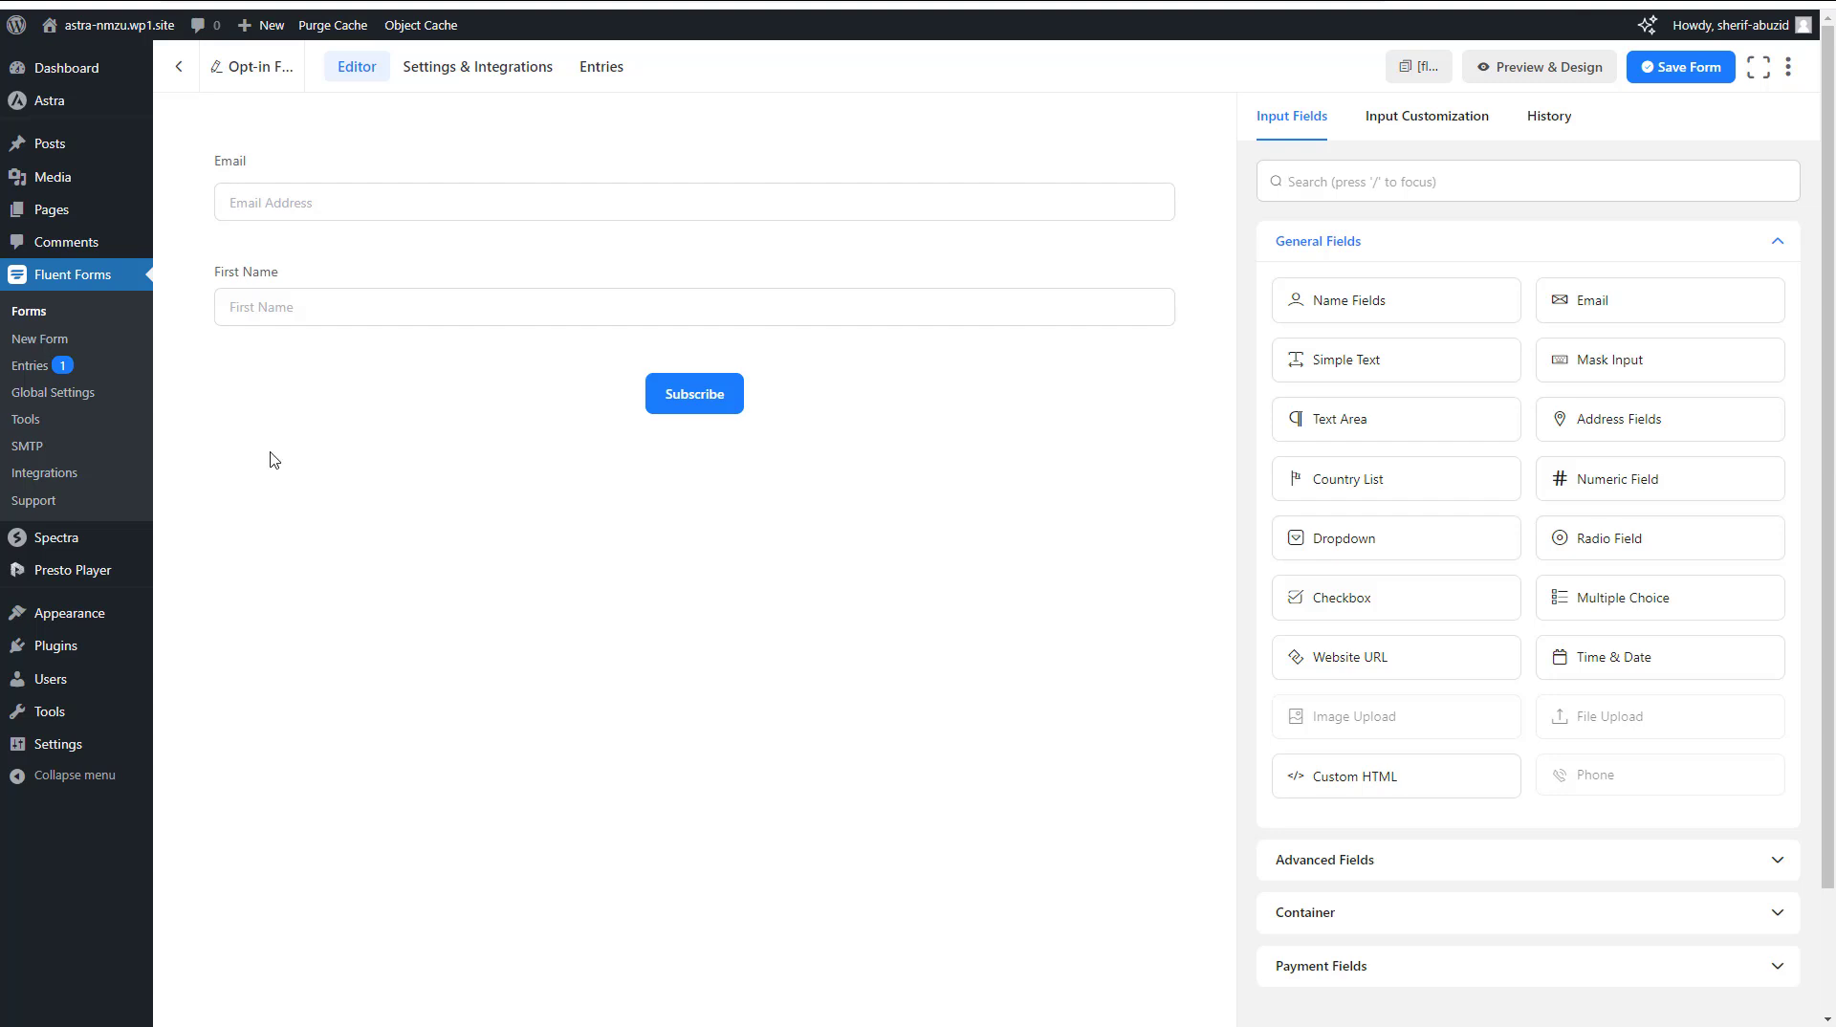
Open Astra's Site Builder from the Astra dashboard and view its Header and Footer layout sections
mouse_move(60, 110)
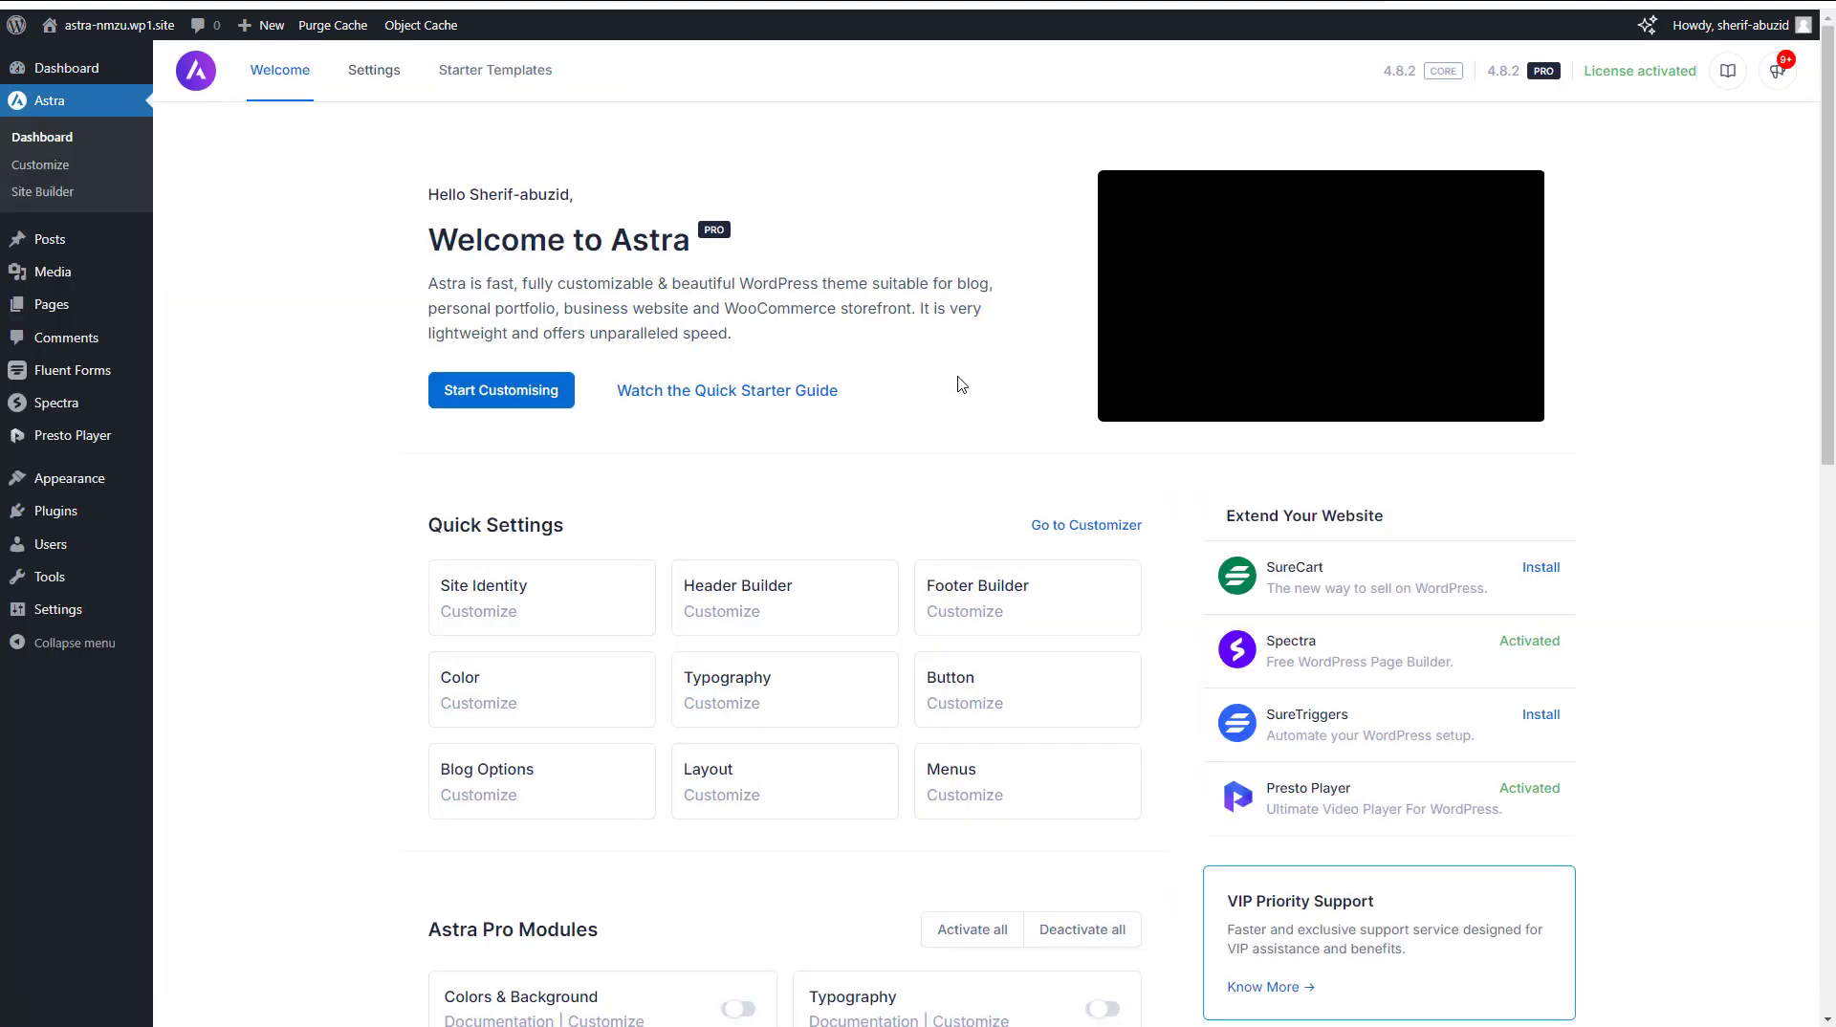
scroll(1777, 516, "down", 6)
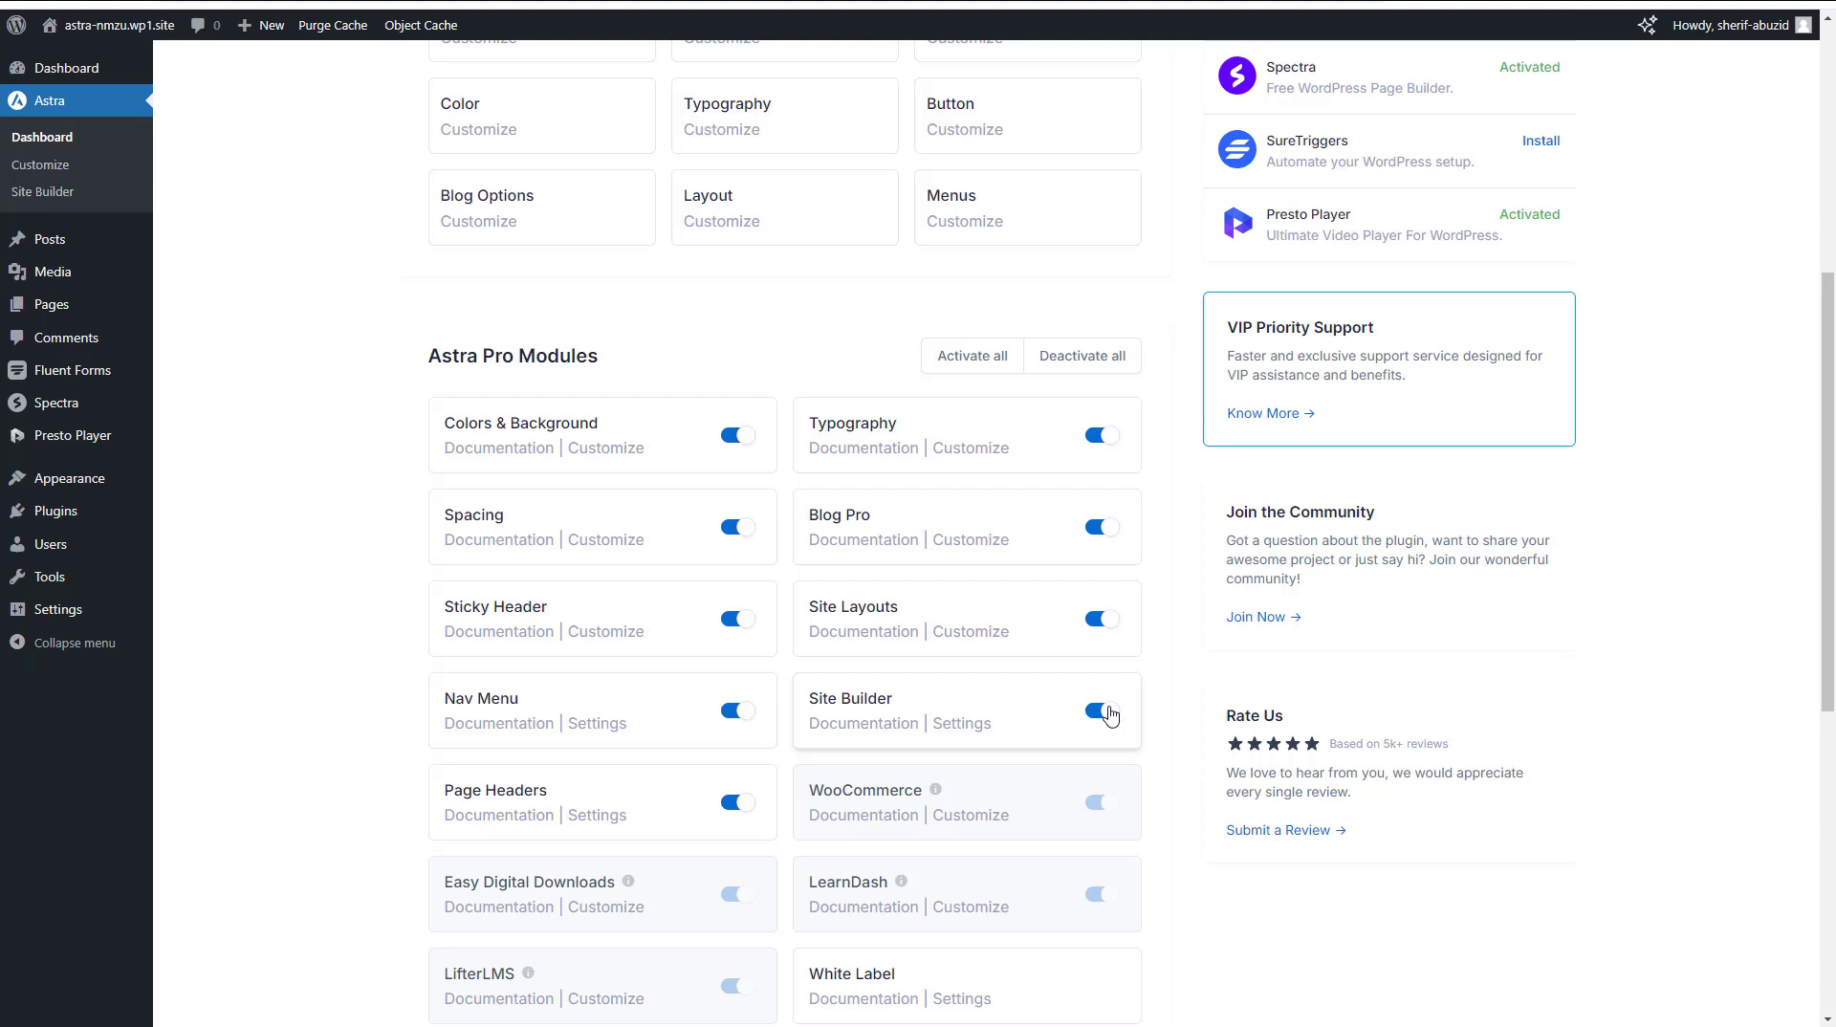
left_click(64, 198)
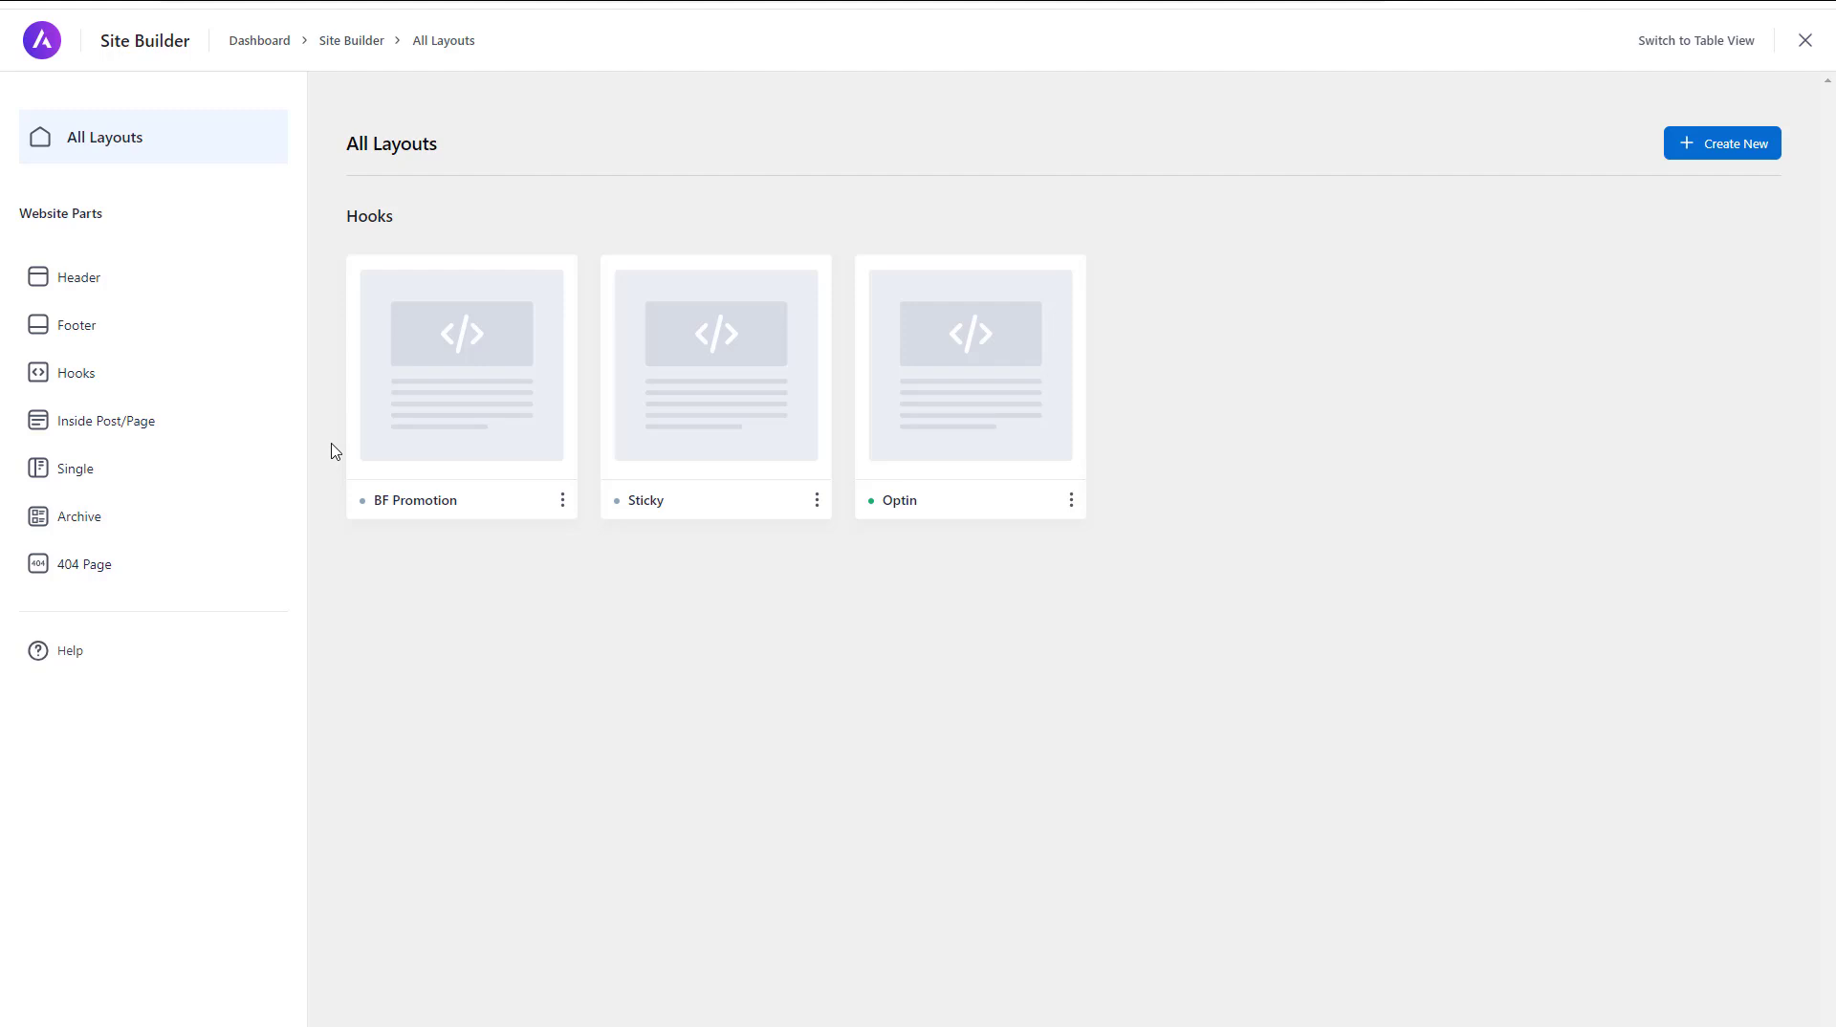
left_click(82, 293)
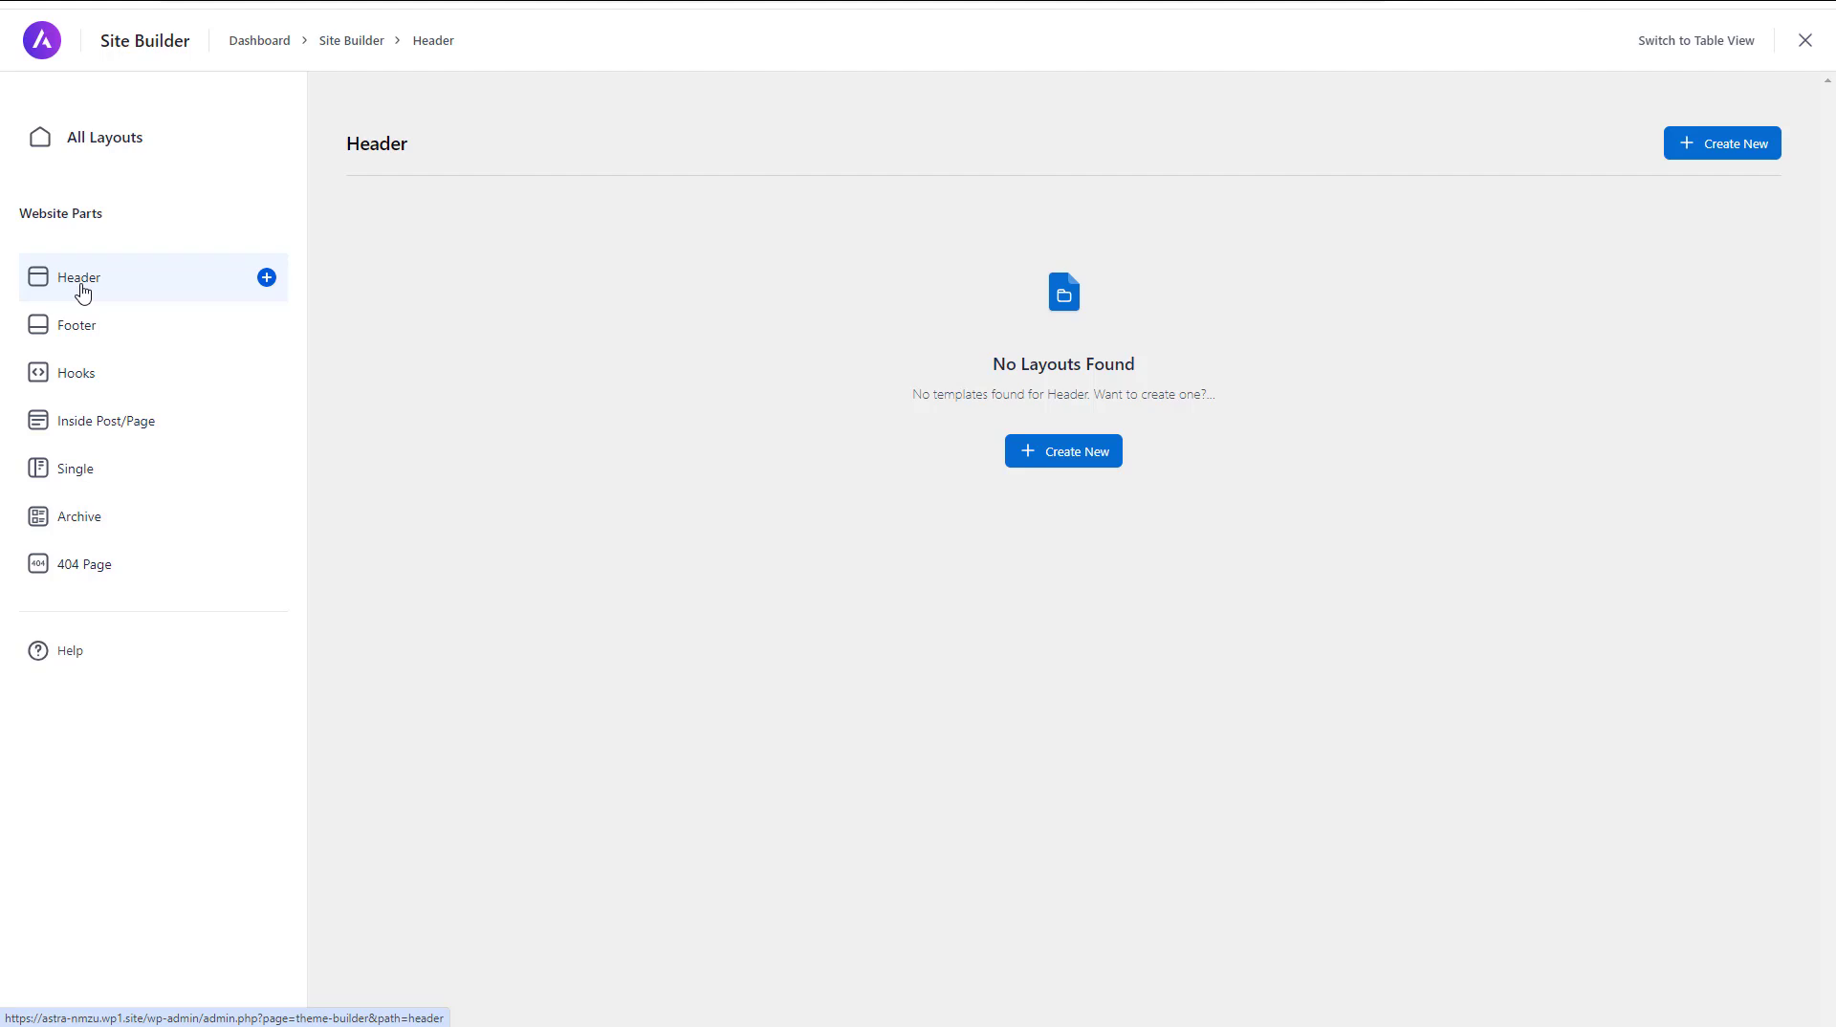
left_click(91, 330)
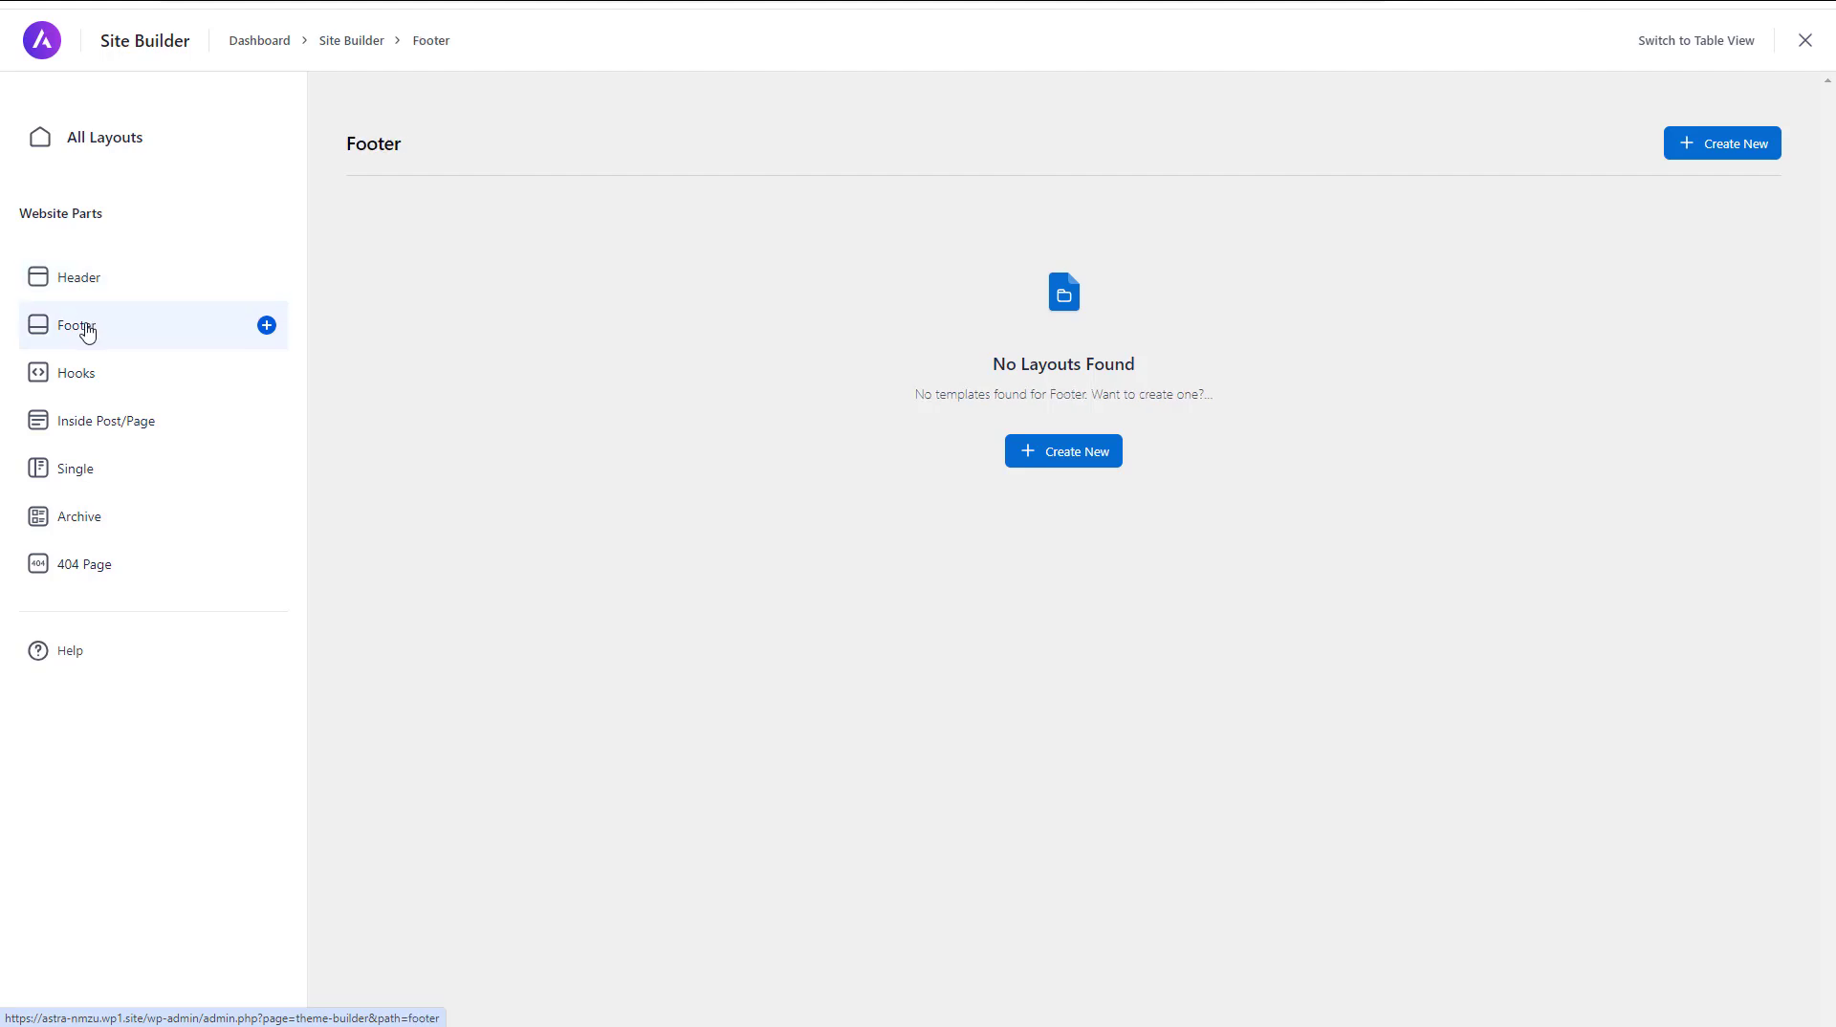
Review the Site Builder's Inside Post/Page, Single and Hooks layout sections, including the existing hook layouts
left_click(85, 426)
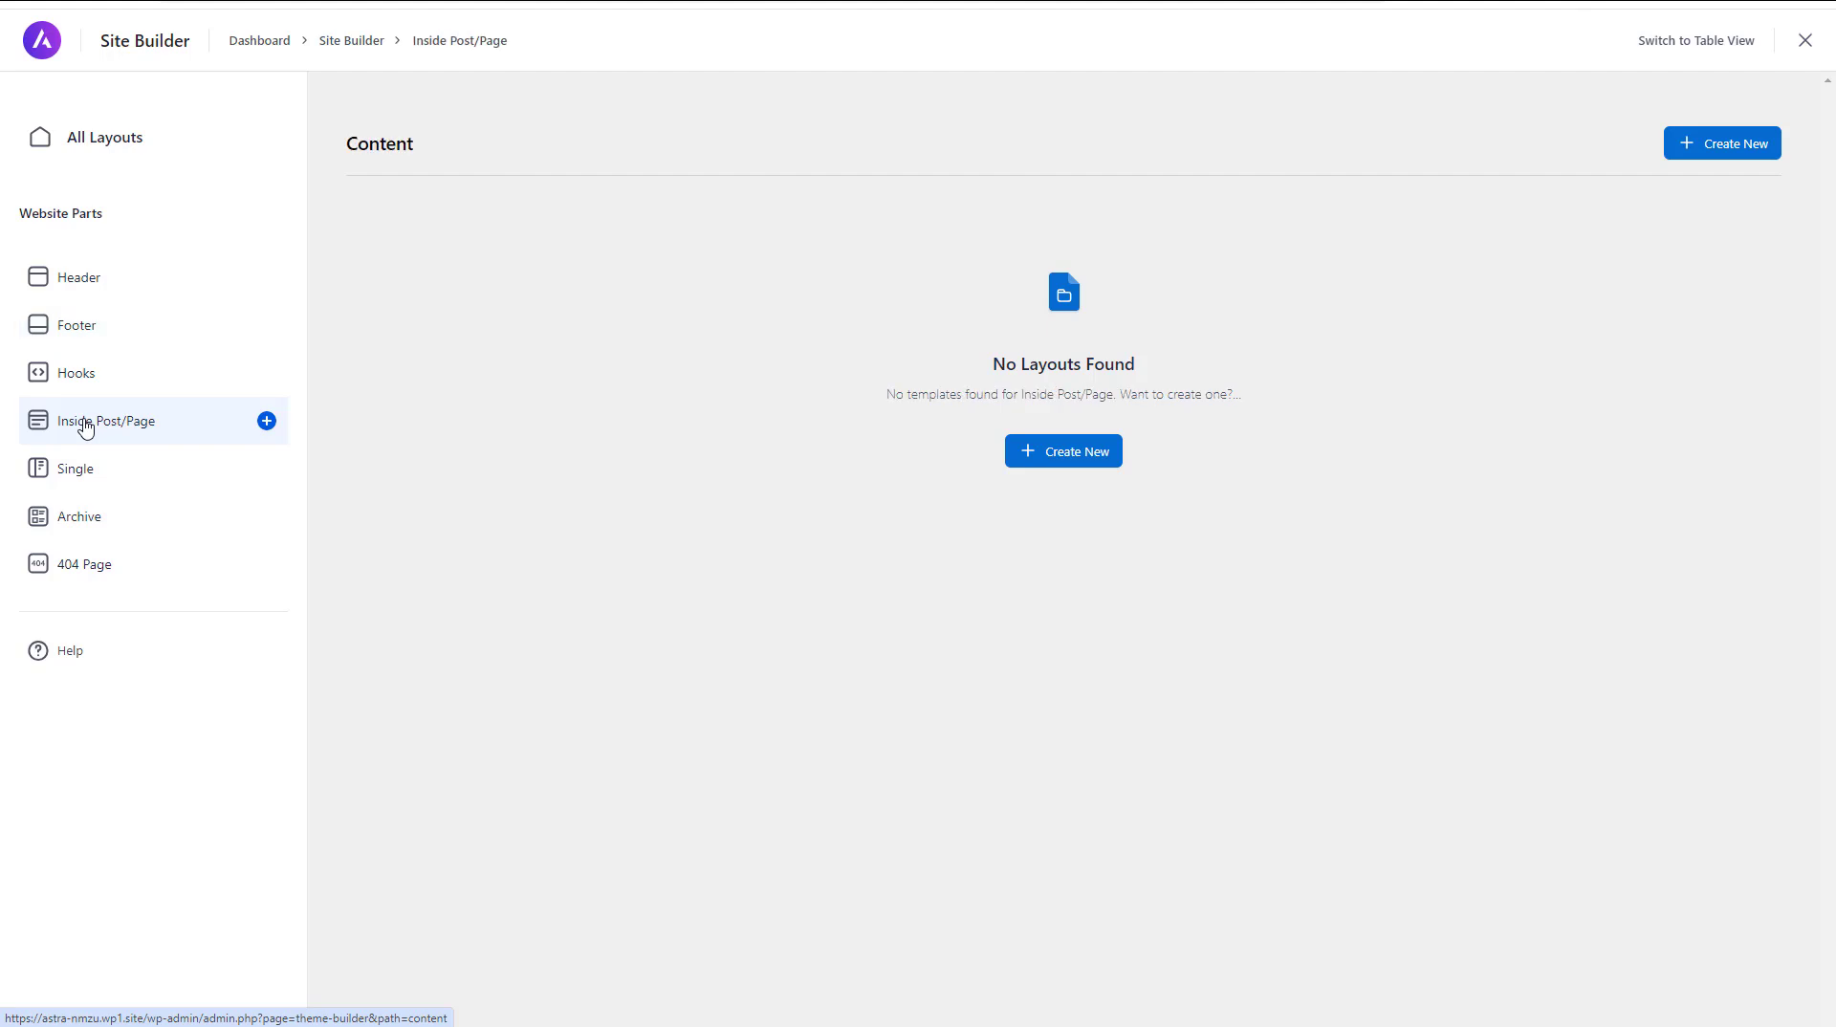
left_click(94, 475)
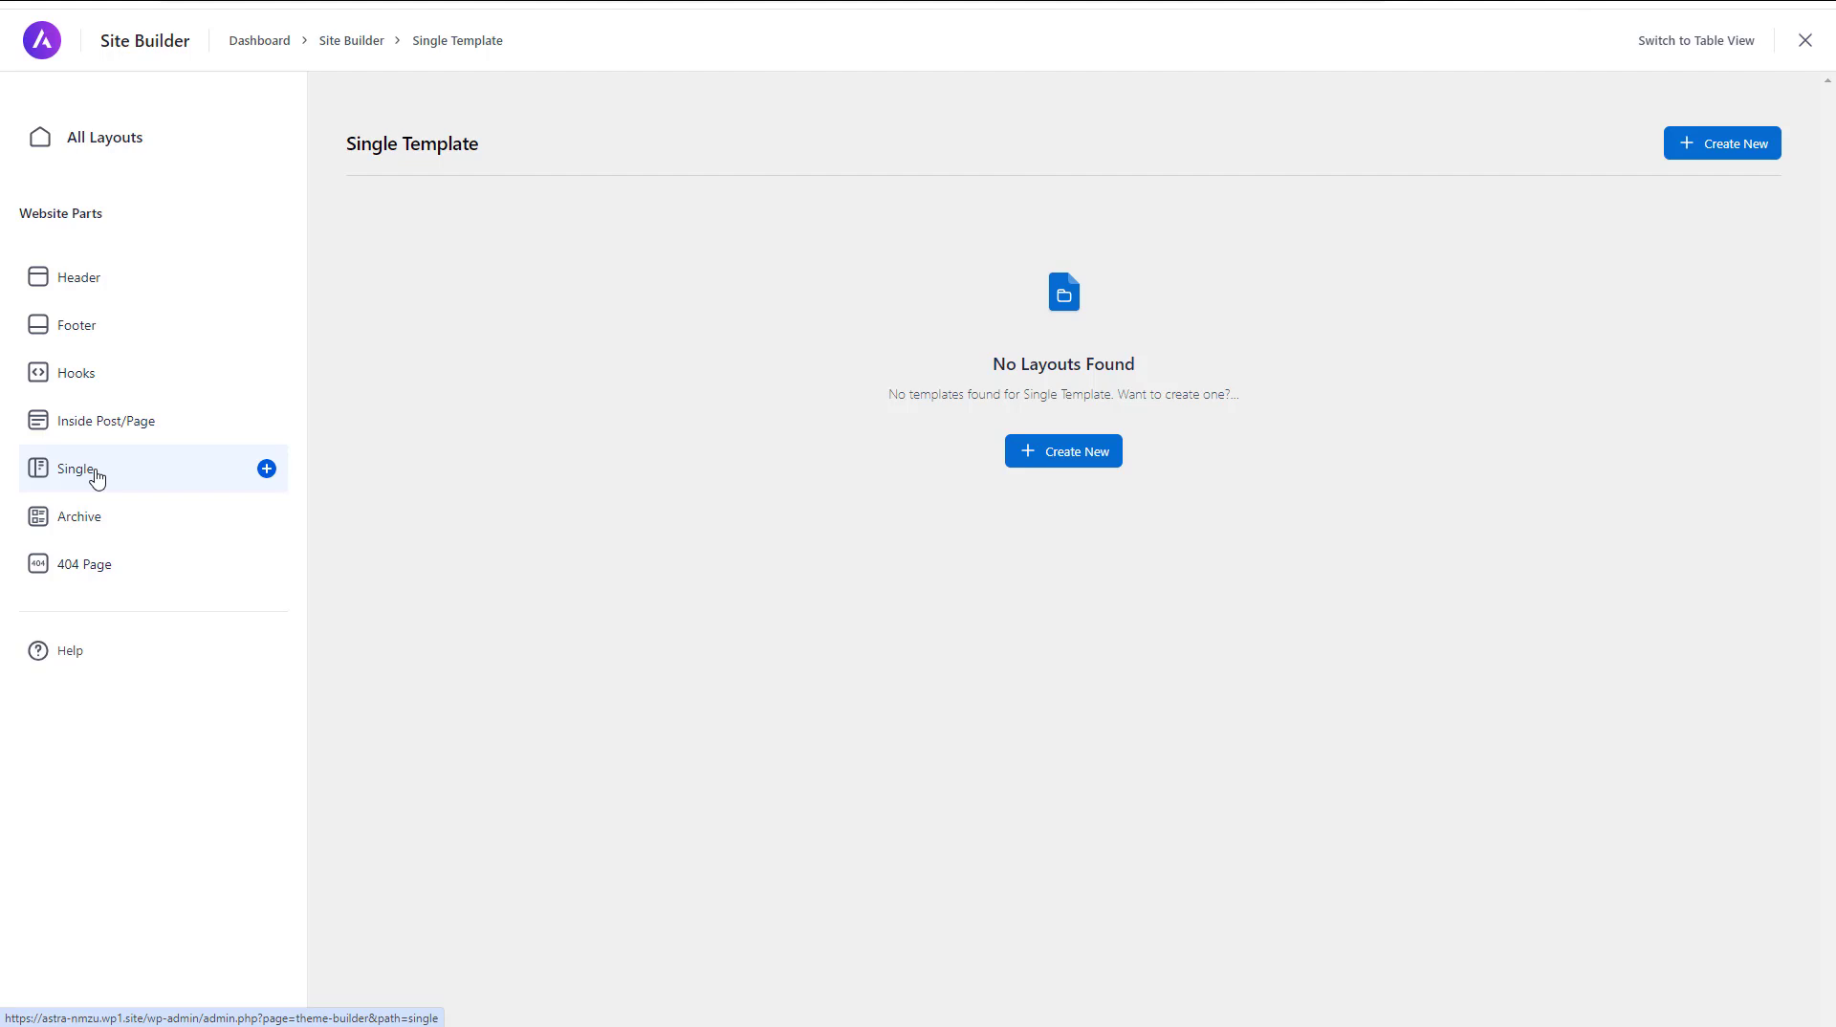
left_click(87, 381)
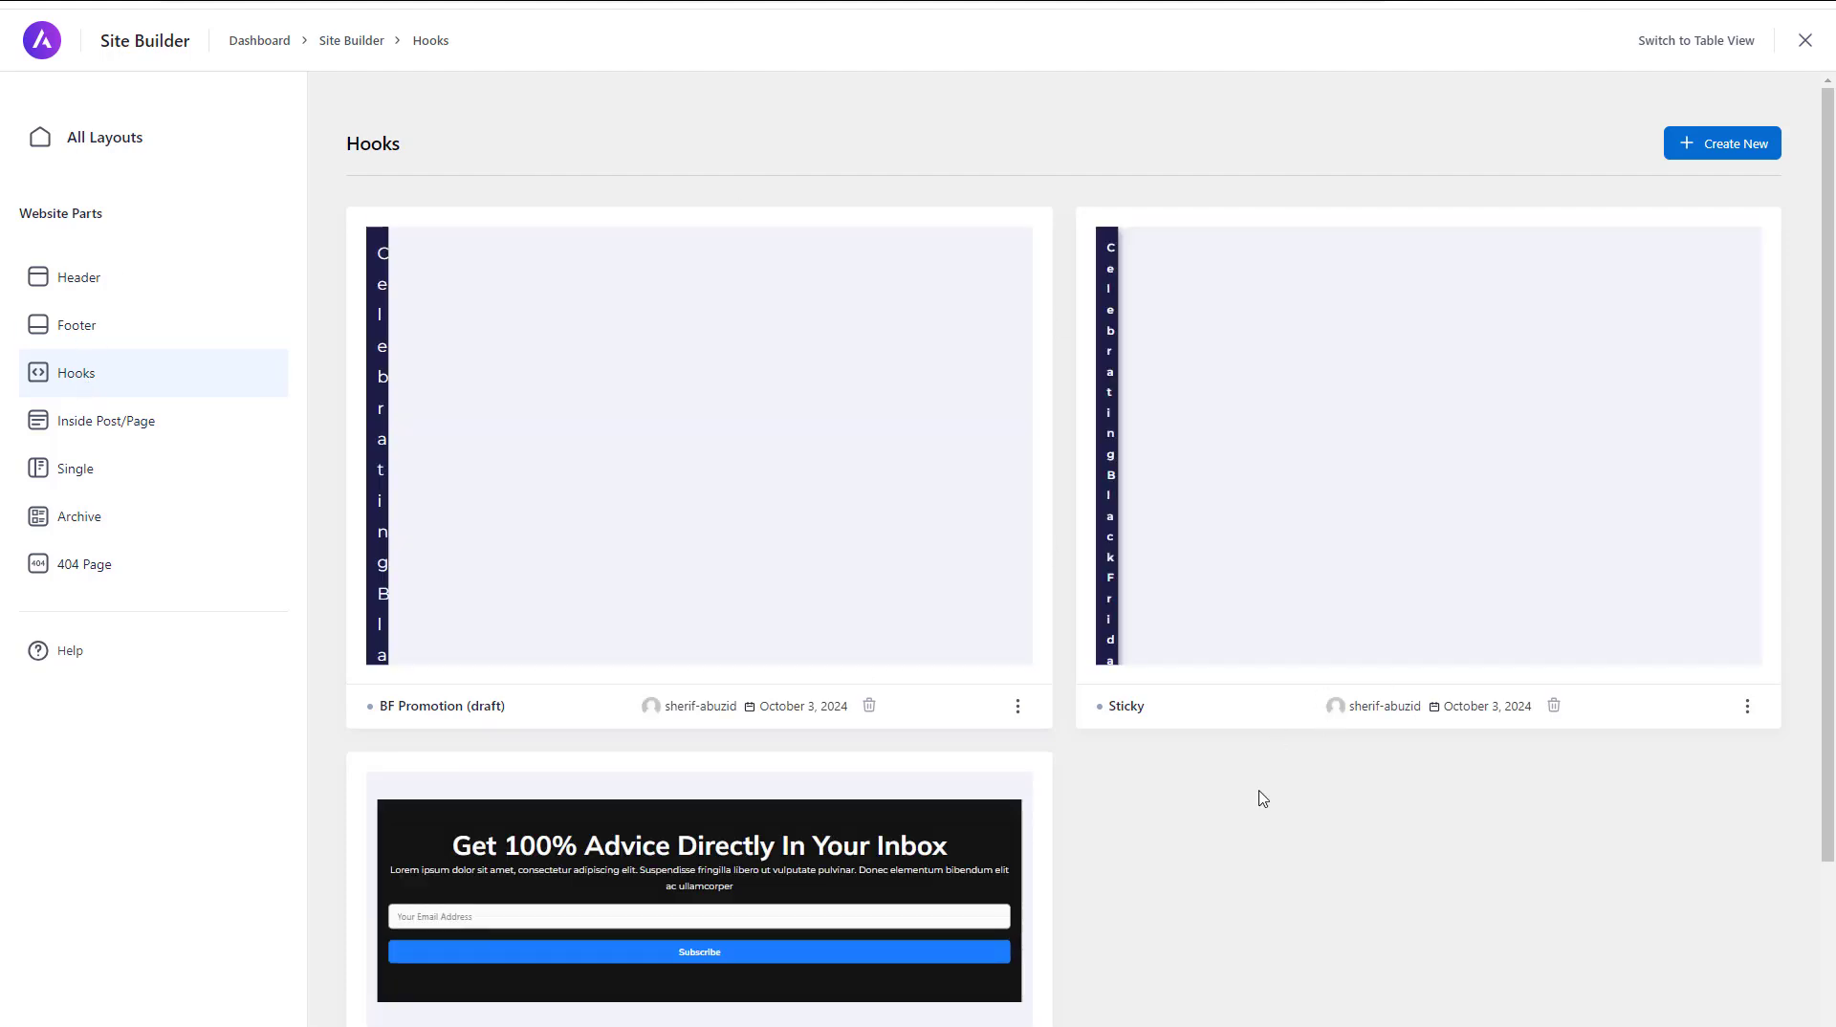
scroll(1262, 799, "down", 3)
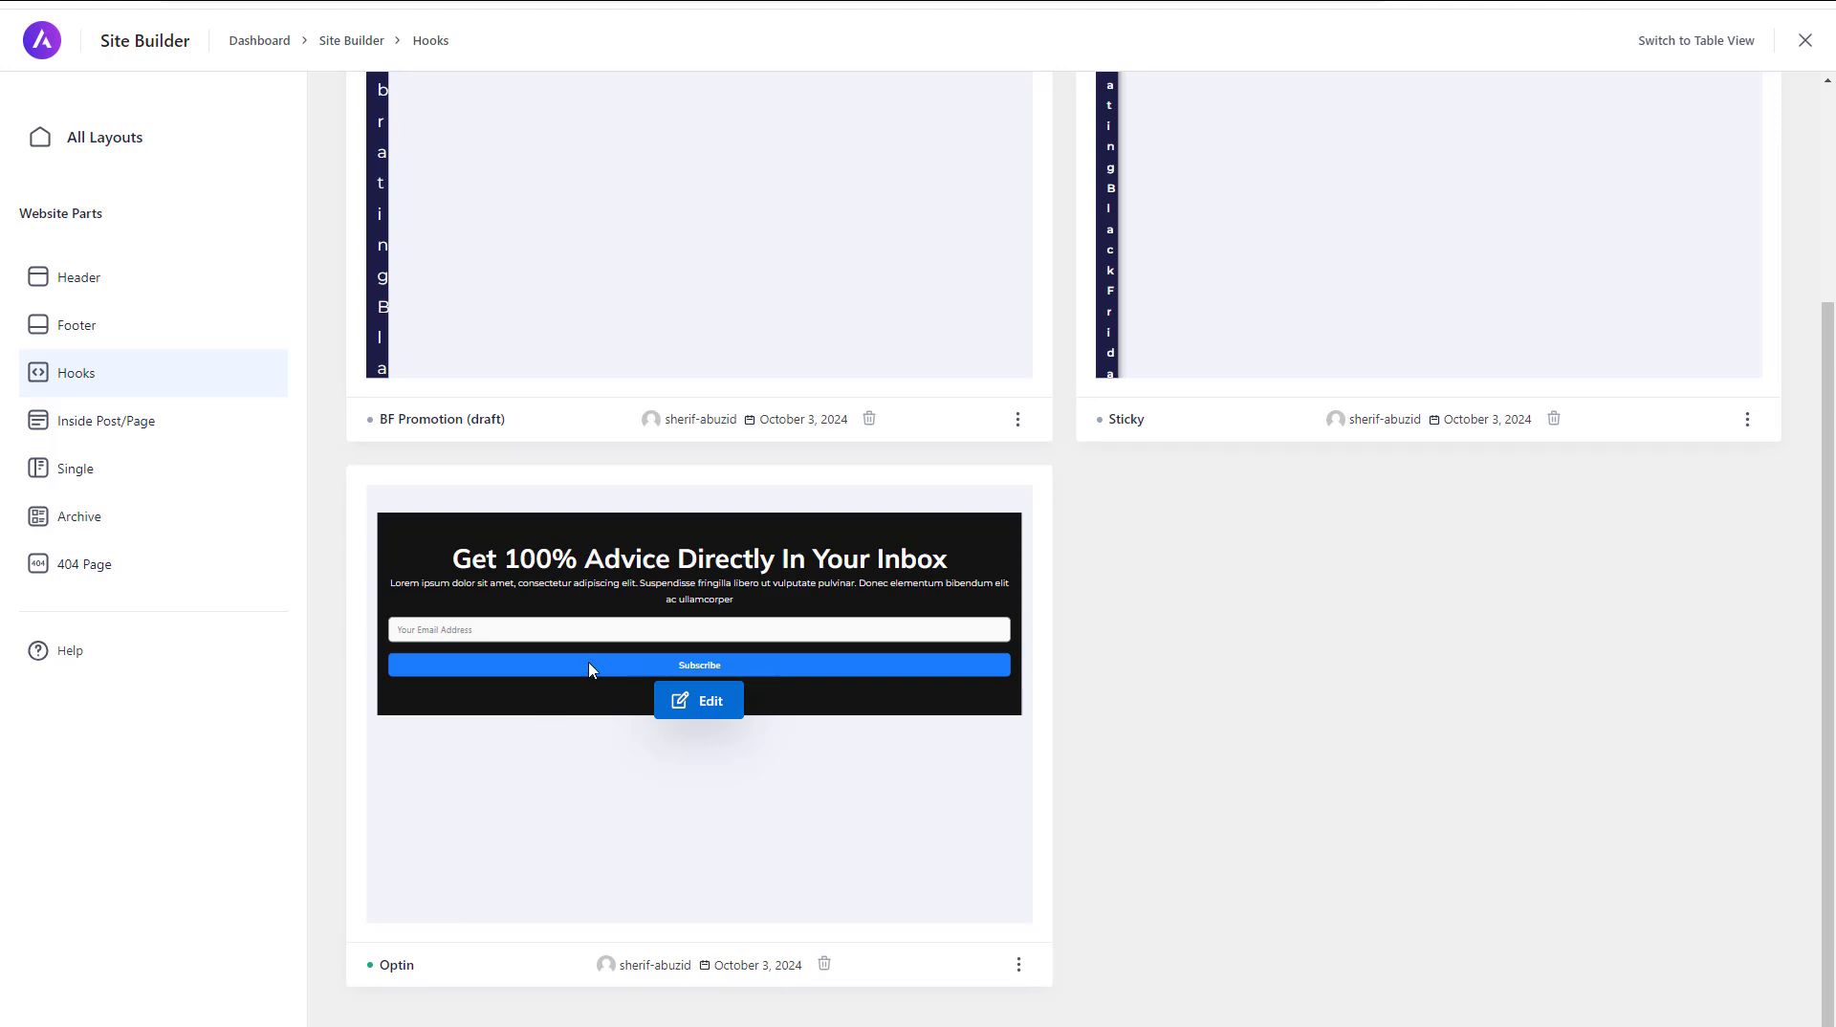
Disable the existing Optin hook layout and check its available options again
left_click(1018, 964)
scroll(1524, 574, "up", 3)
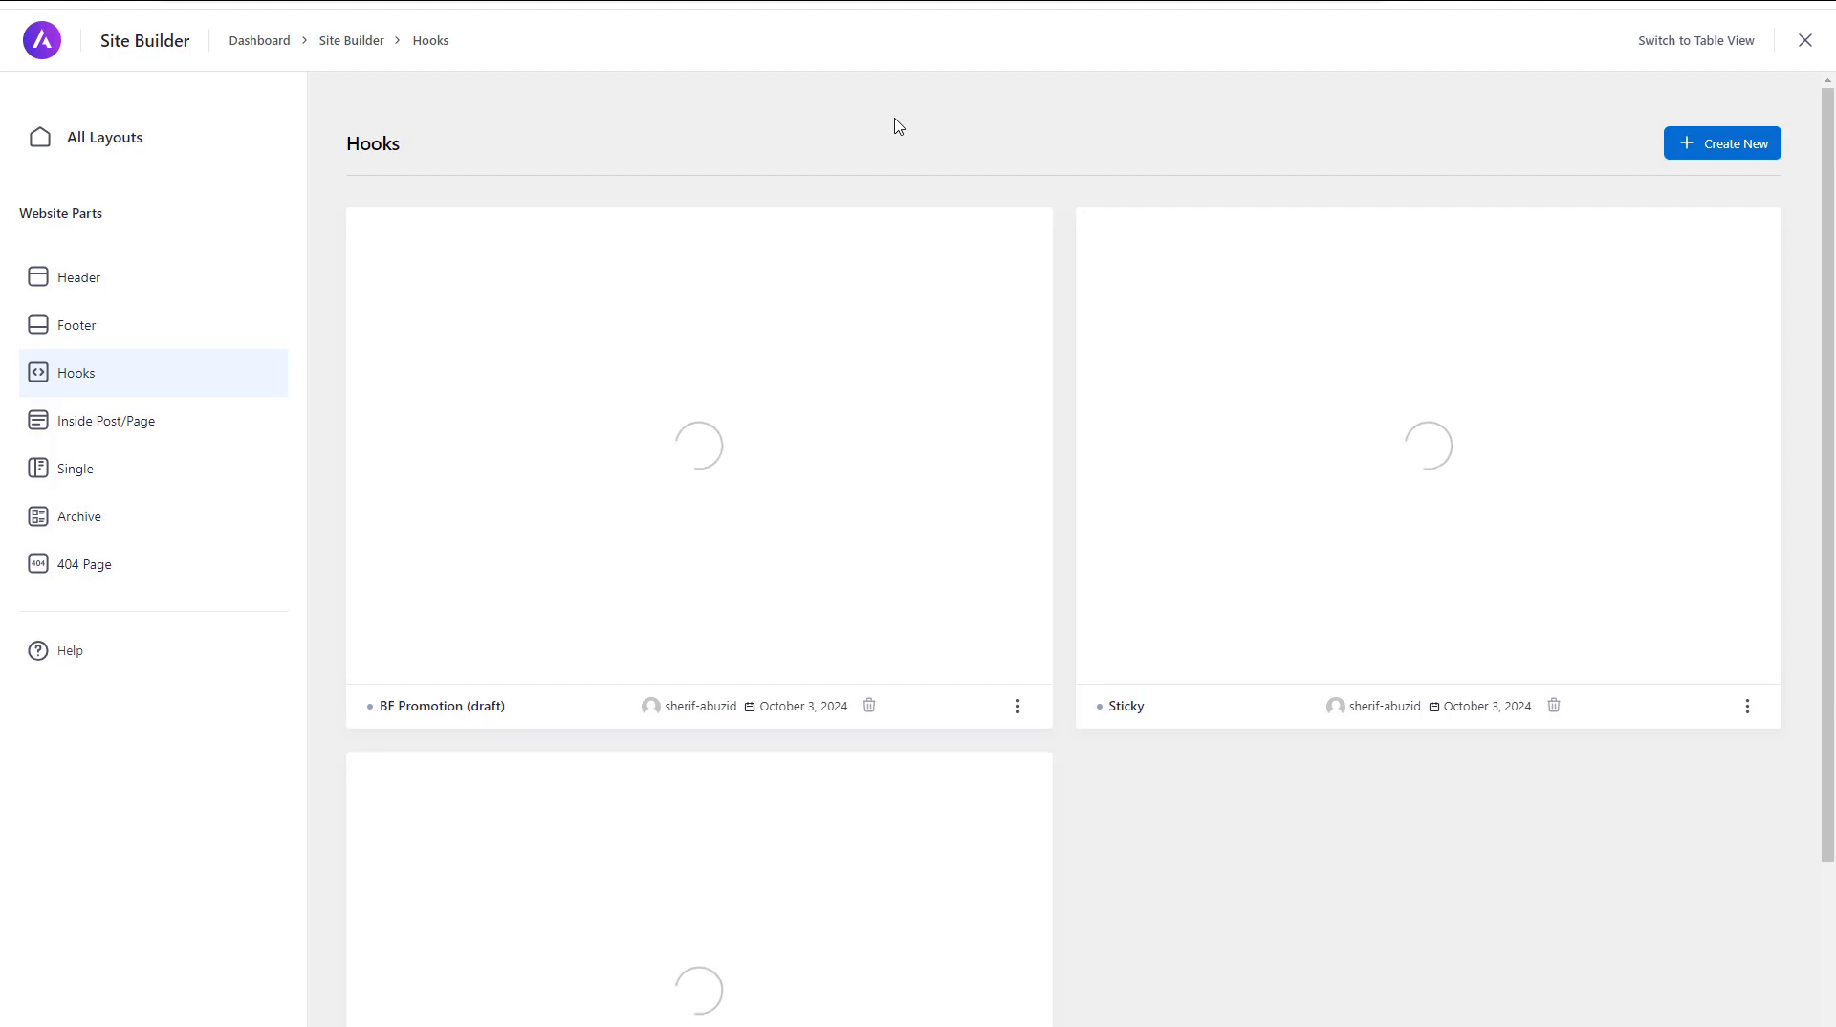
scroll(1239, 689, "down", 3)
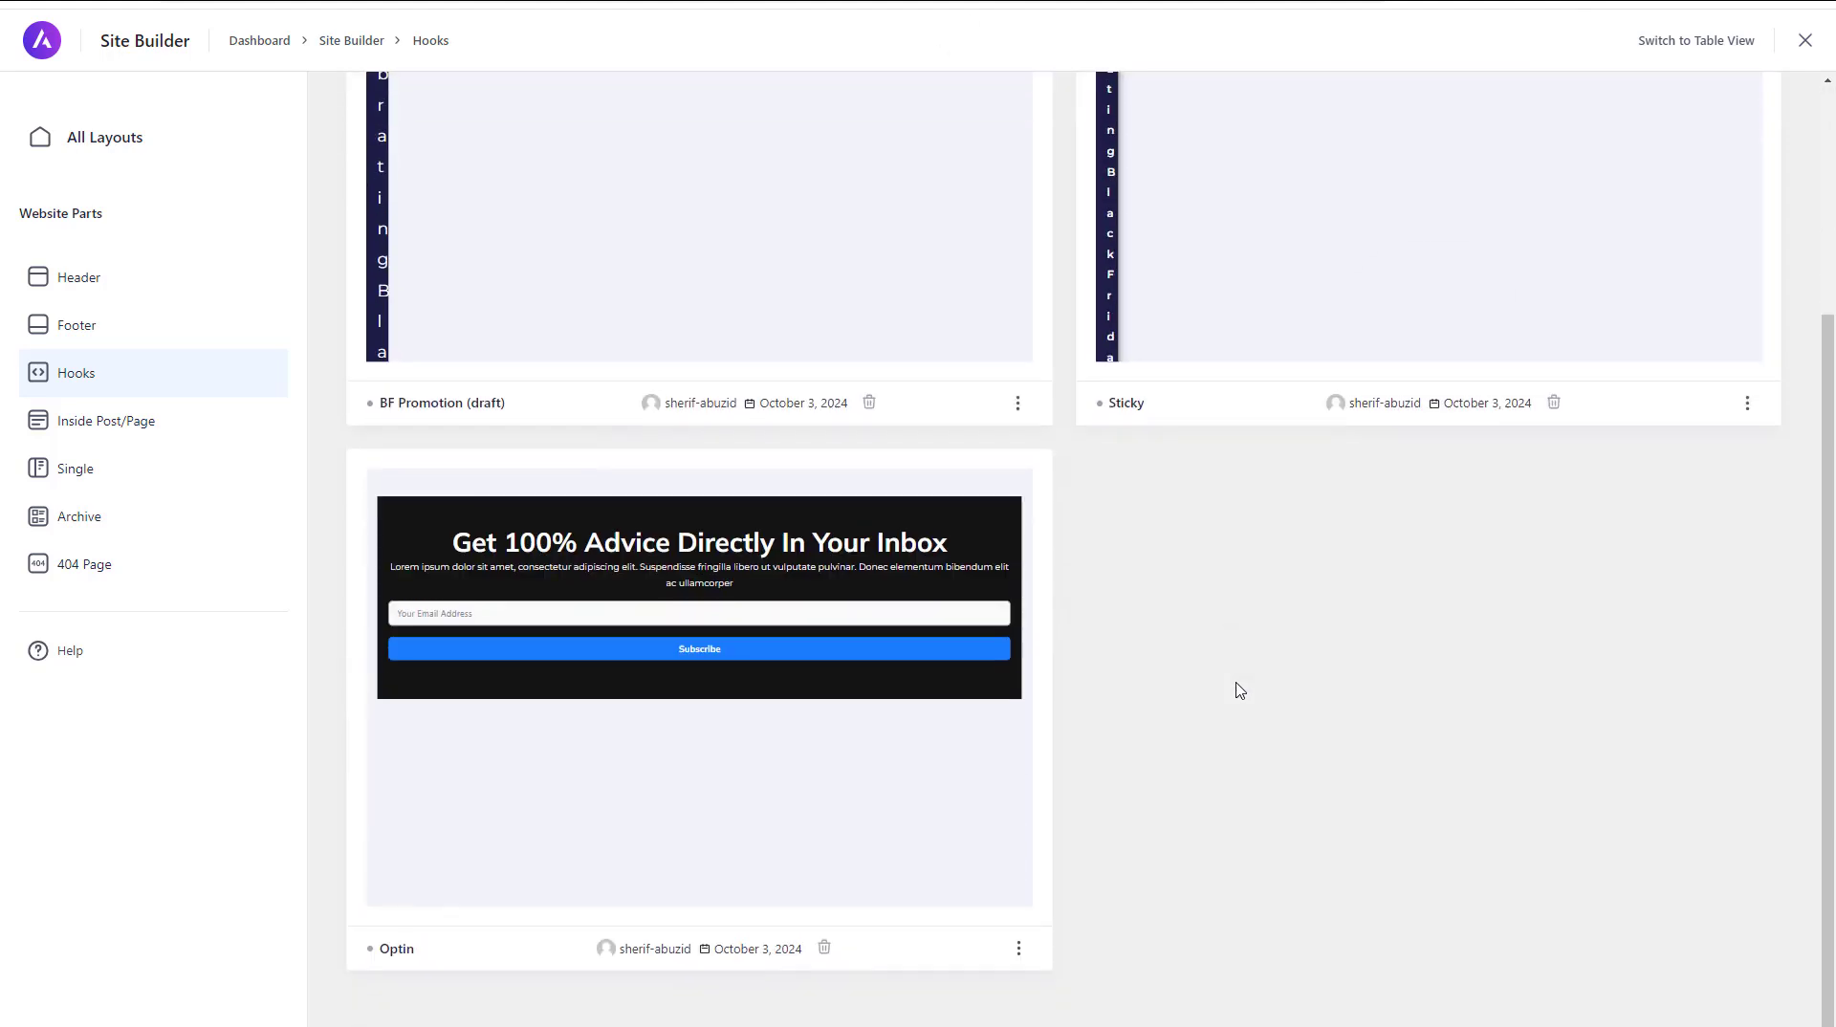
left_click(1020, 948)
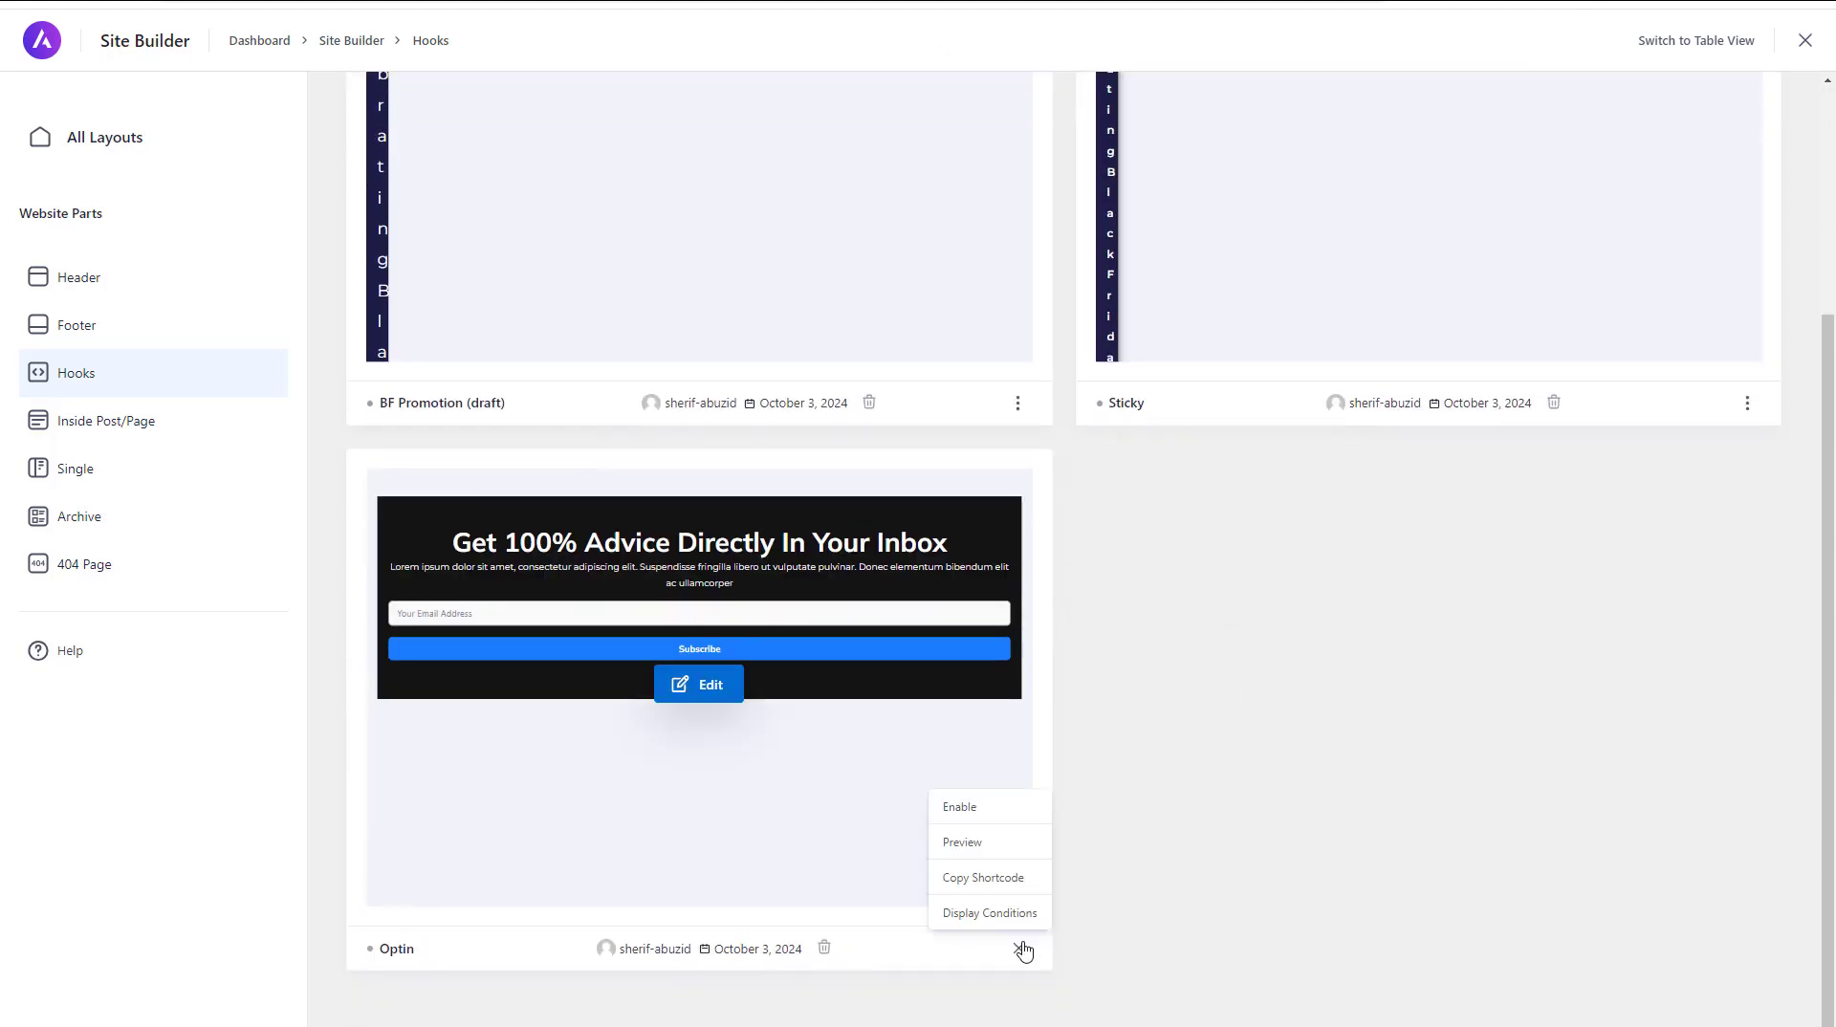
left_click(1233, 737)
Move the Optin, BF Promotion and Sticky hook layouts to the trash
left_click(824, 948)
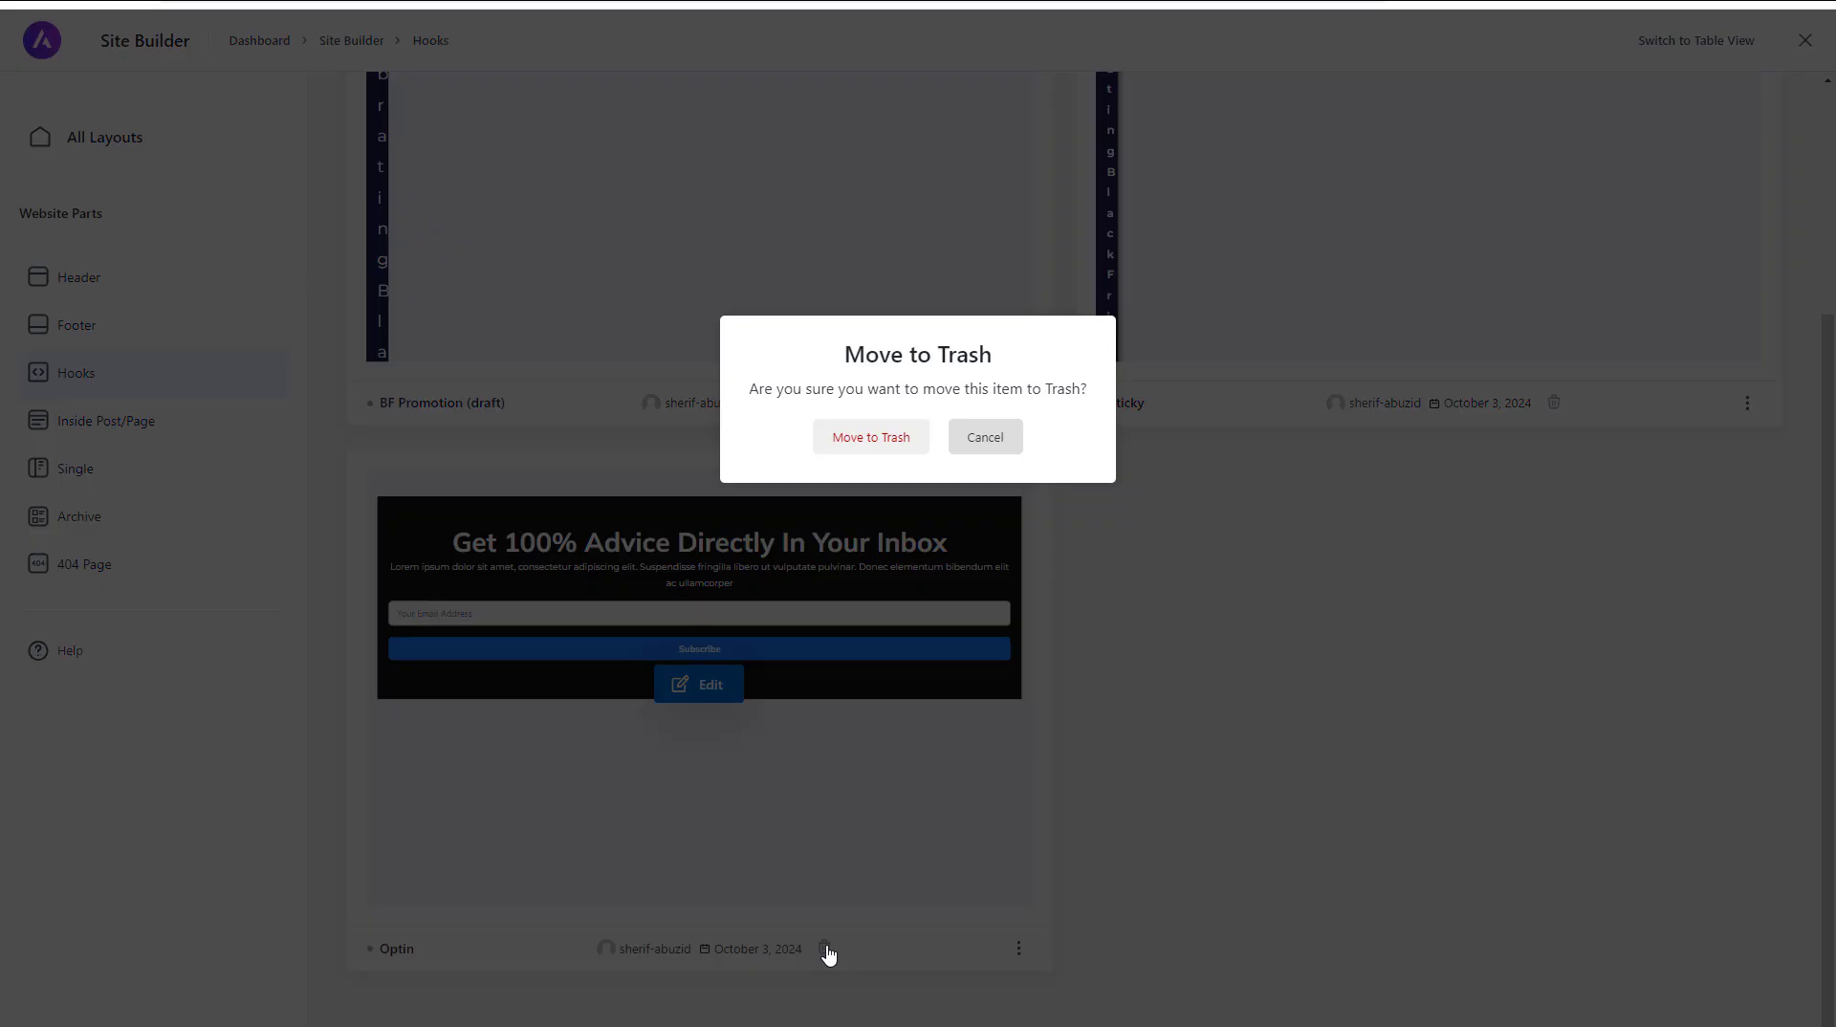
left_click(881, 438)
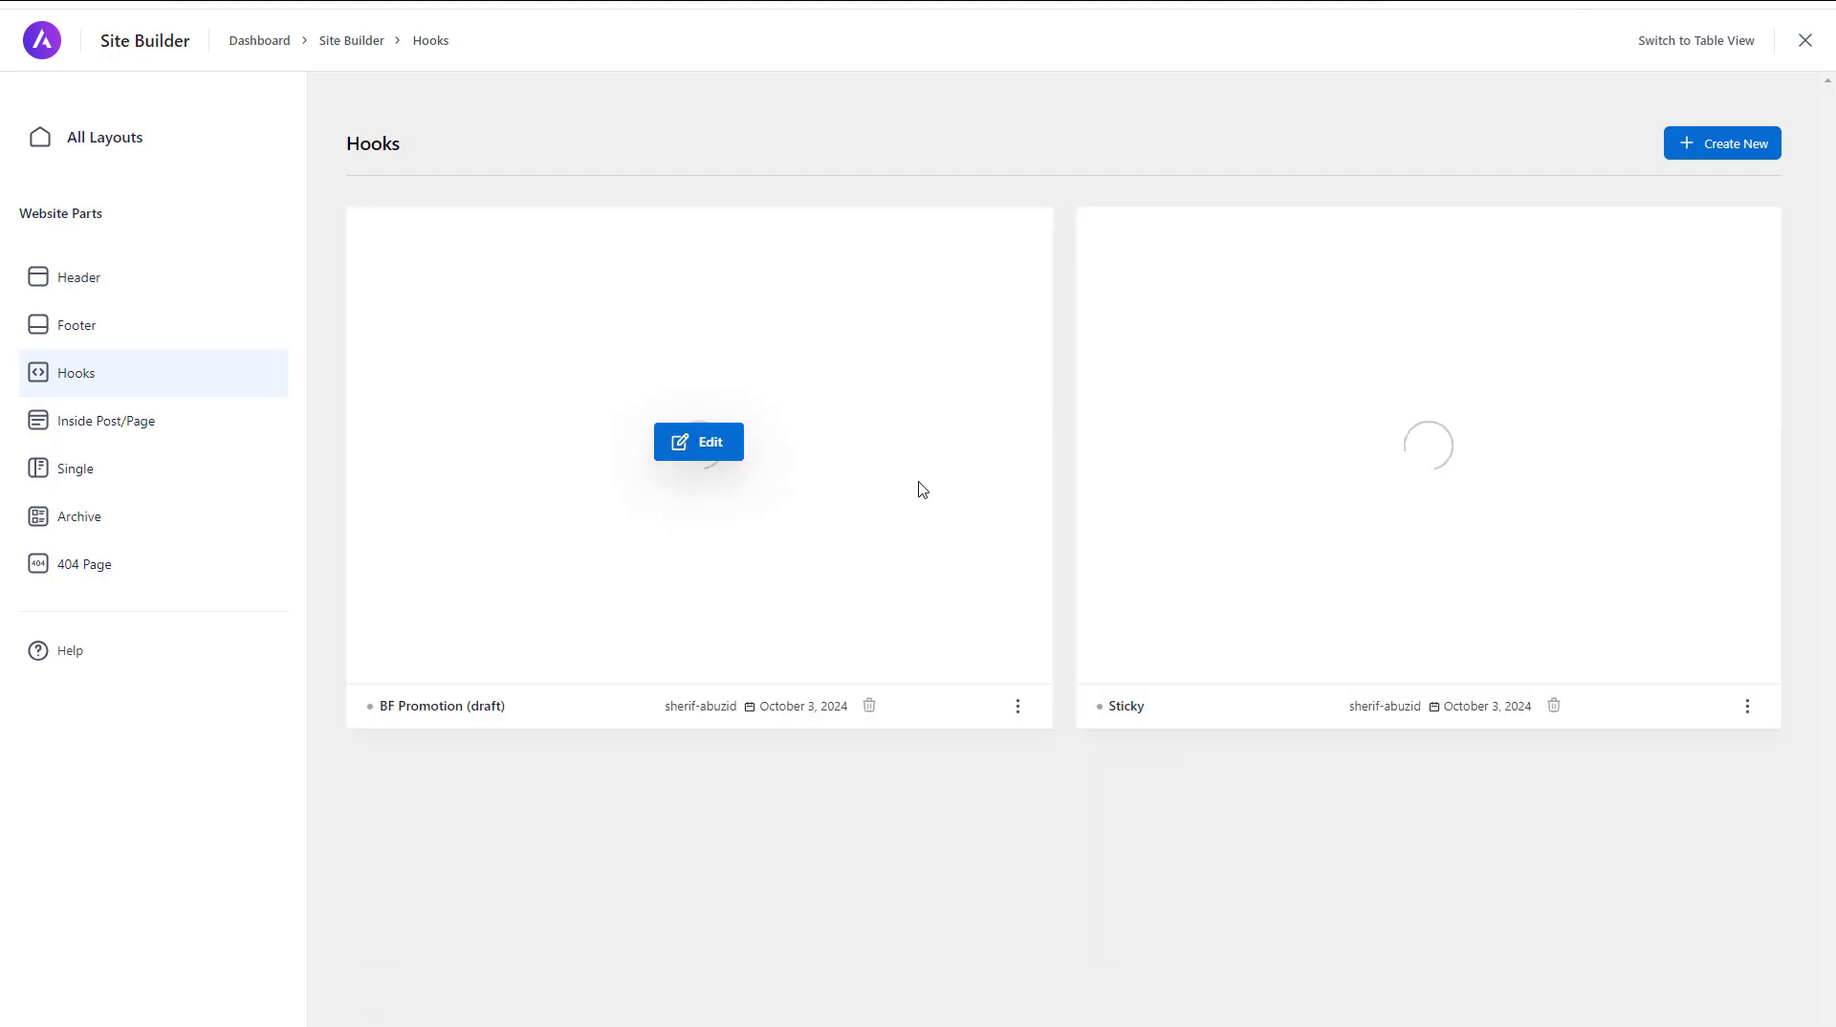
left_click(869, 708)
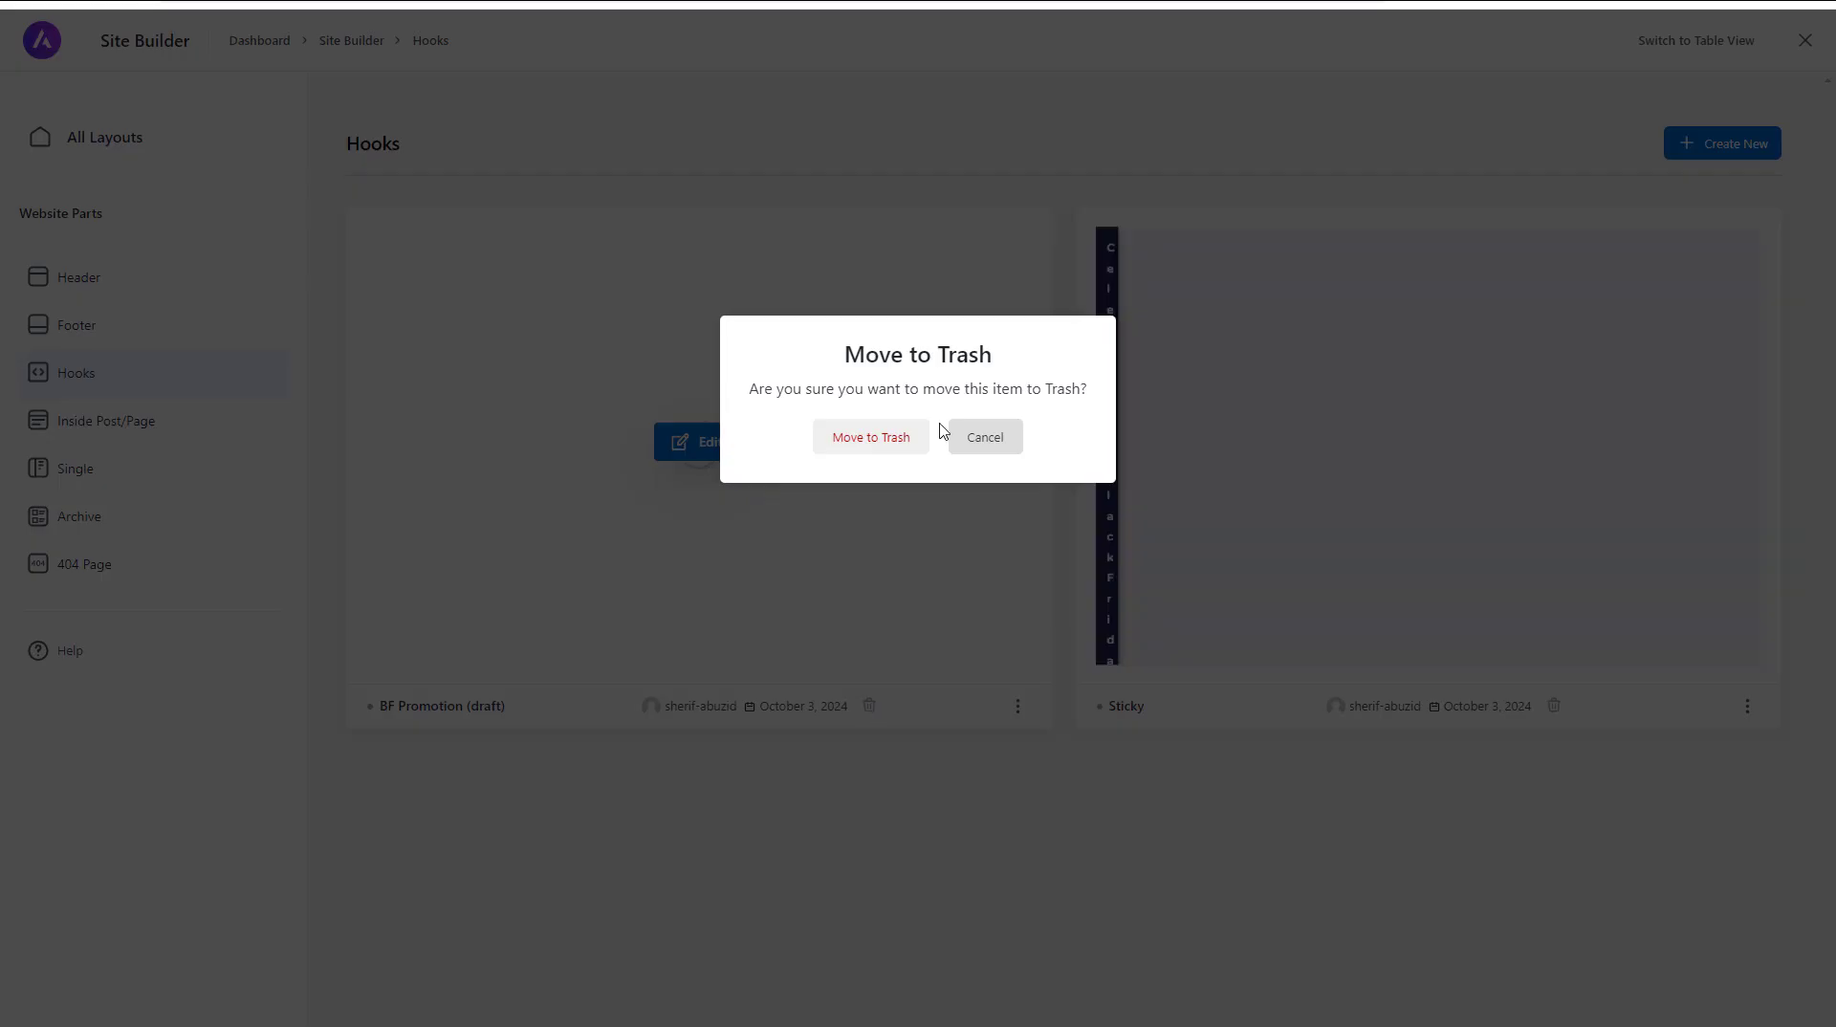
left_click(889, 441)
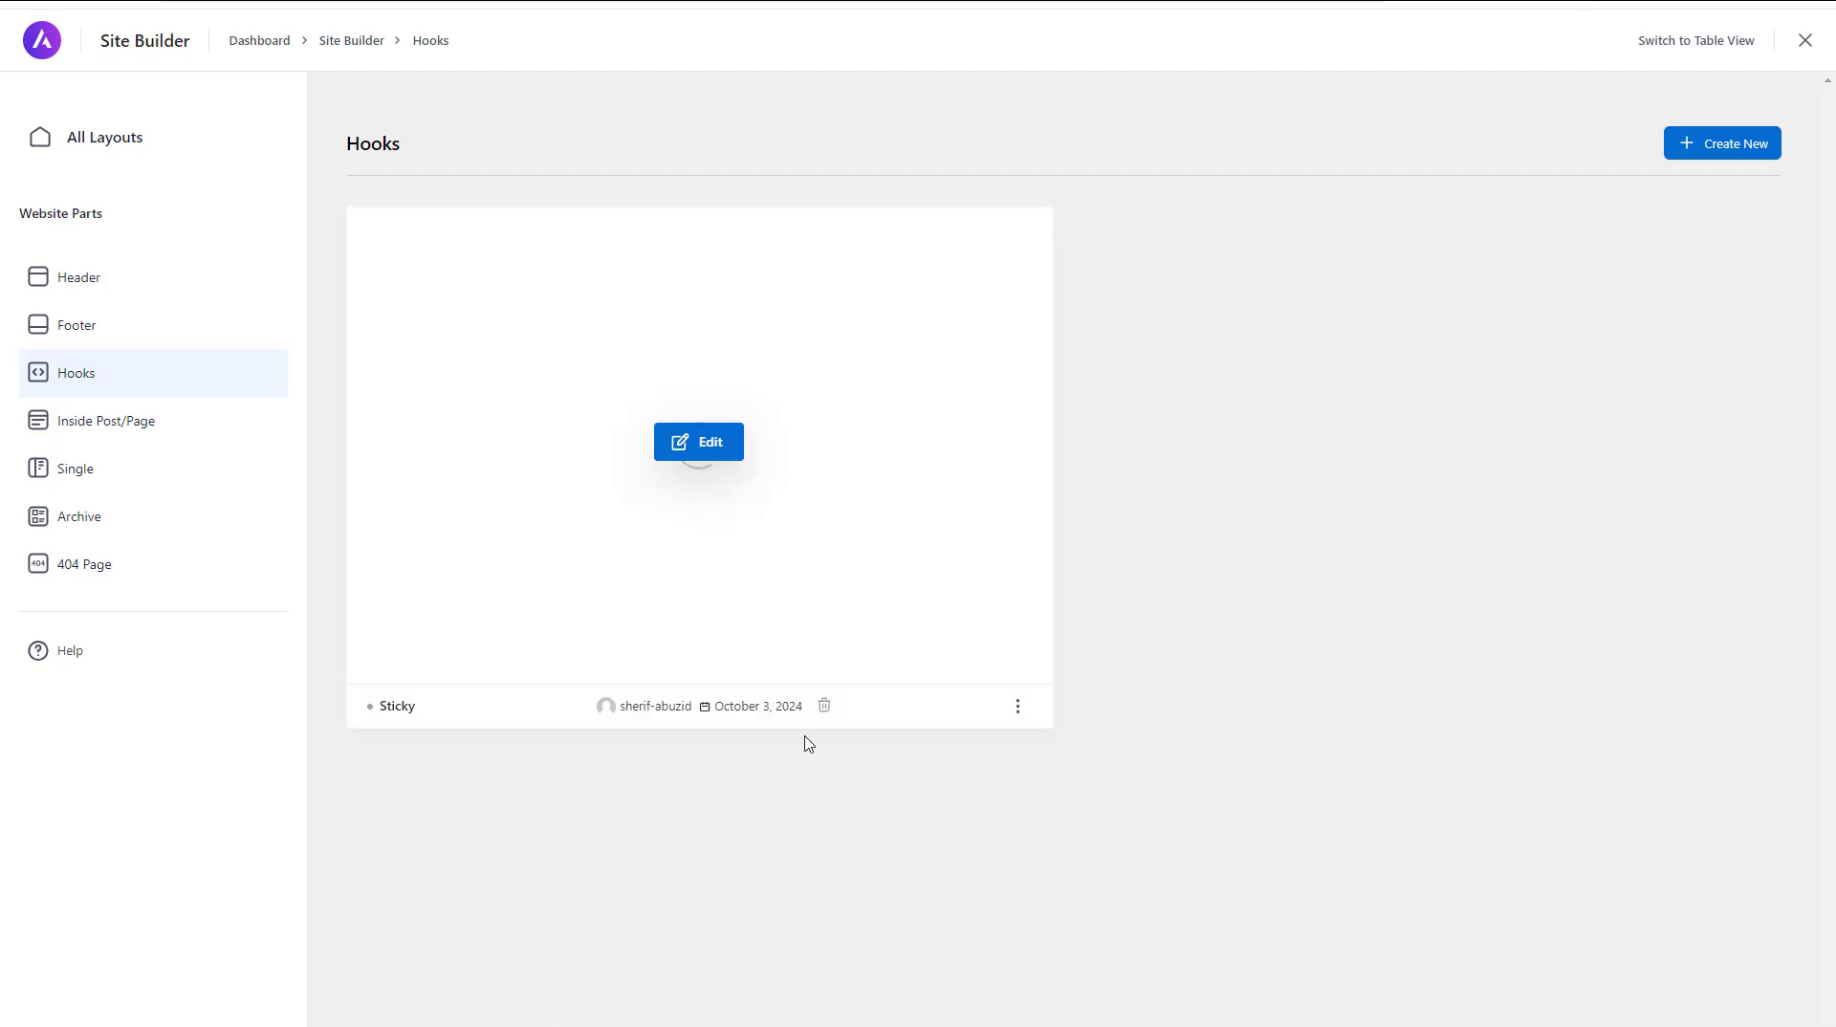
left_click(824, 707)
left_click(861, 445)
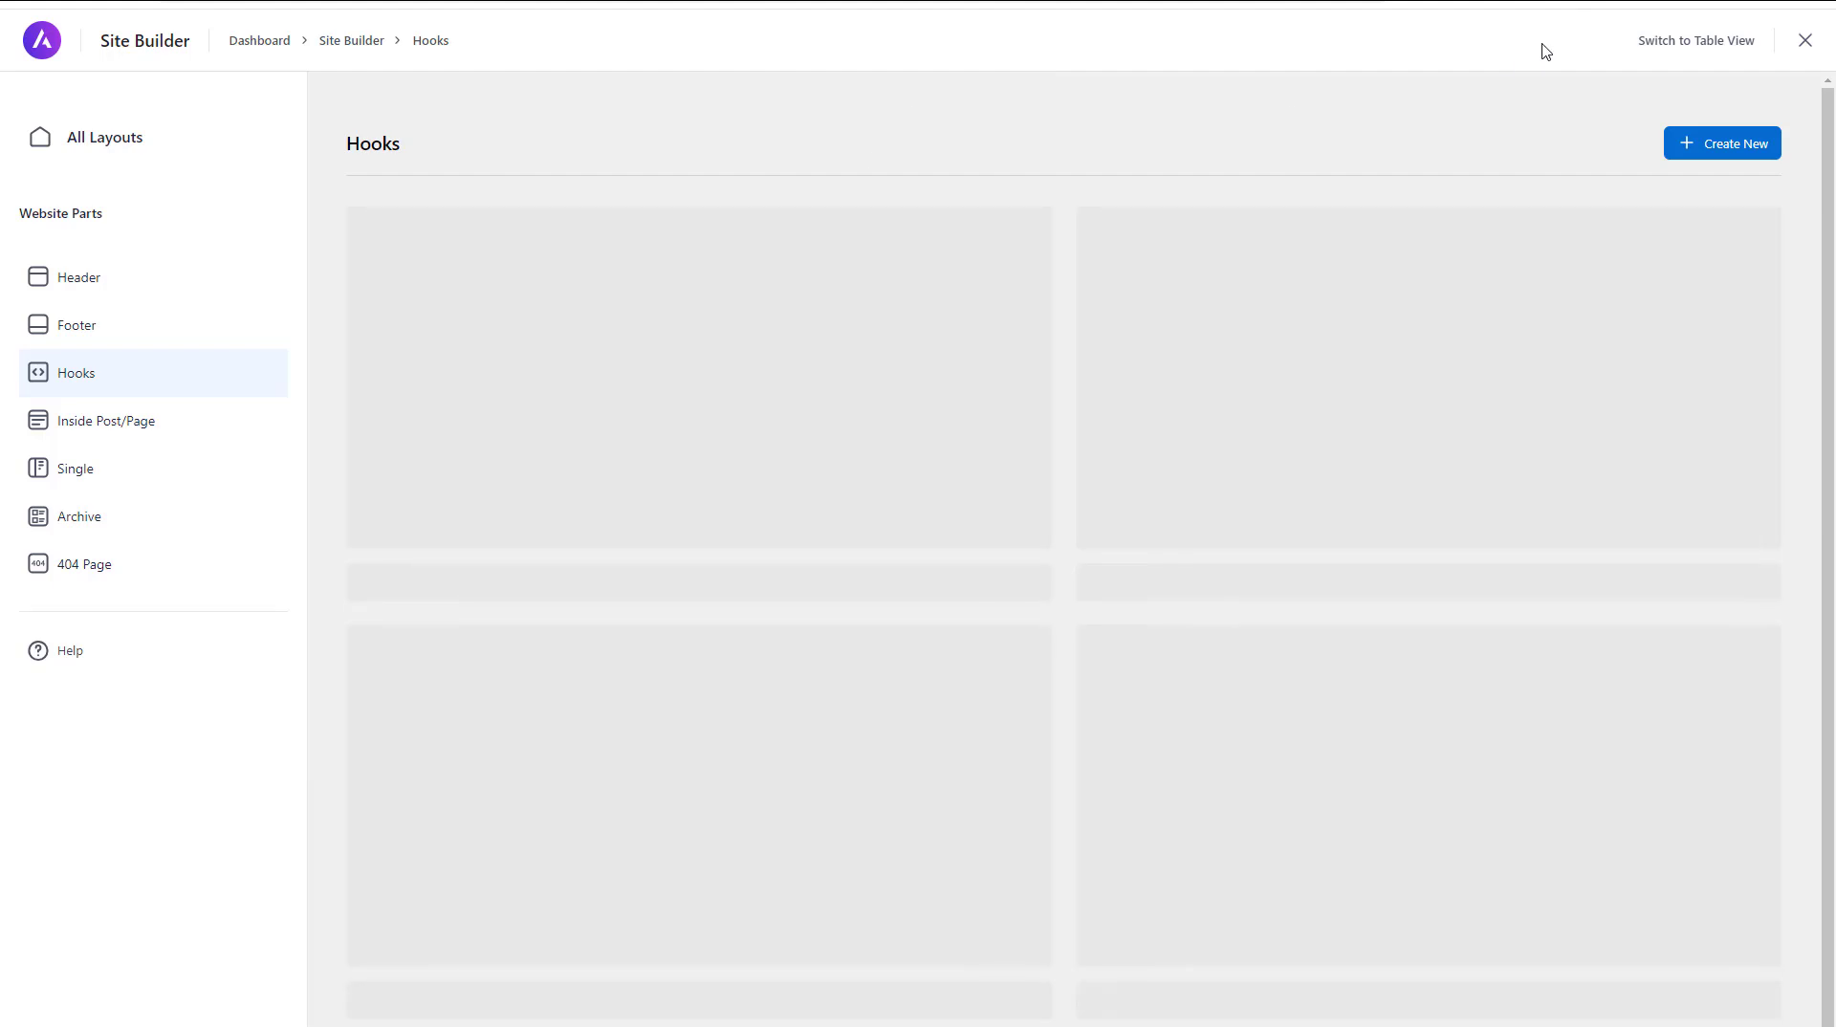
Create a new layout in the Hooks section and title it Bottom Opt-in Form
left_click(1724, 150)
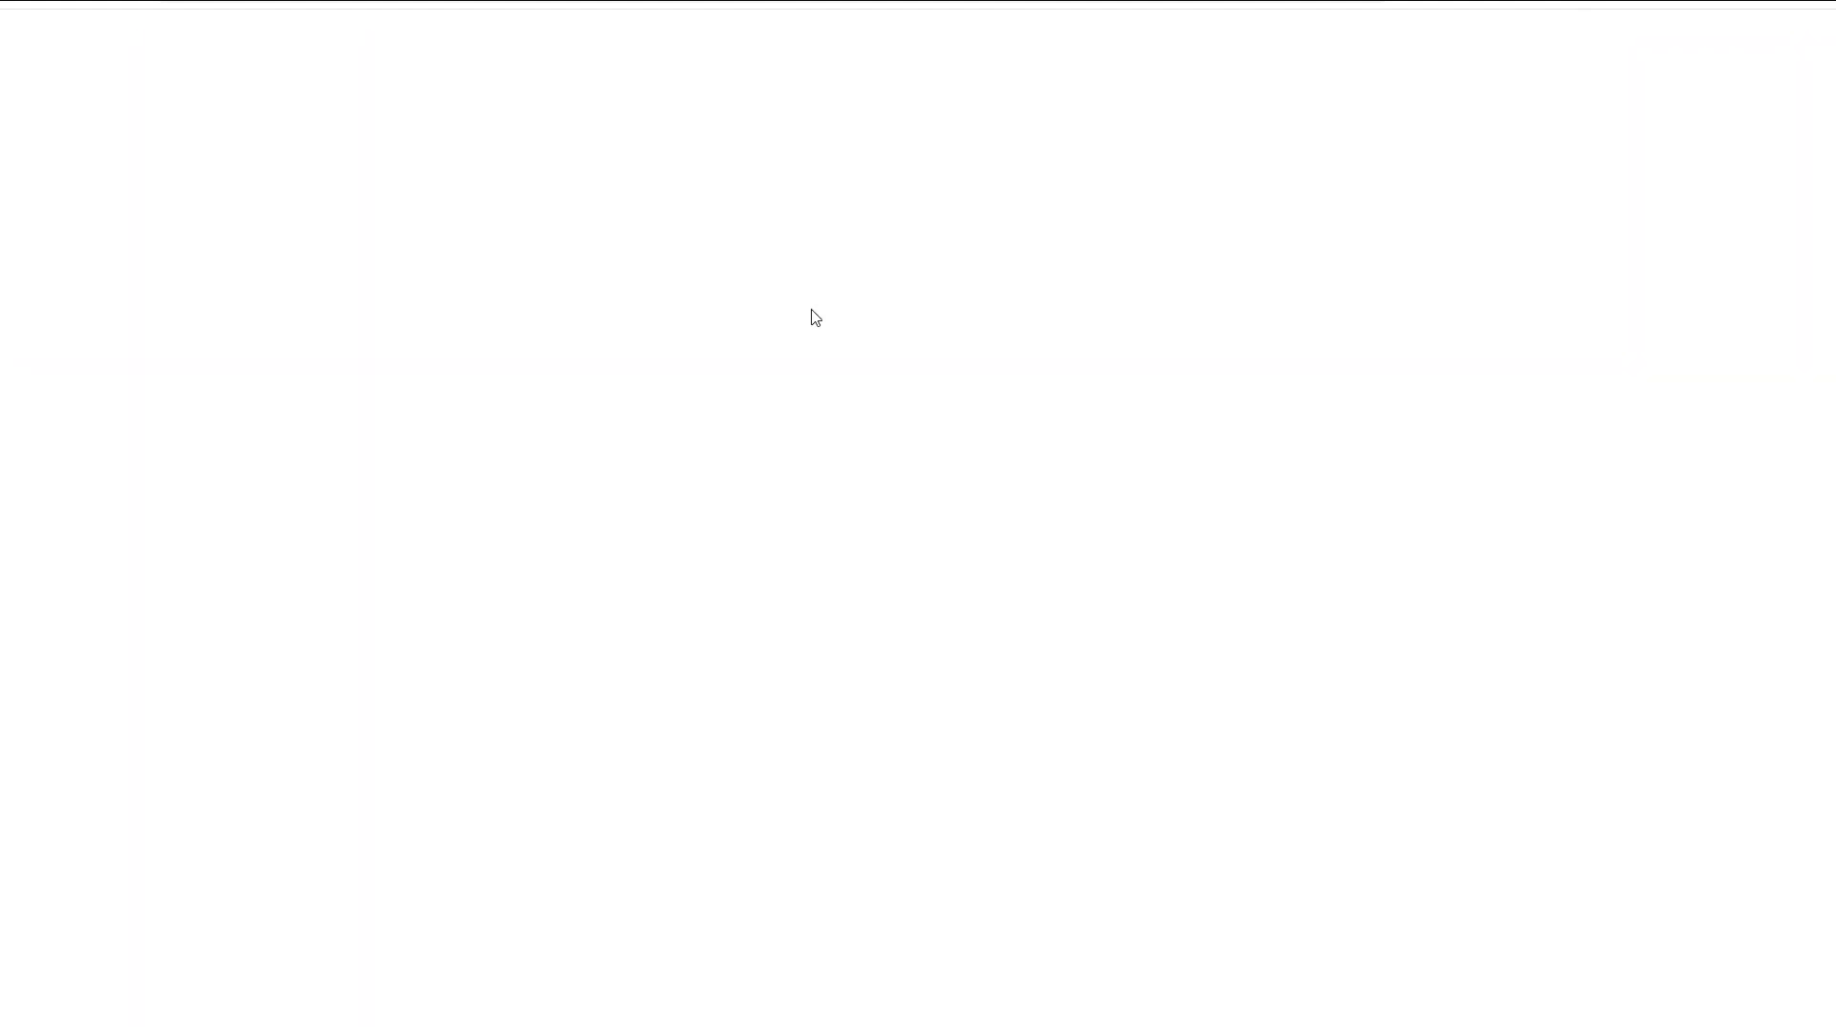
left_click(613, 255)
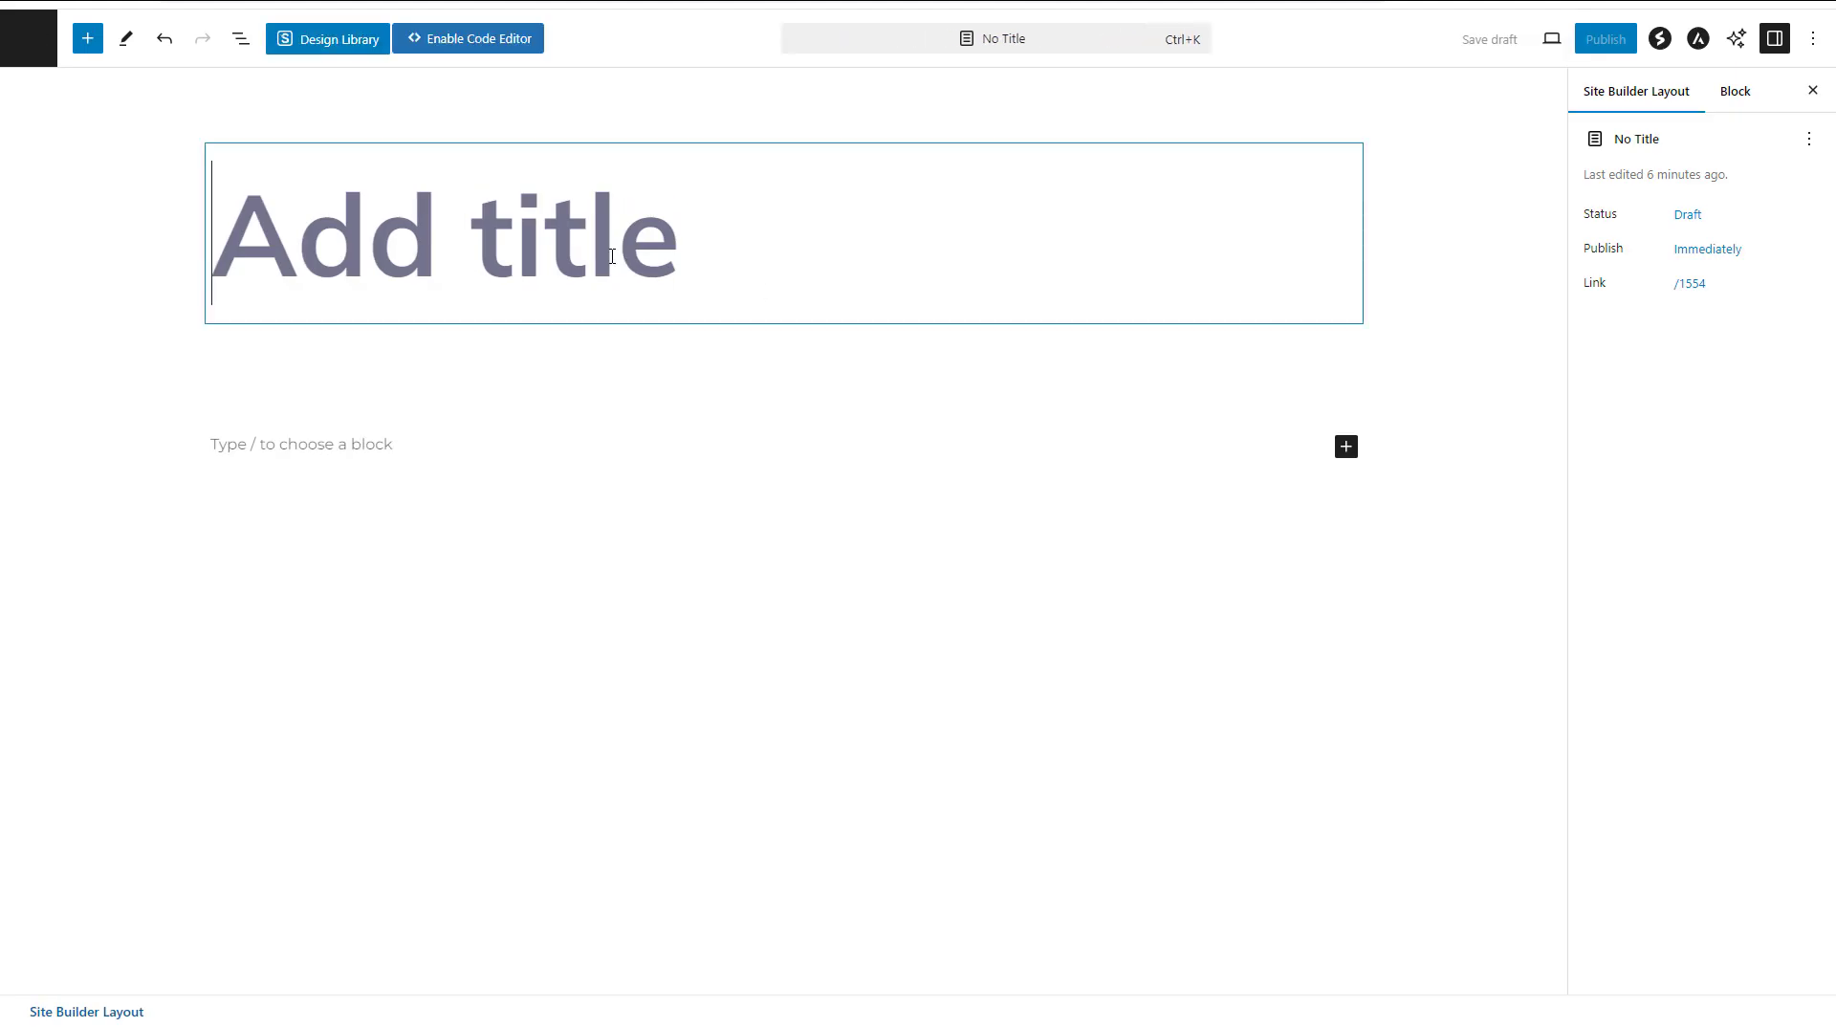
type("Bottom")
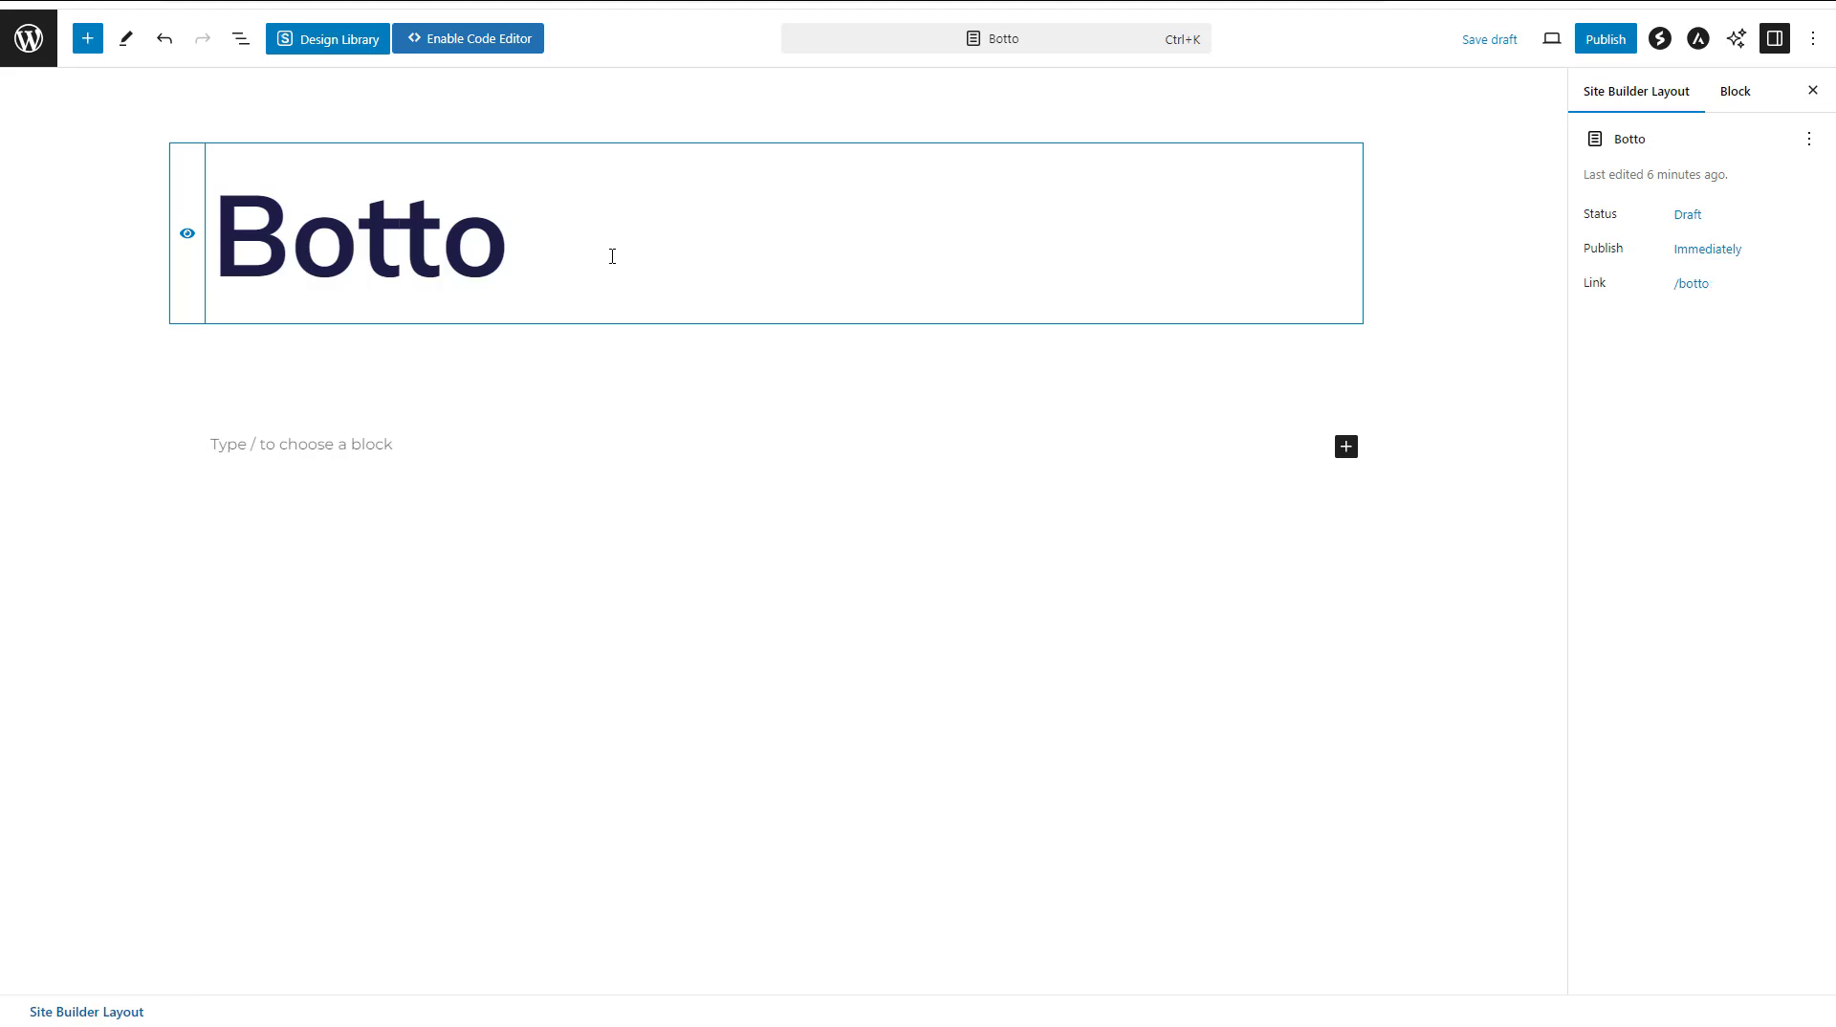
type("mn O")
key("BackSpace")
key("BackSpace")
key("BackSpace")
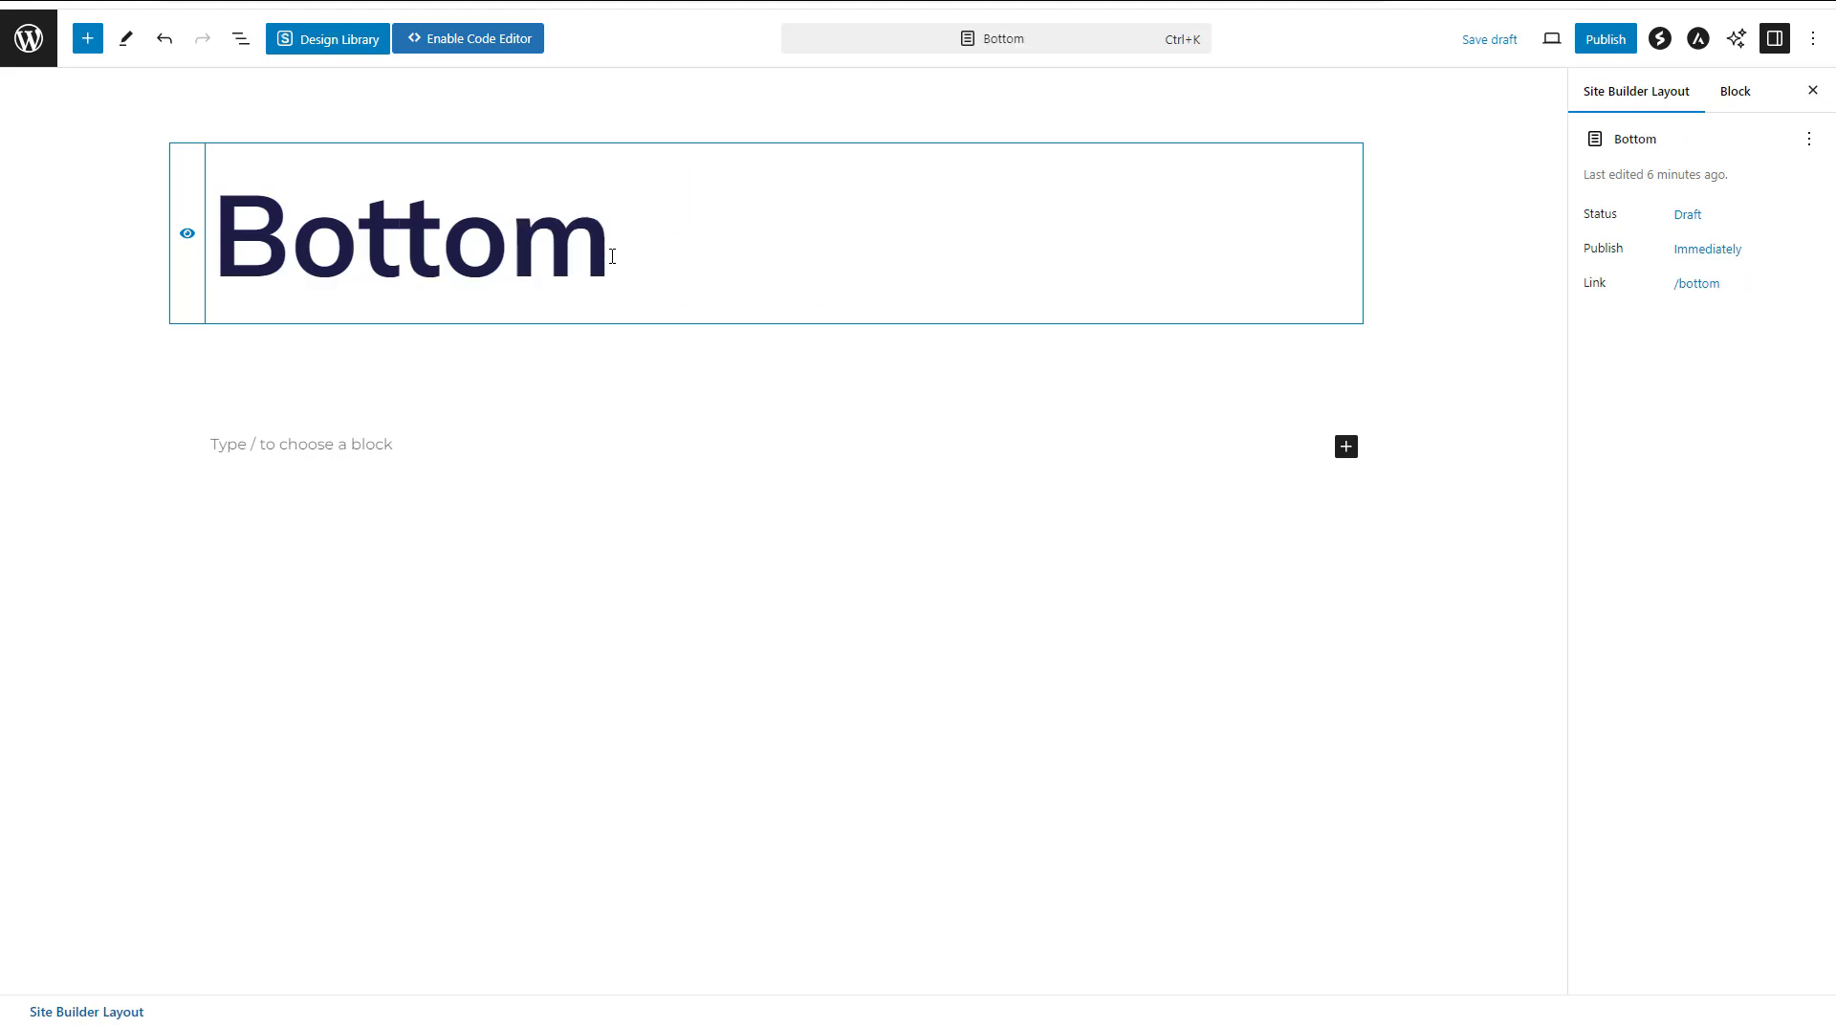
type("Opt-in")
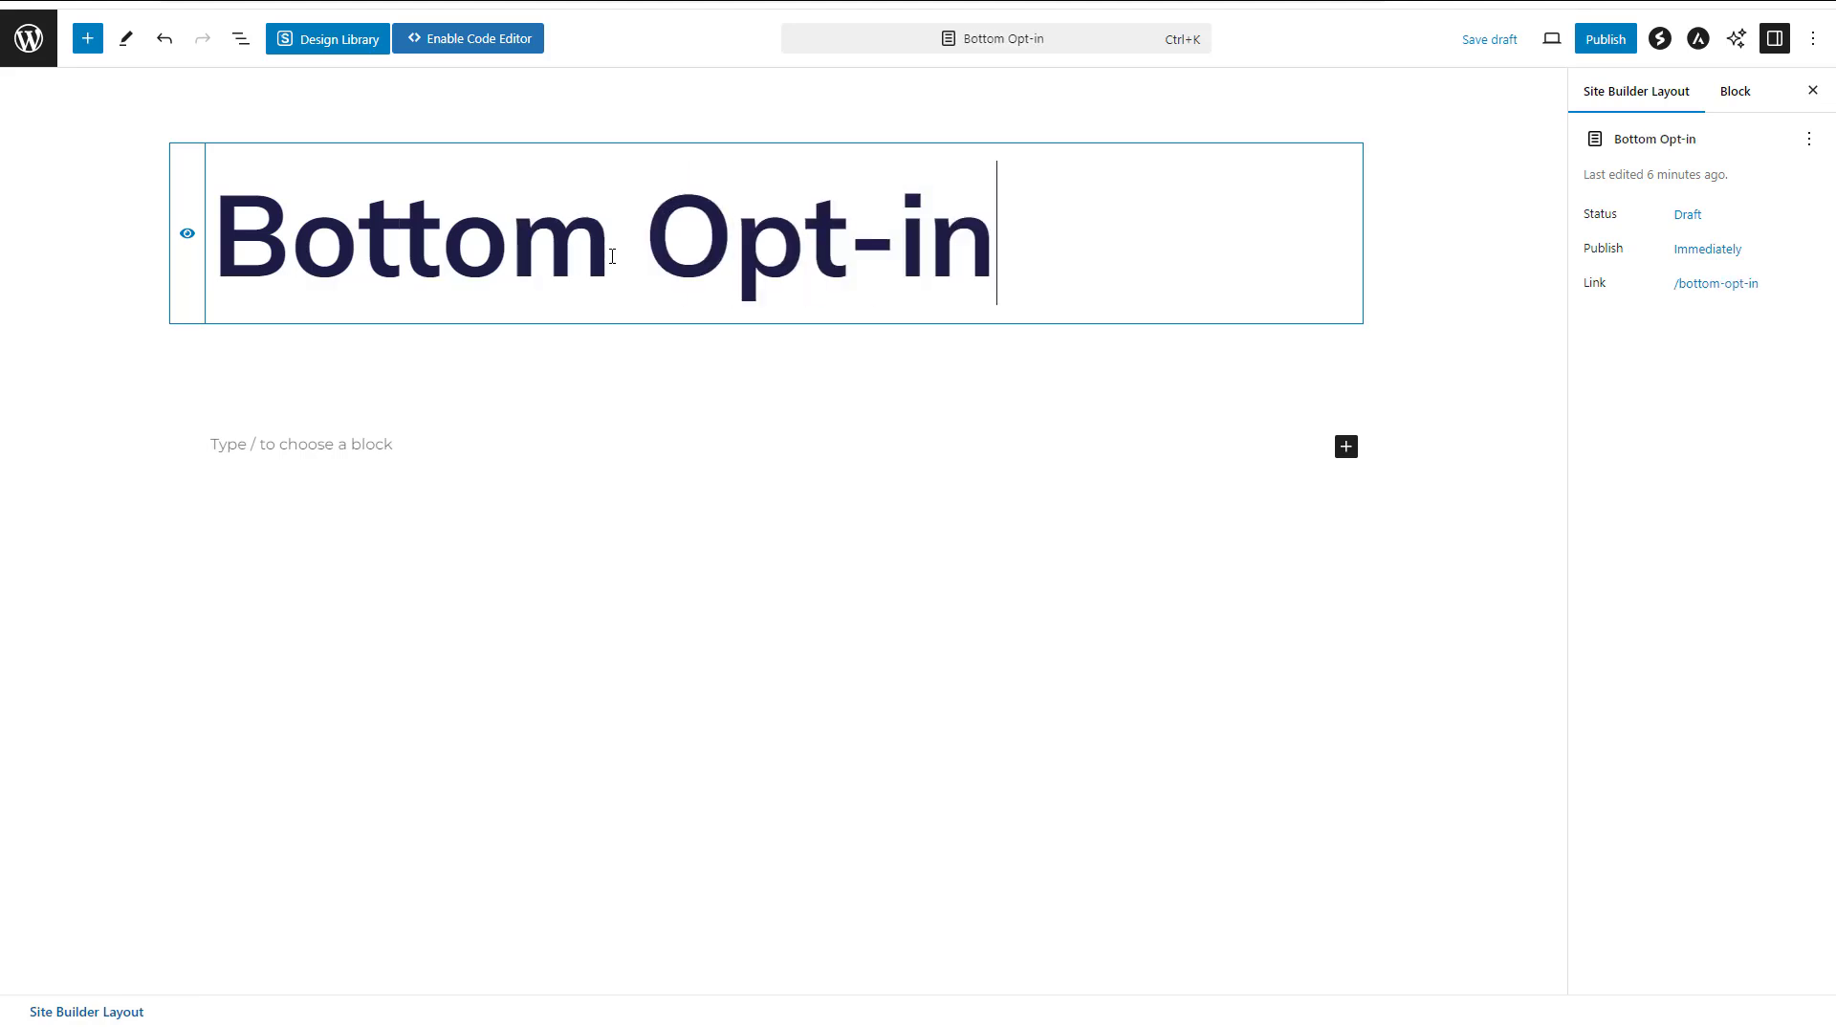
type(" Form")
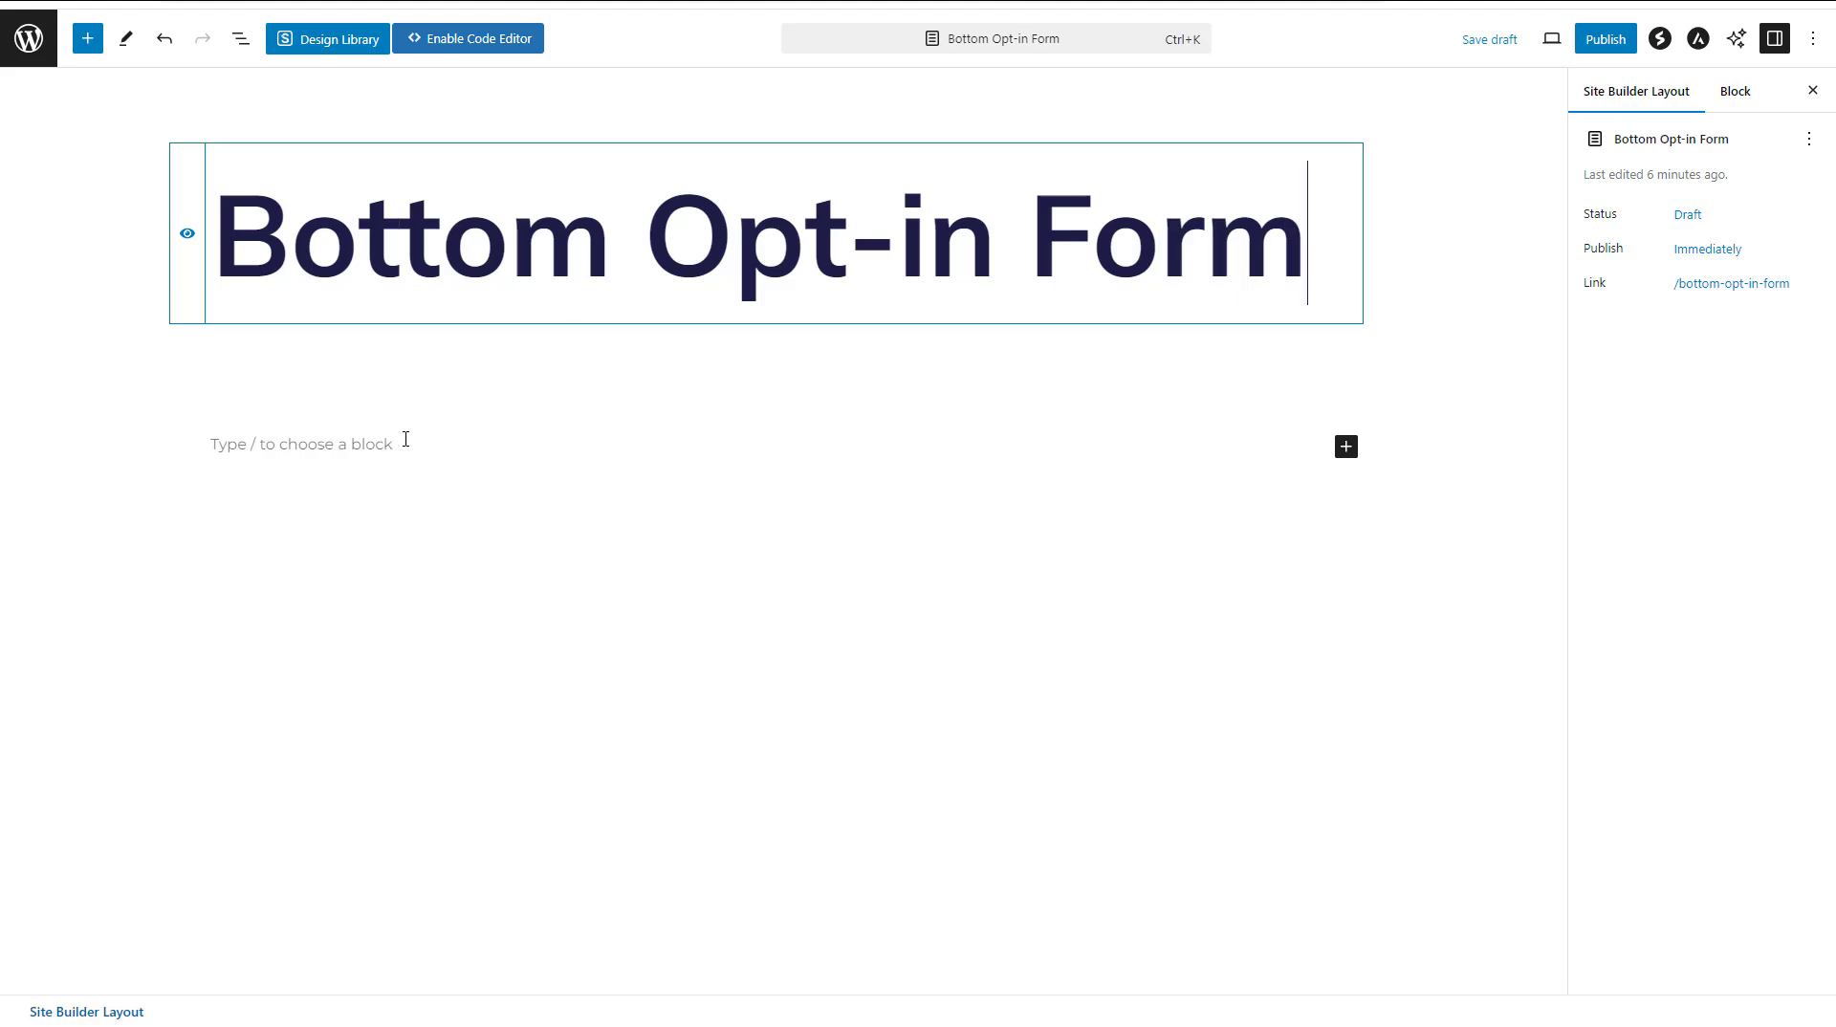
Add a Spectra Container block with a single-column layout below the title
left_click(468, 441)
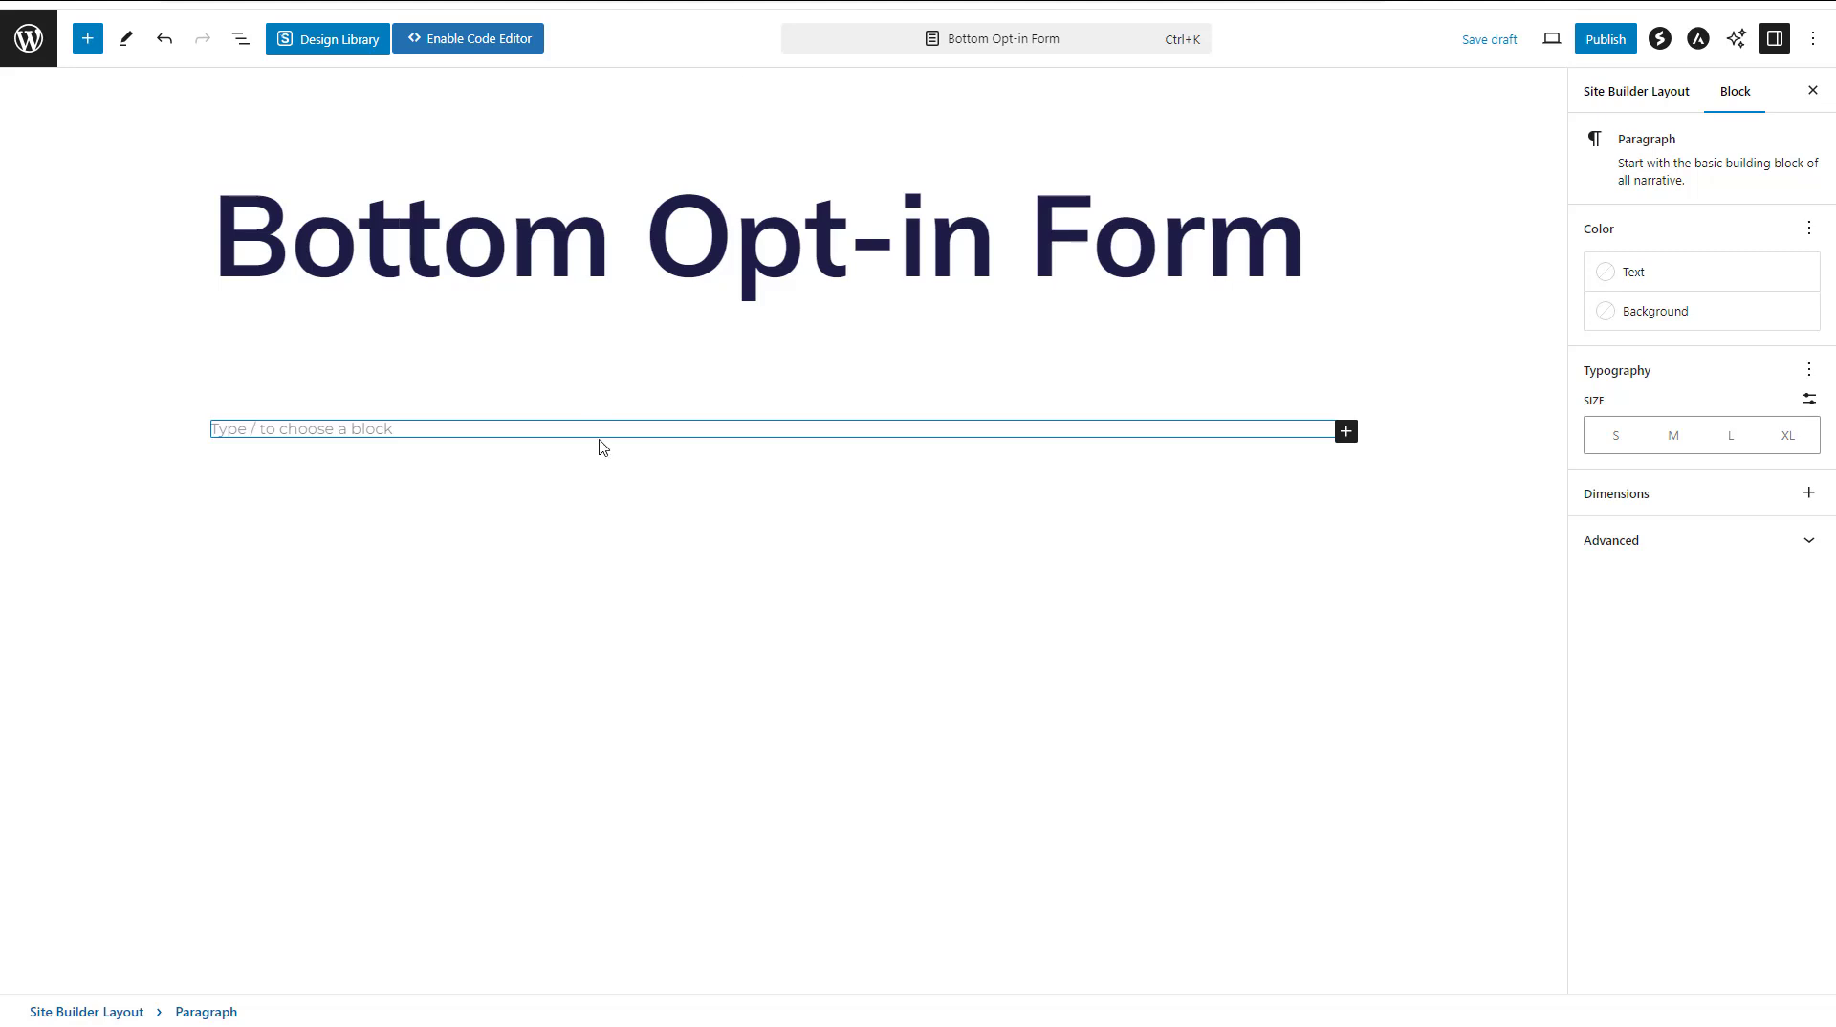
left_click(98, 43)
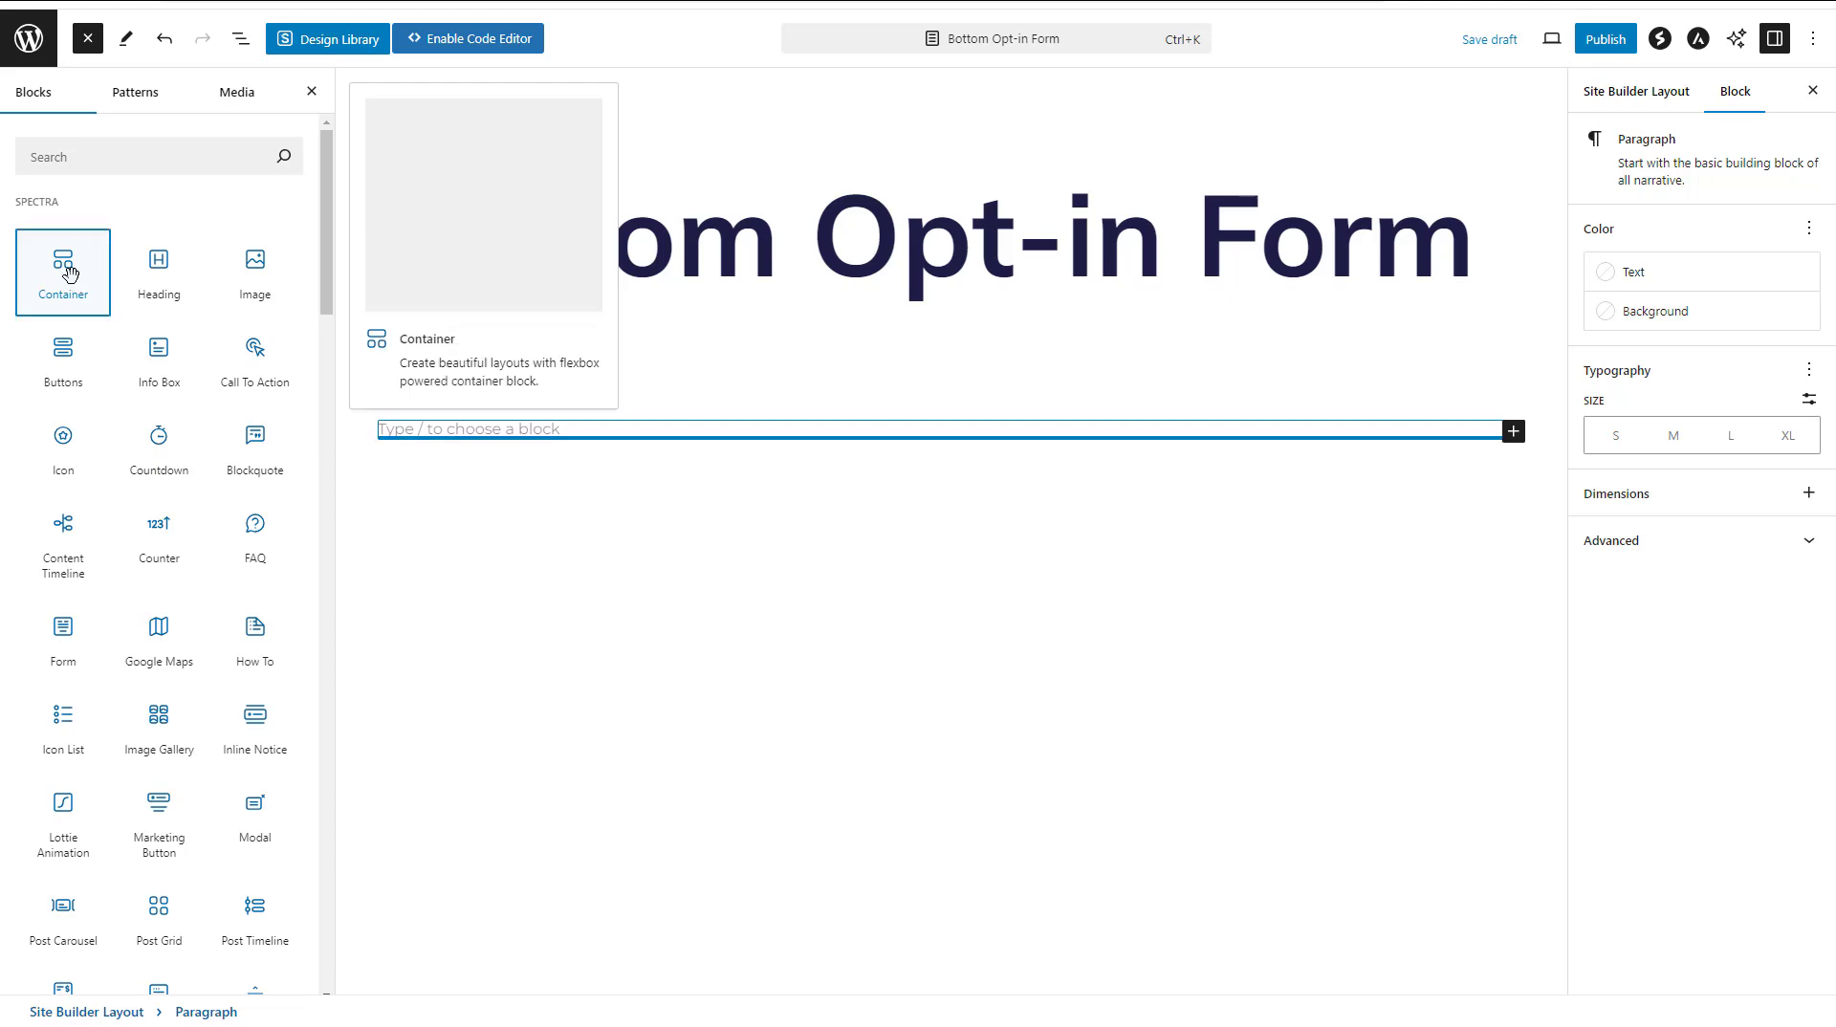
left_click(69, 274)
left_click(689, 545)
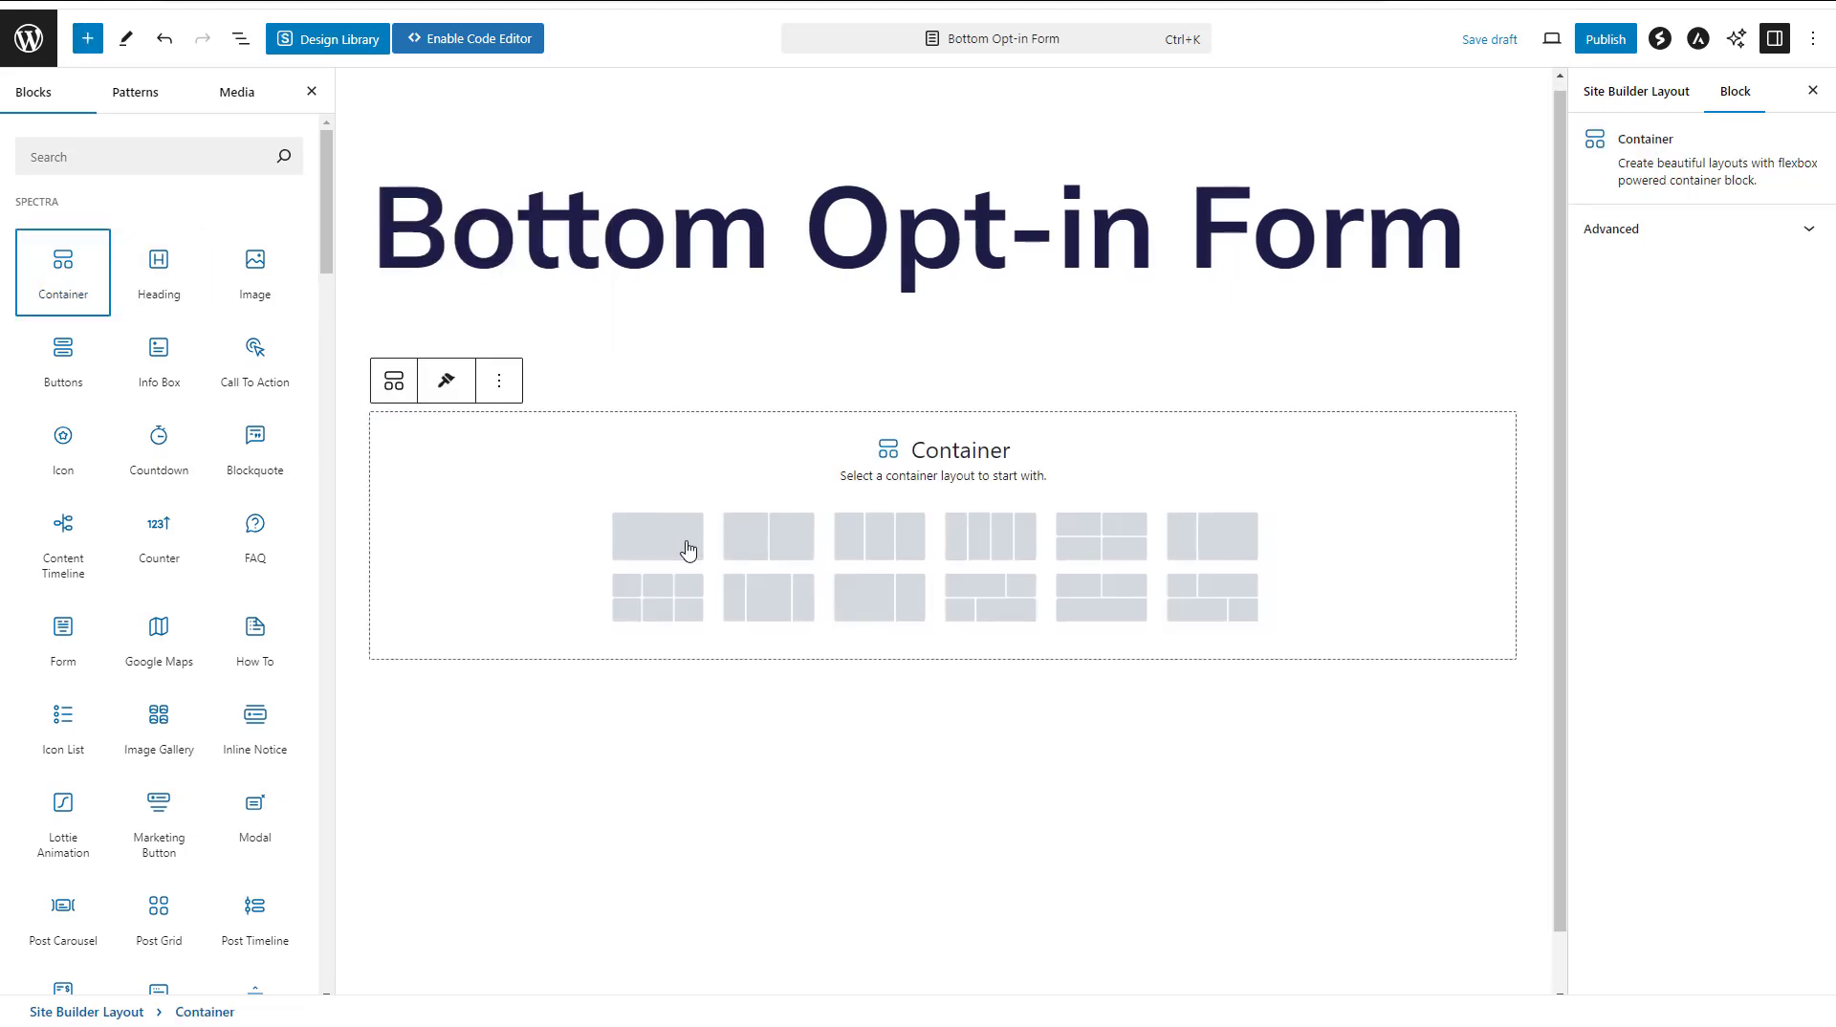
Add a Spectra Heading in the container reading "Get 100% Free Advice Into Your Inbox" and align it to the centre
left_click(783, 451)
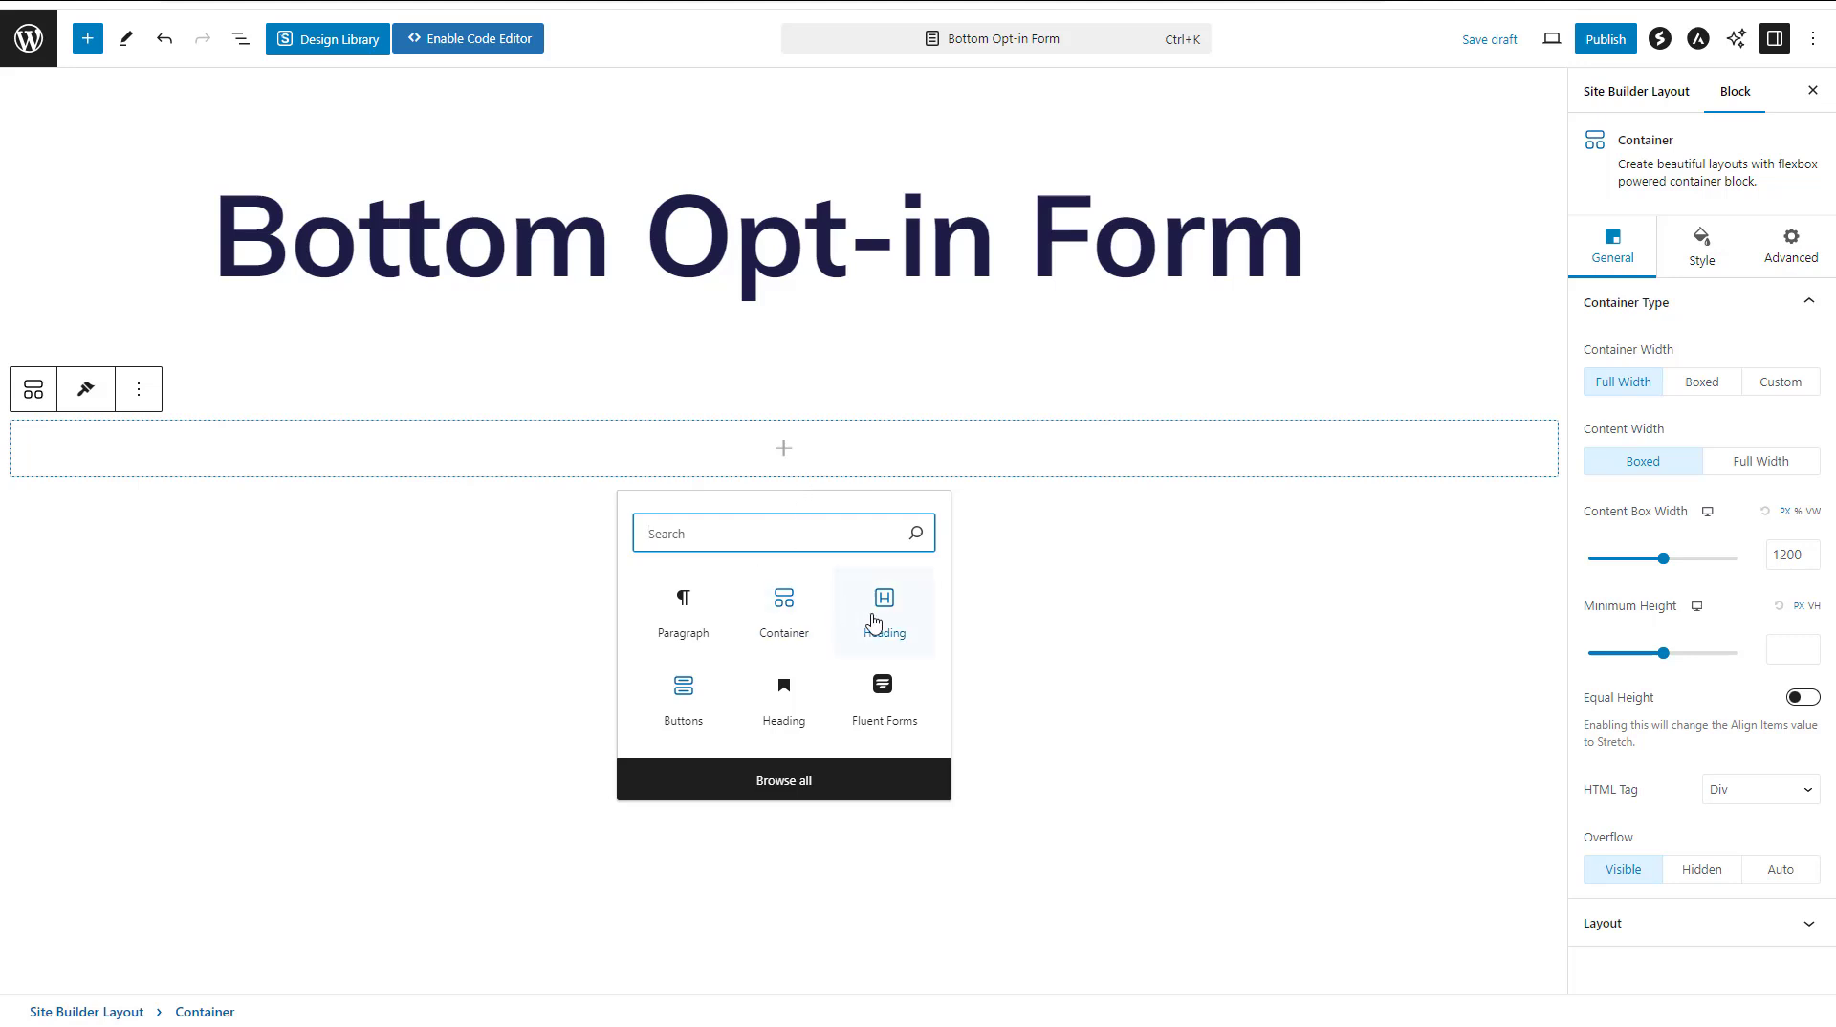
left_click(875, 622)
triple_click(553, 449)
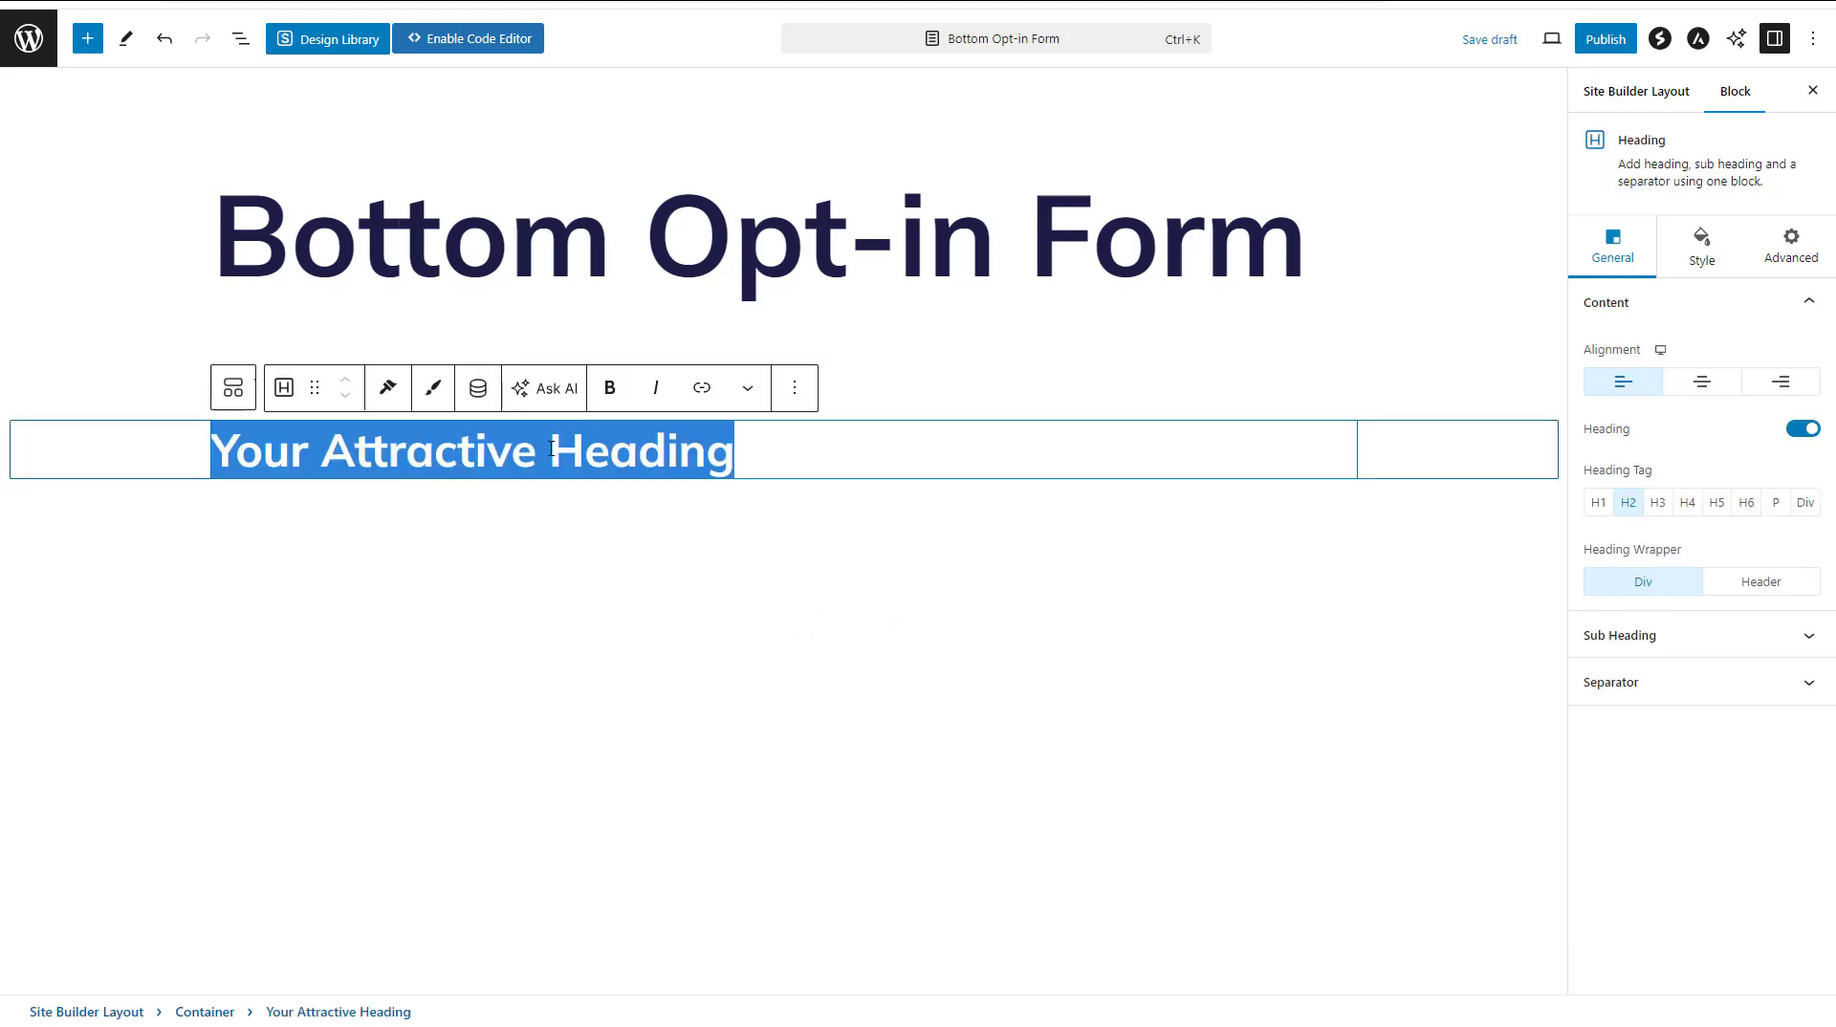
type("Get")
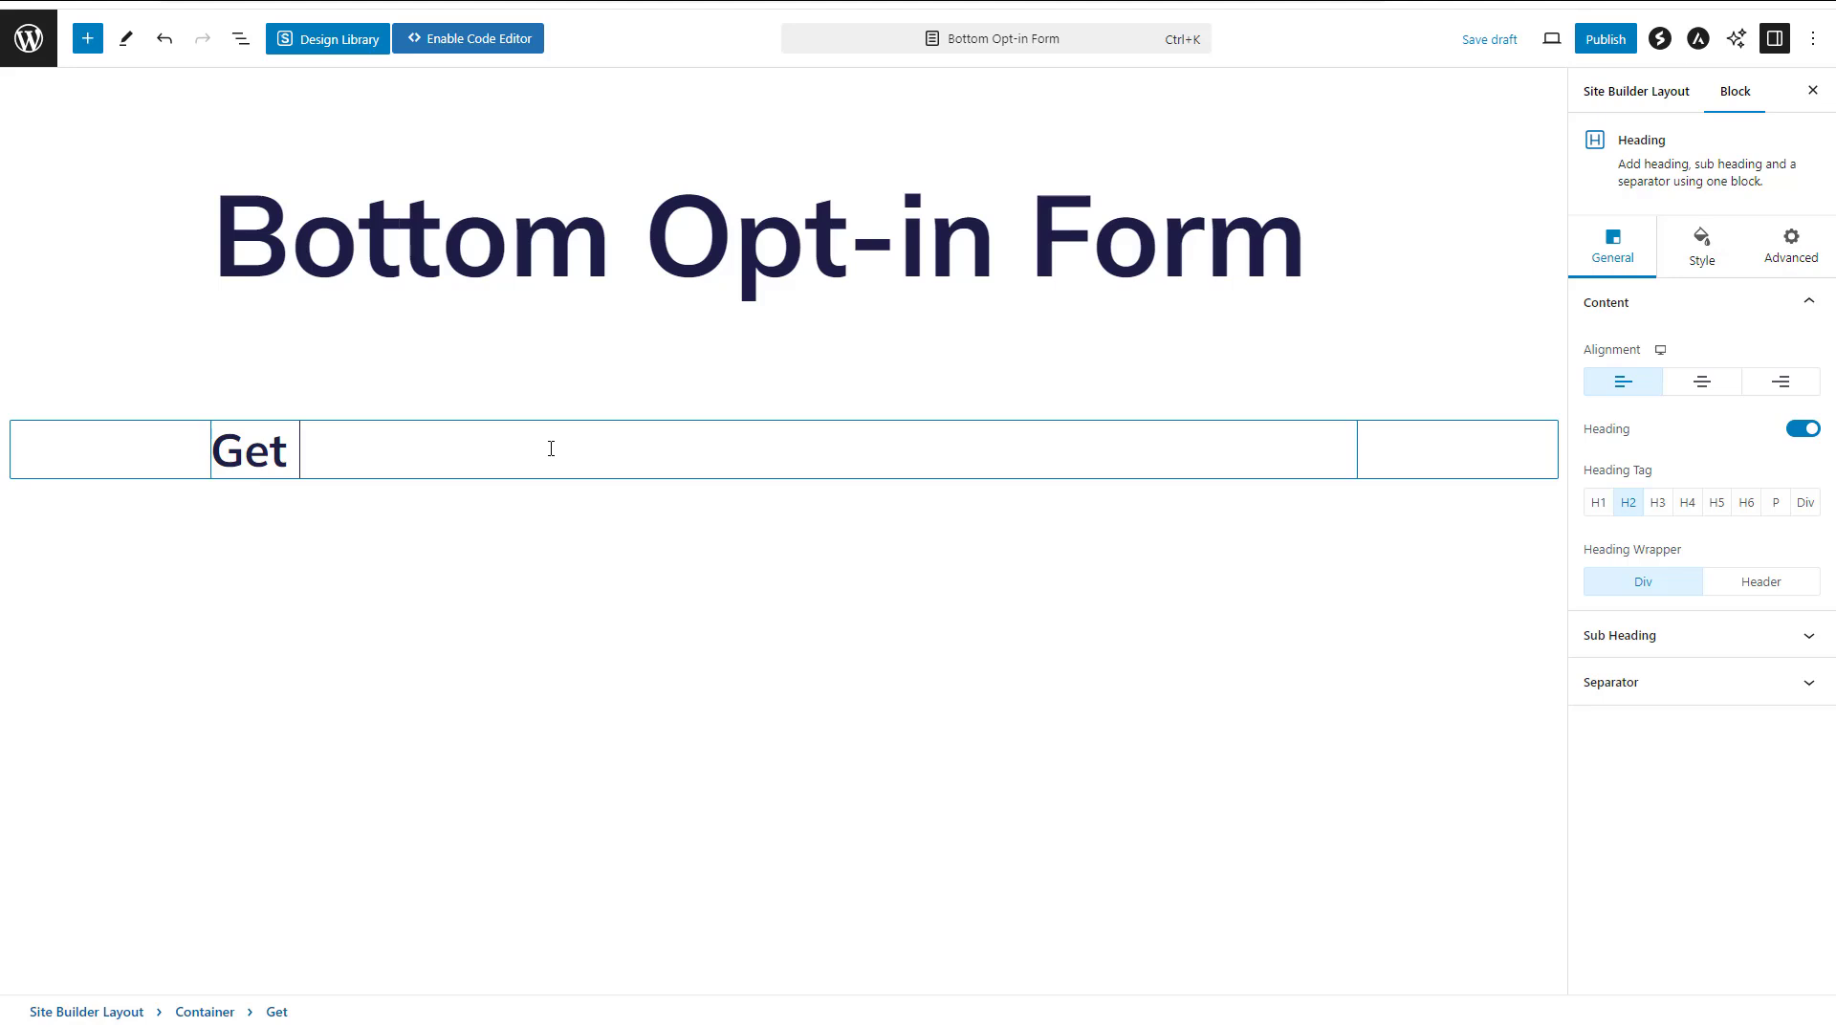
type(" 100% FDr")
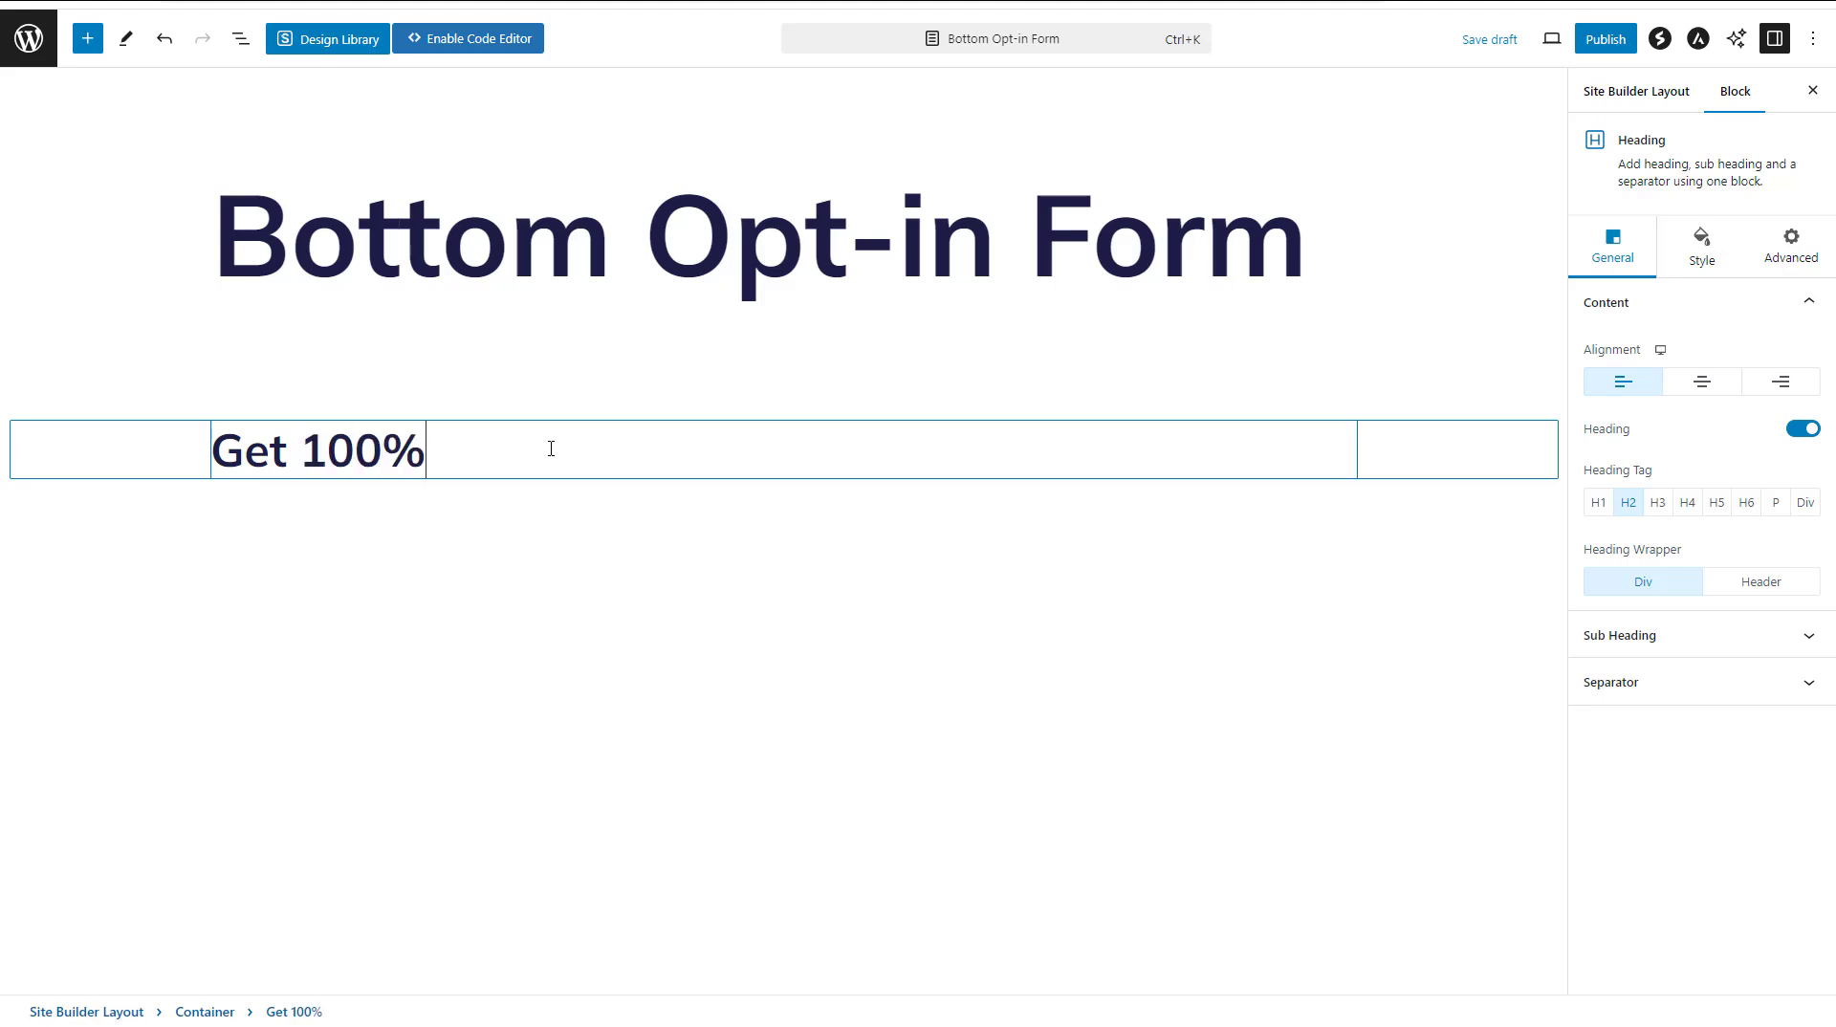
key("BackSpace")
key("BackSpace")
type("ree")
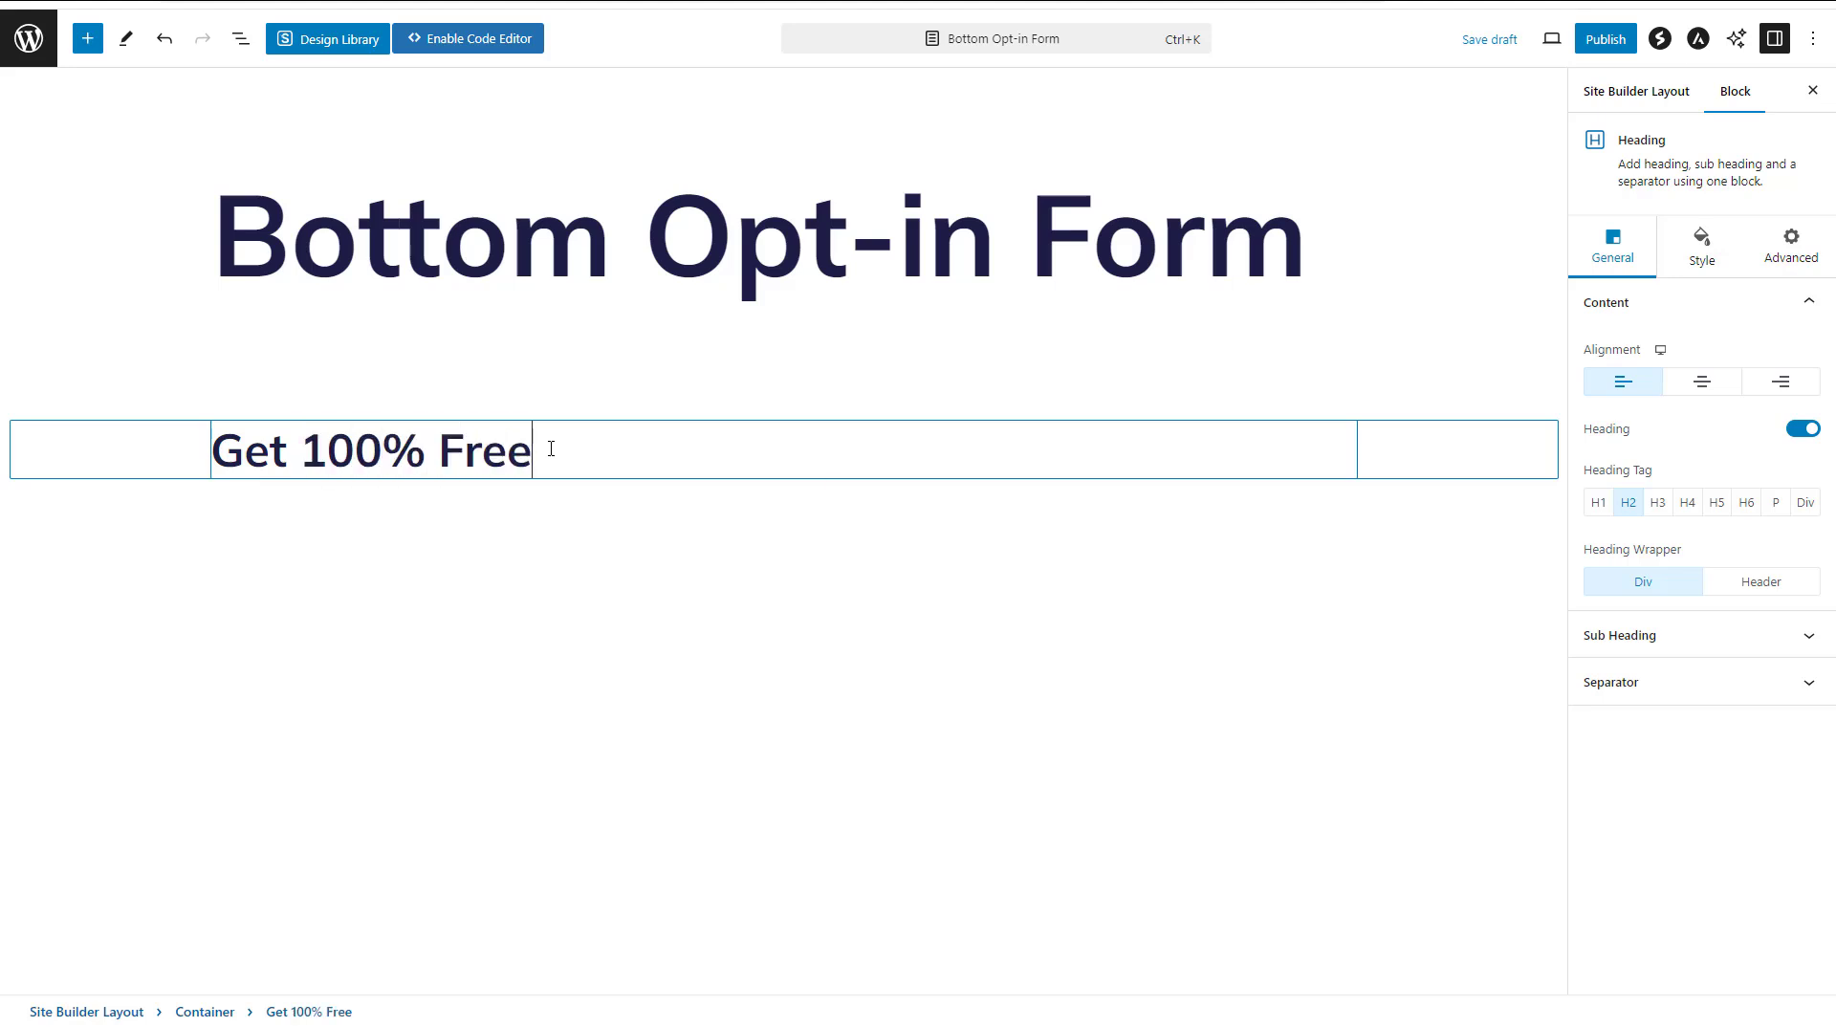
type("e")
key("BackSpace")
type("Adr")
key("BackSpace")
type("vide")
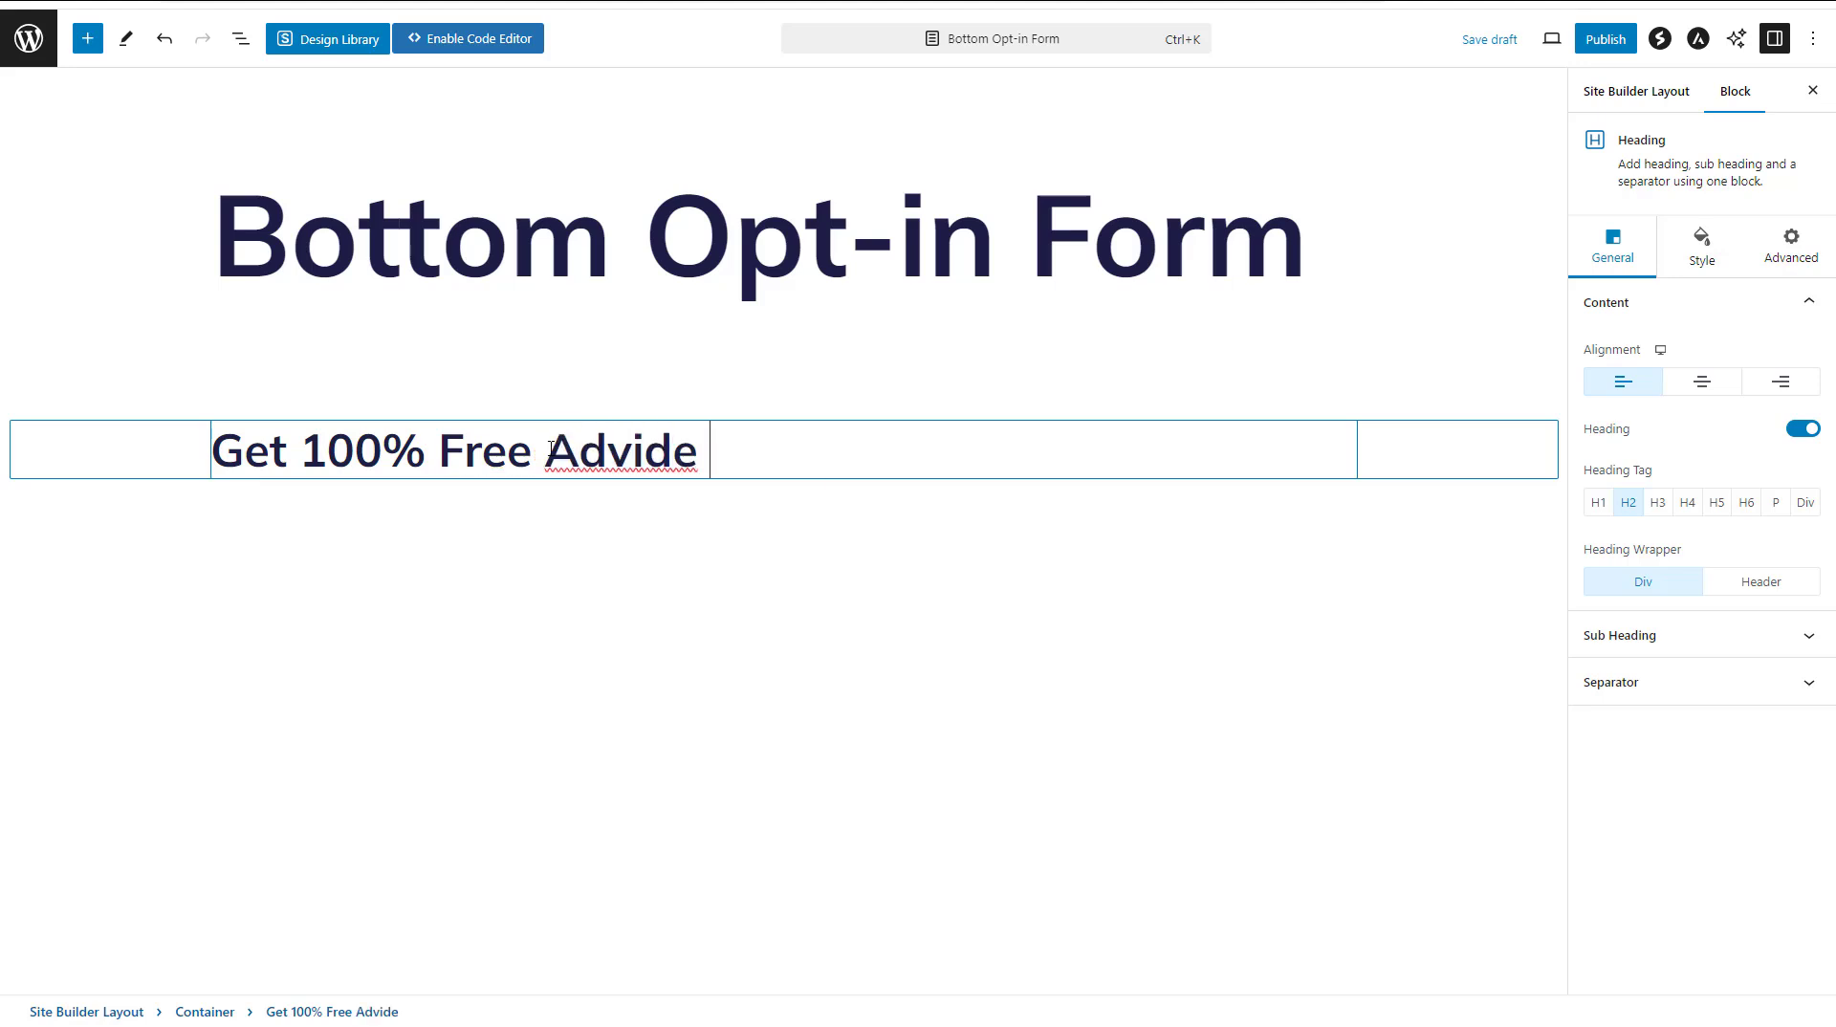
key("BackSpace")
key("BackSpace")
type("ce")
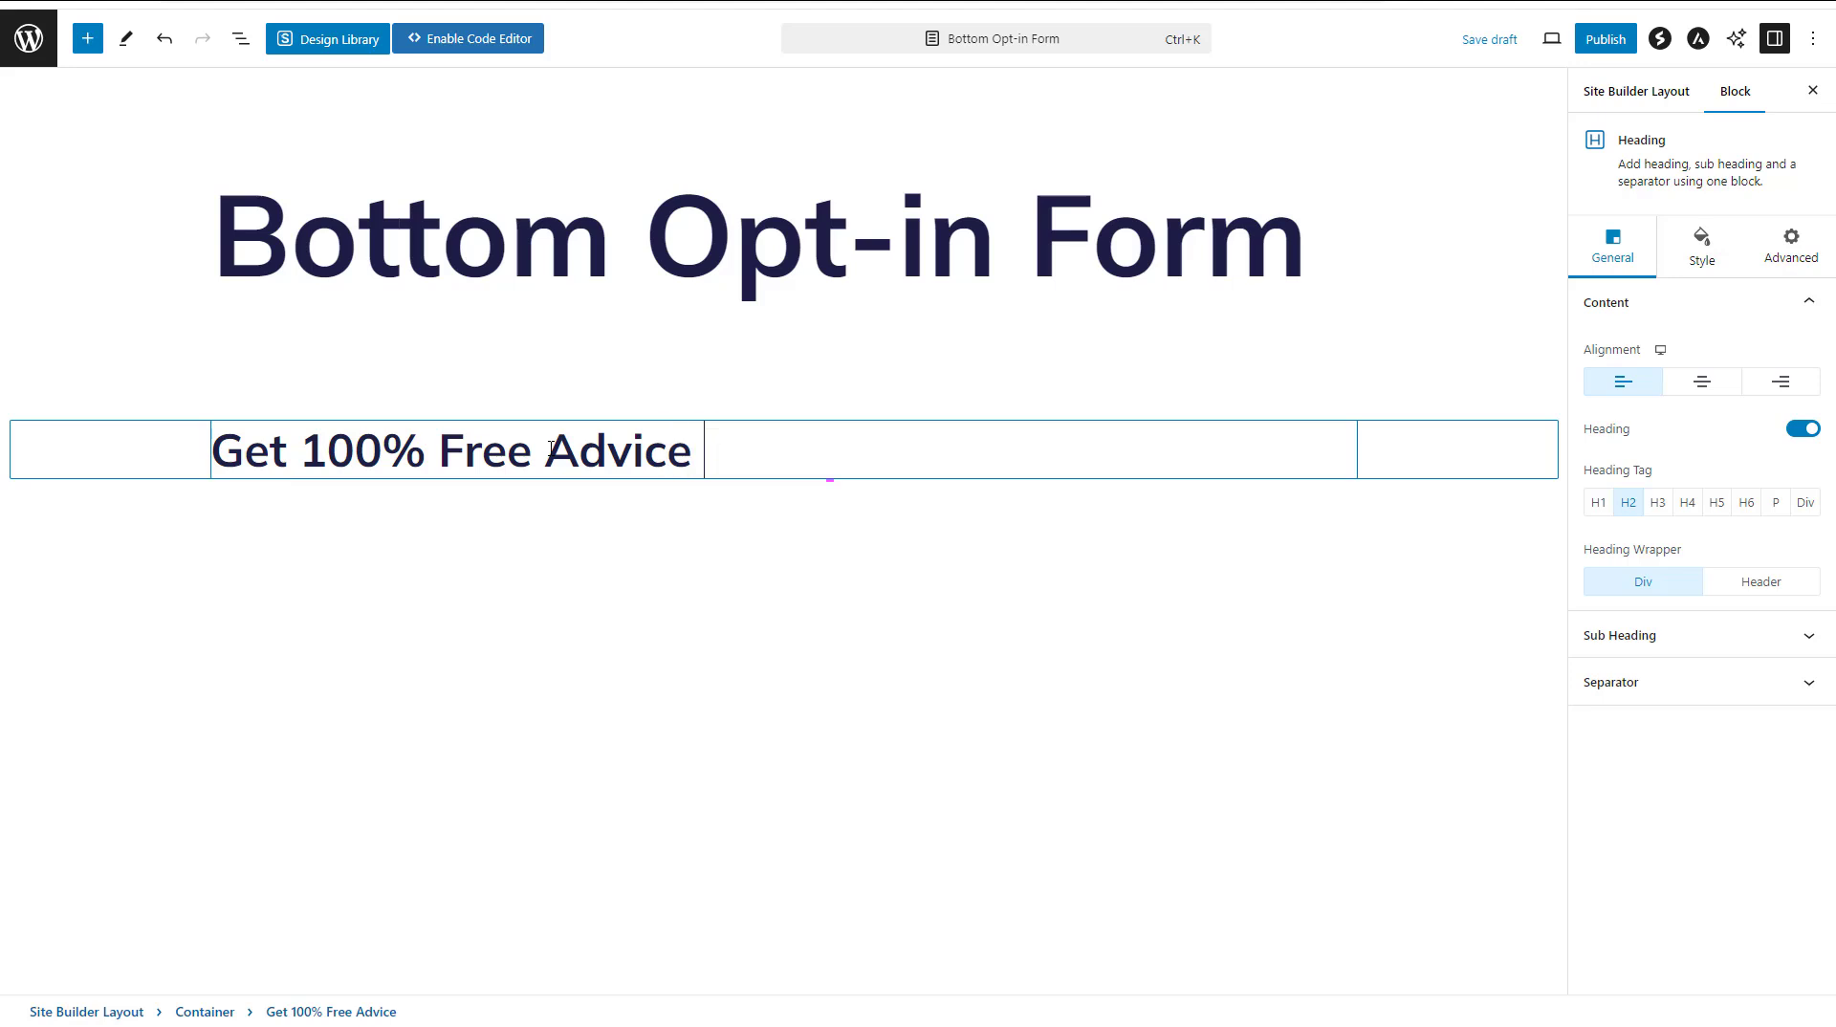
type(" Into Your In")
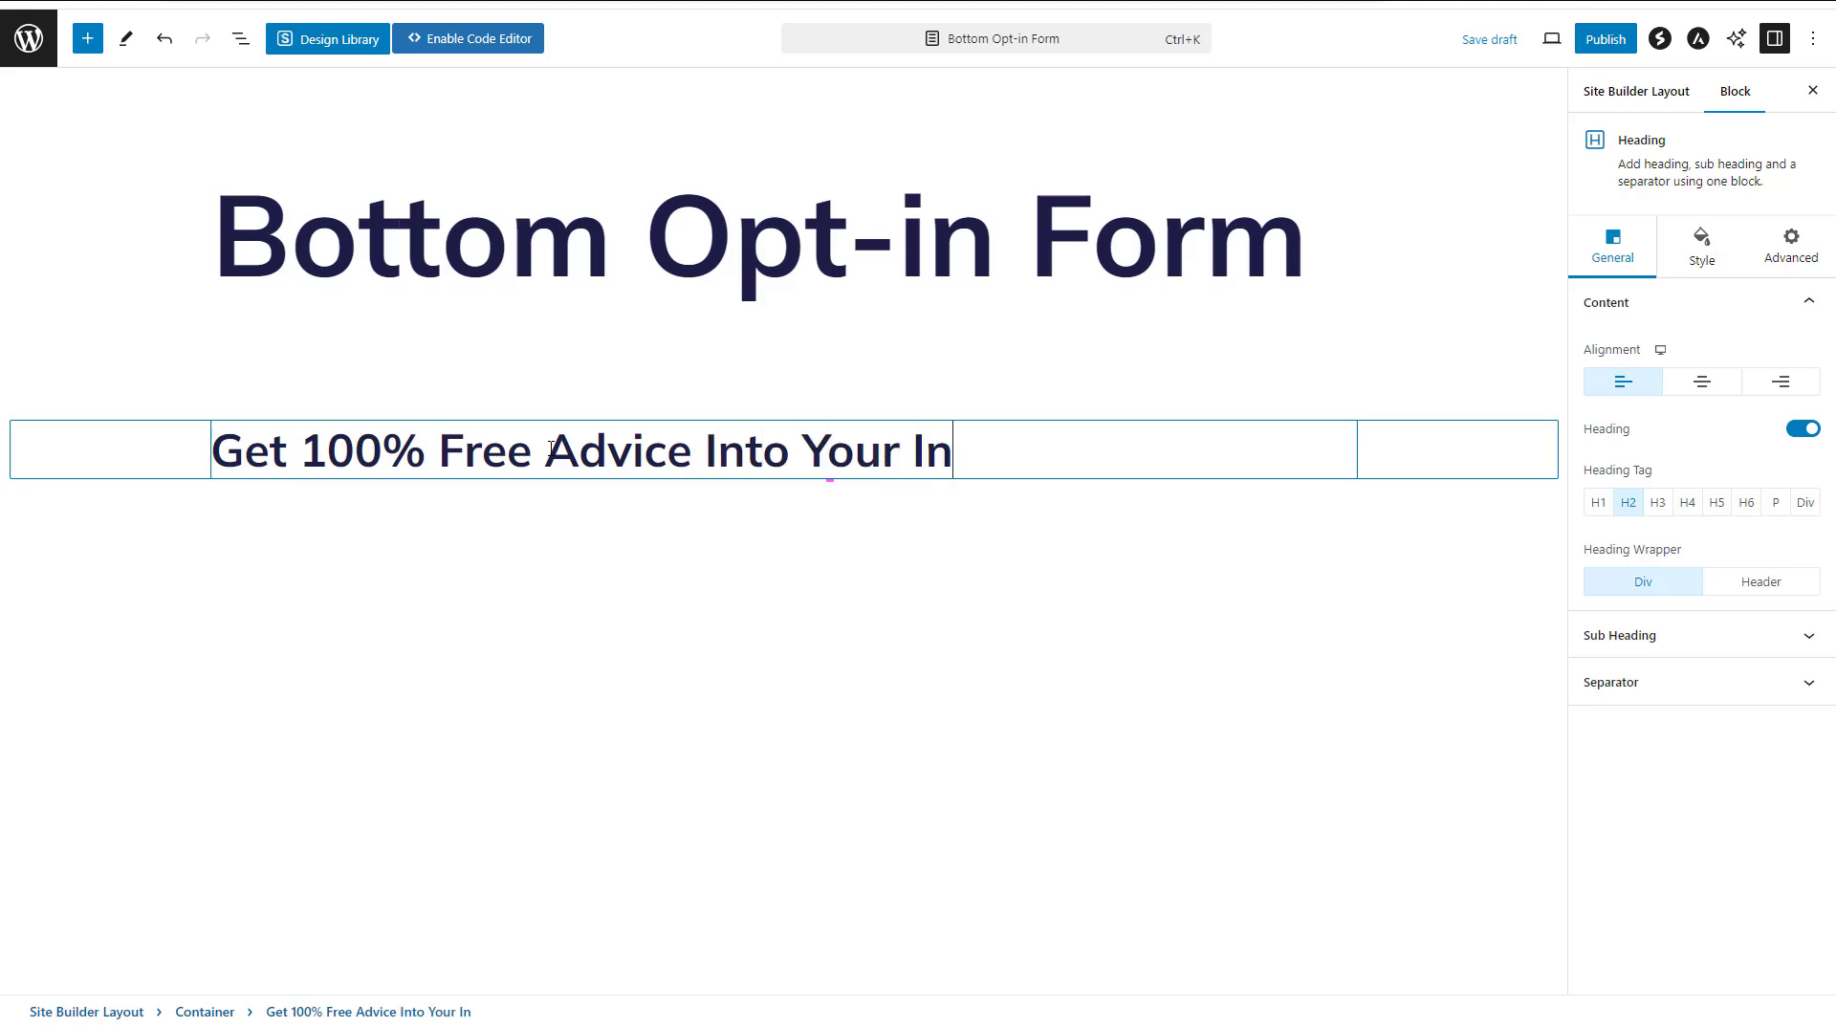
type("box")
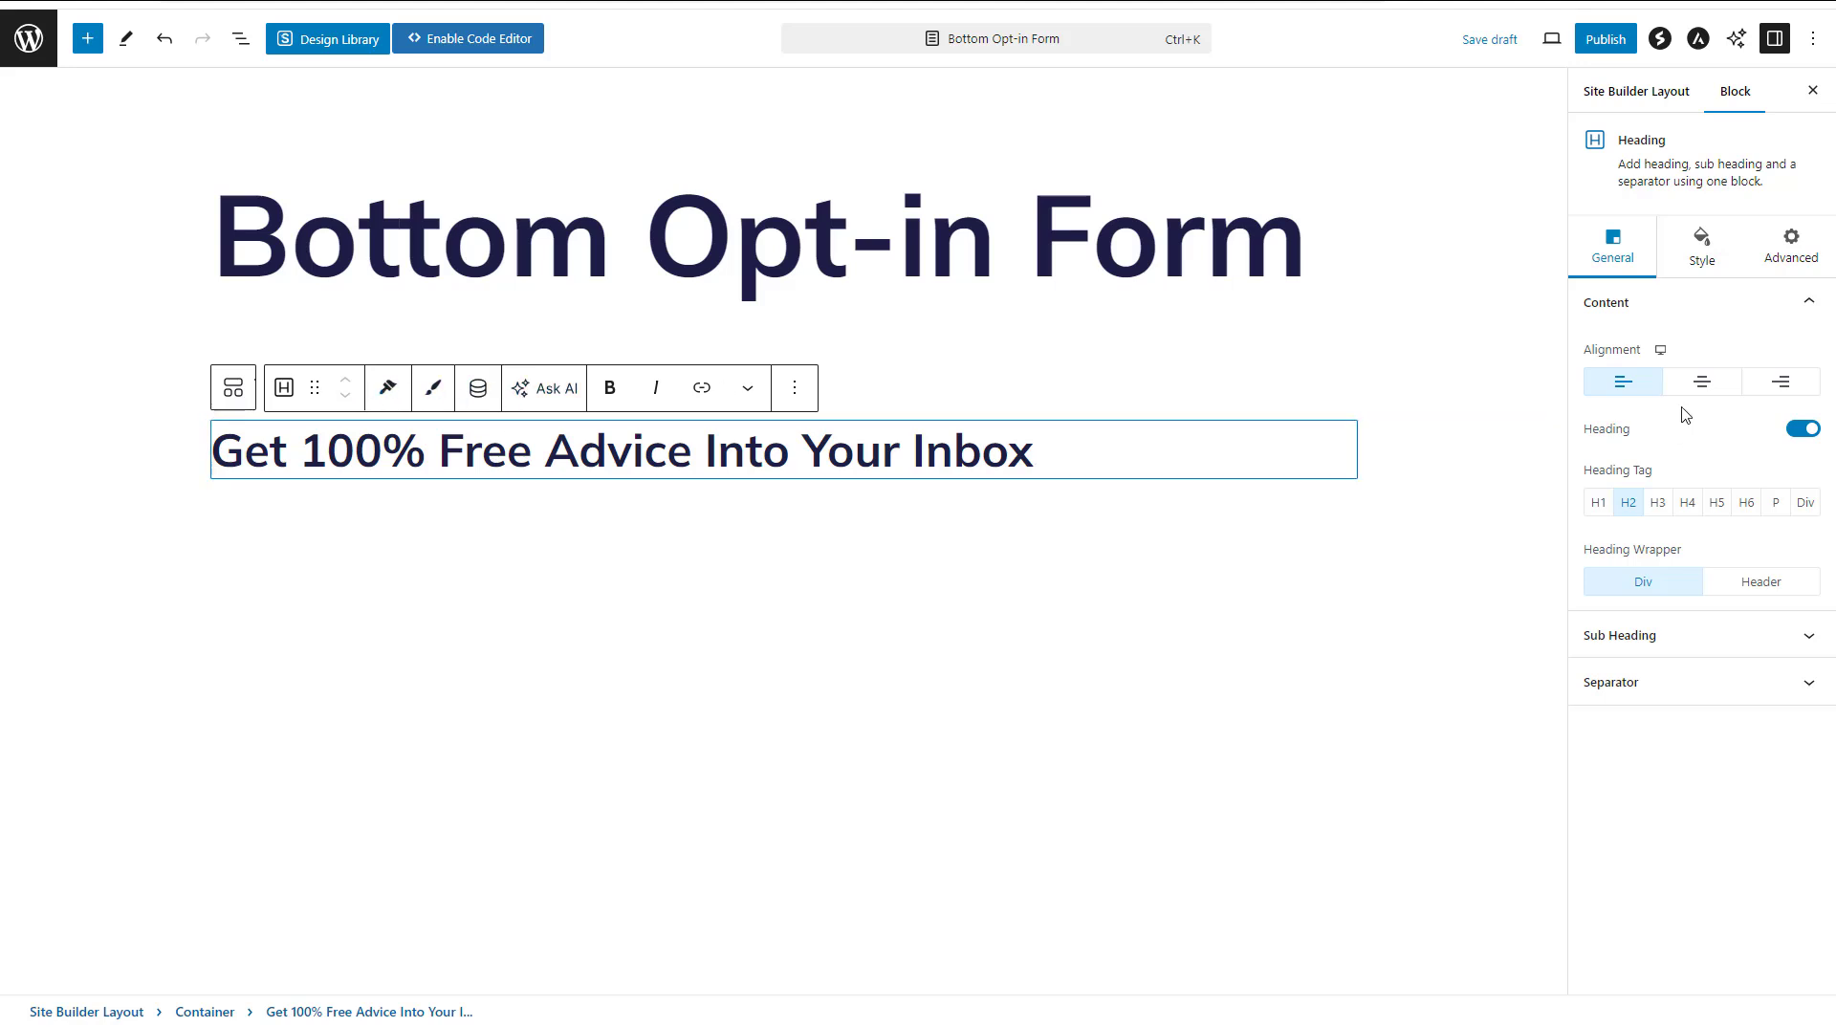
left_click(1700, 383)
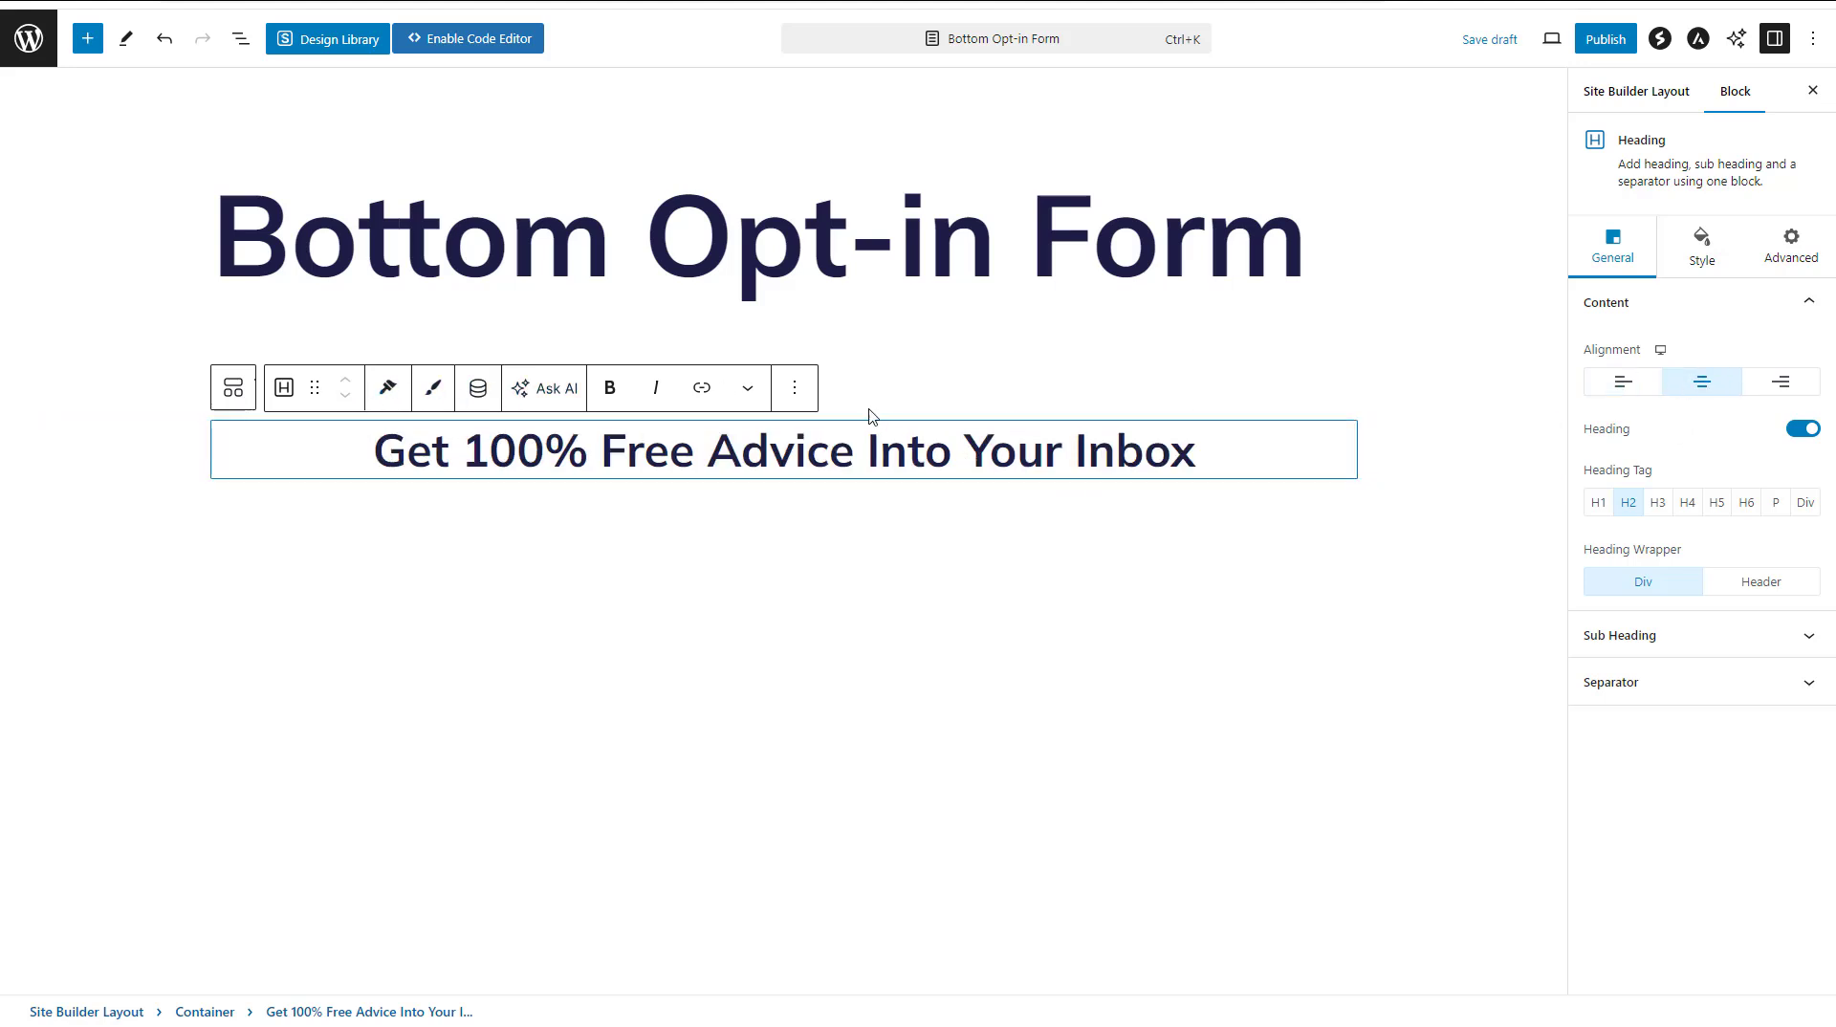
Add a paragraph below the heading reading "Signup below and you will have this 100% FREE access"
left_click(795, 388)
left_click(821, 554)
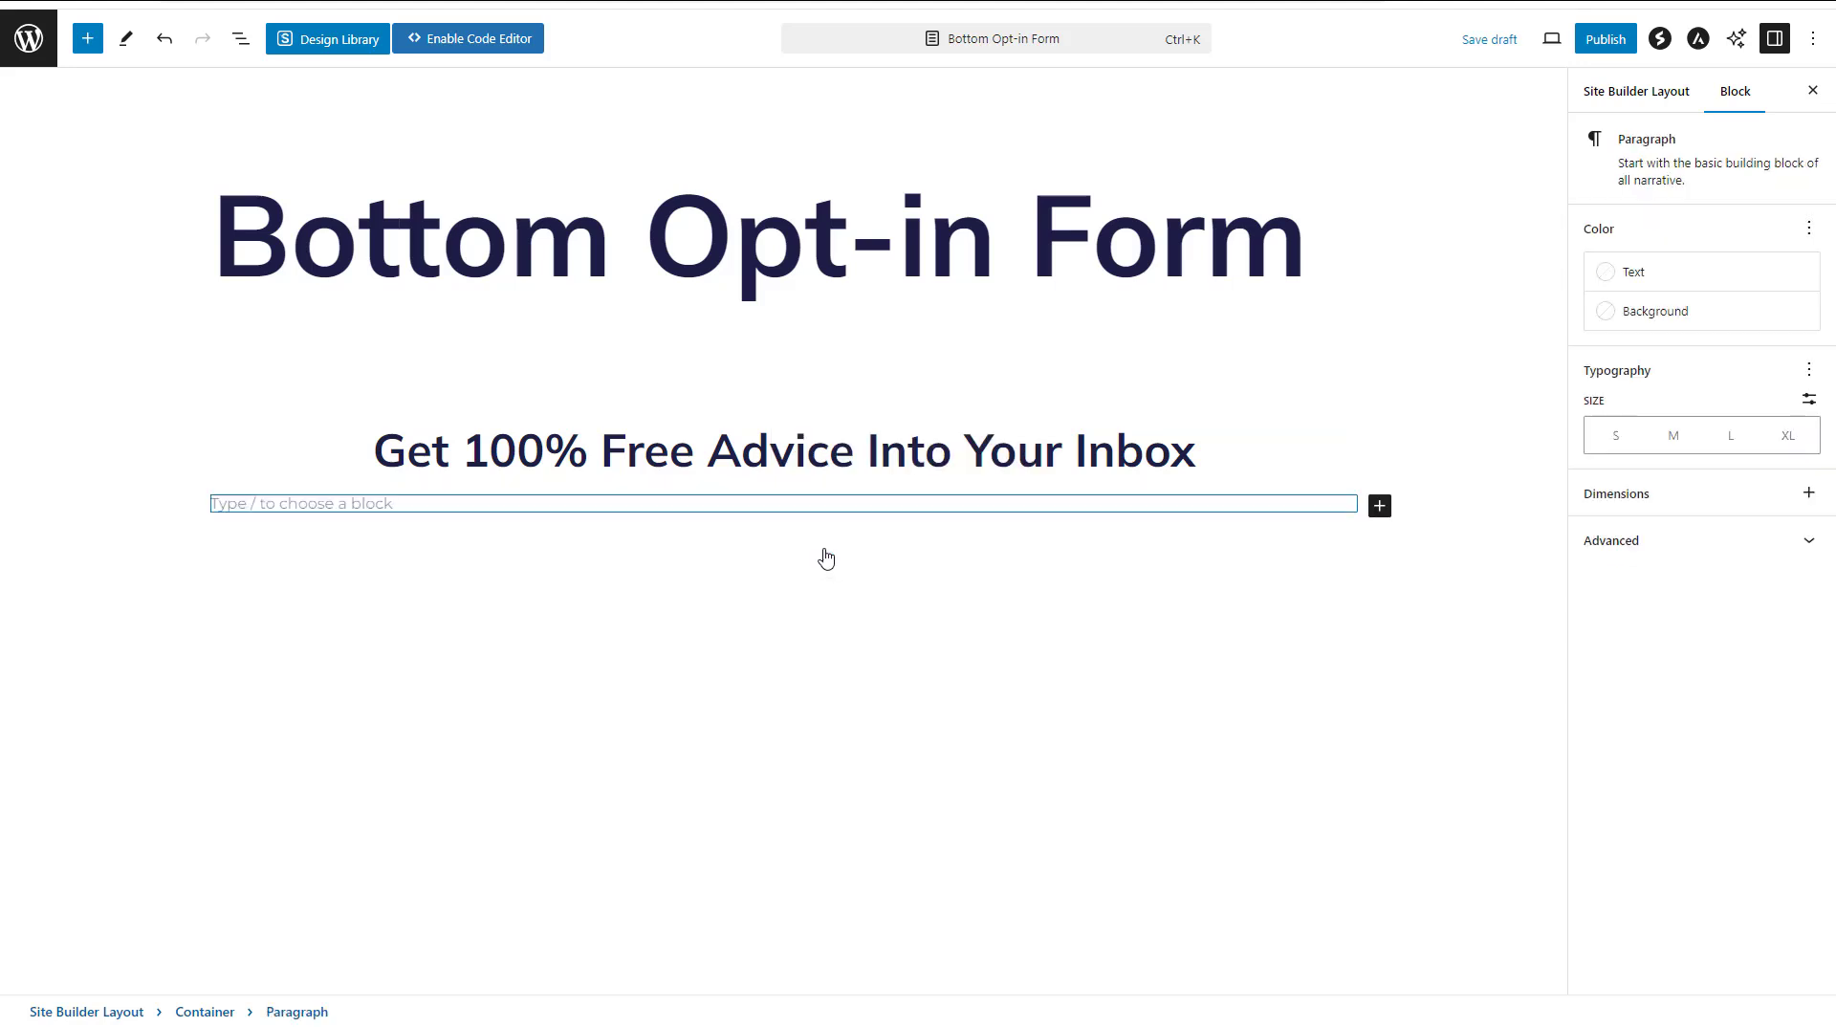
type("S")
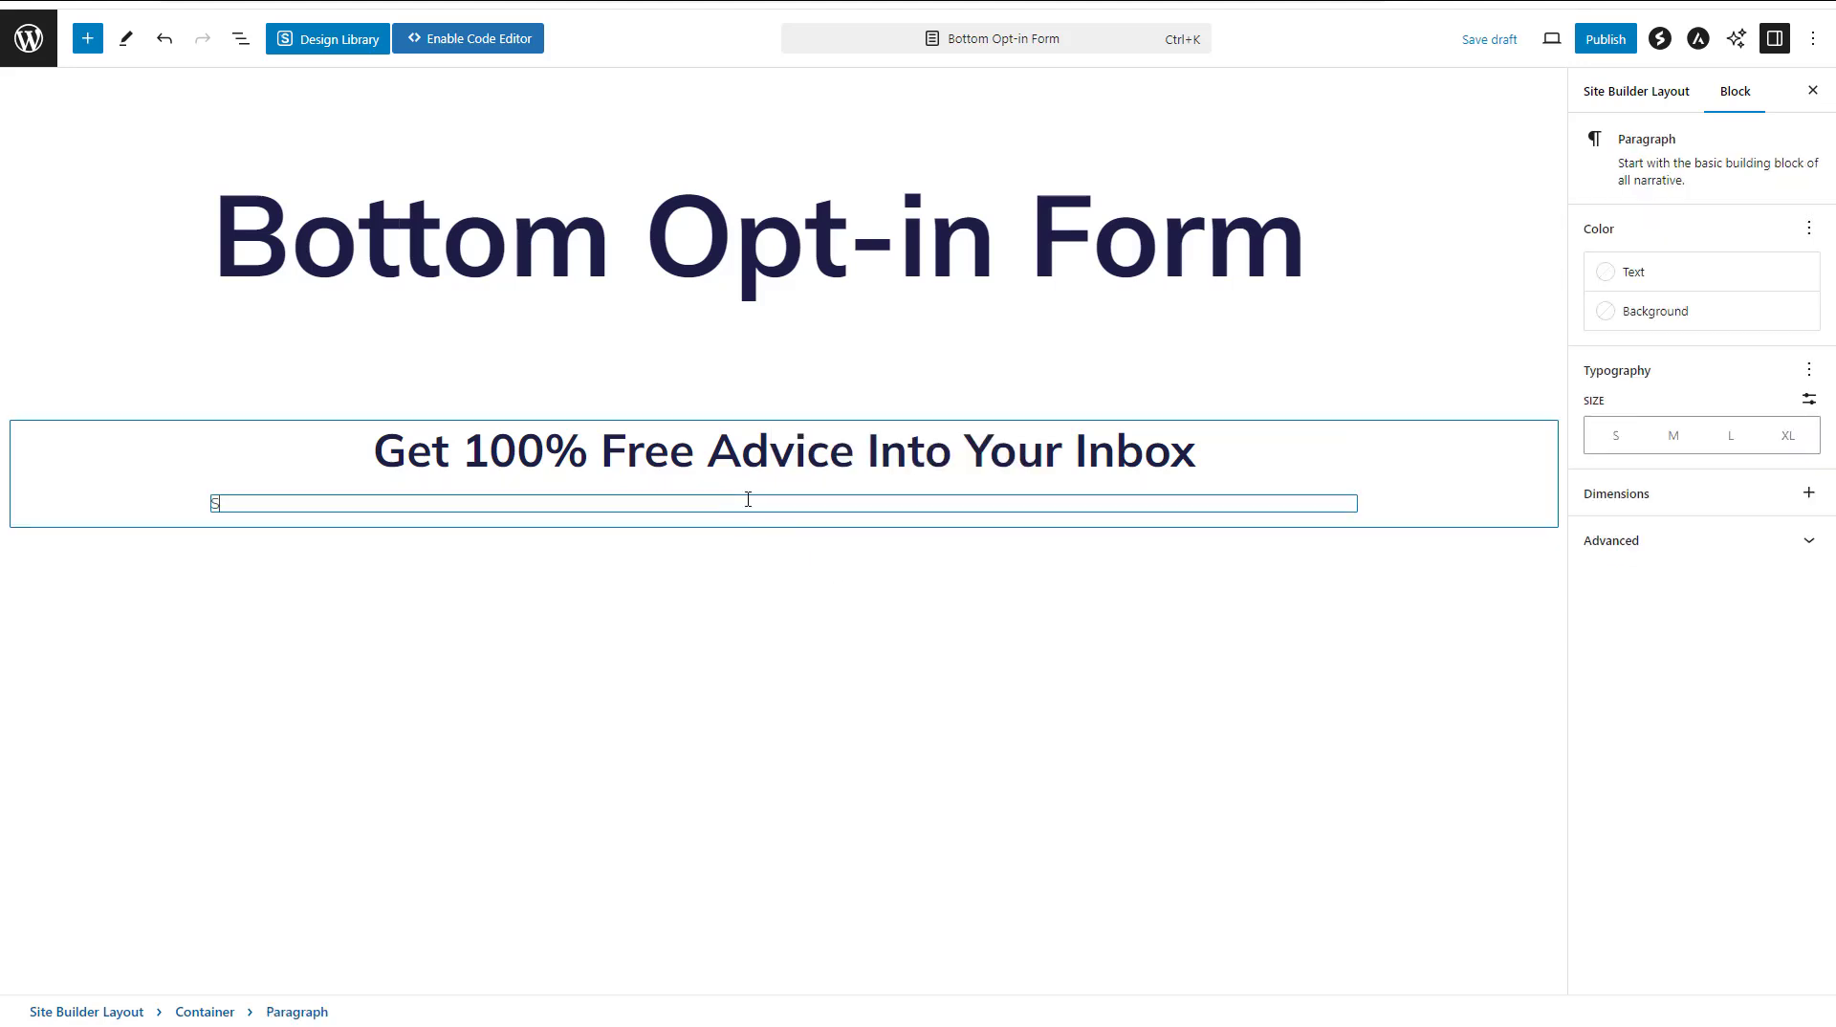
type("ignup below and you will hav")
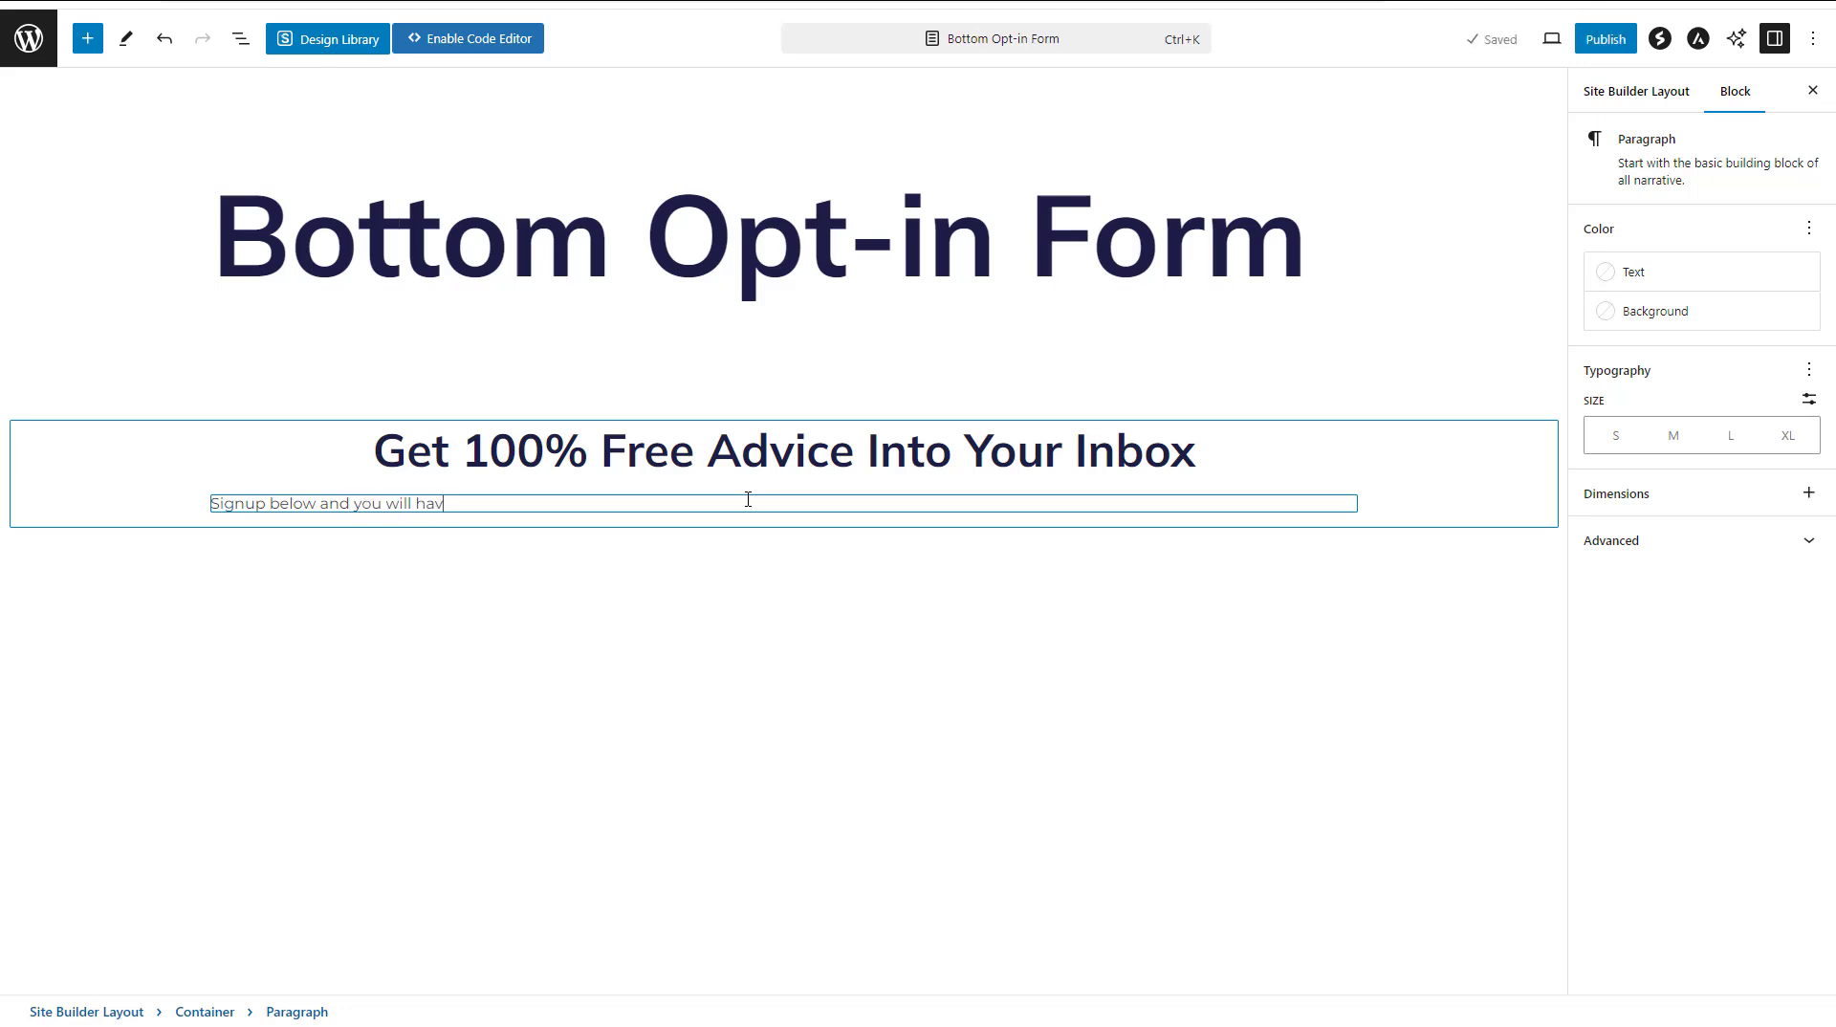
type("e this 100% FREE access")
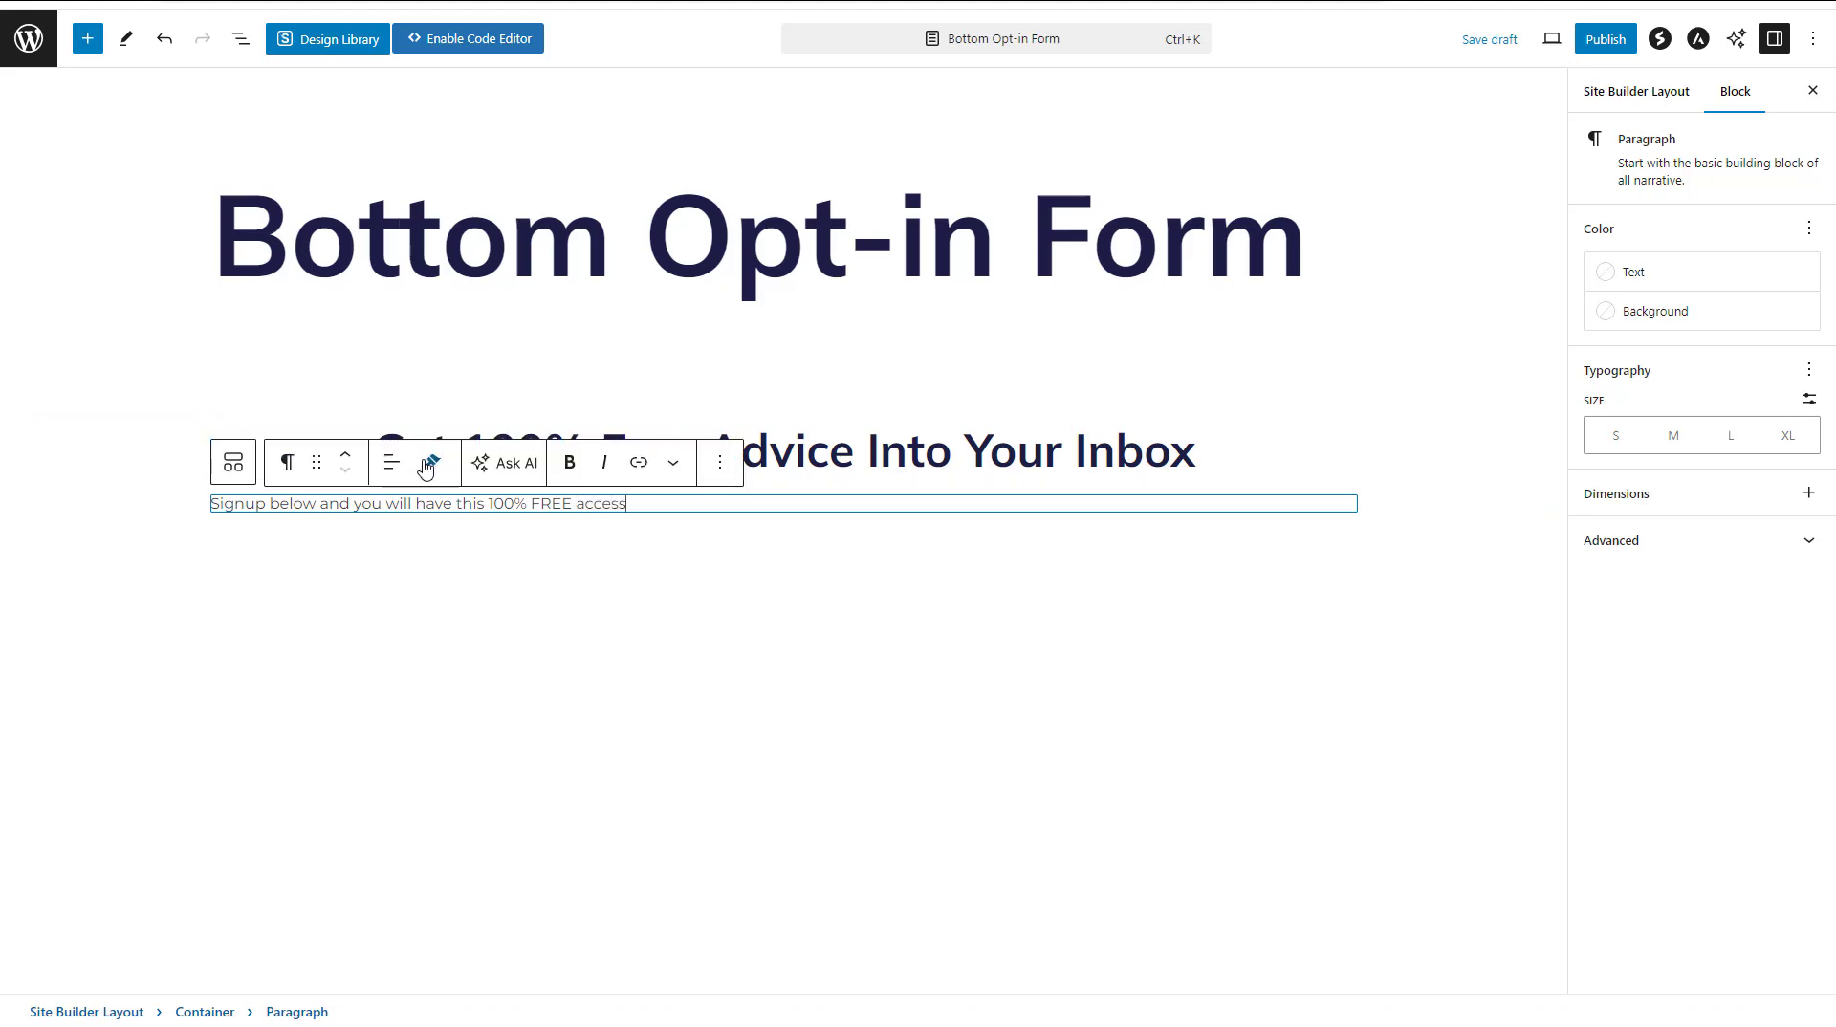
Align the sign-up paragraph below the heading to the centre
left_click(391, 462)
left_click(503, 559)
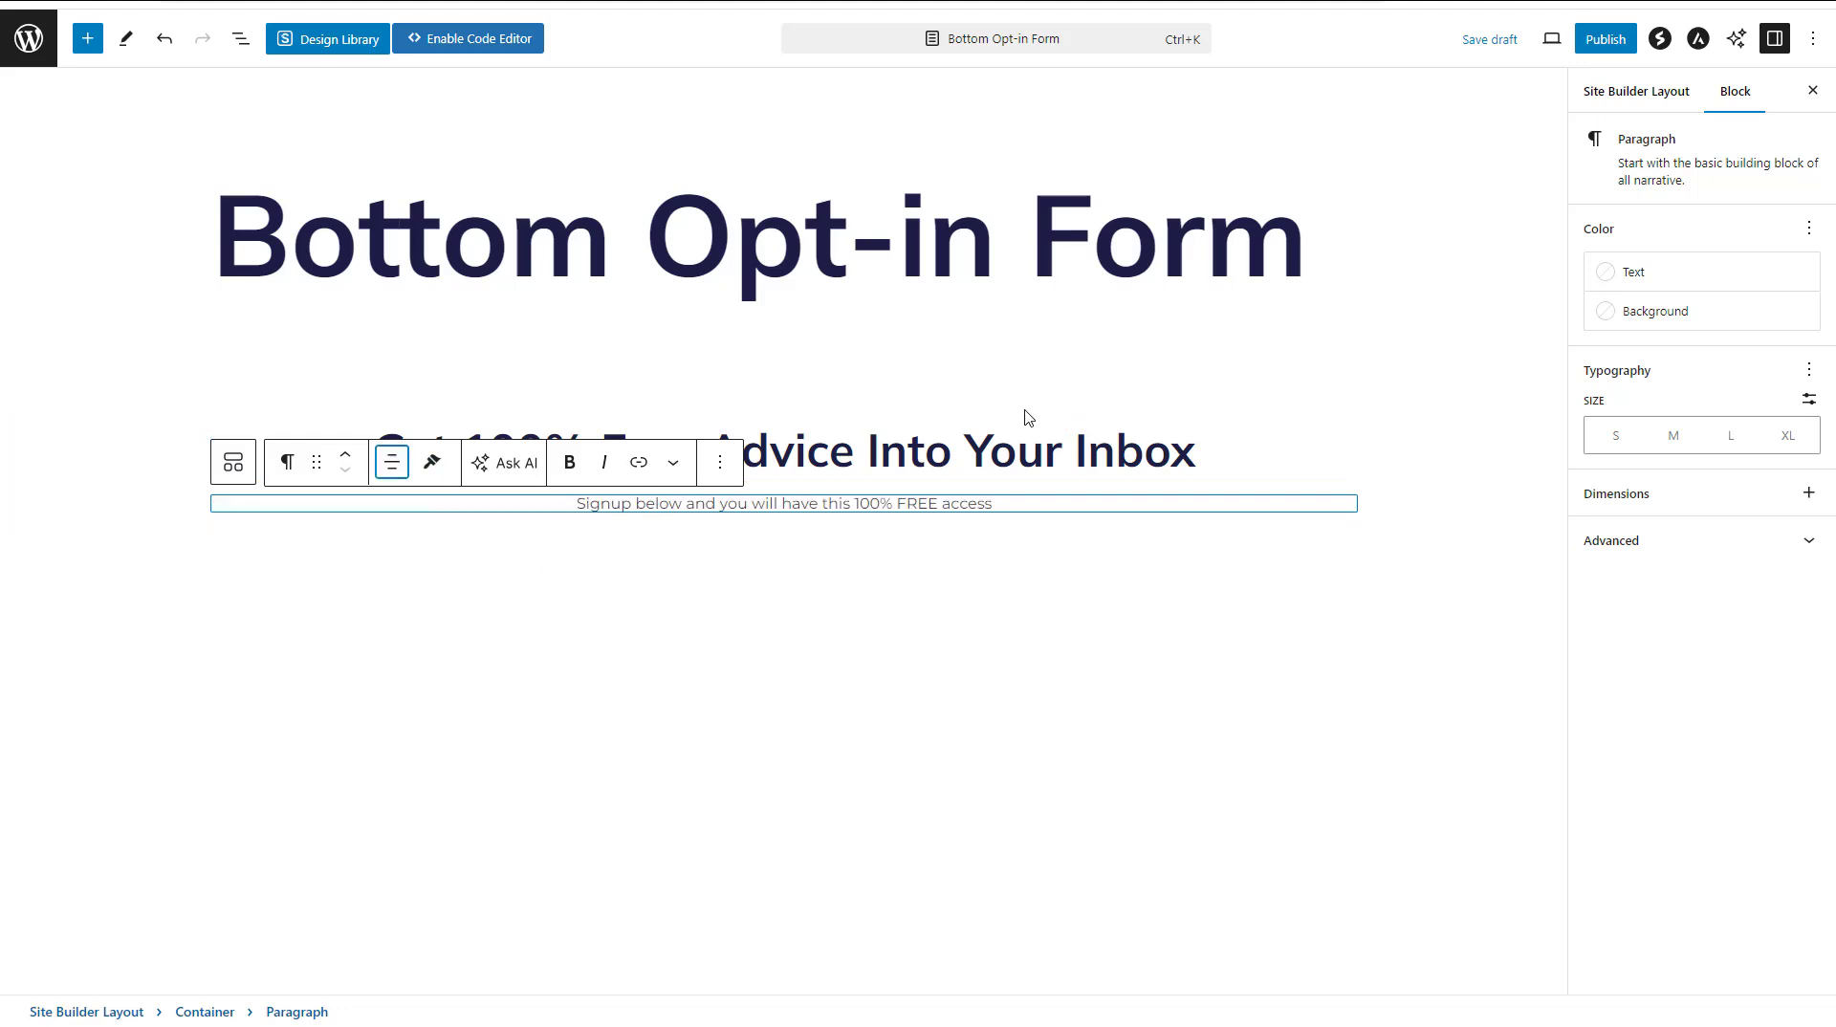
left_click(1034, 445)
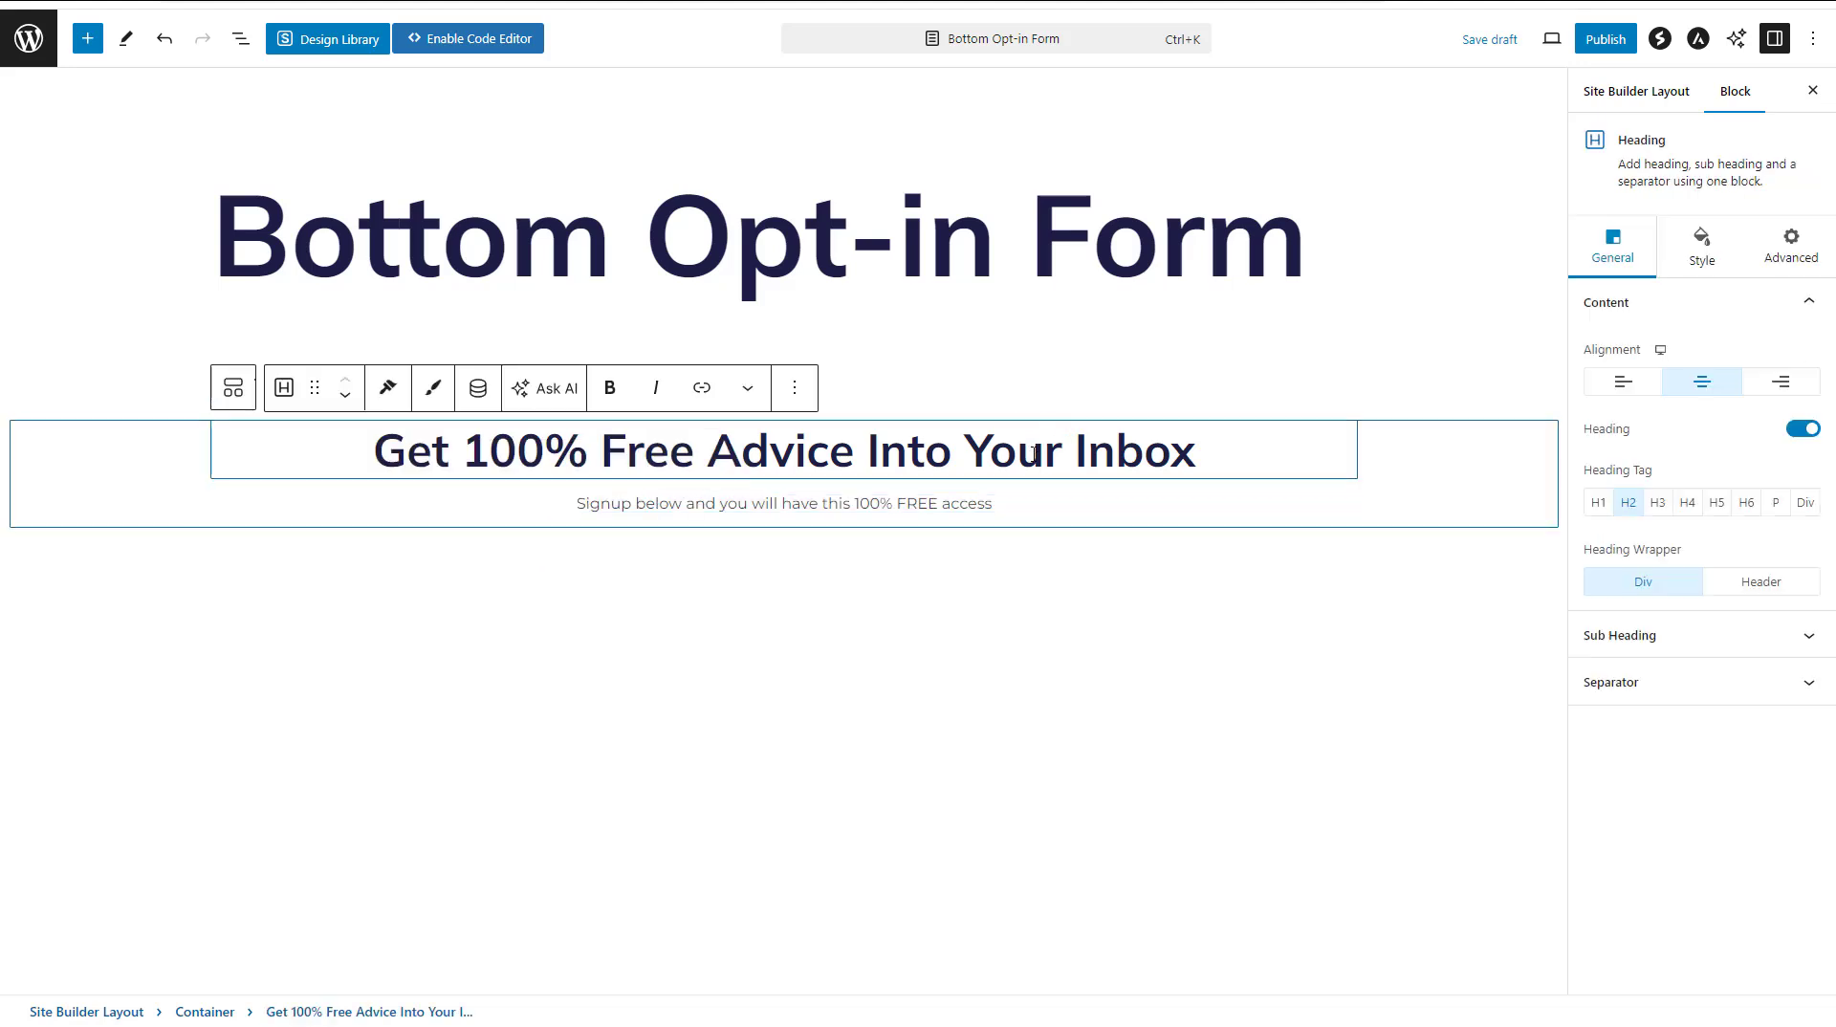
Insert a Fluent Forms block below the paragraph in the container and choose Opt-in Form as its form
left_click(1016, 501)
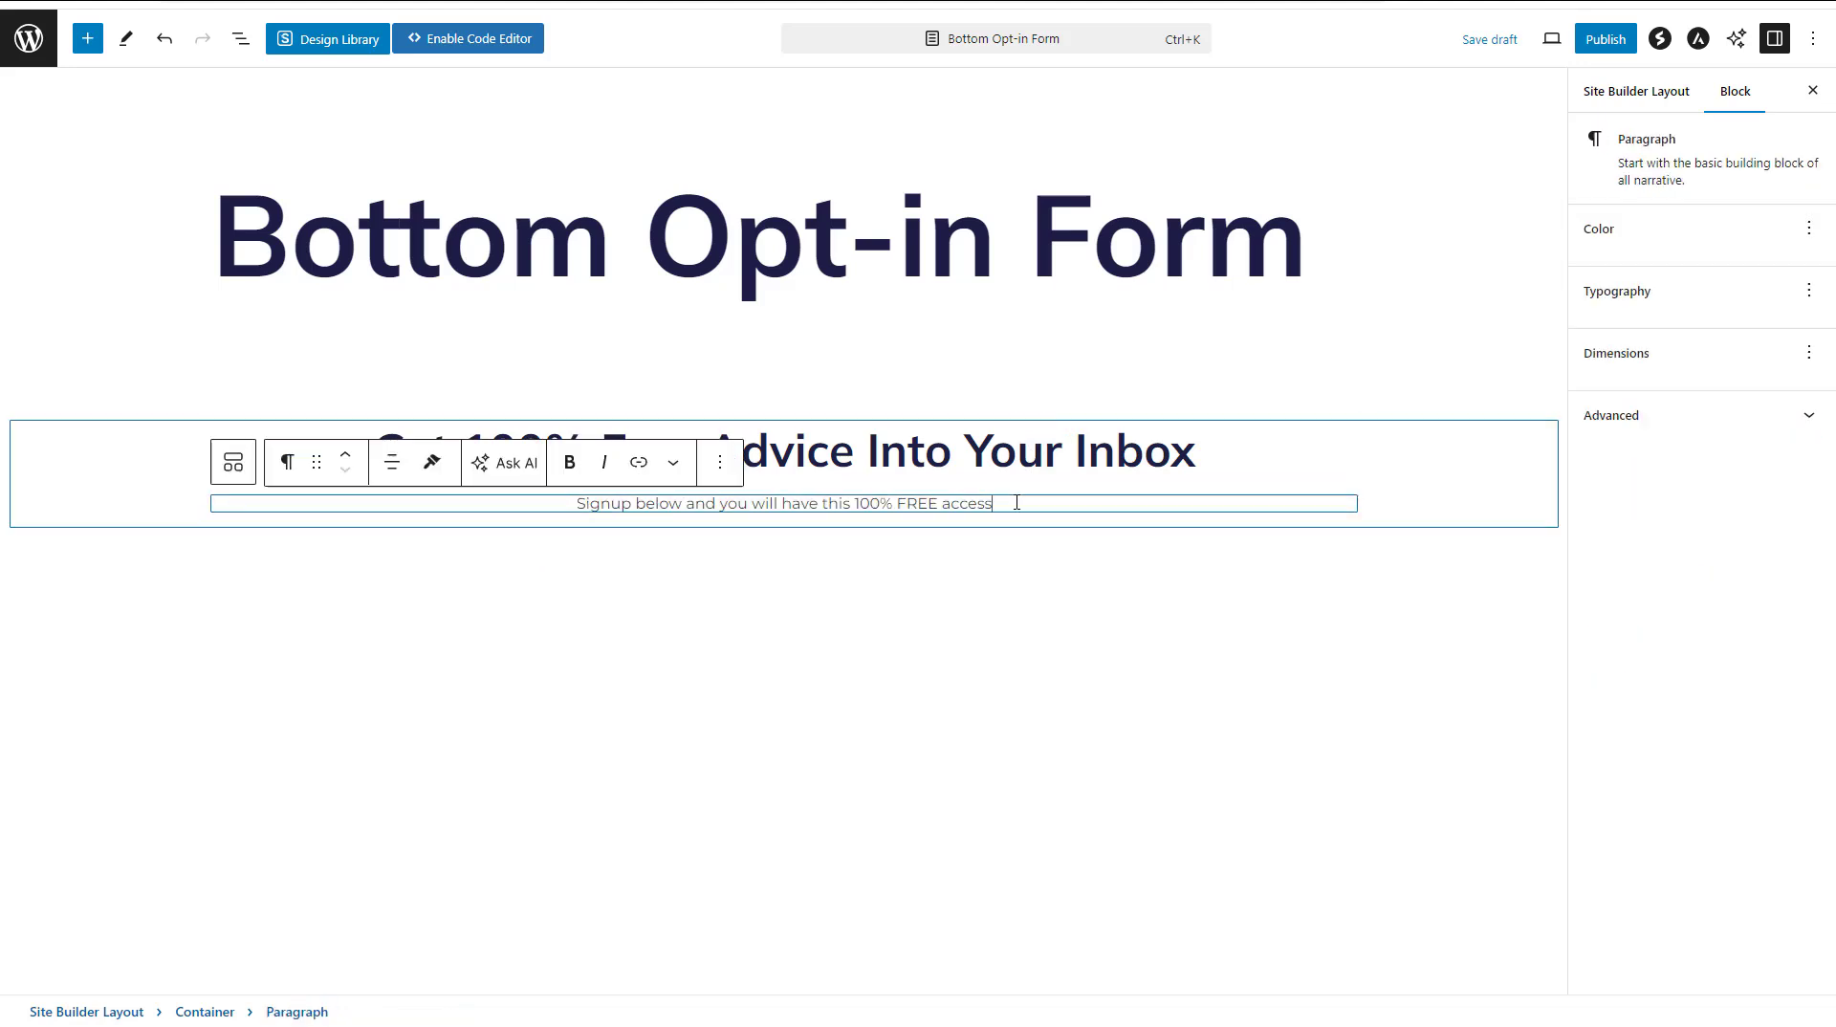
left_click(721, 469)
left_click(786, 631)
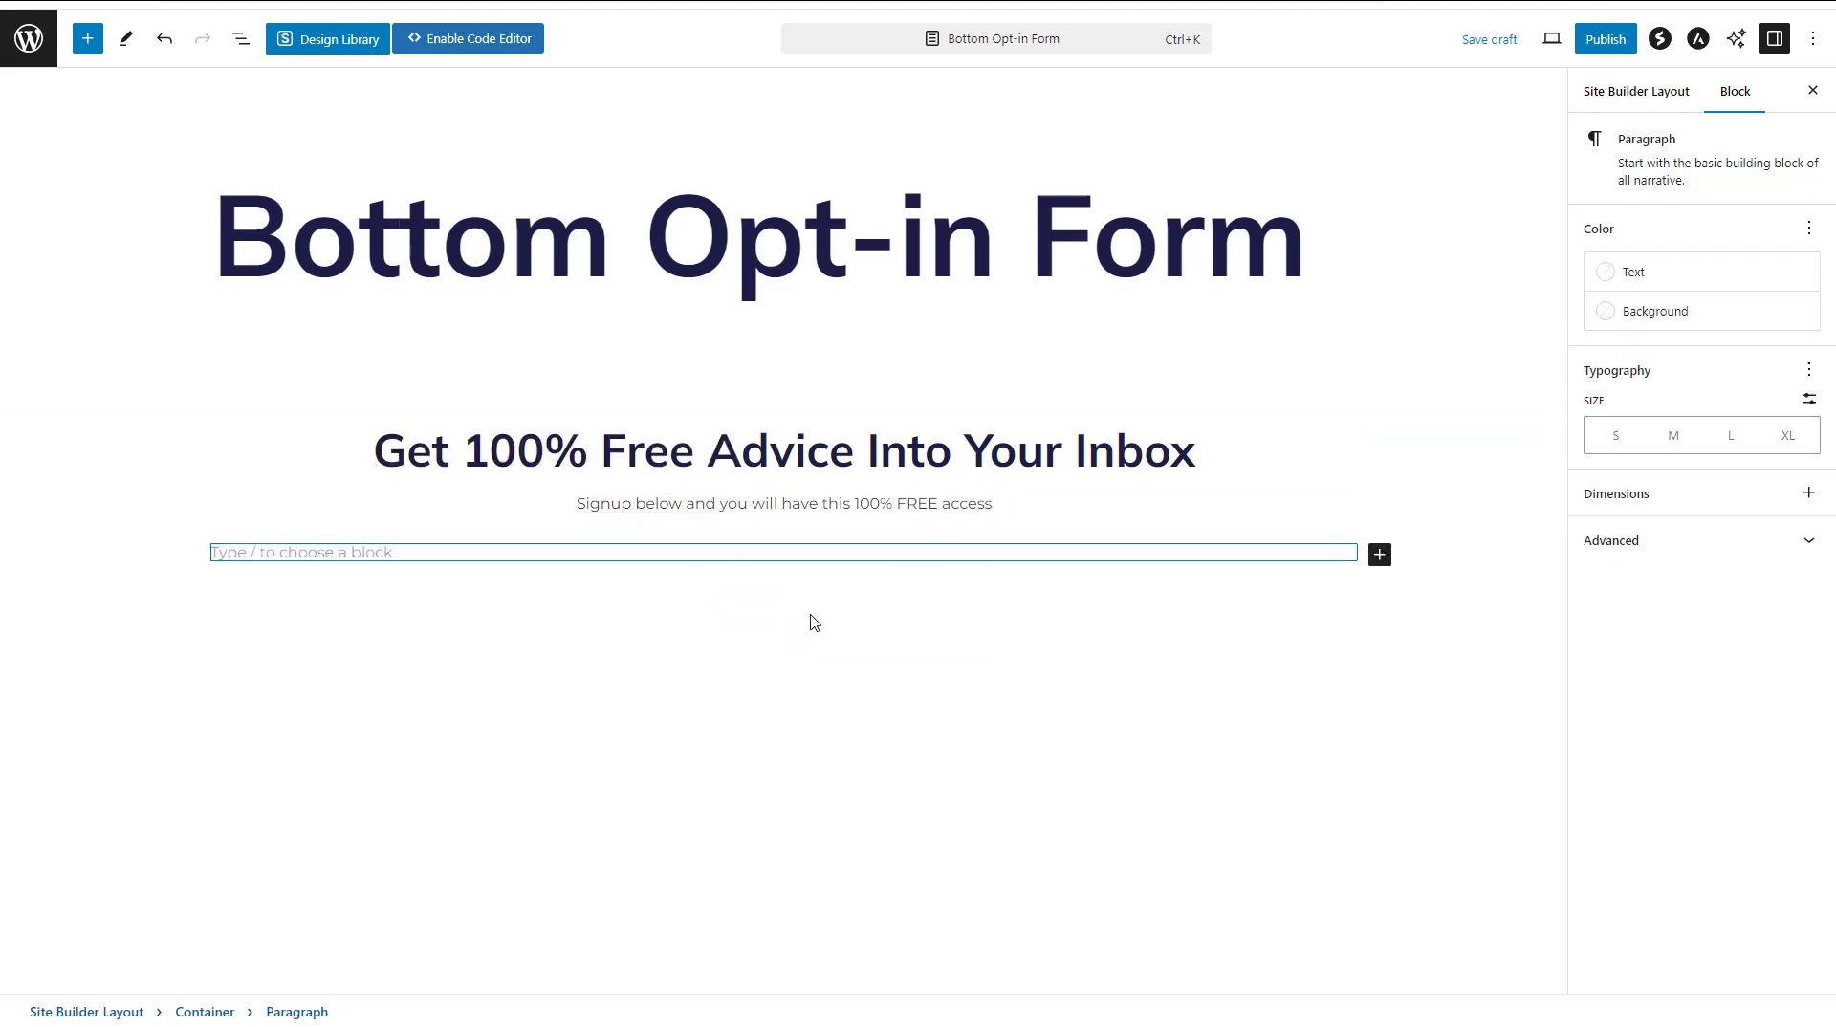
left_click(1379, 555)
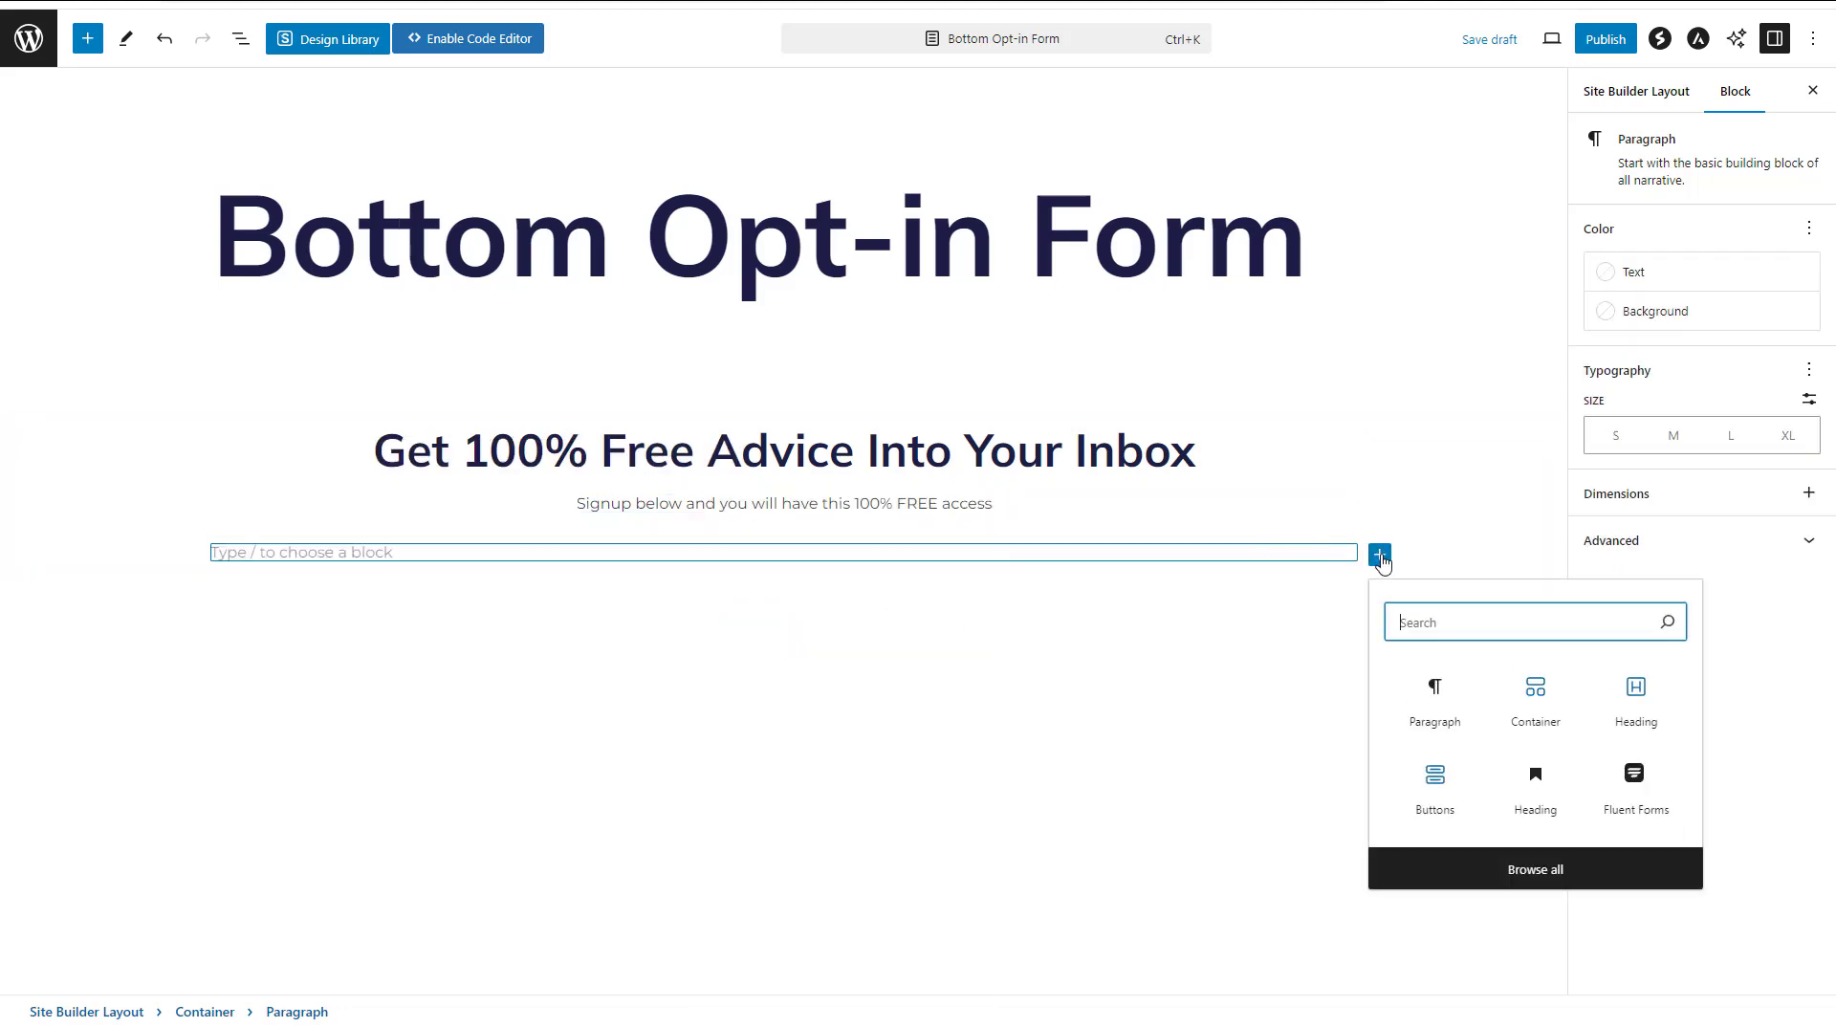
type("flue")
left_click(1434, 712)
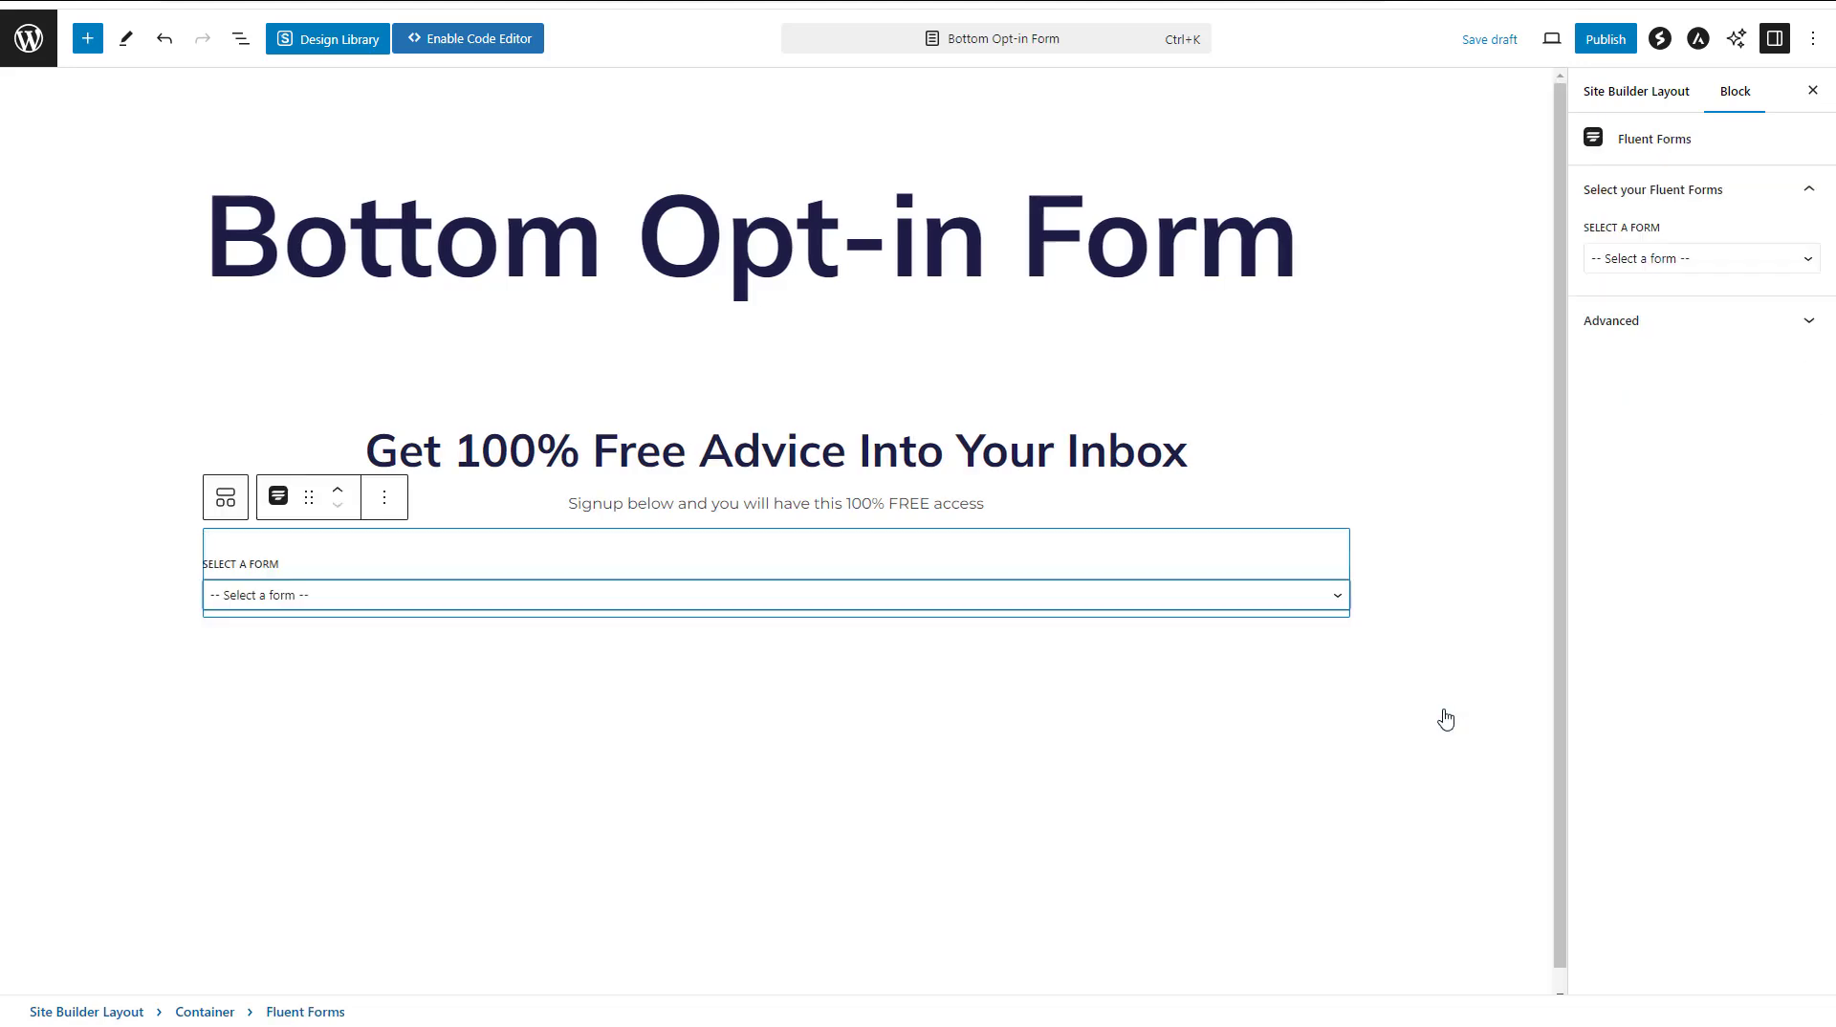
left_click(392, 640)
left_click(328, 693)
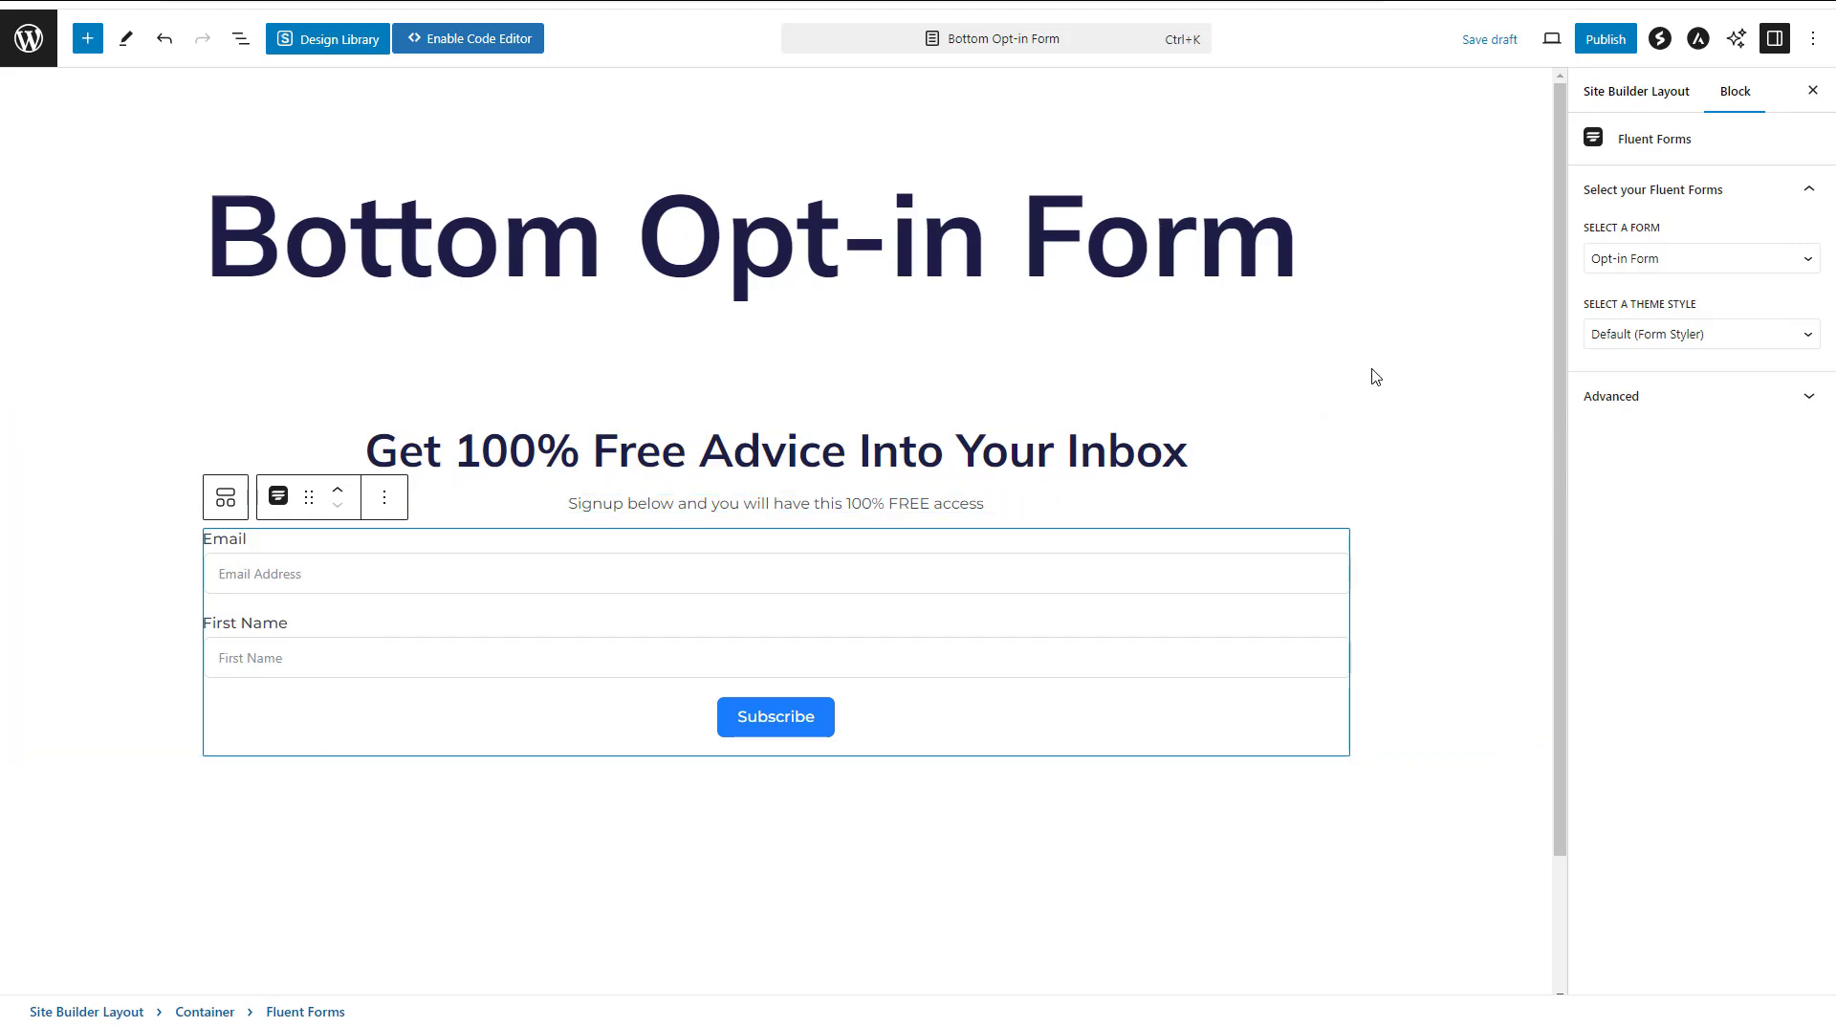
Give the container a solid background in the dark navy theme colour 1D1F45
left_click(1387, 454)
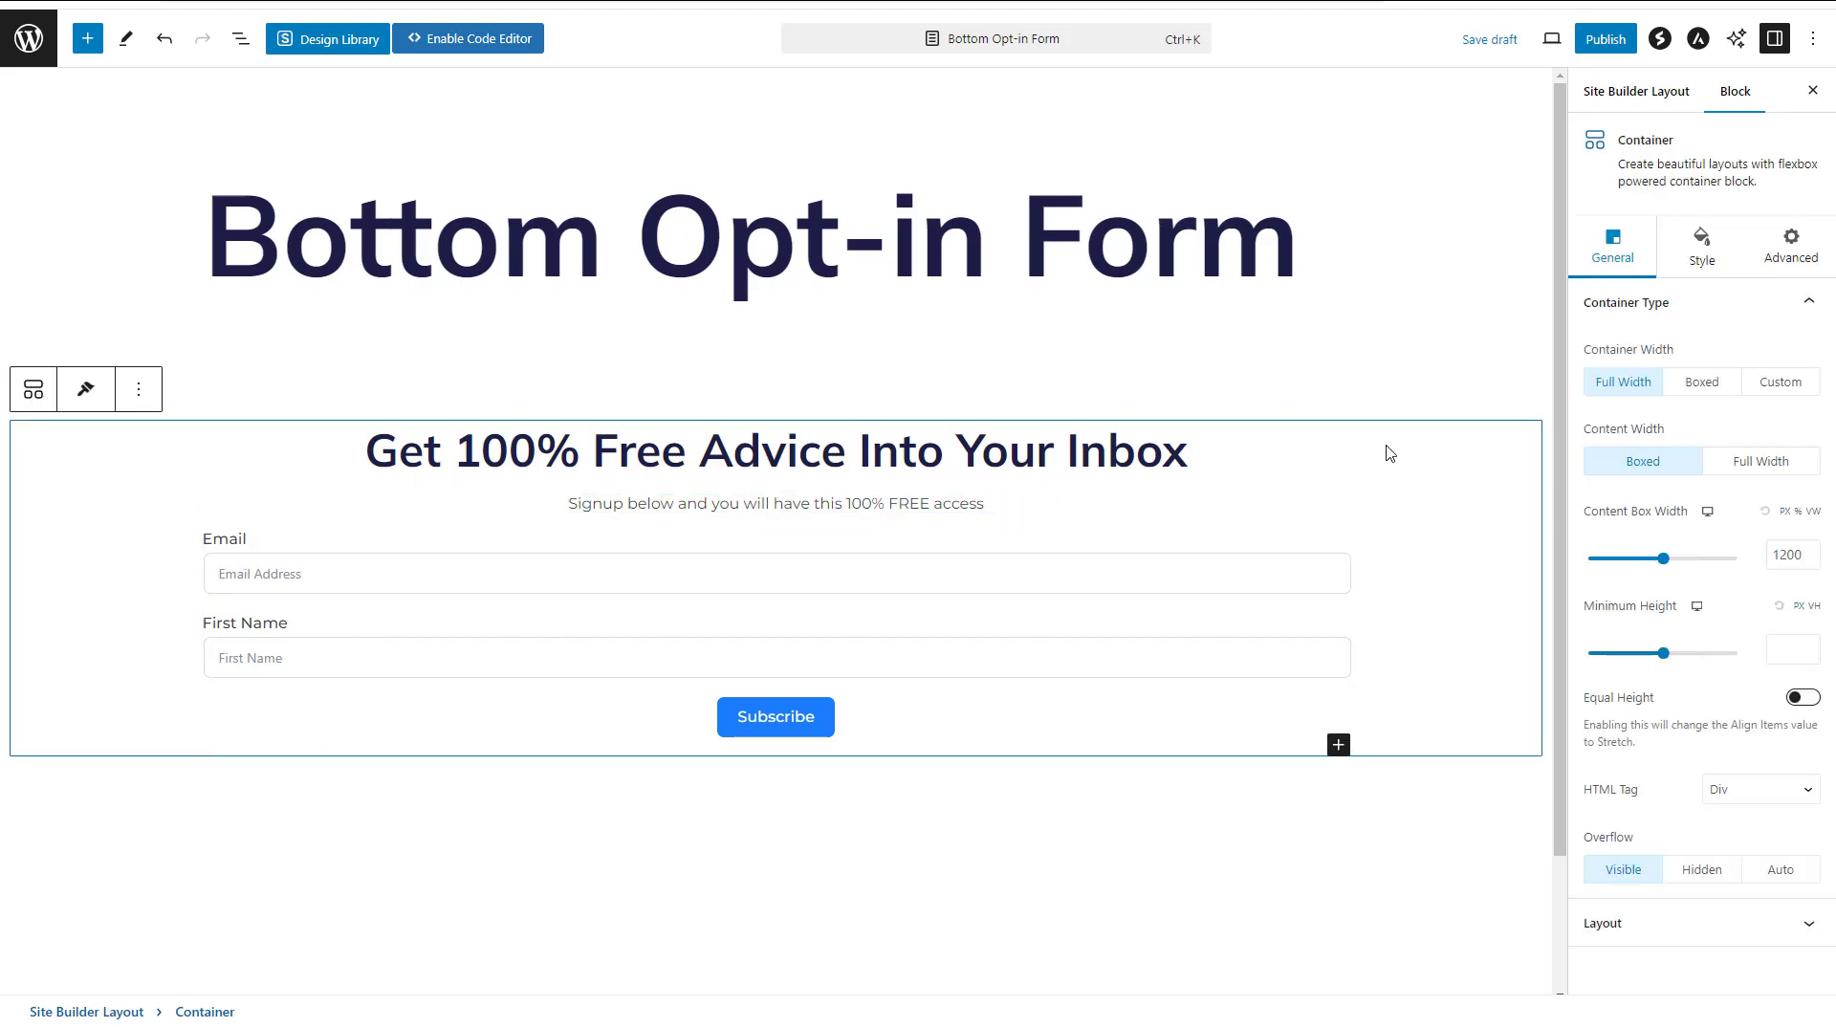
left_click(1694, 262)
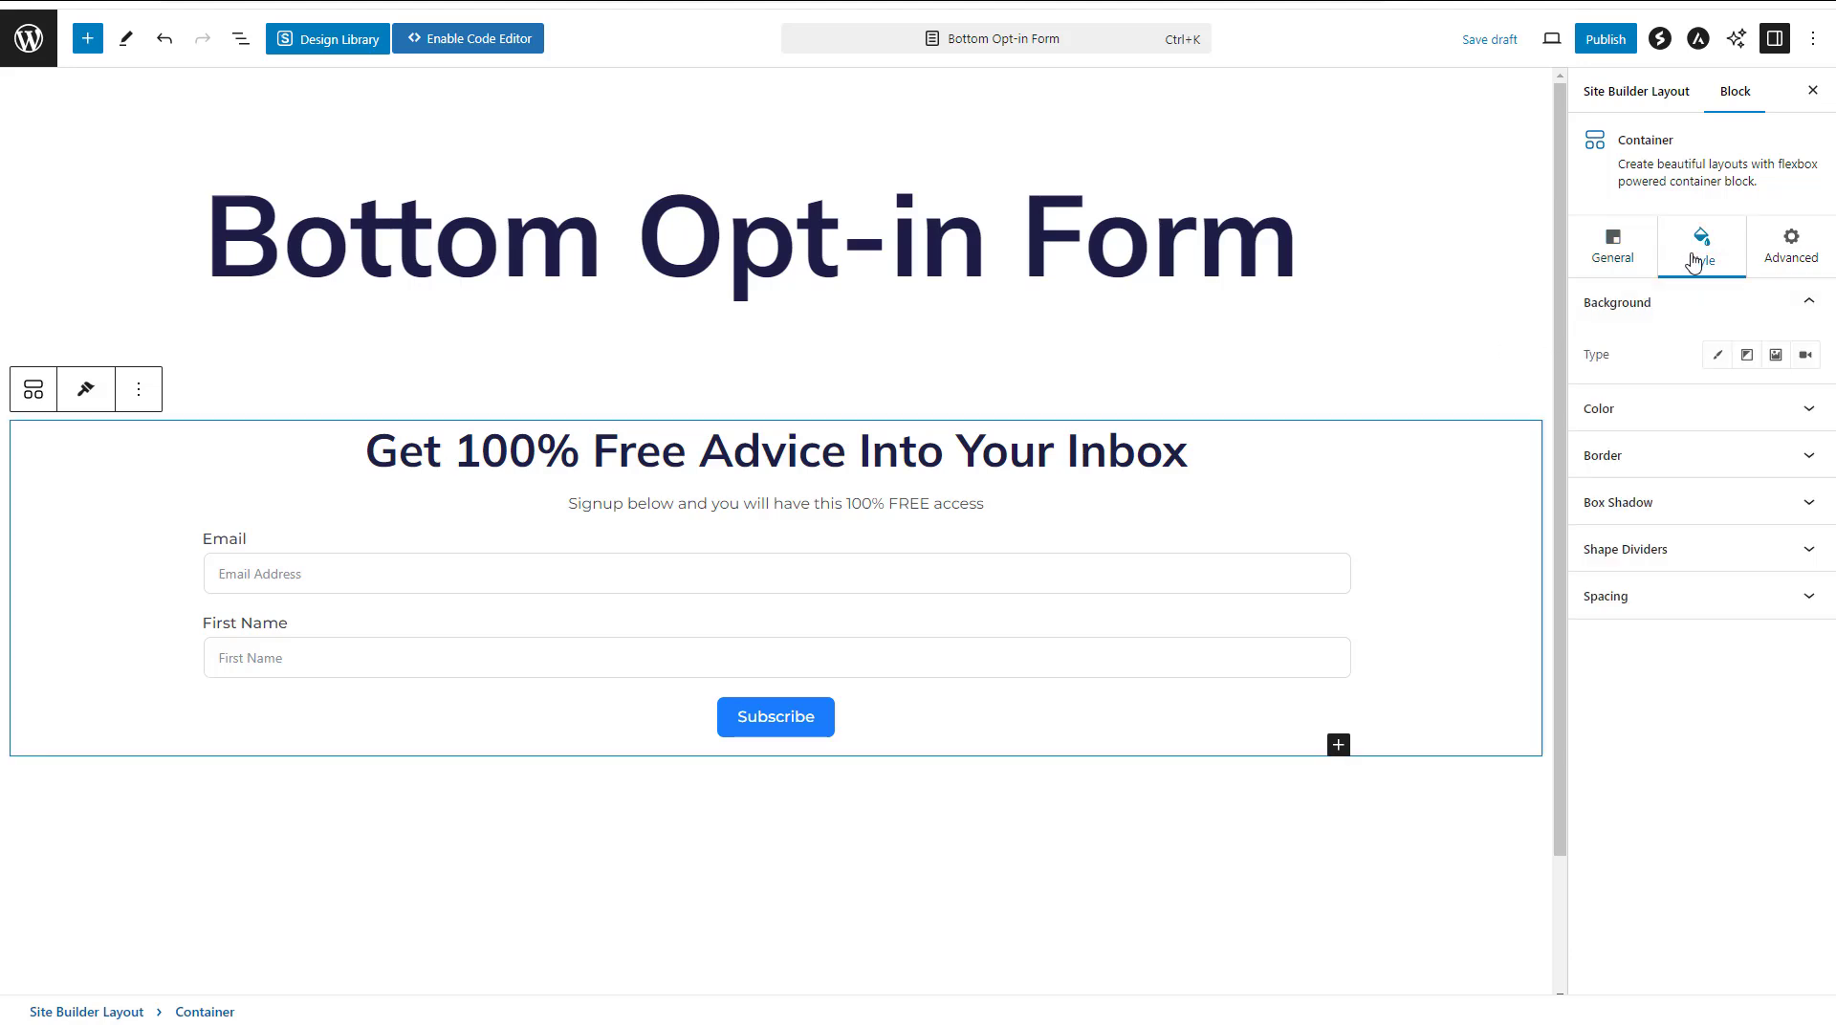
left_click(1714, 361)
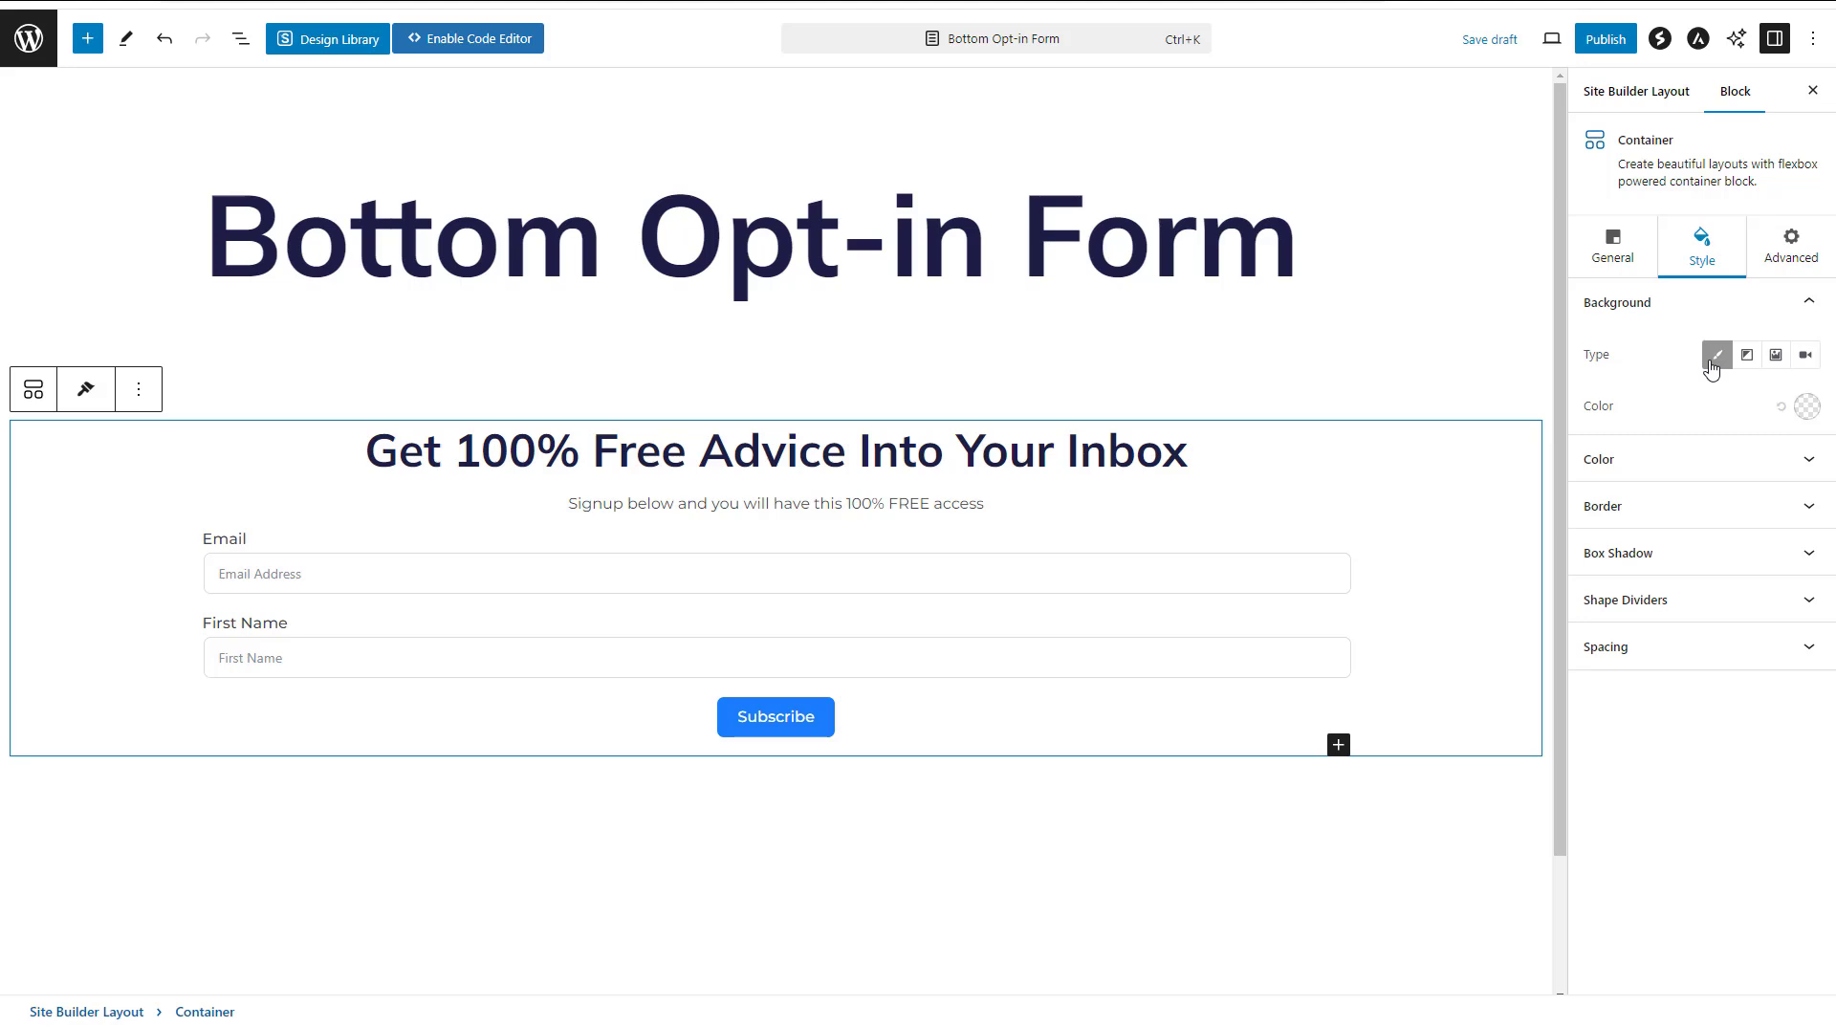
left_click(1806, 405)
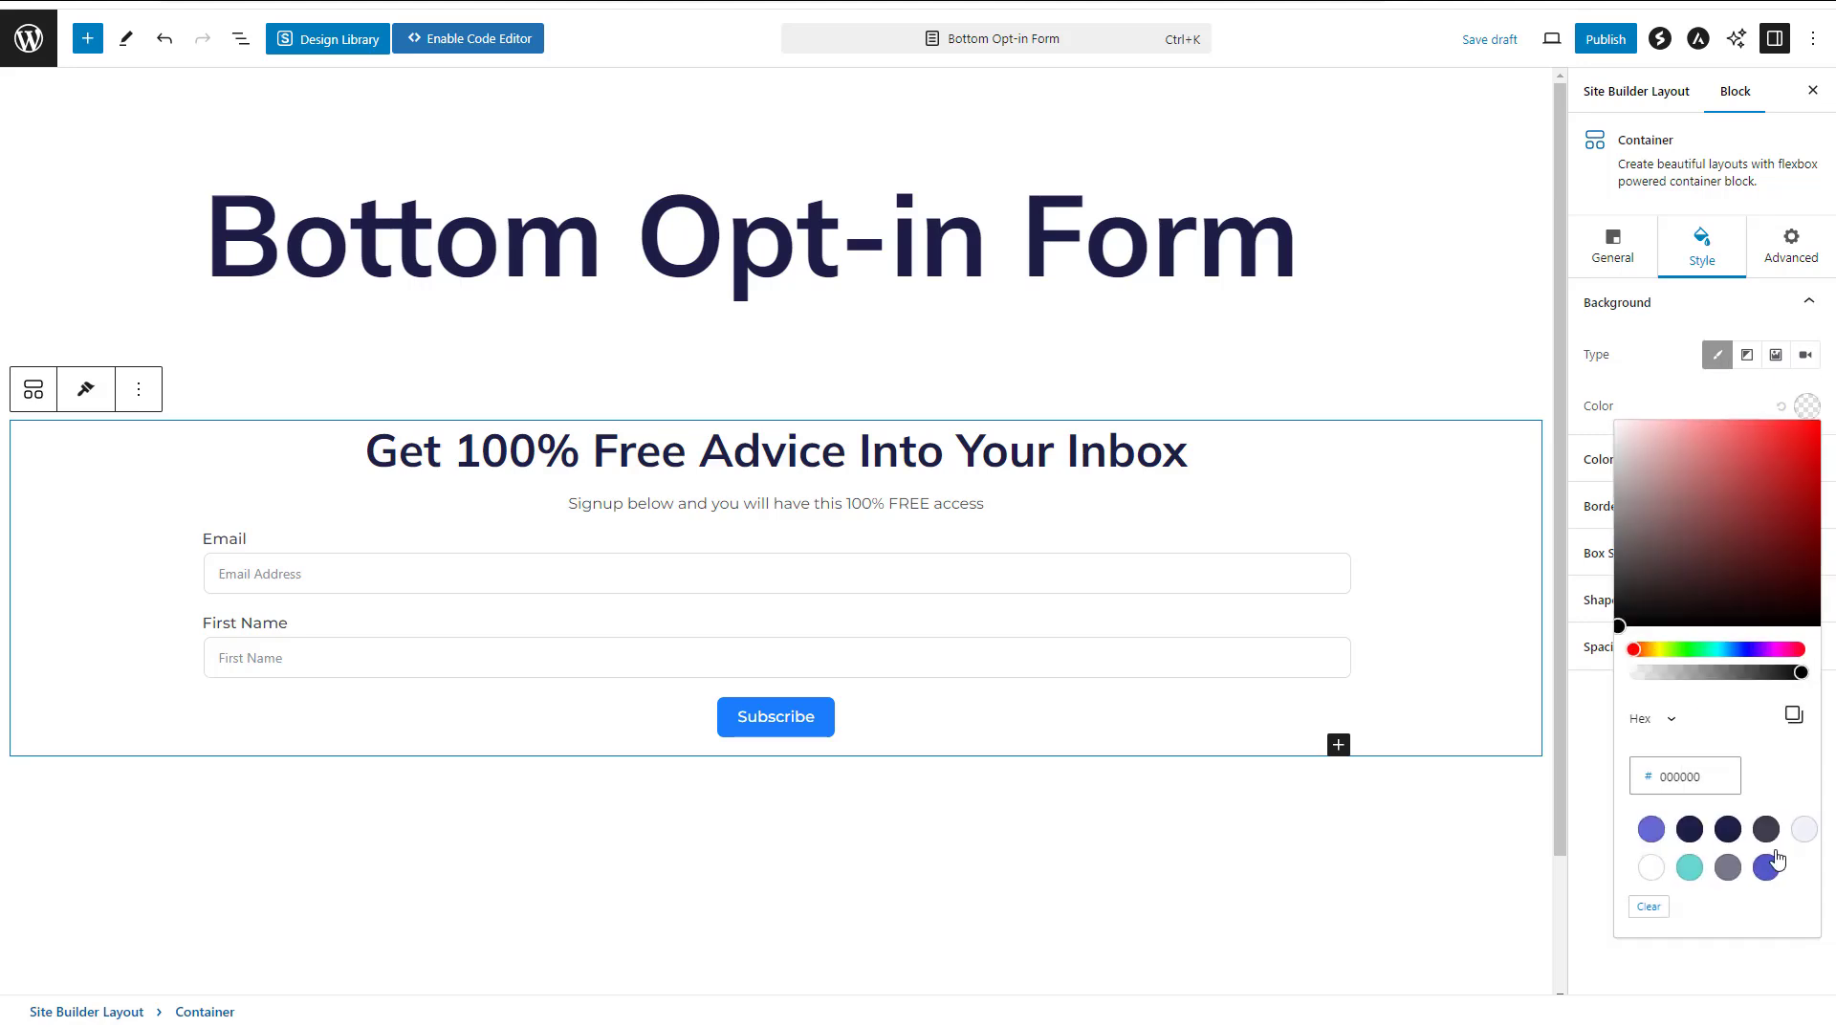
left_click(1689, 829)
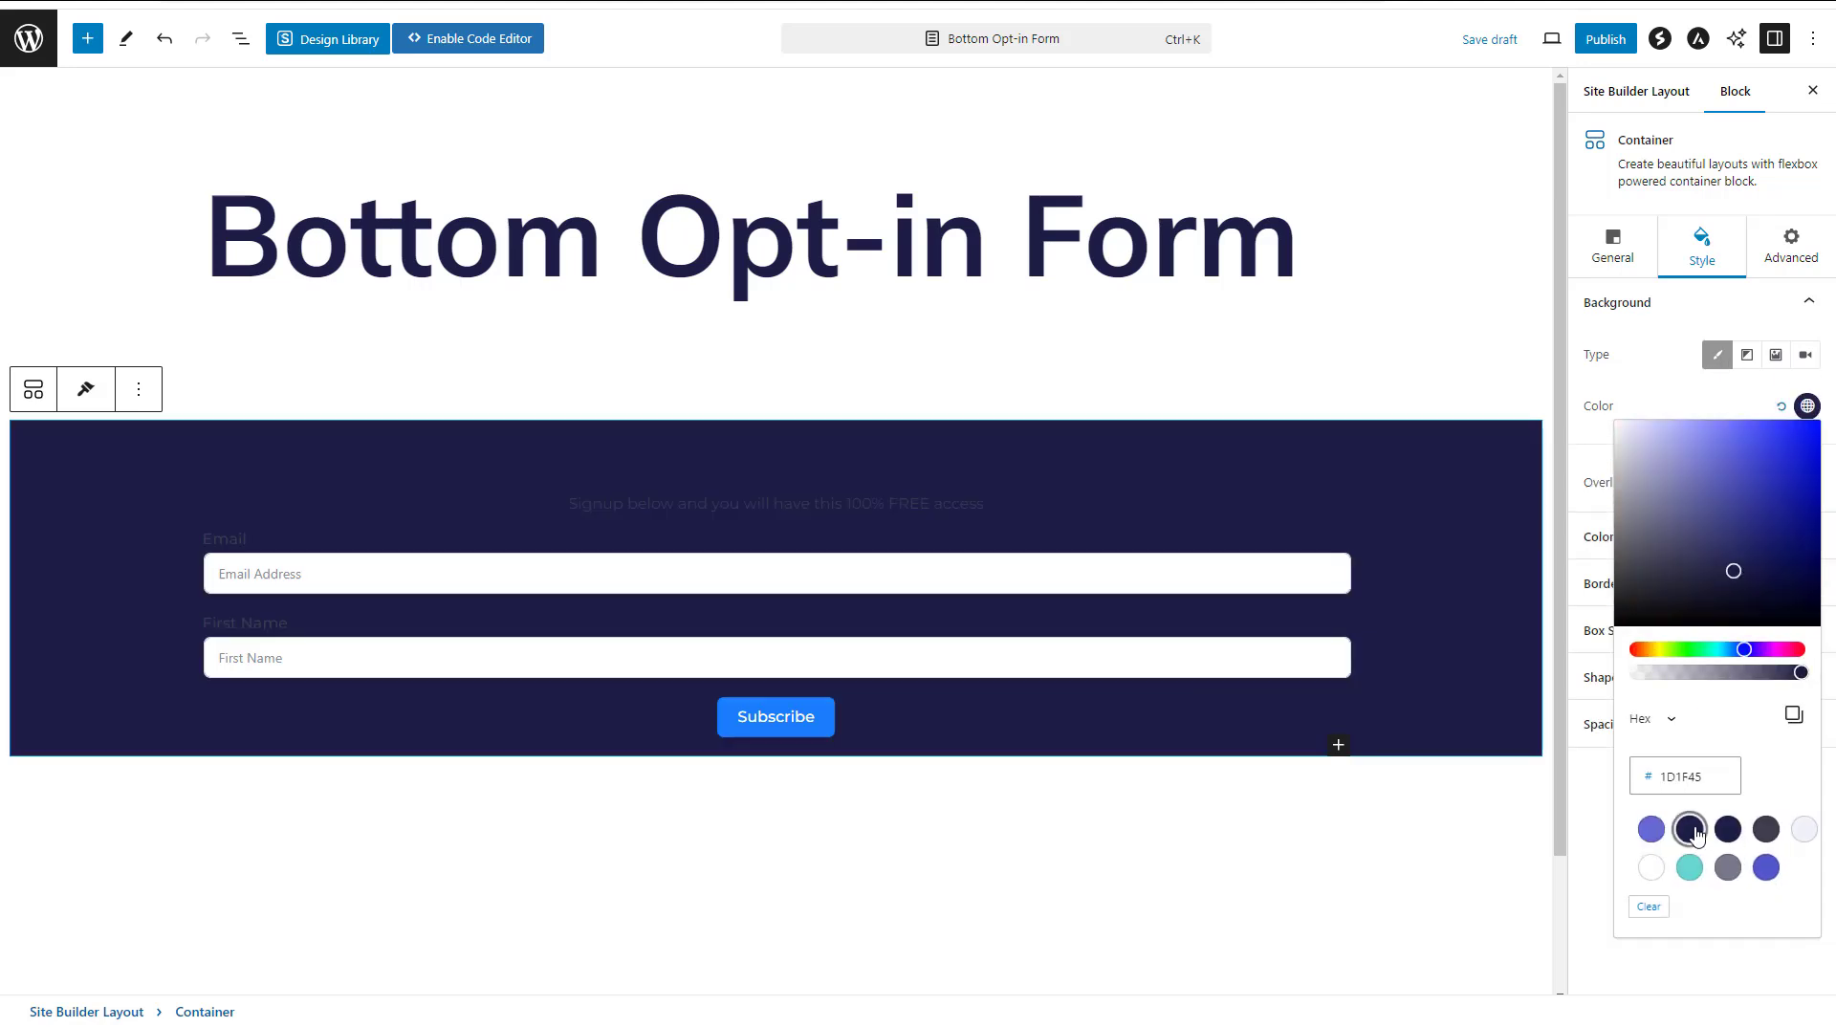
Set the text colour of both the heading and the paragraph below it to white
left_click(918, 464)
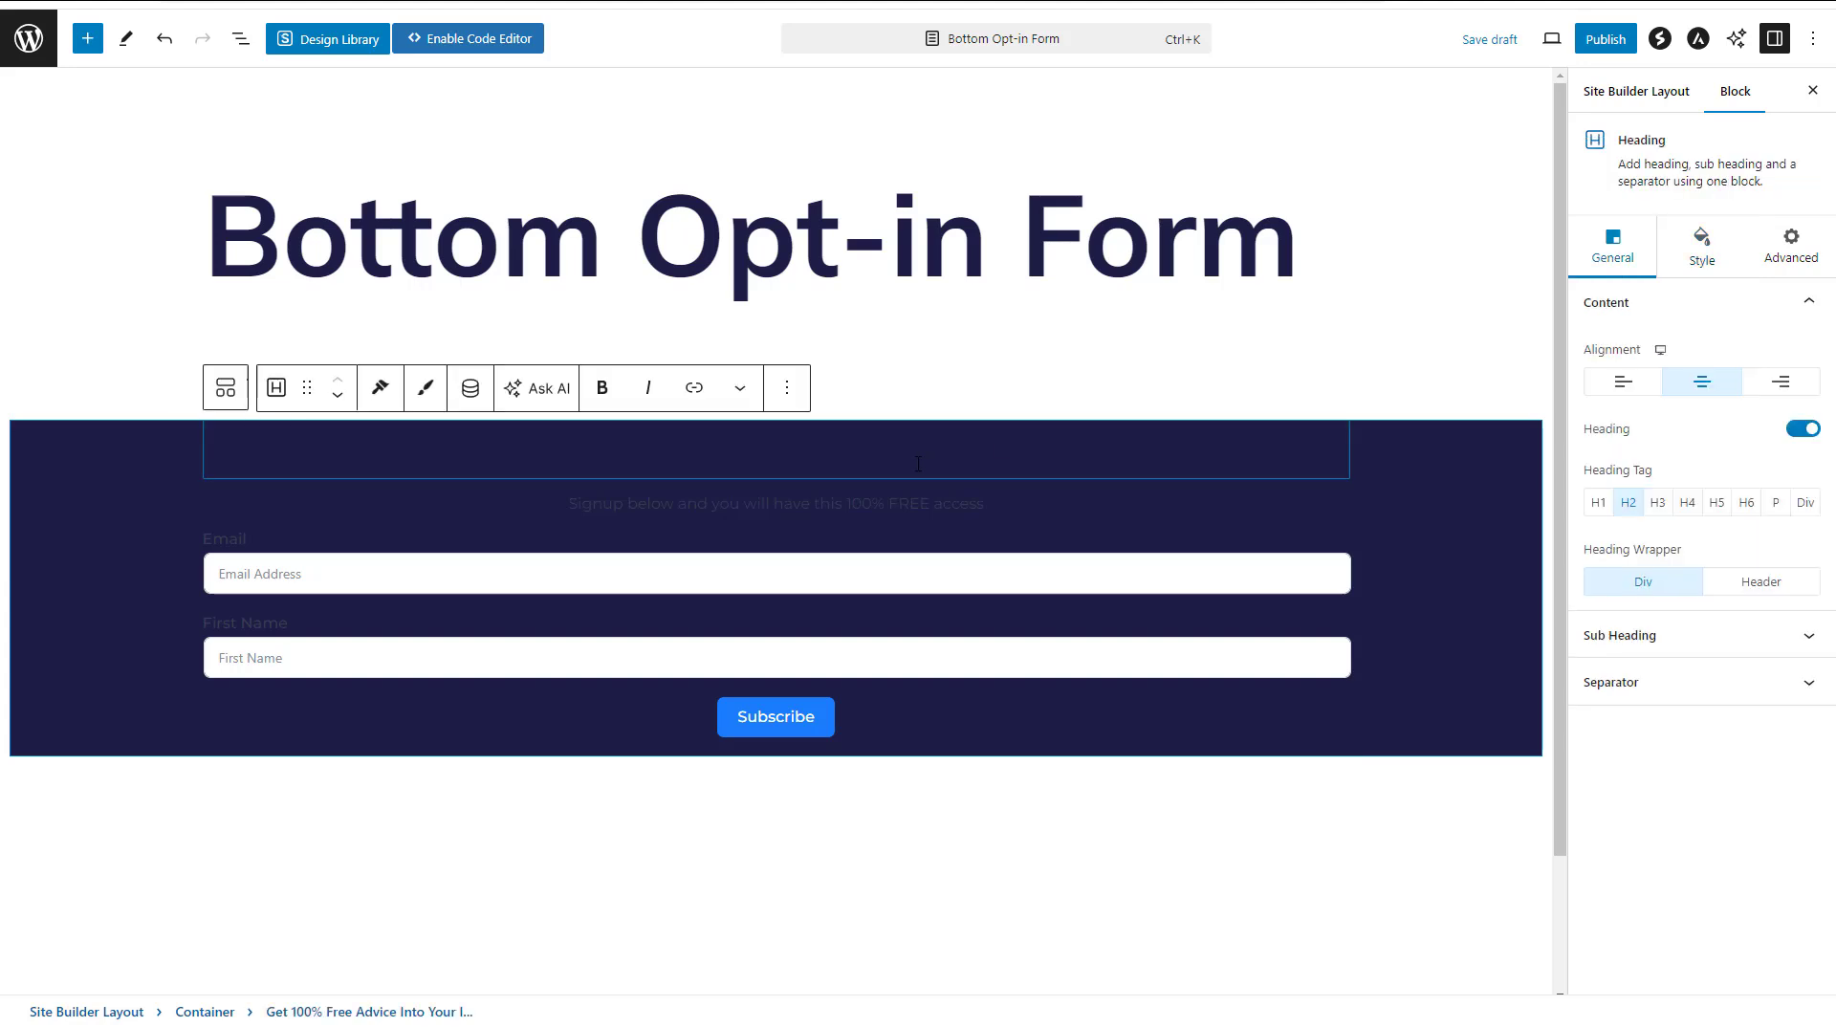
left_click(1702, 258)
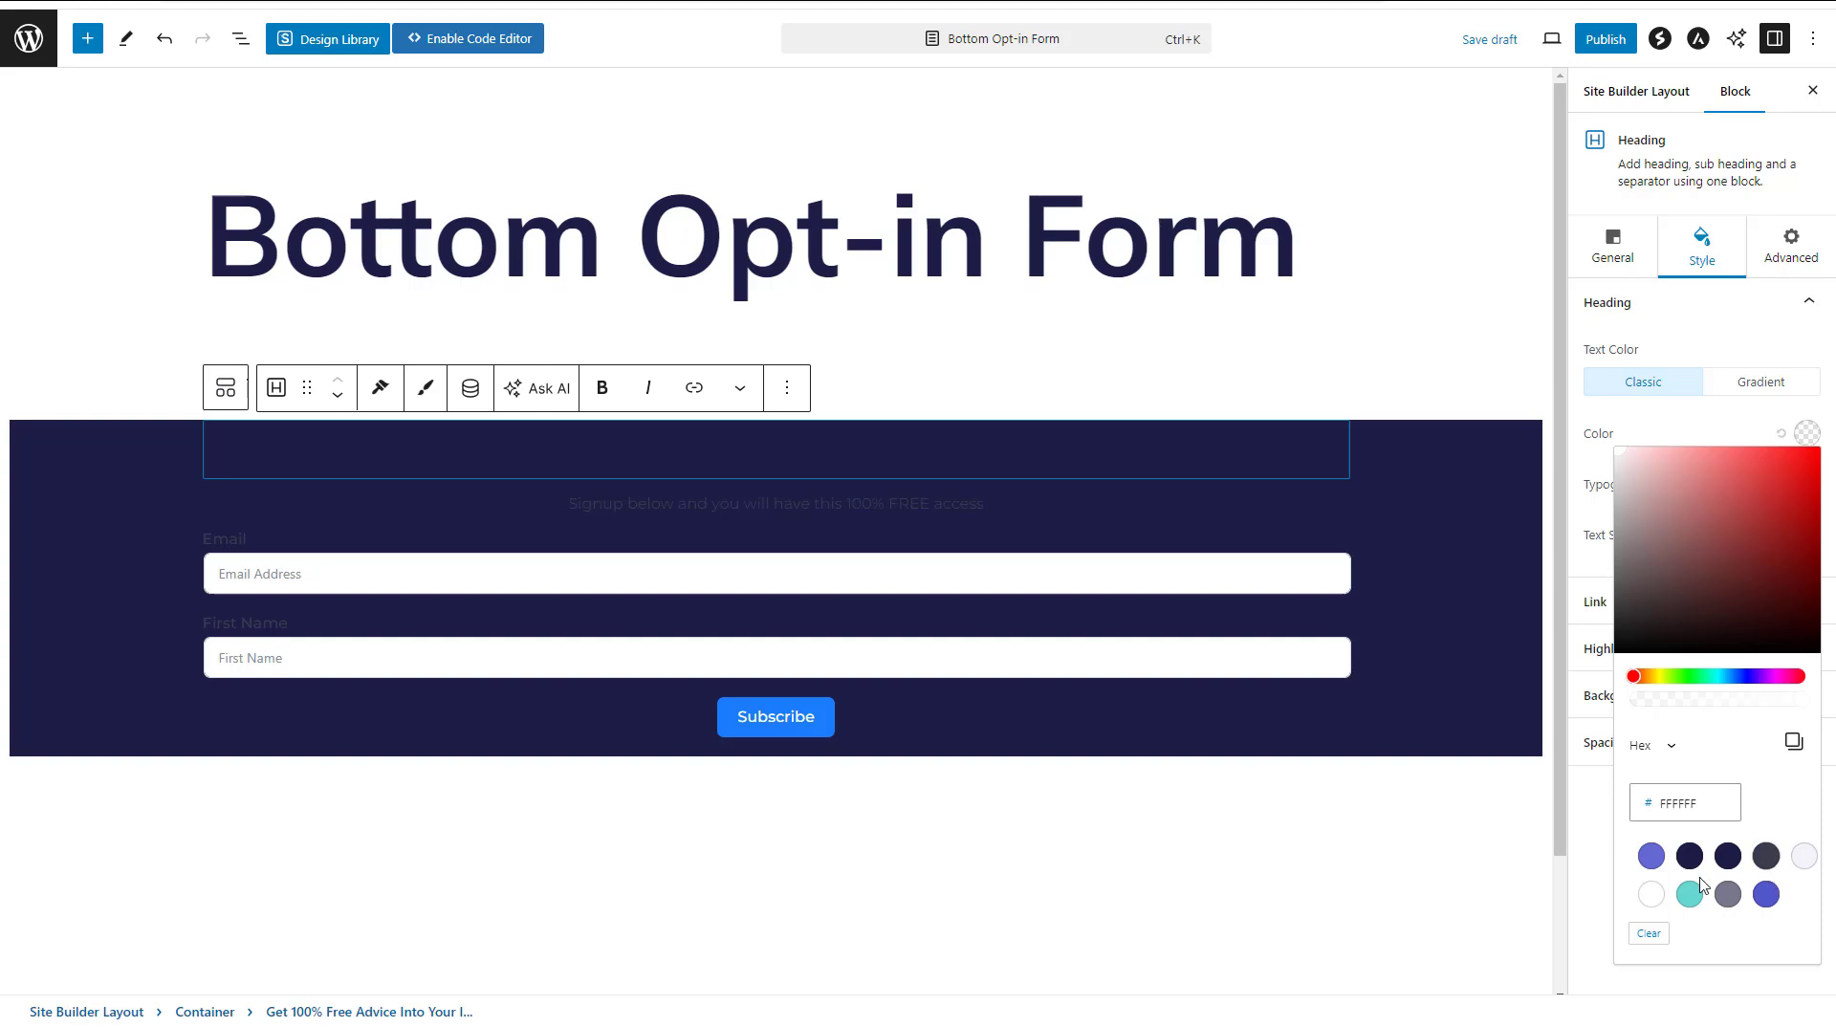
left_click(1651, 894)
left_click(874, 504)
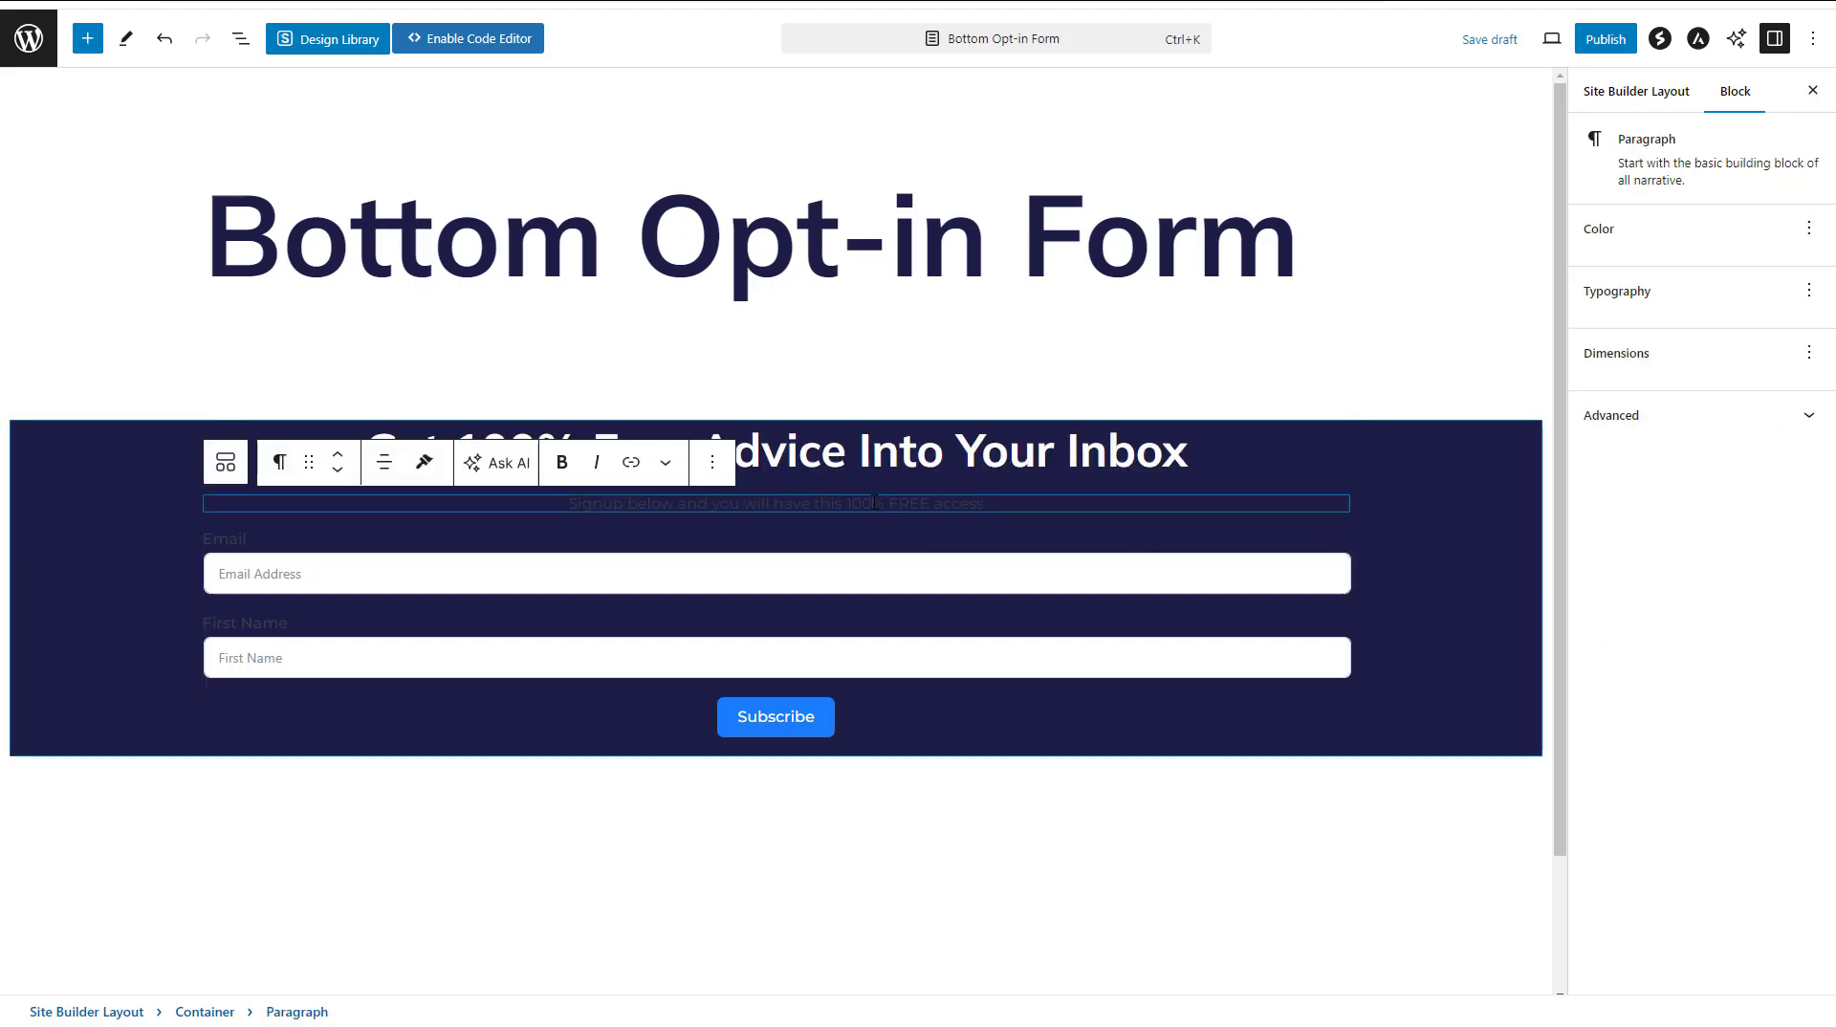
left_click(1603, 268)
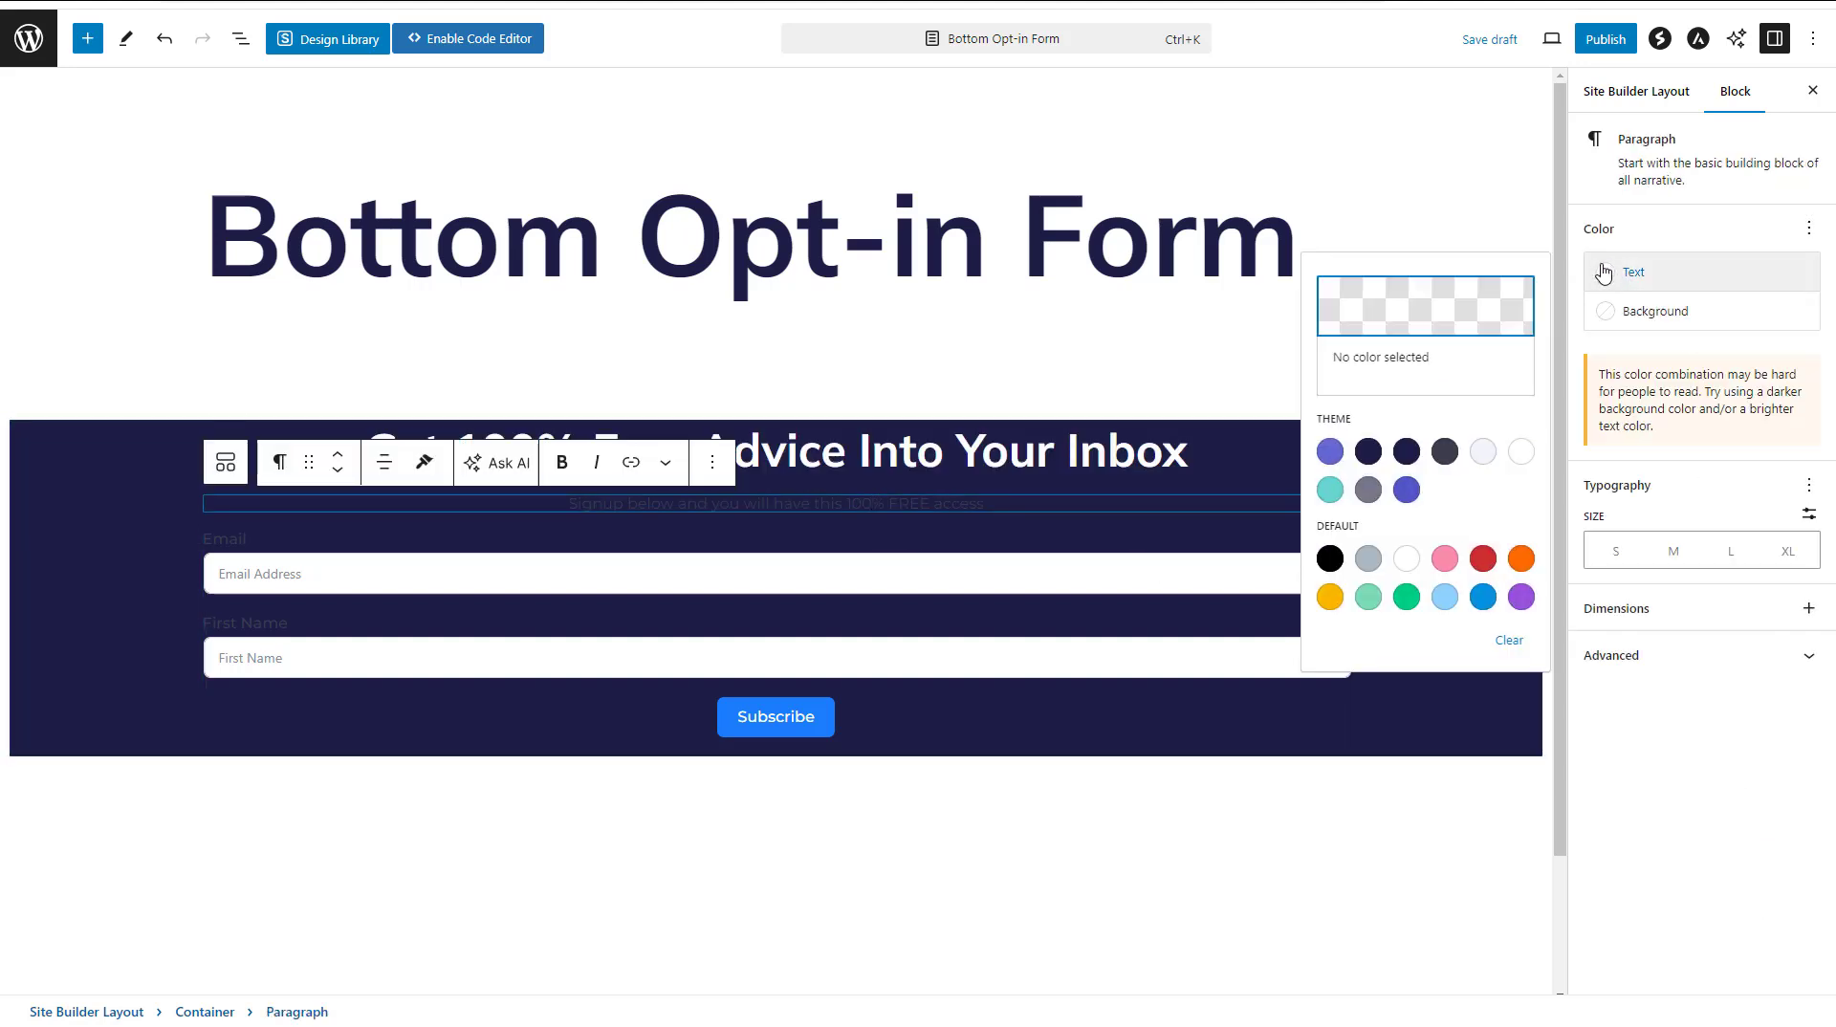
left_click(1403, 559)
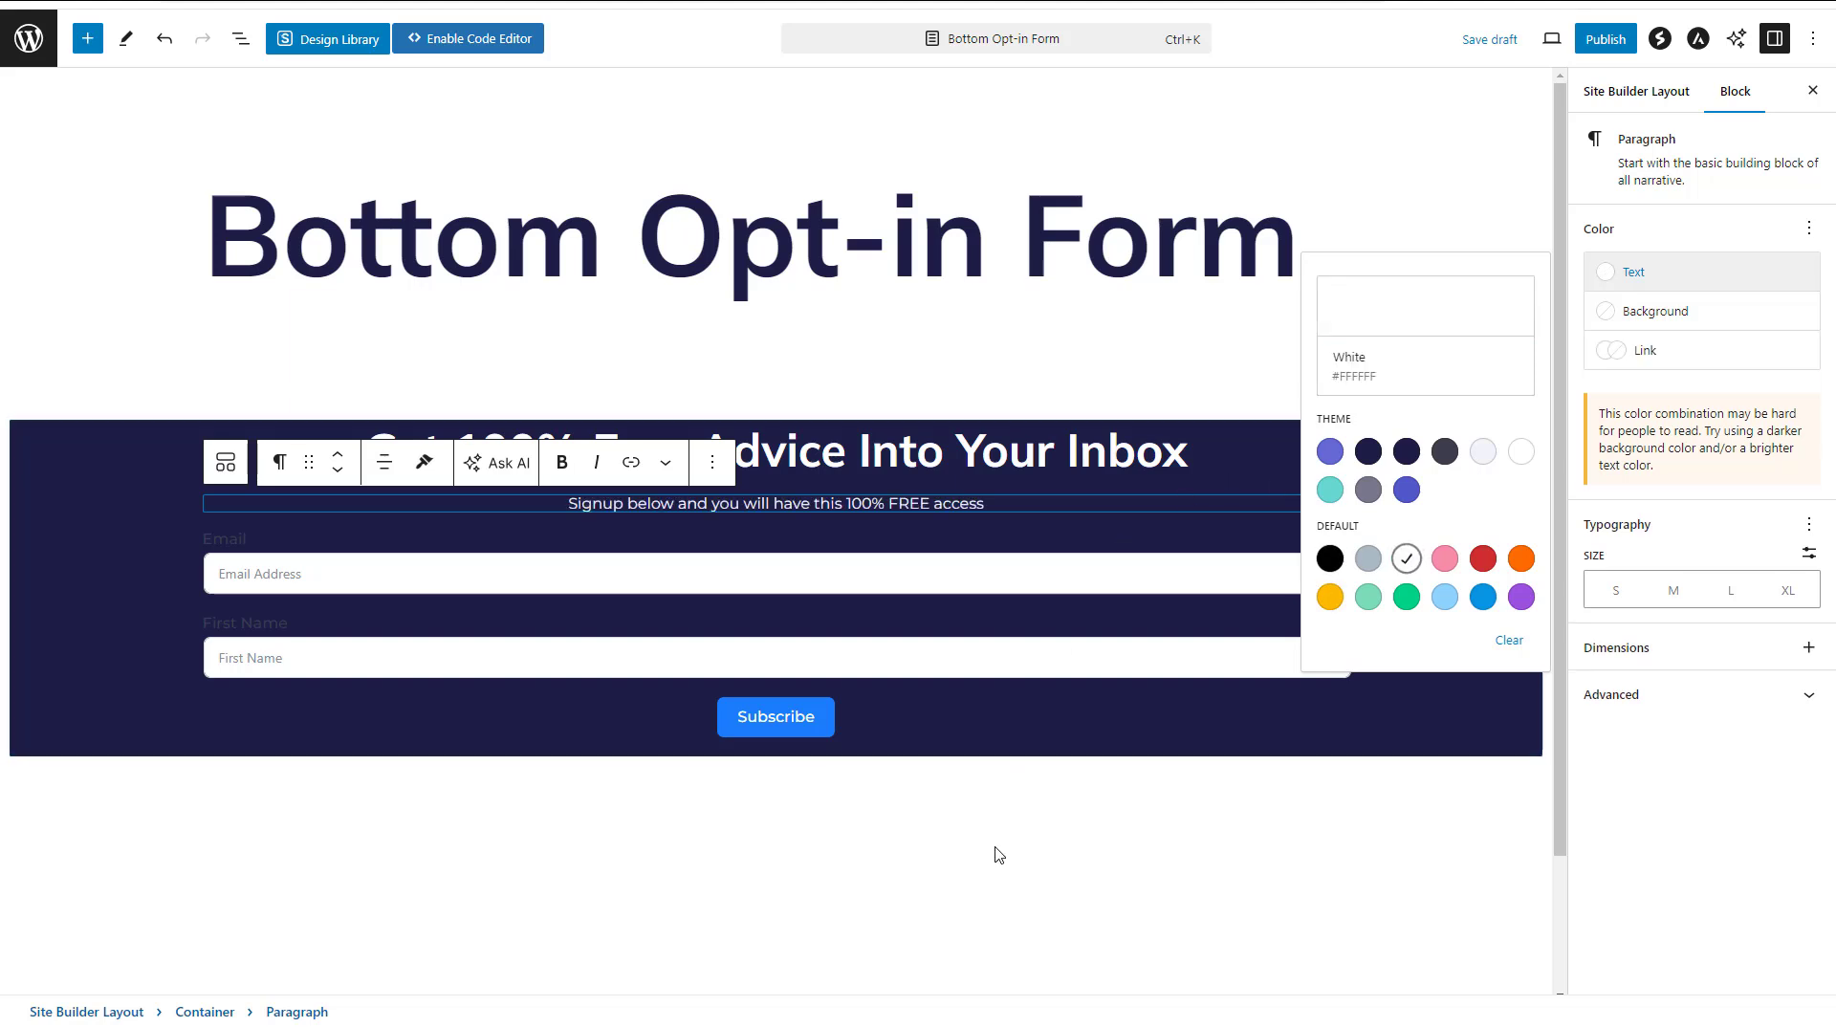
left_click(1004, 880)
Set the container's padding to 20 px on all four sides and publish the layout
left_click(1391, 433)
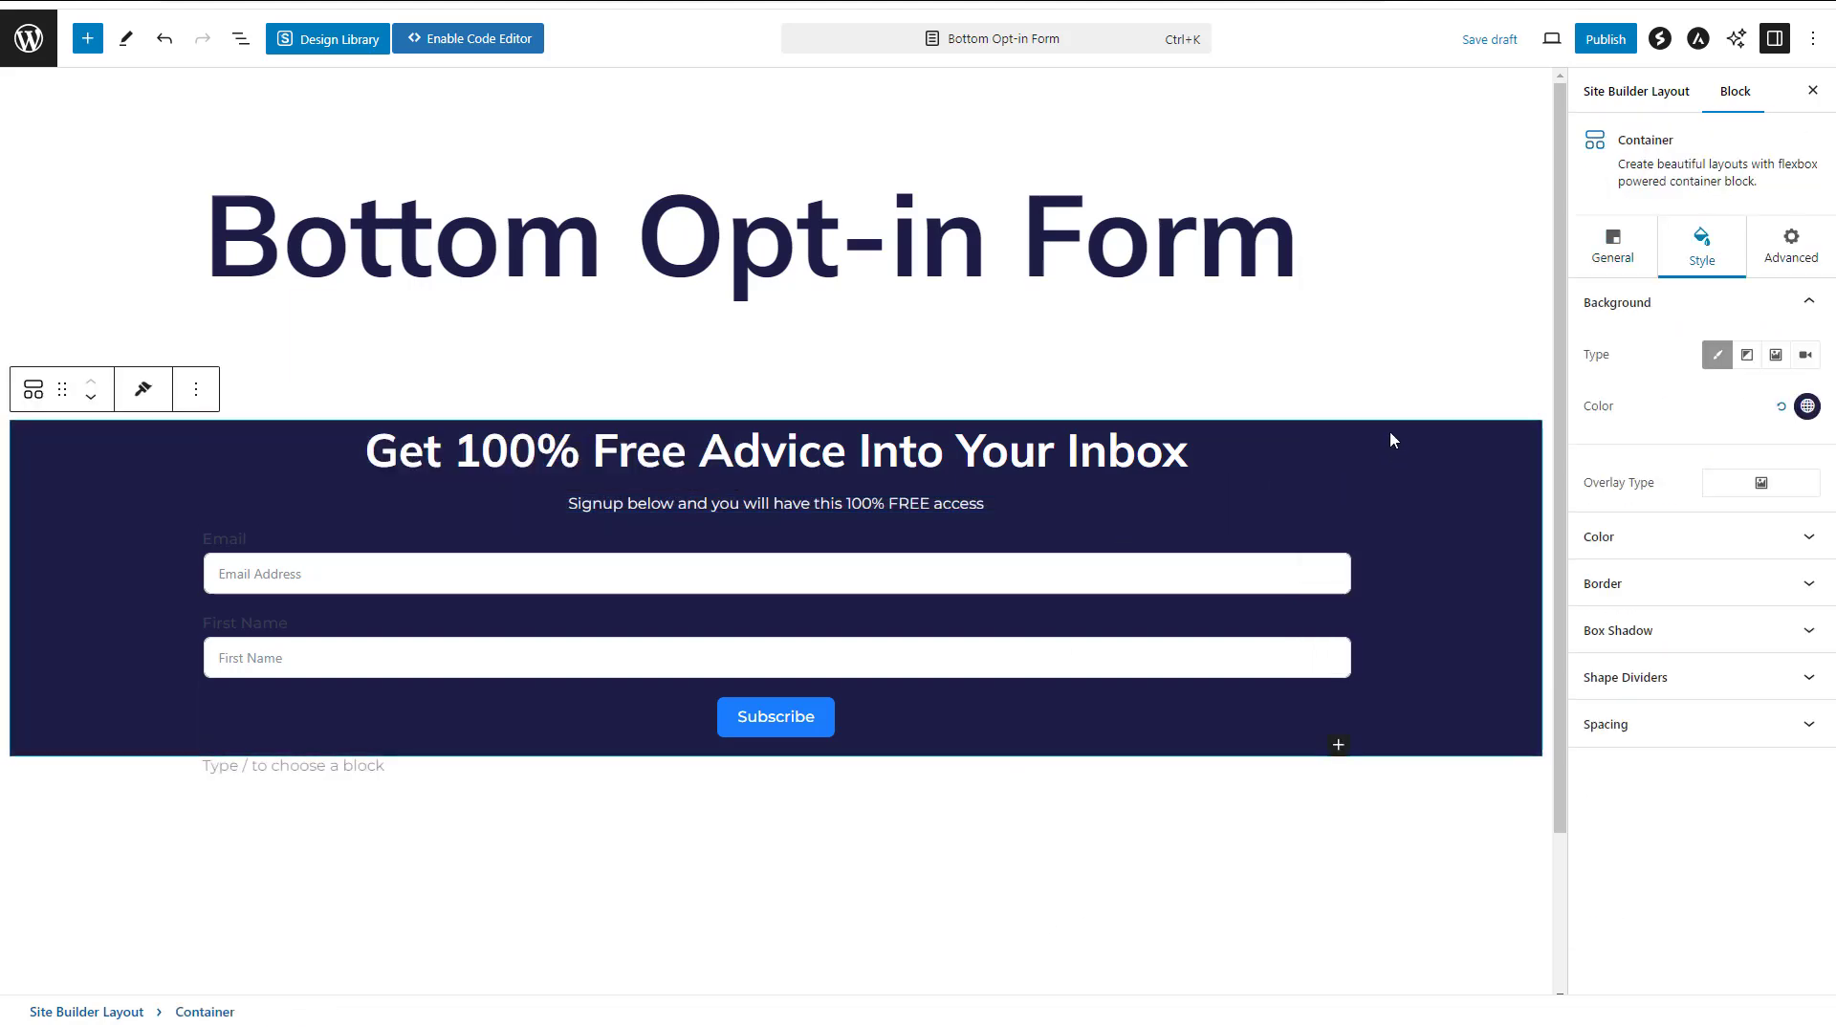
left_click(1683, 735)
left_click(1735, 782)
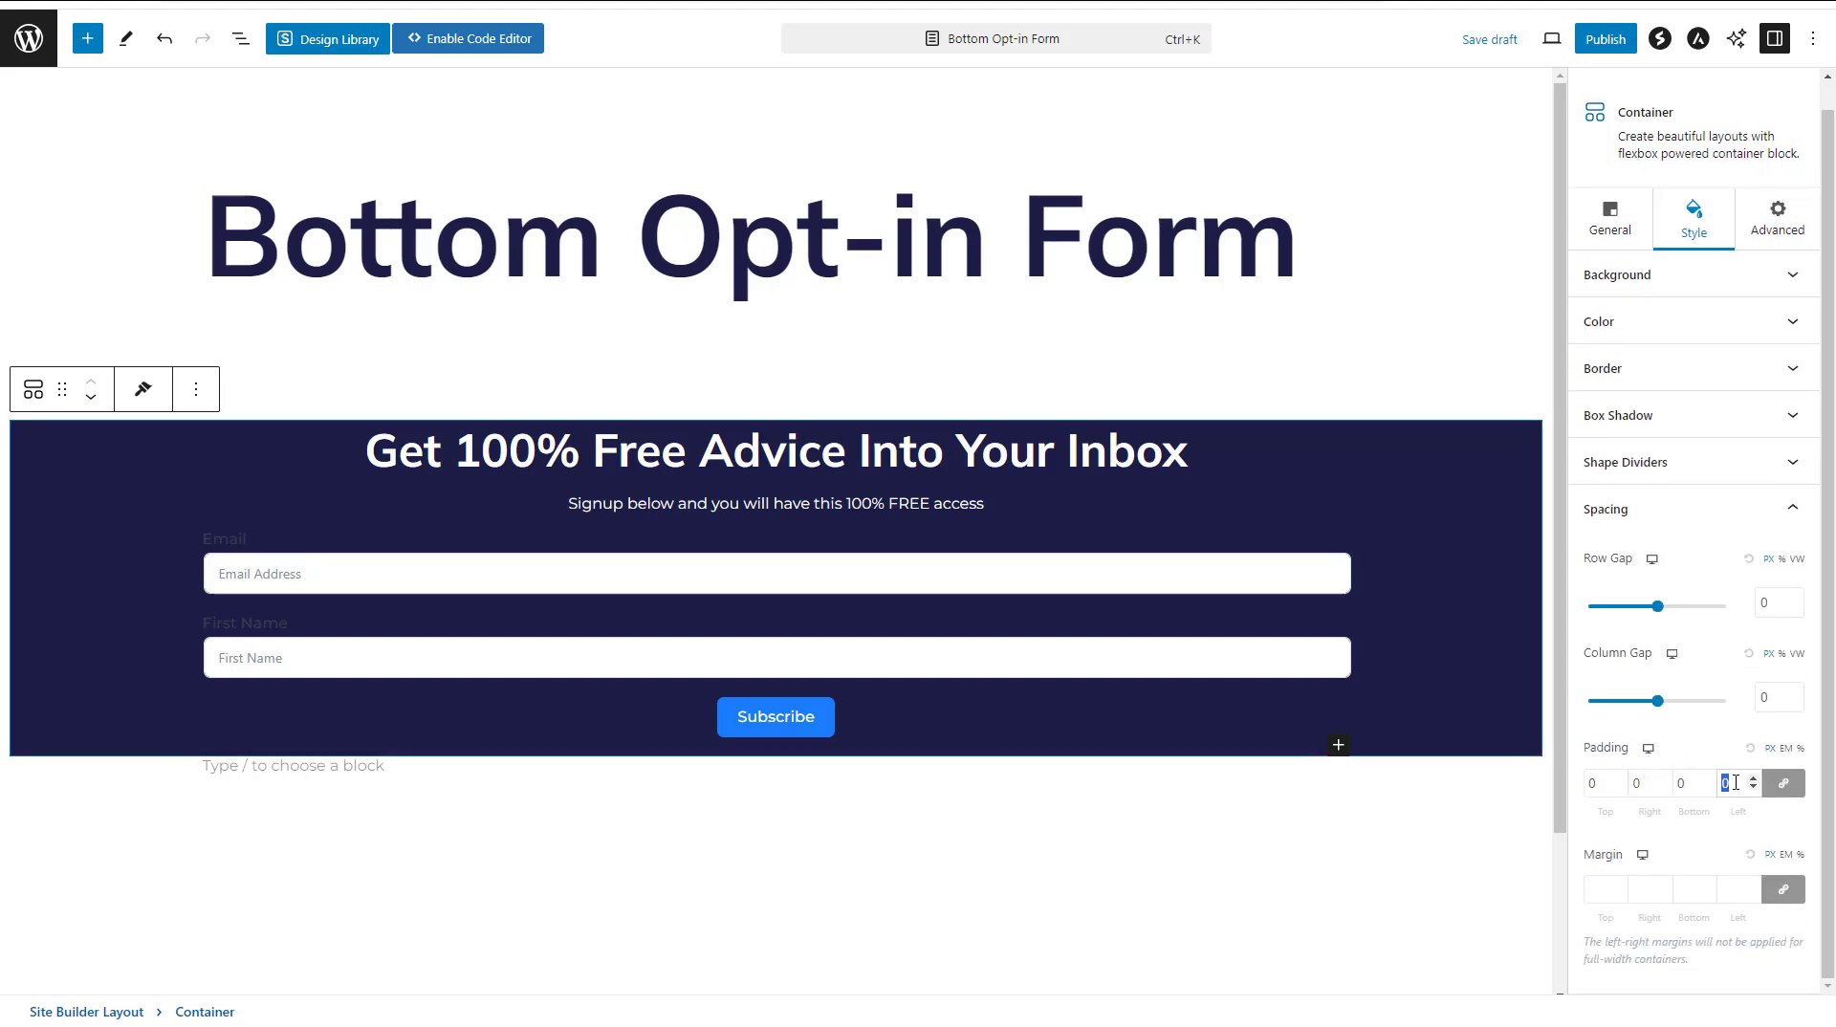
type("20")
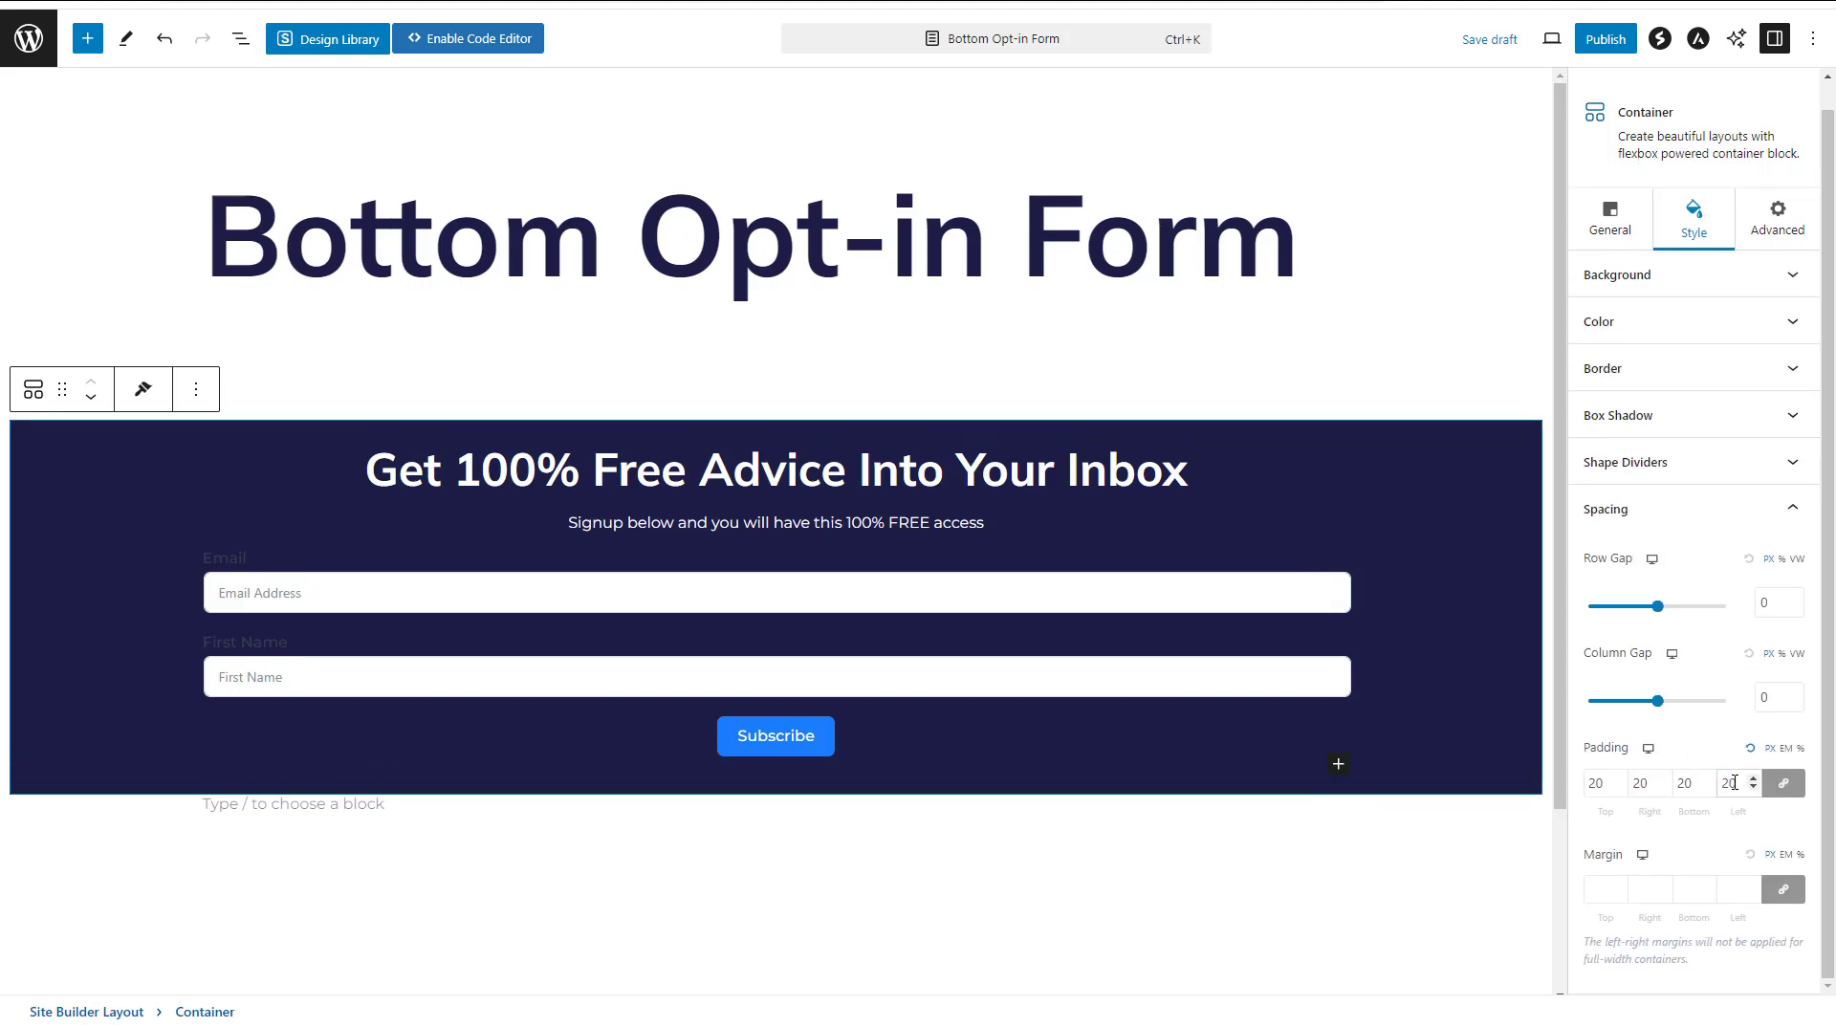
left_click(1606, 39)
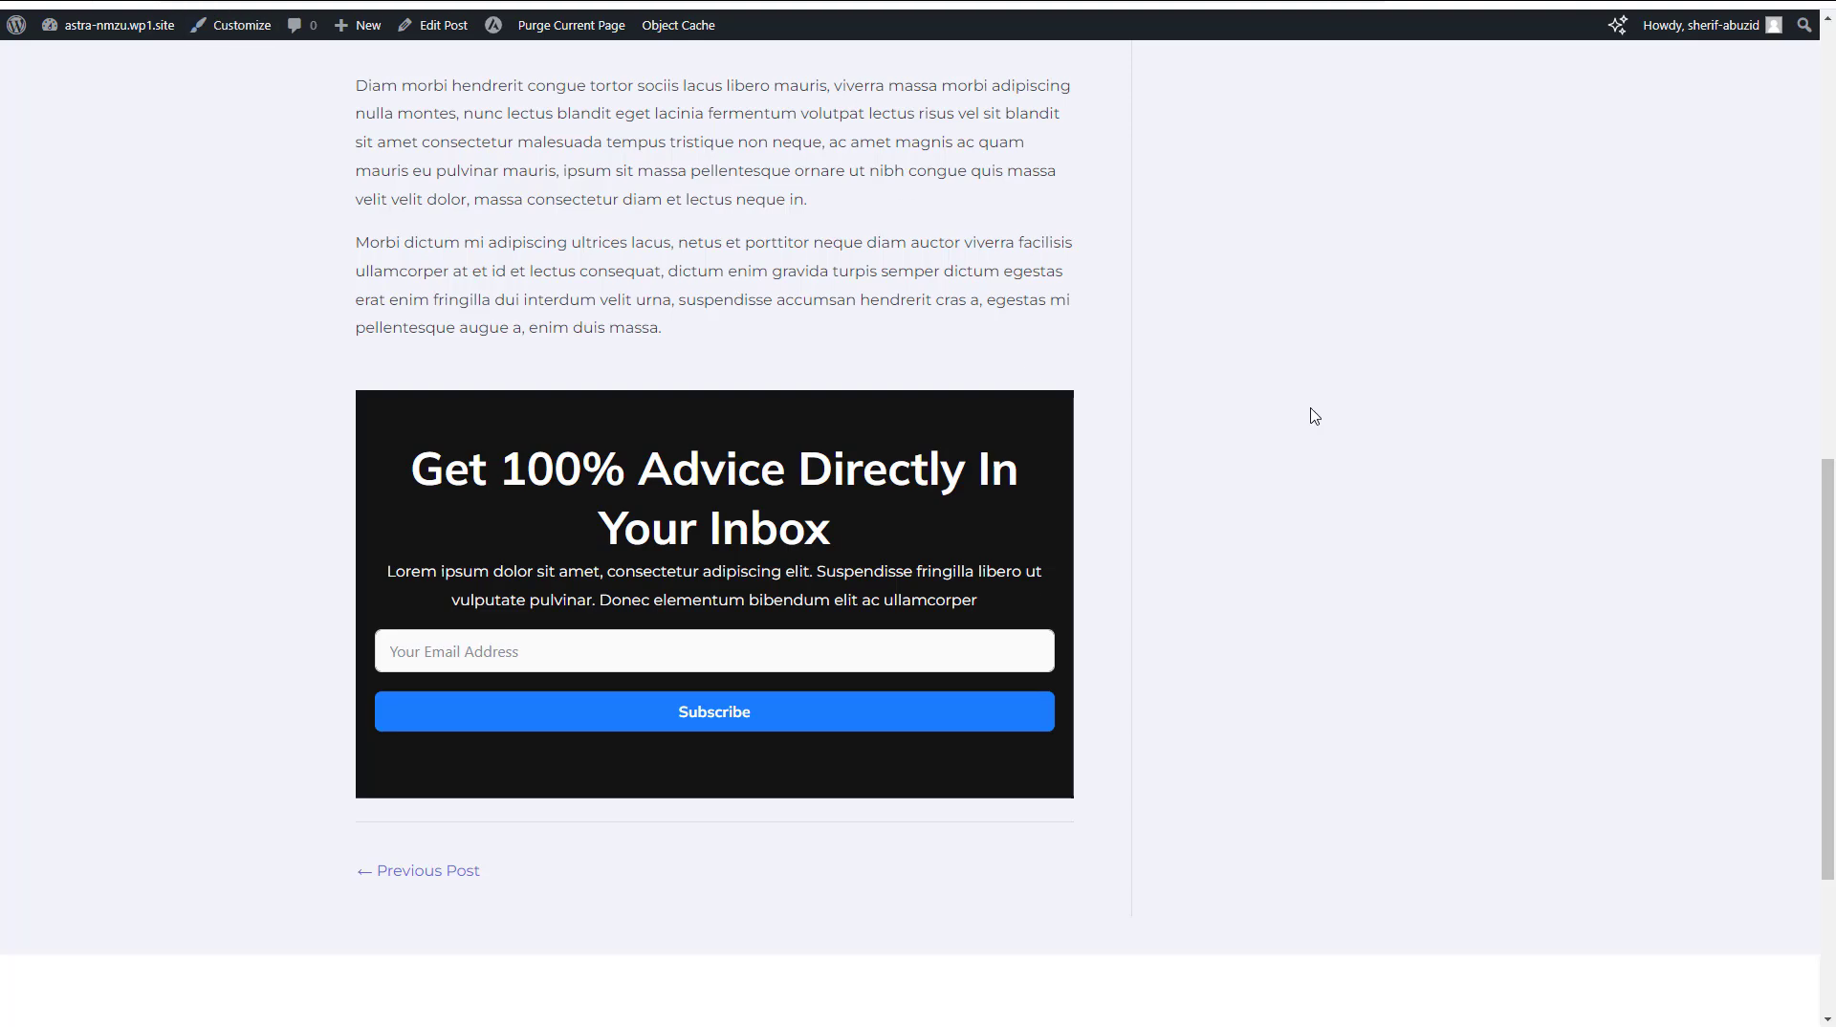
scroll(1315, 416, "down", 10)
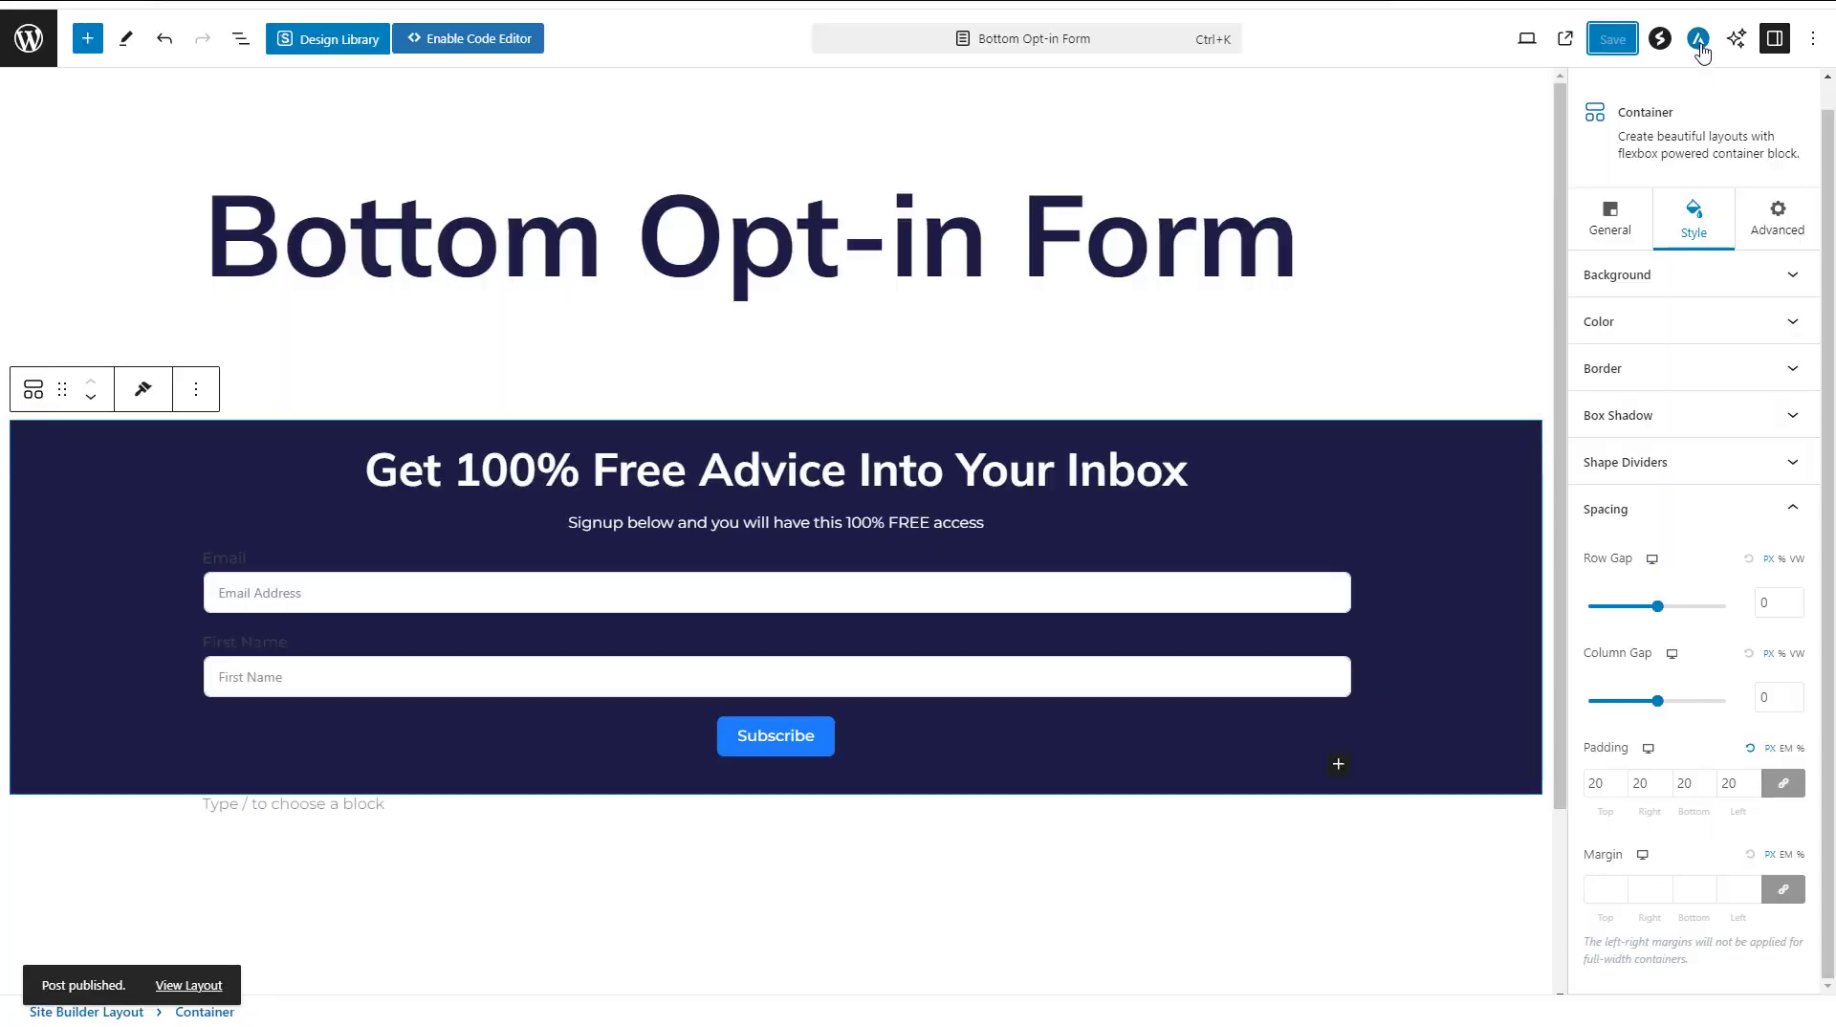
Set the layout's hook placement to Entry Bottom and open its Display and User Conditions
left_click(1699, 48)
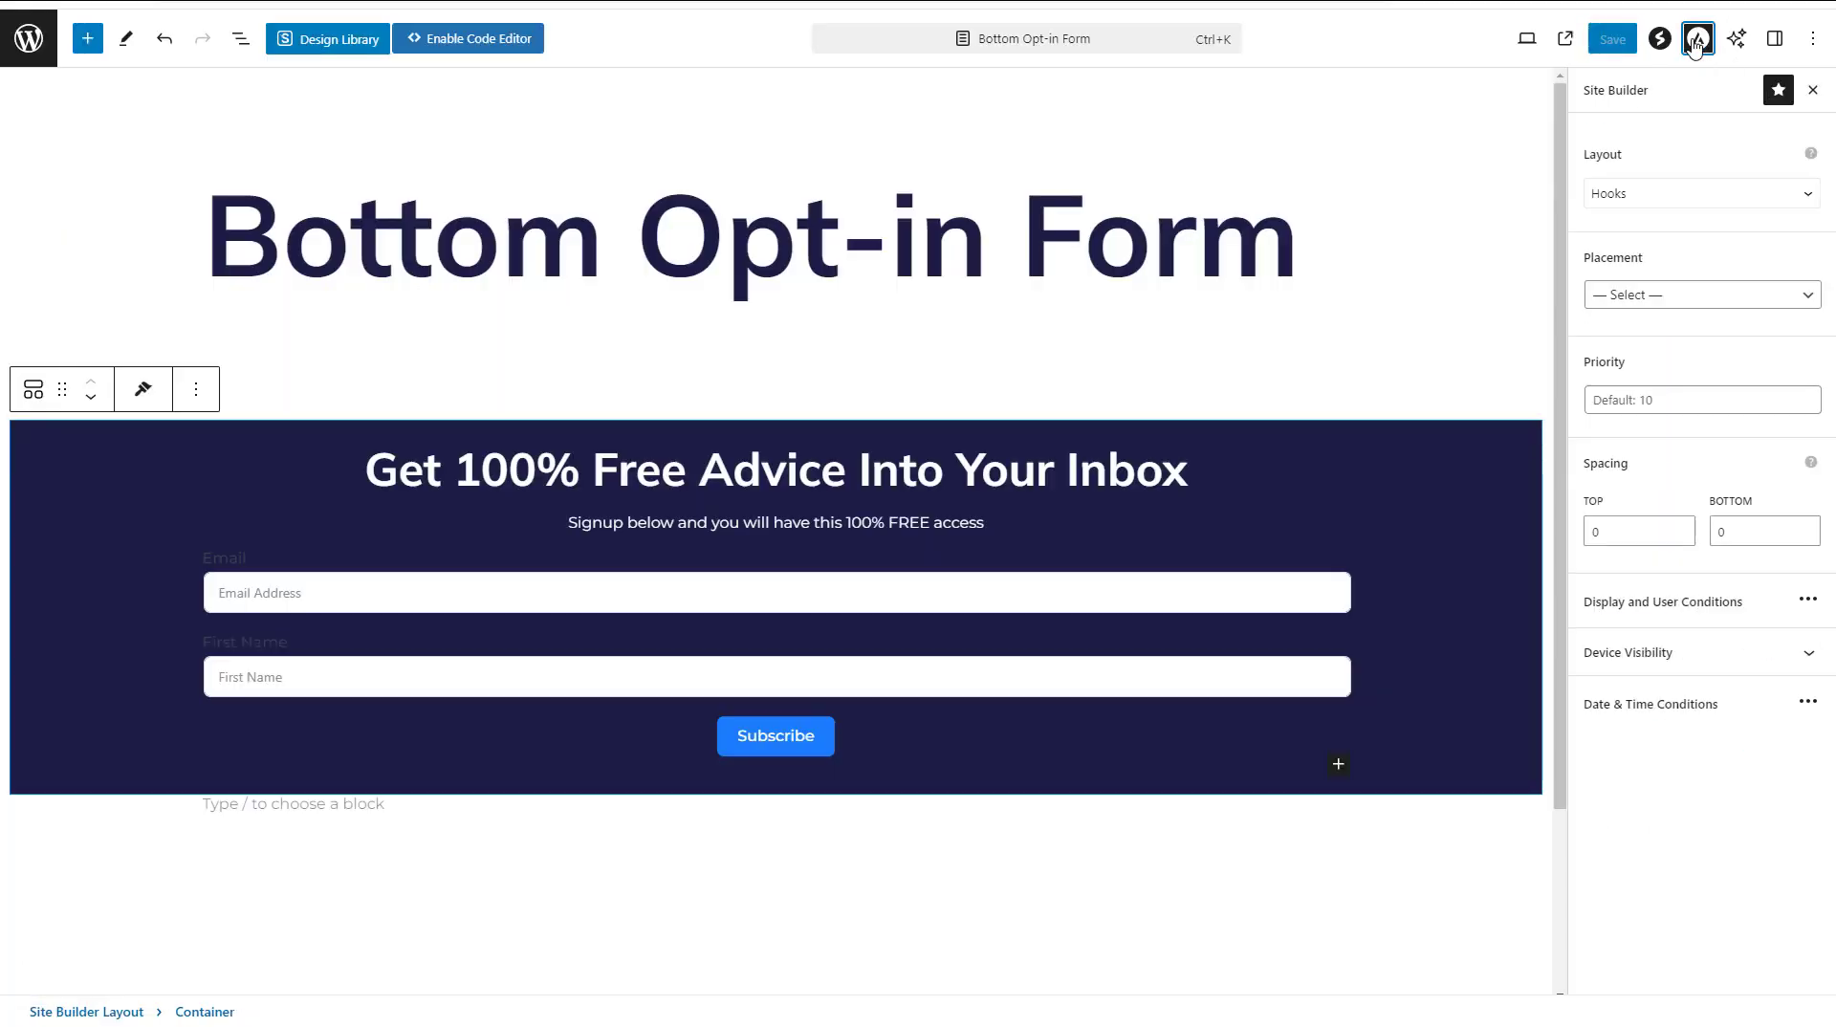
left_click(1683, 287)
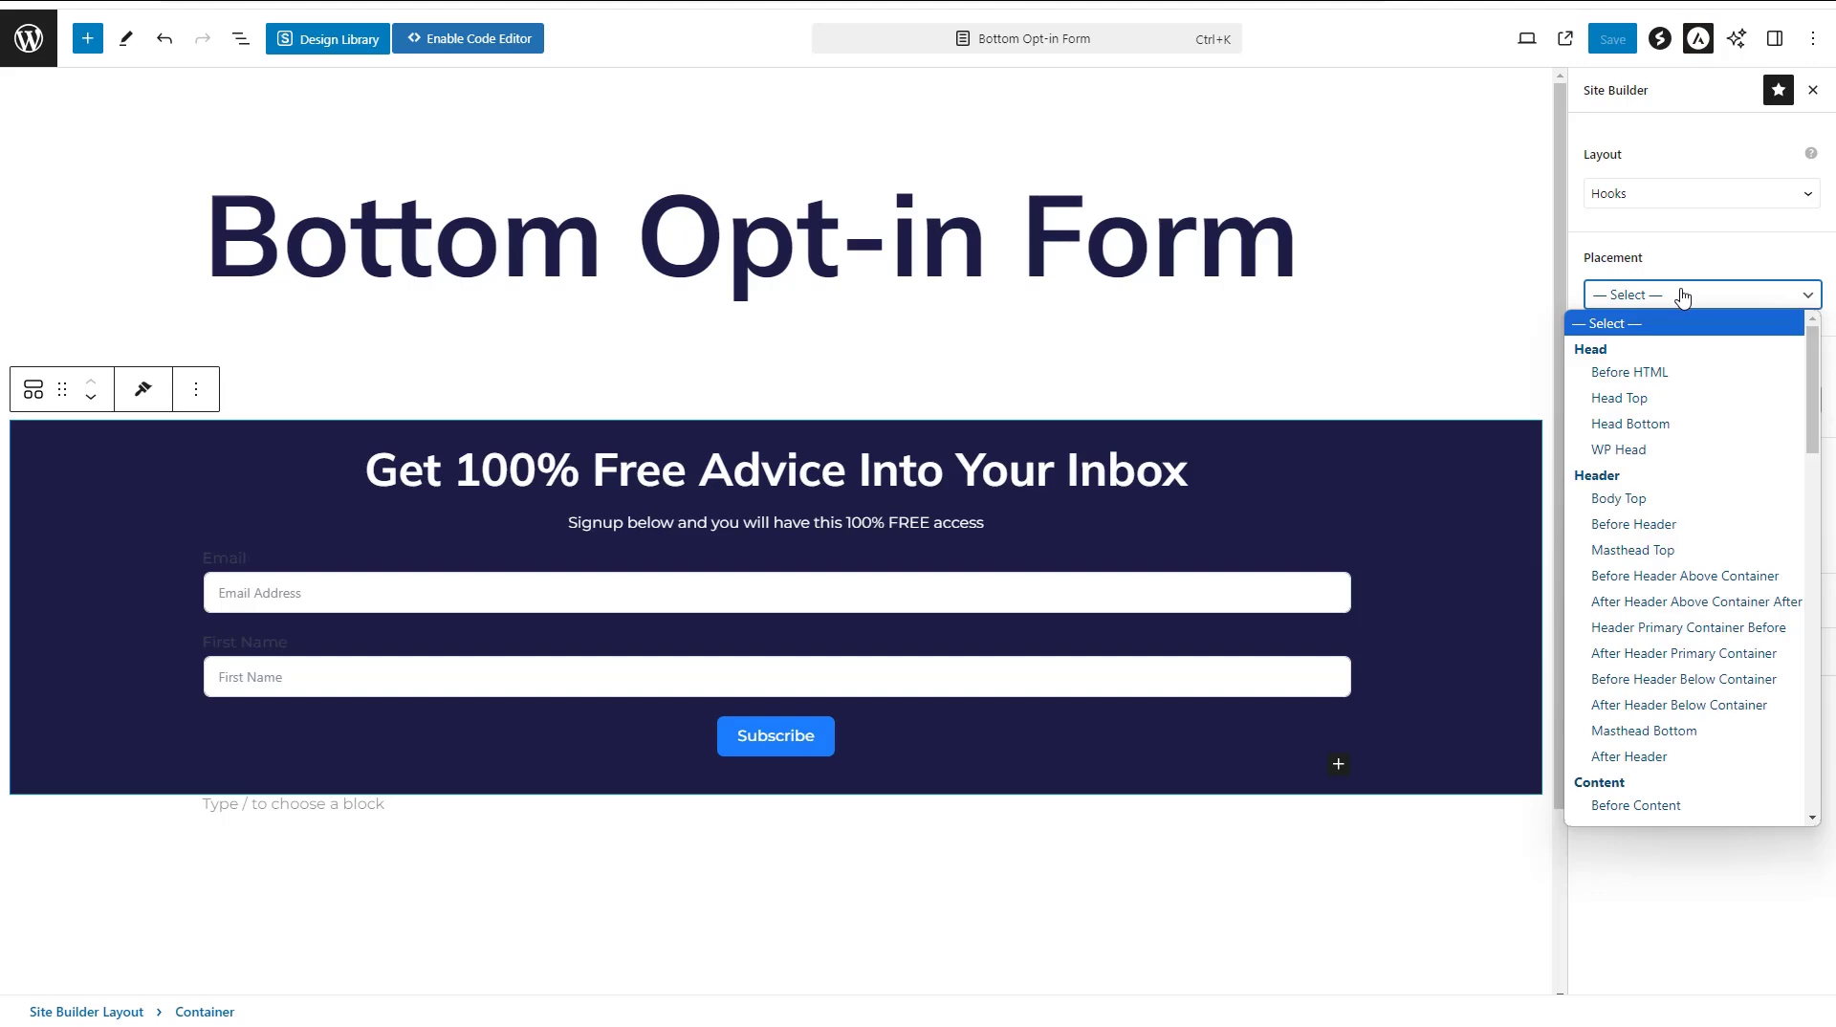
left_click_drag(1812, 415, 1829, 667)
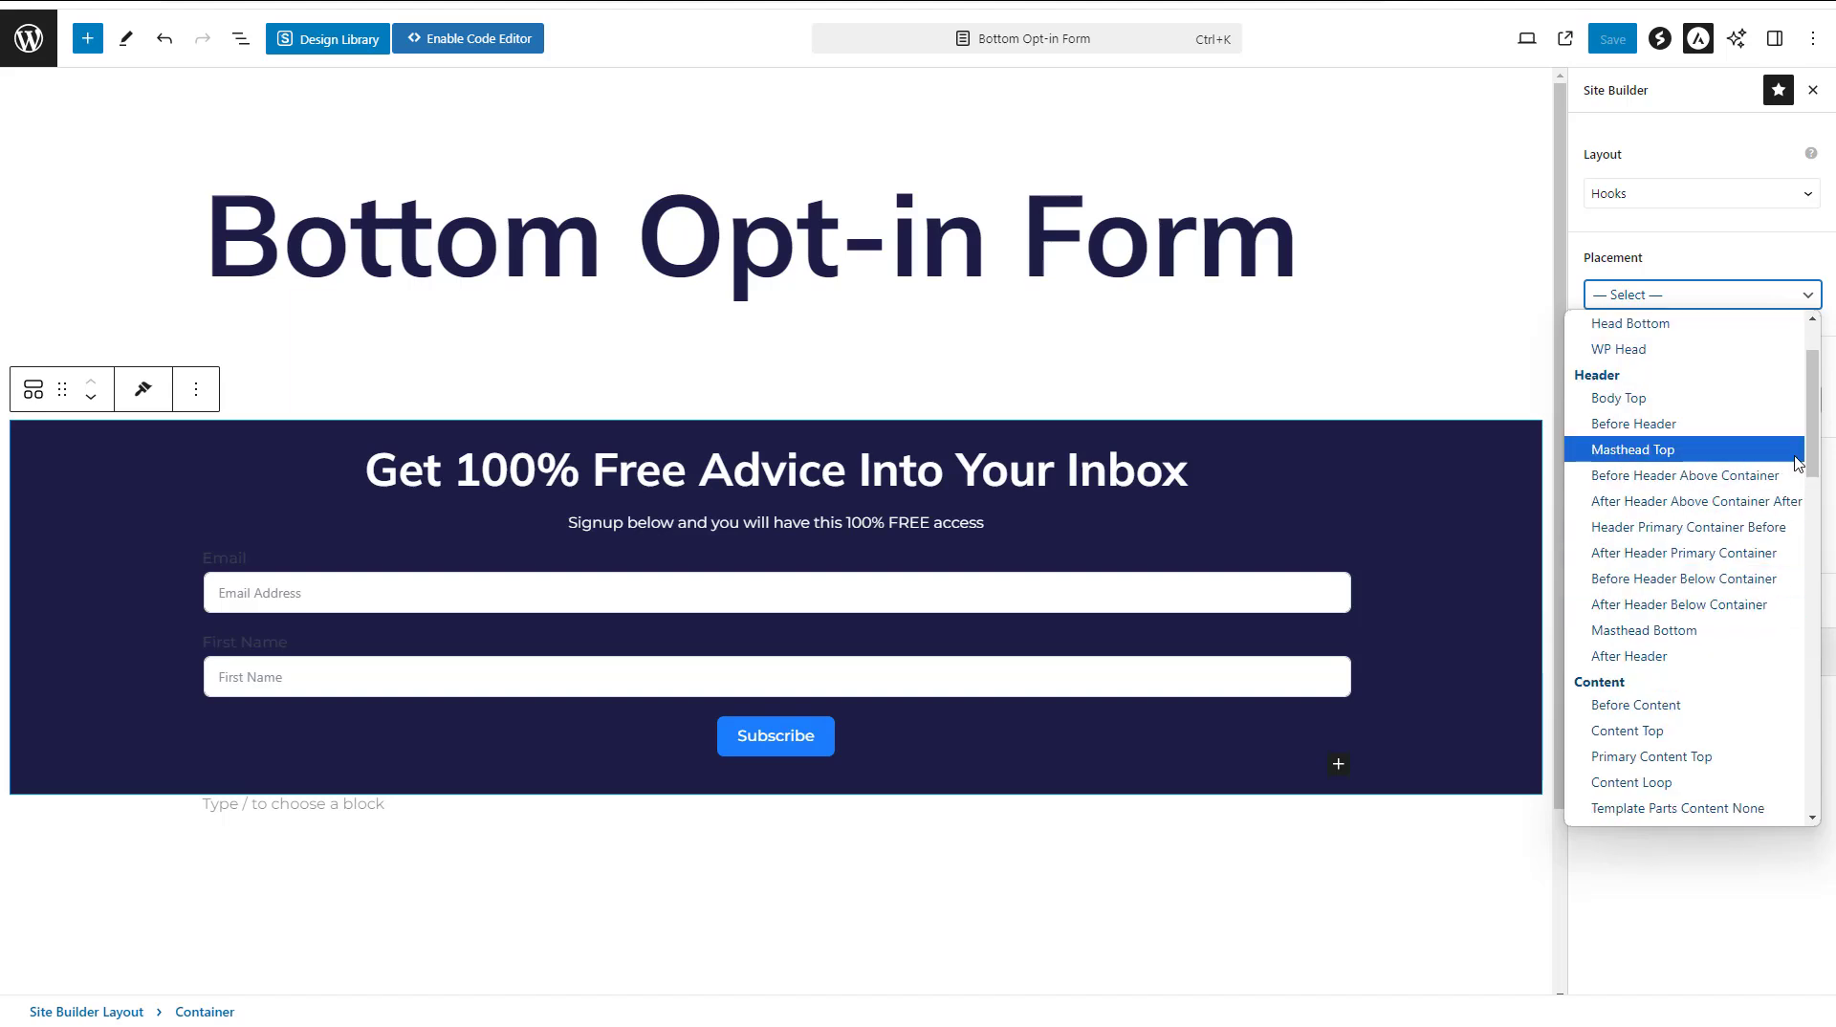
left_click_drag(1811, 445, 1824, 657)
scroll(1822, 665, "down", 2)
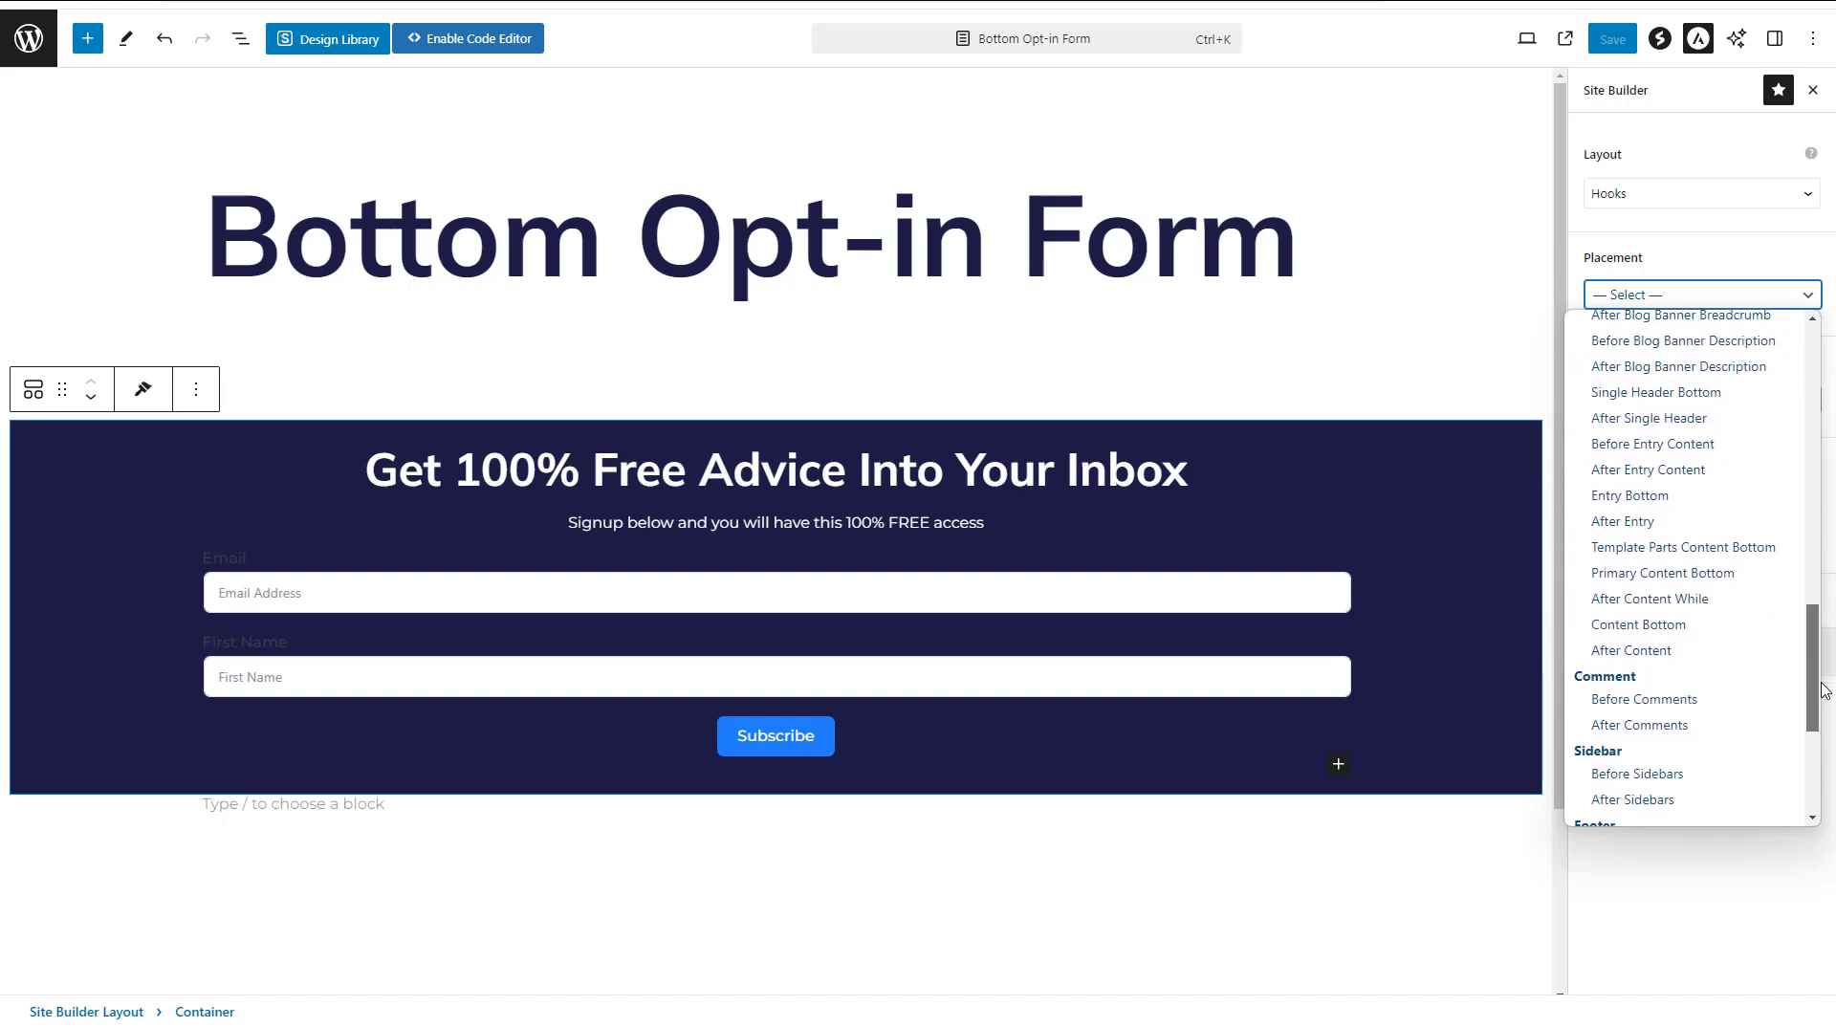
left_click(1680, 497)
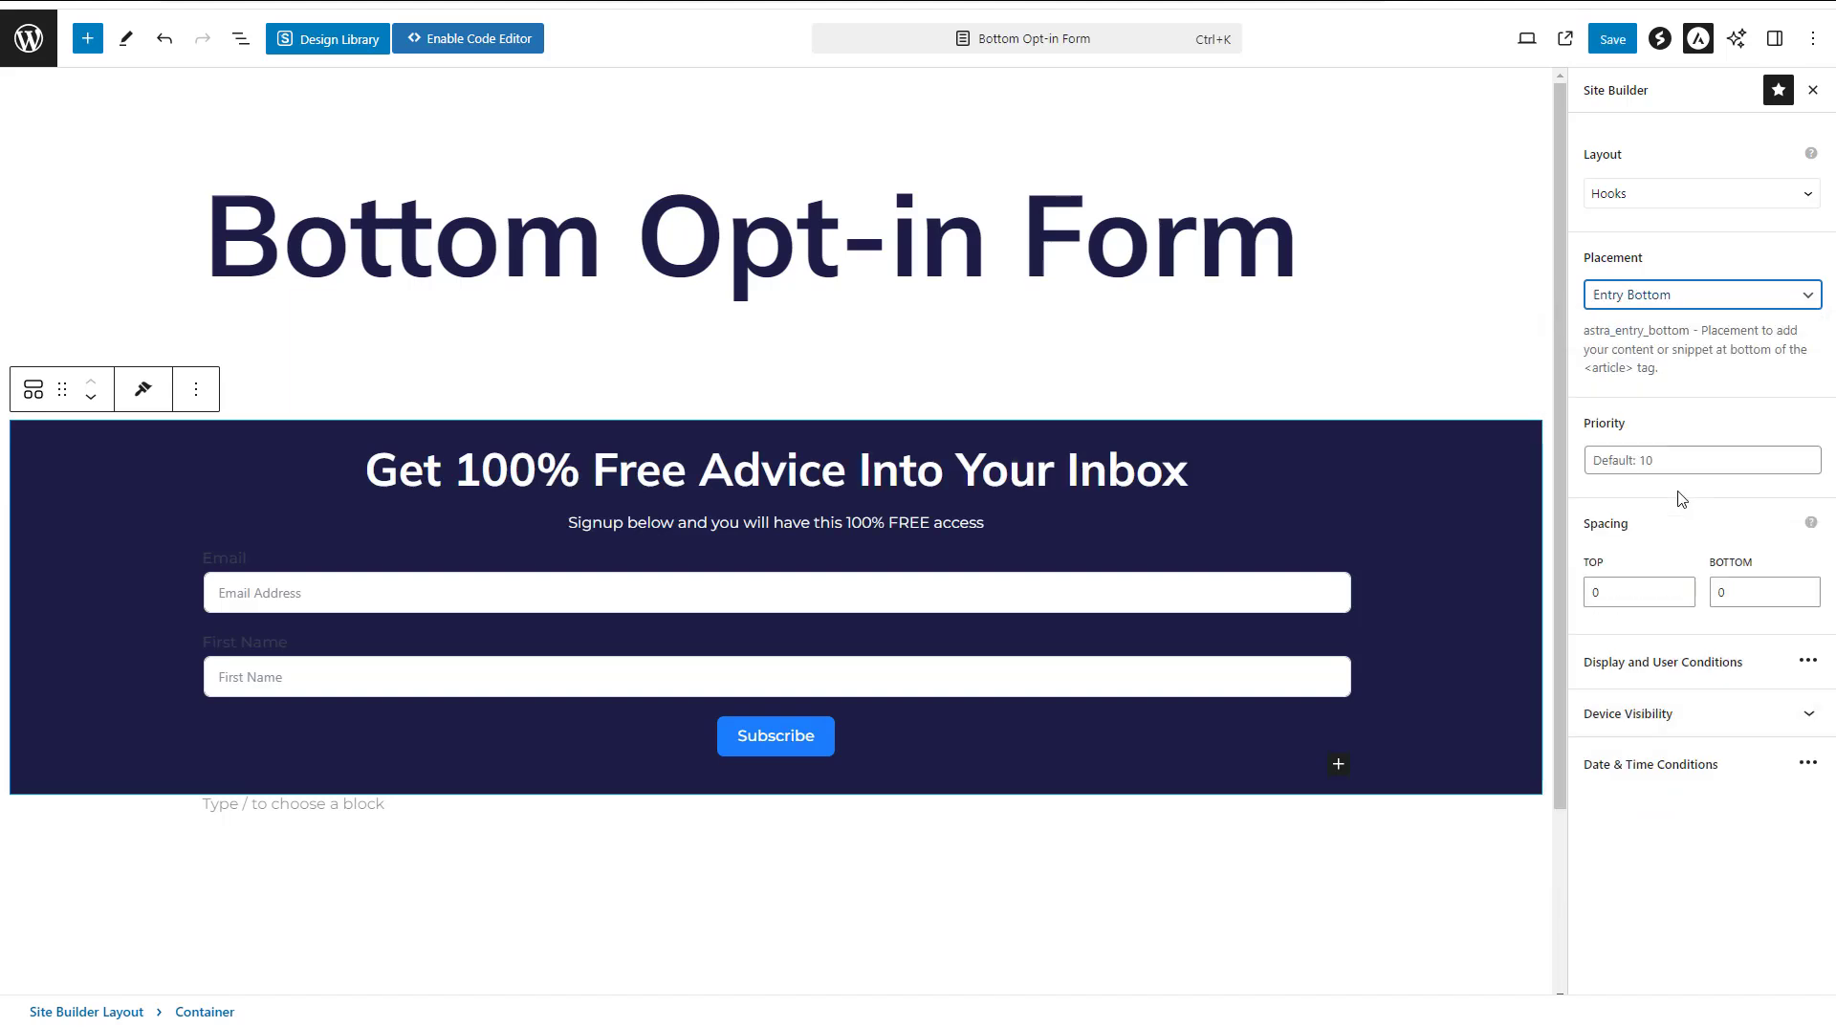
left_click(1673, 661)
Set the Display On condition to Specific Pages / Posts / Taxonomies, etc. and open its target selection
left_click(1009, 435)
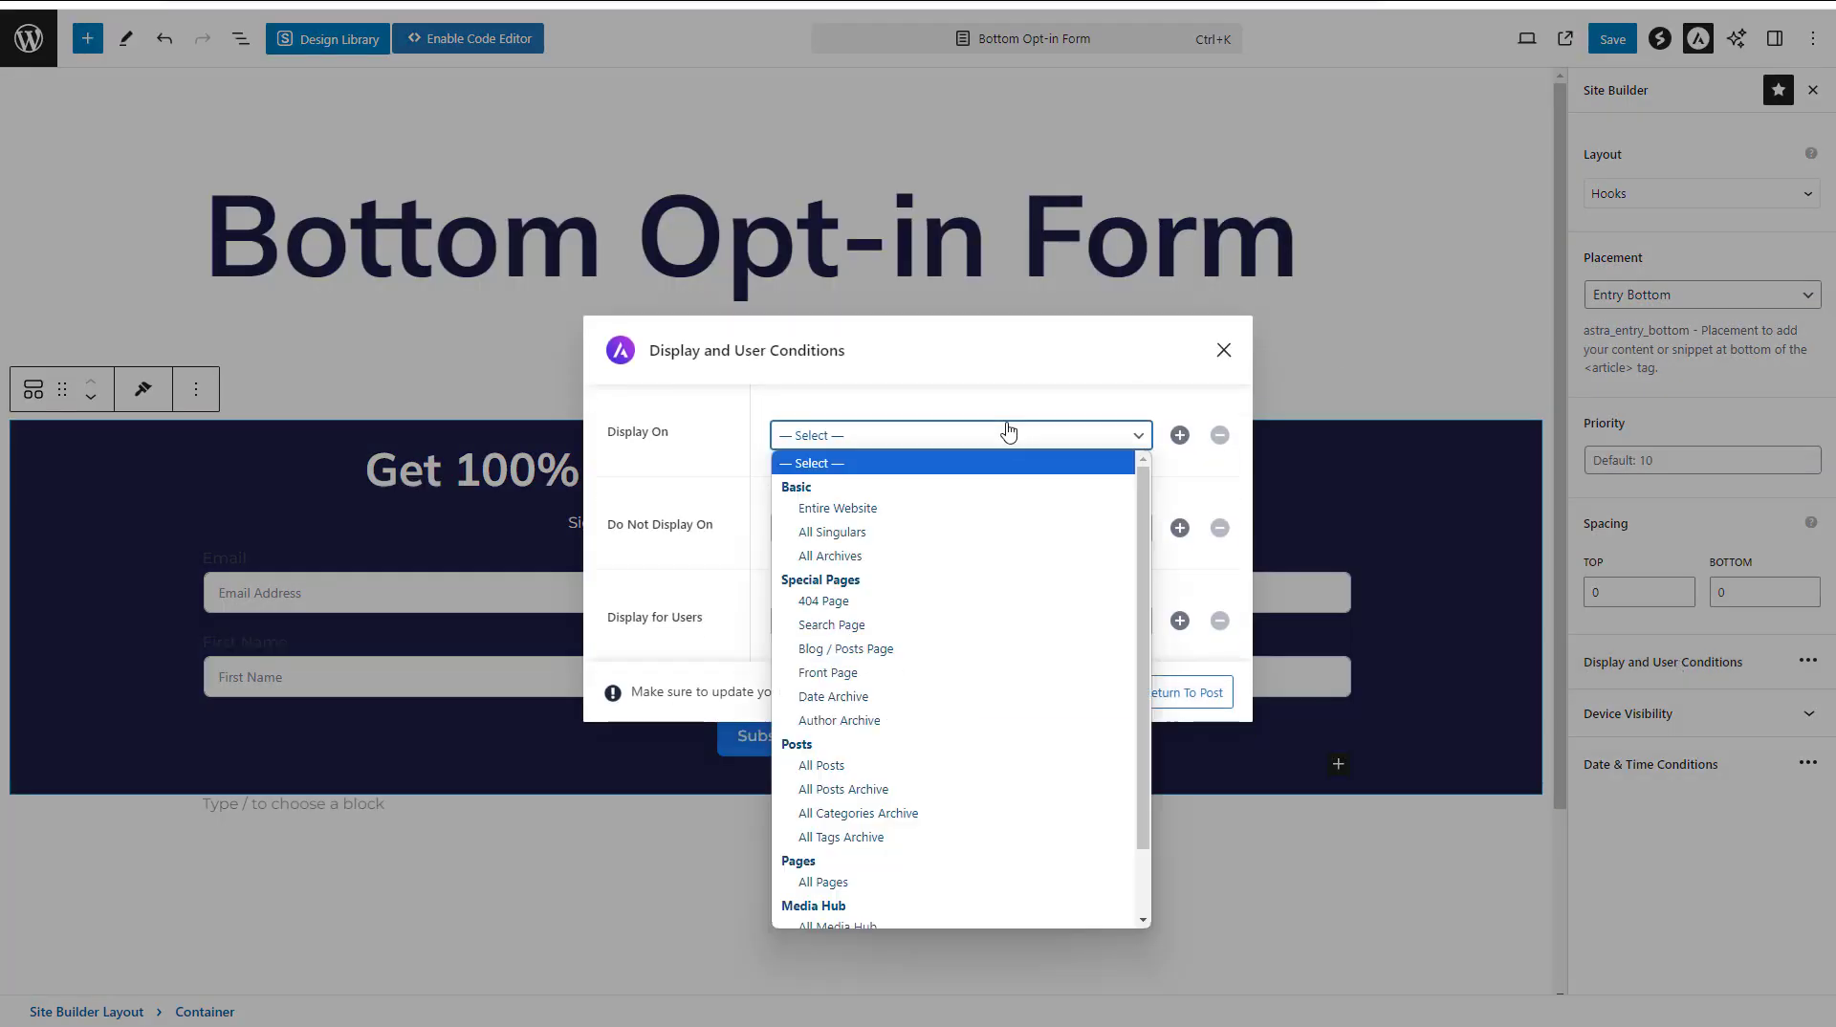
left_click_drag(1142, 517, 1154, 580)
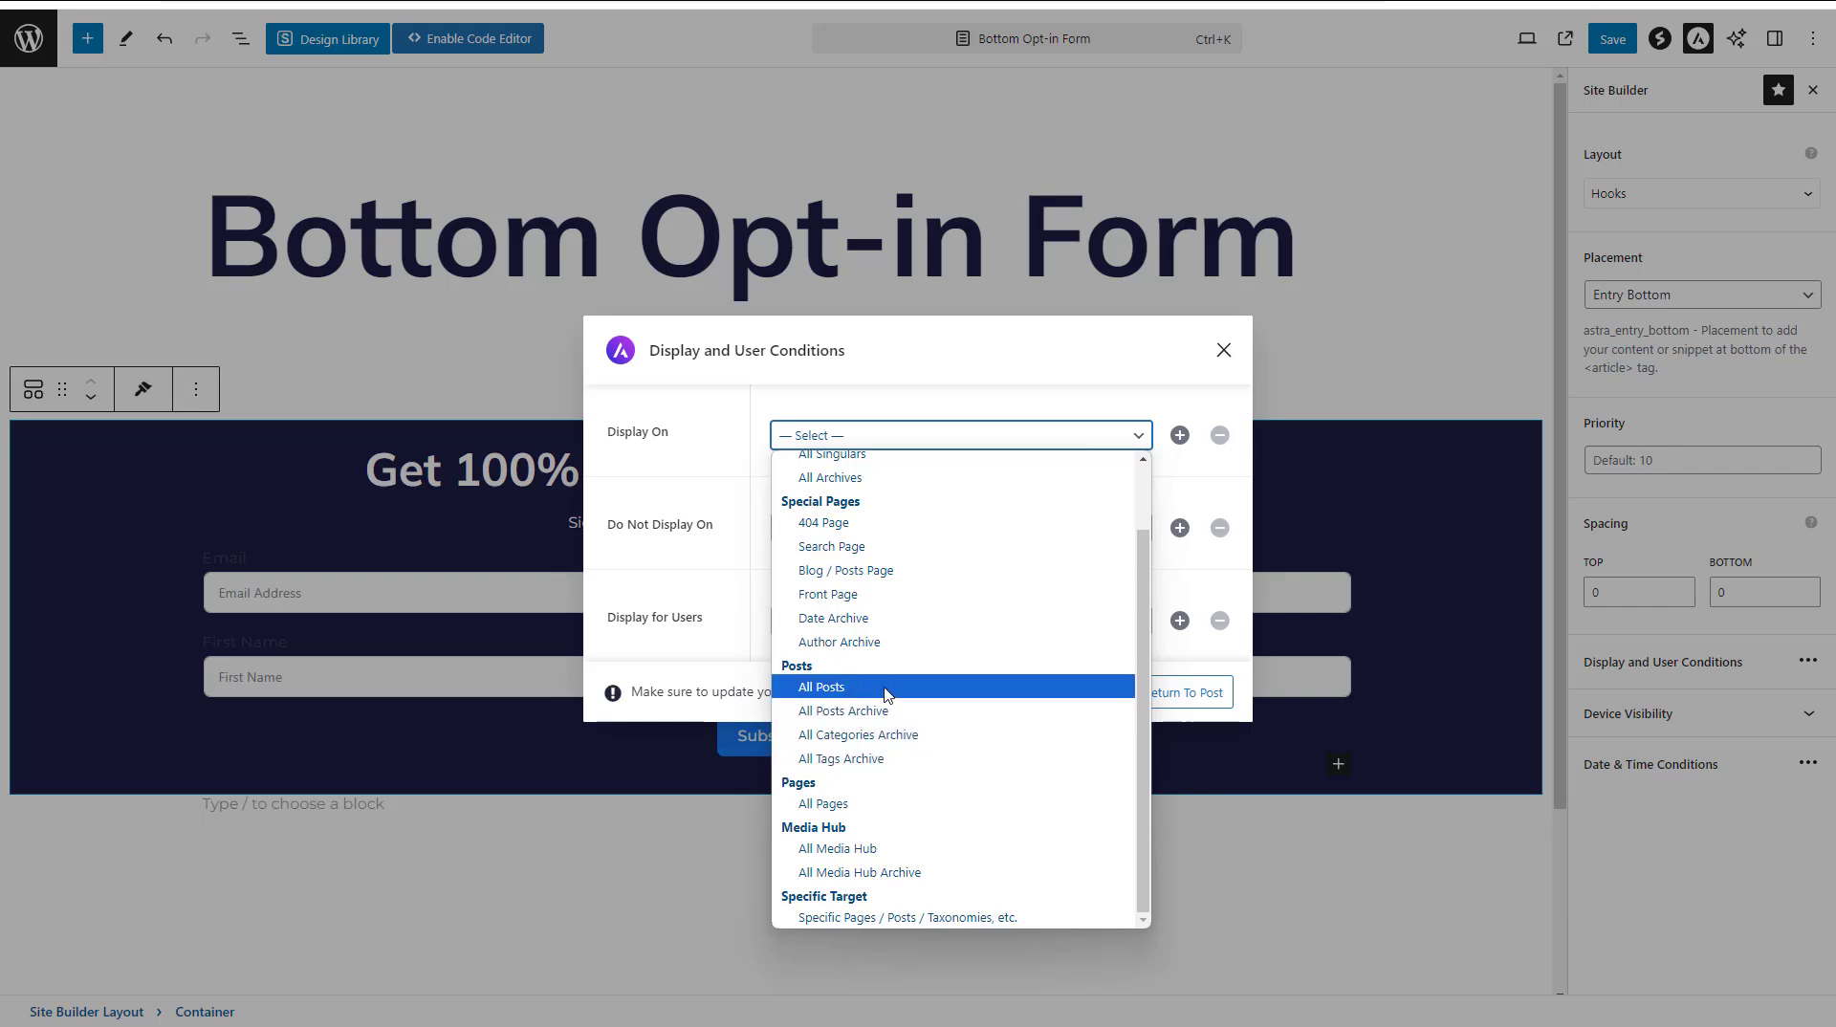
left_click(909, 917)
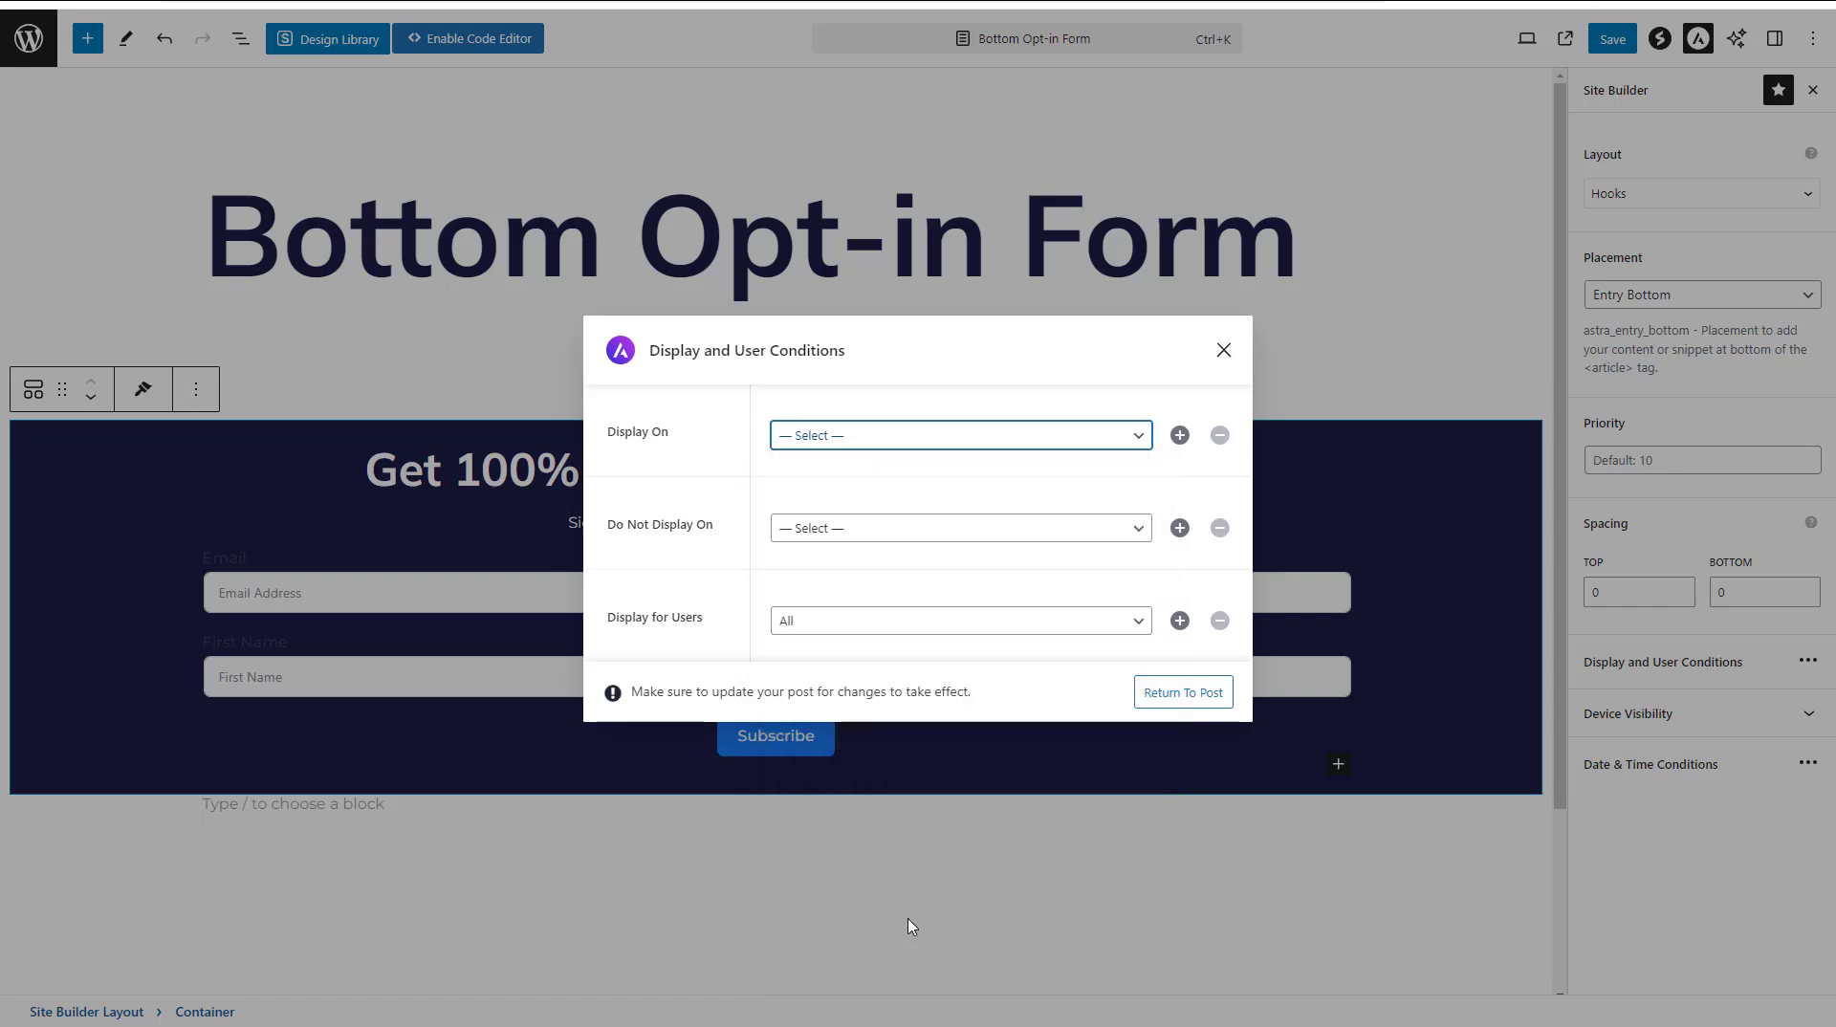
left_click(1134, 464)
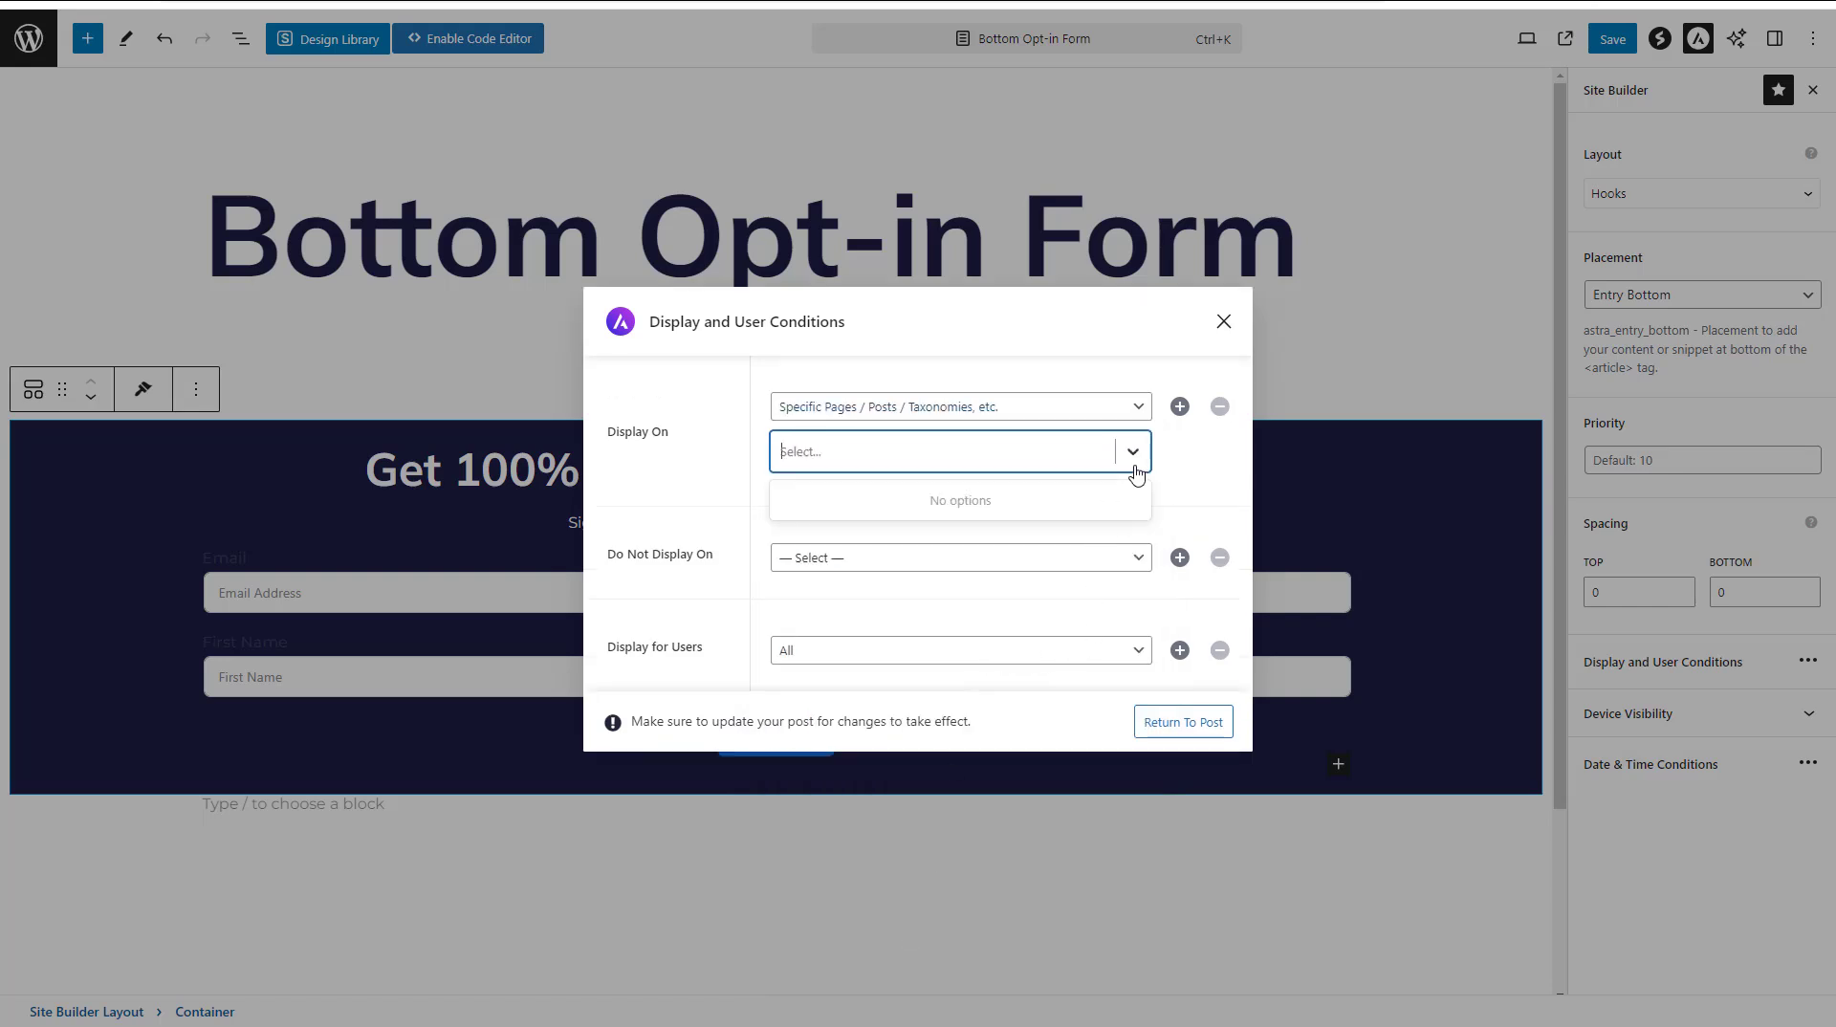
left_click(1189, 475)
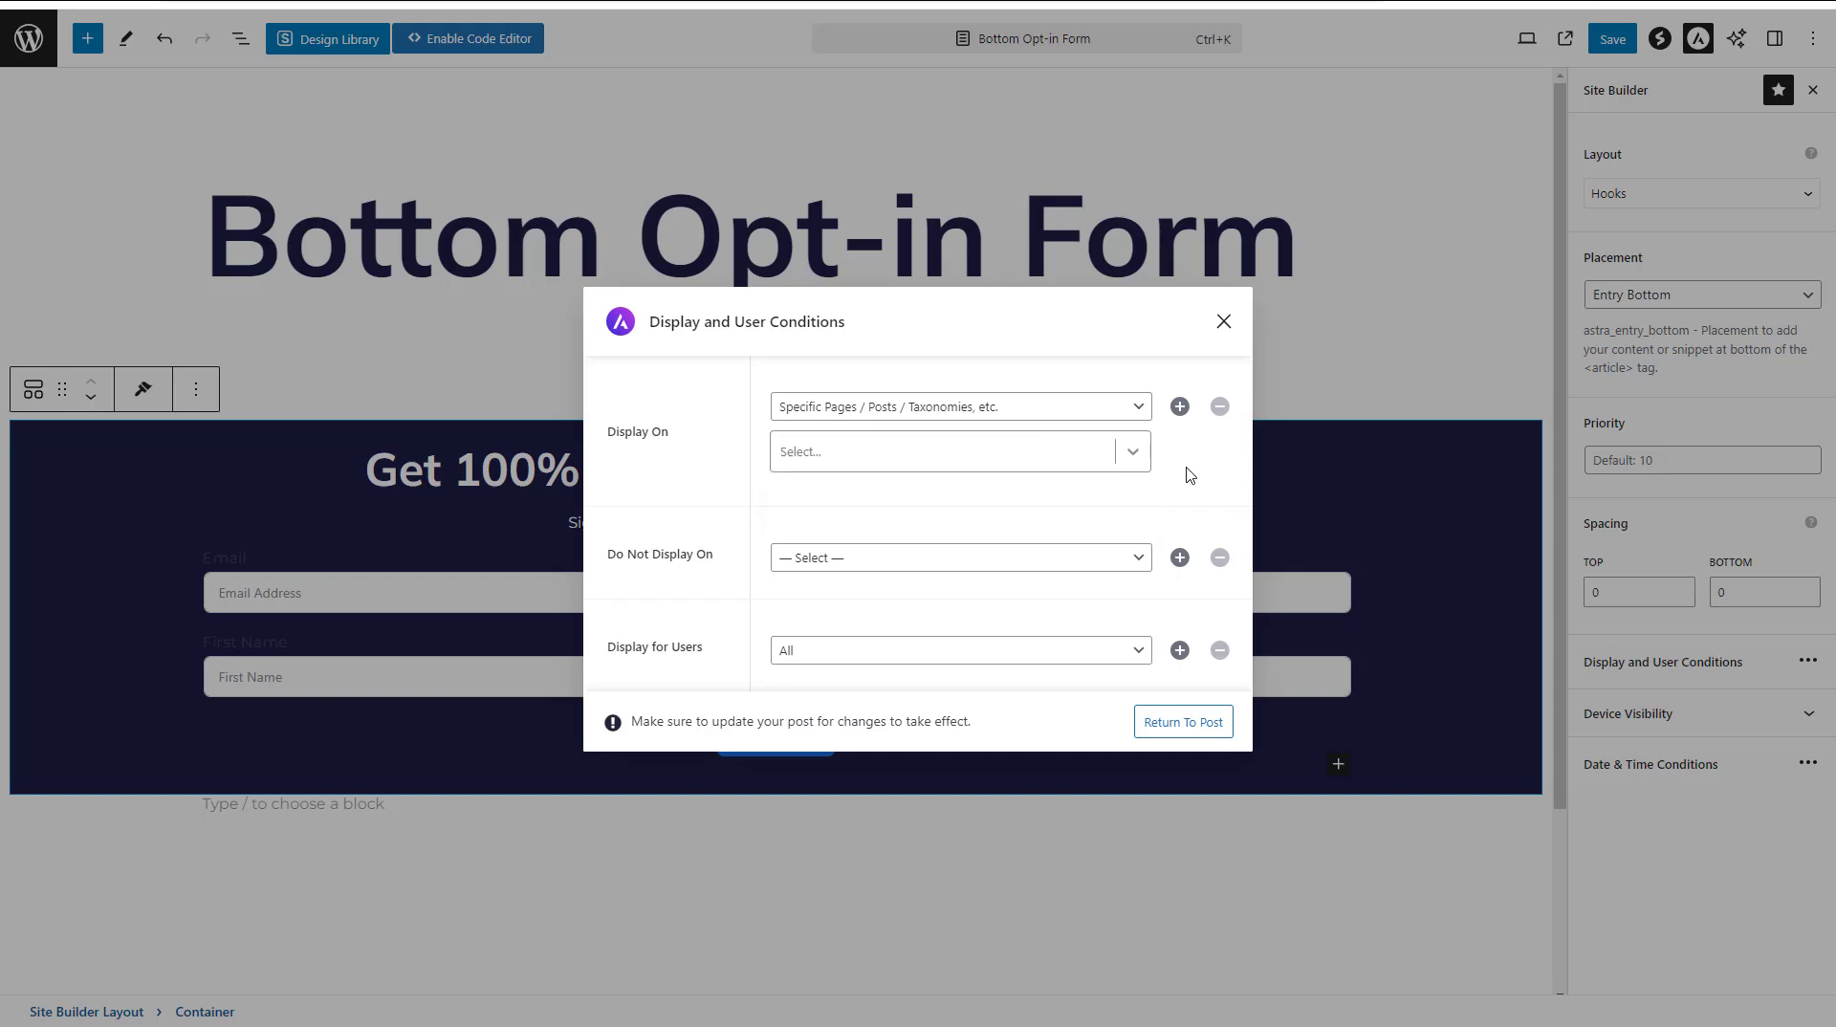
Set the Display On condition to All Posts and Display for Users to All
left_click(1138, 408)
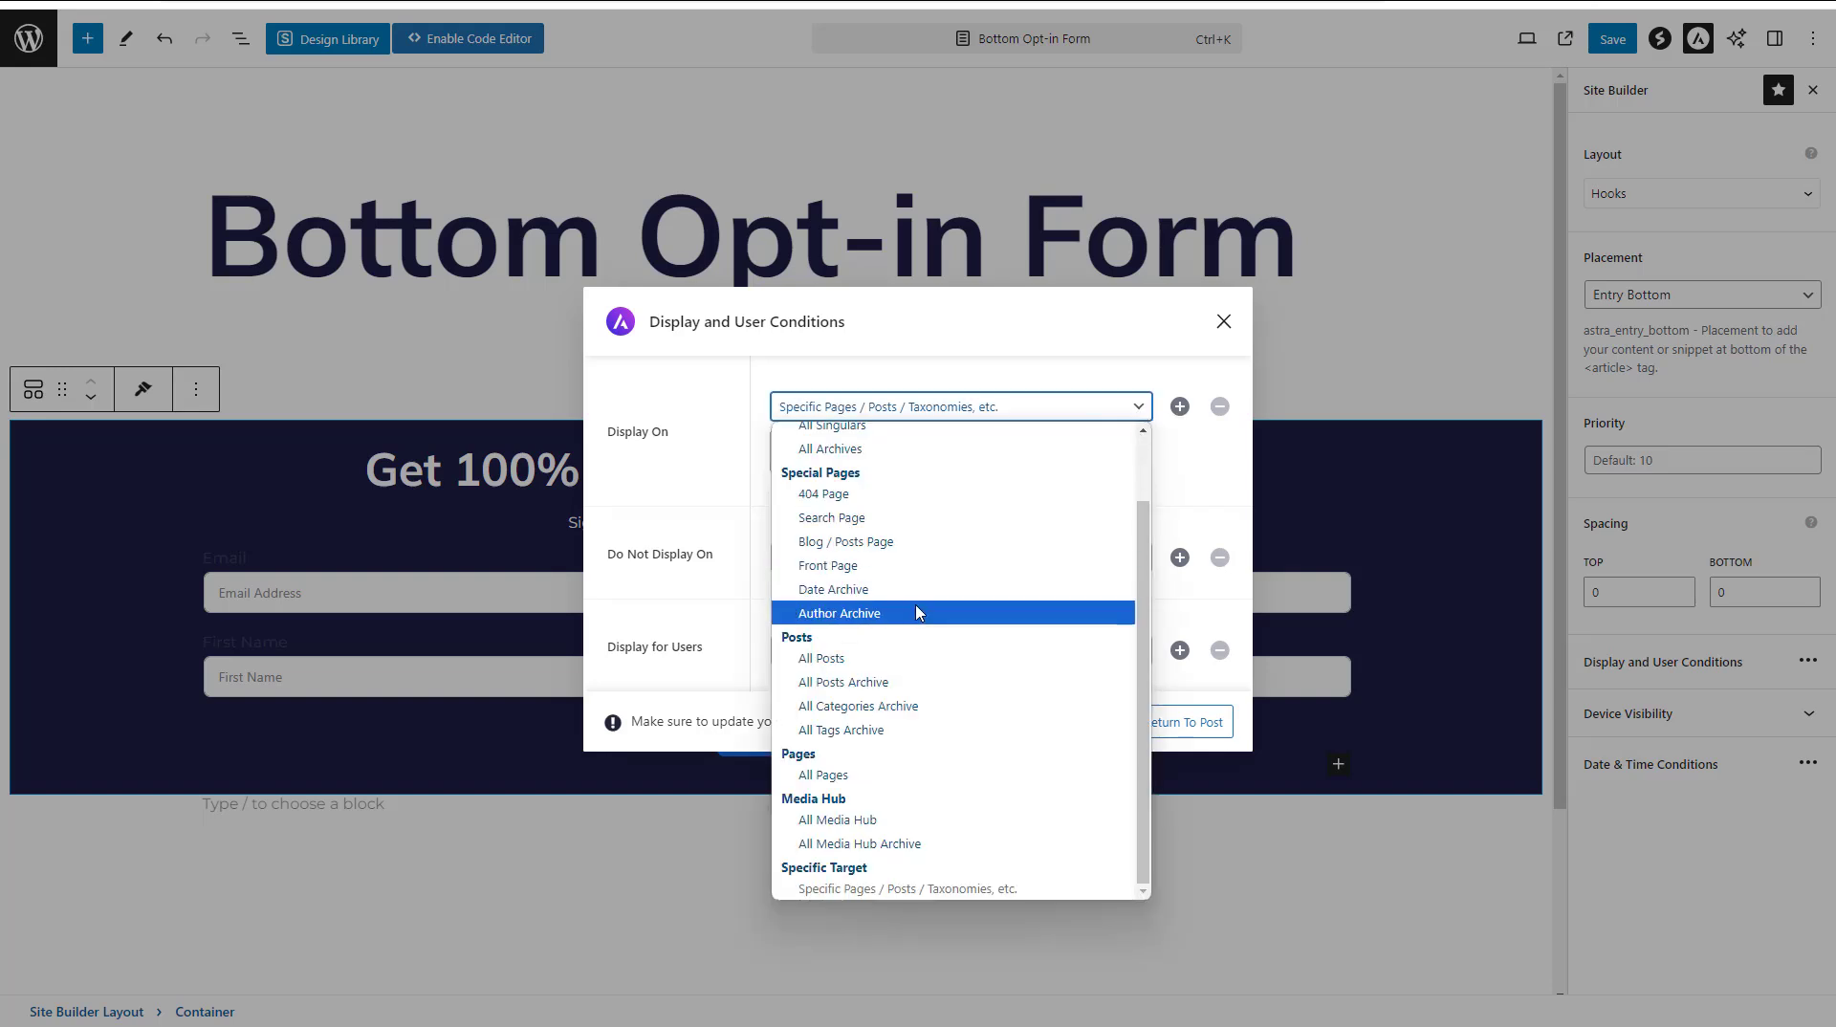
left_click(894, 659)
left_click(917, 626)
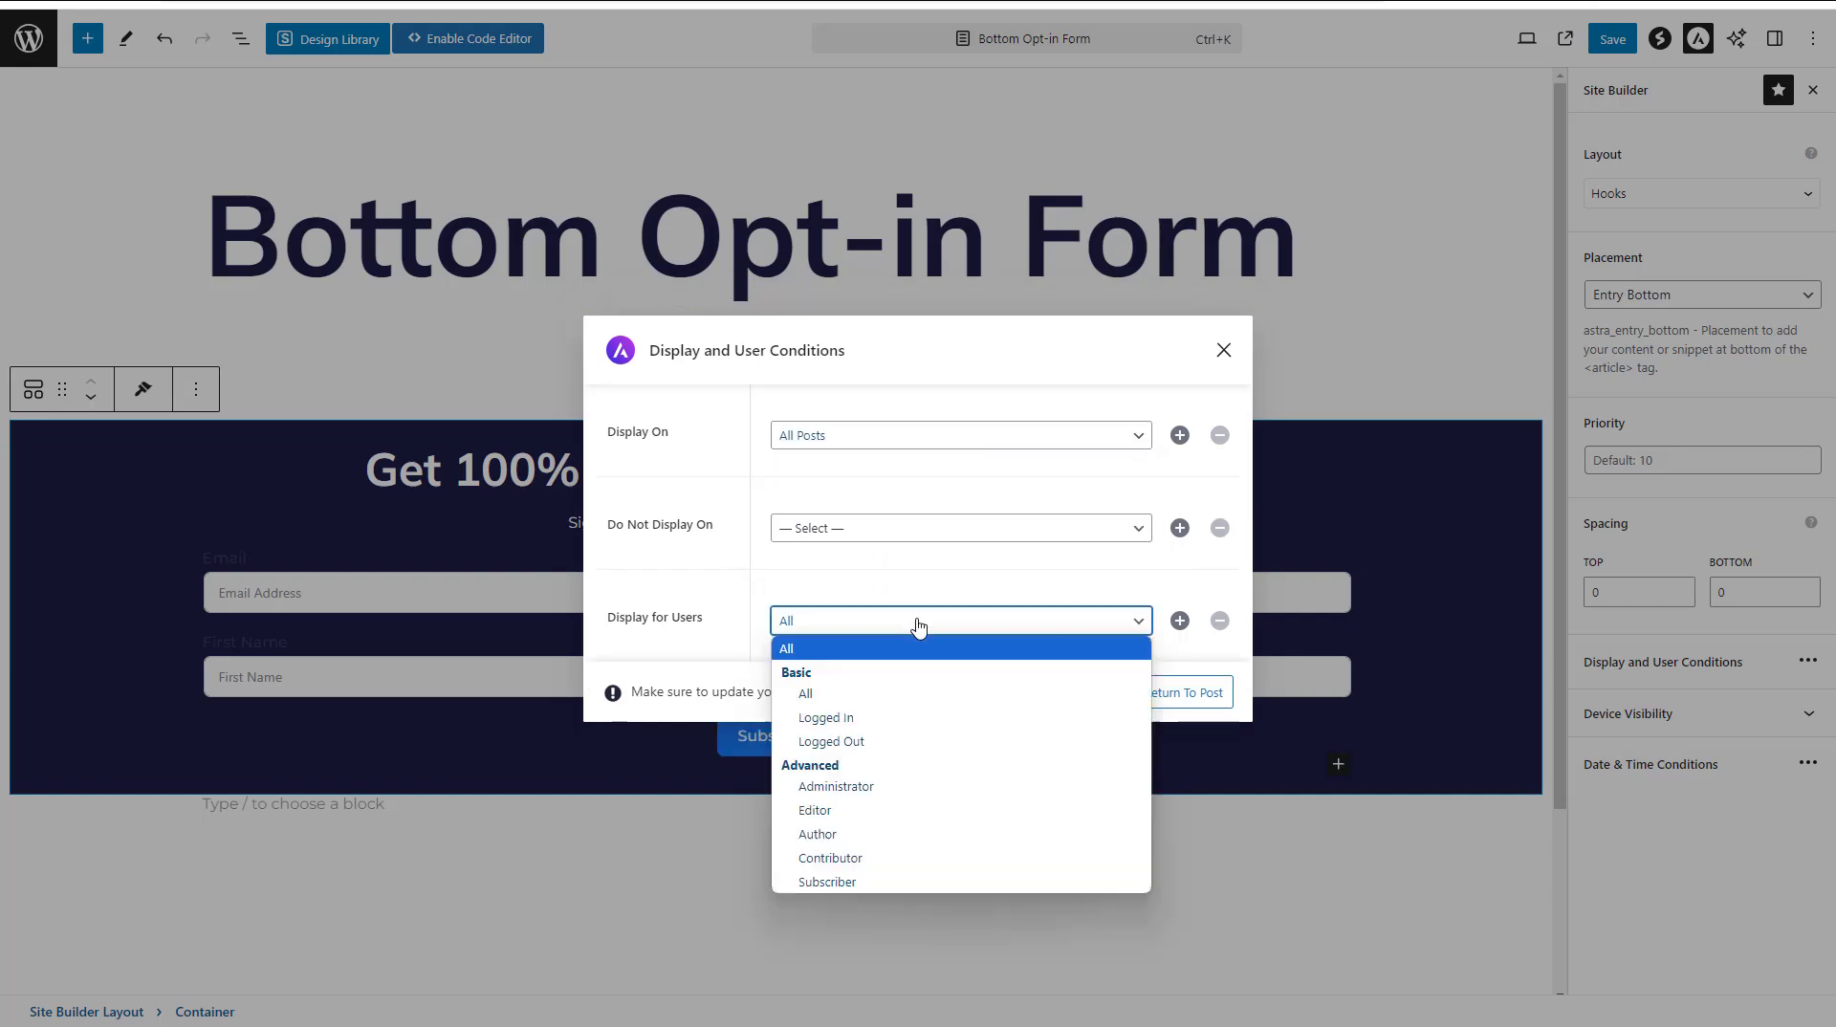
left_click(850, 699)
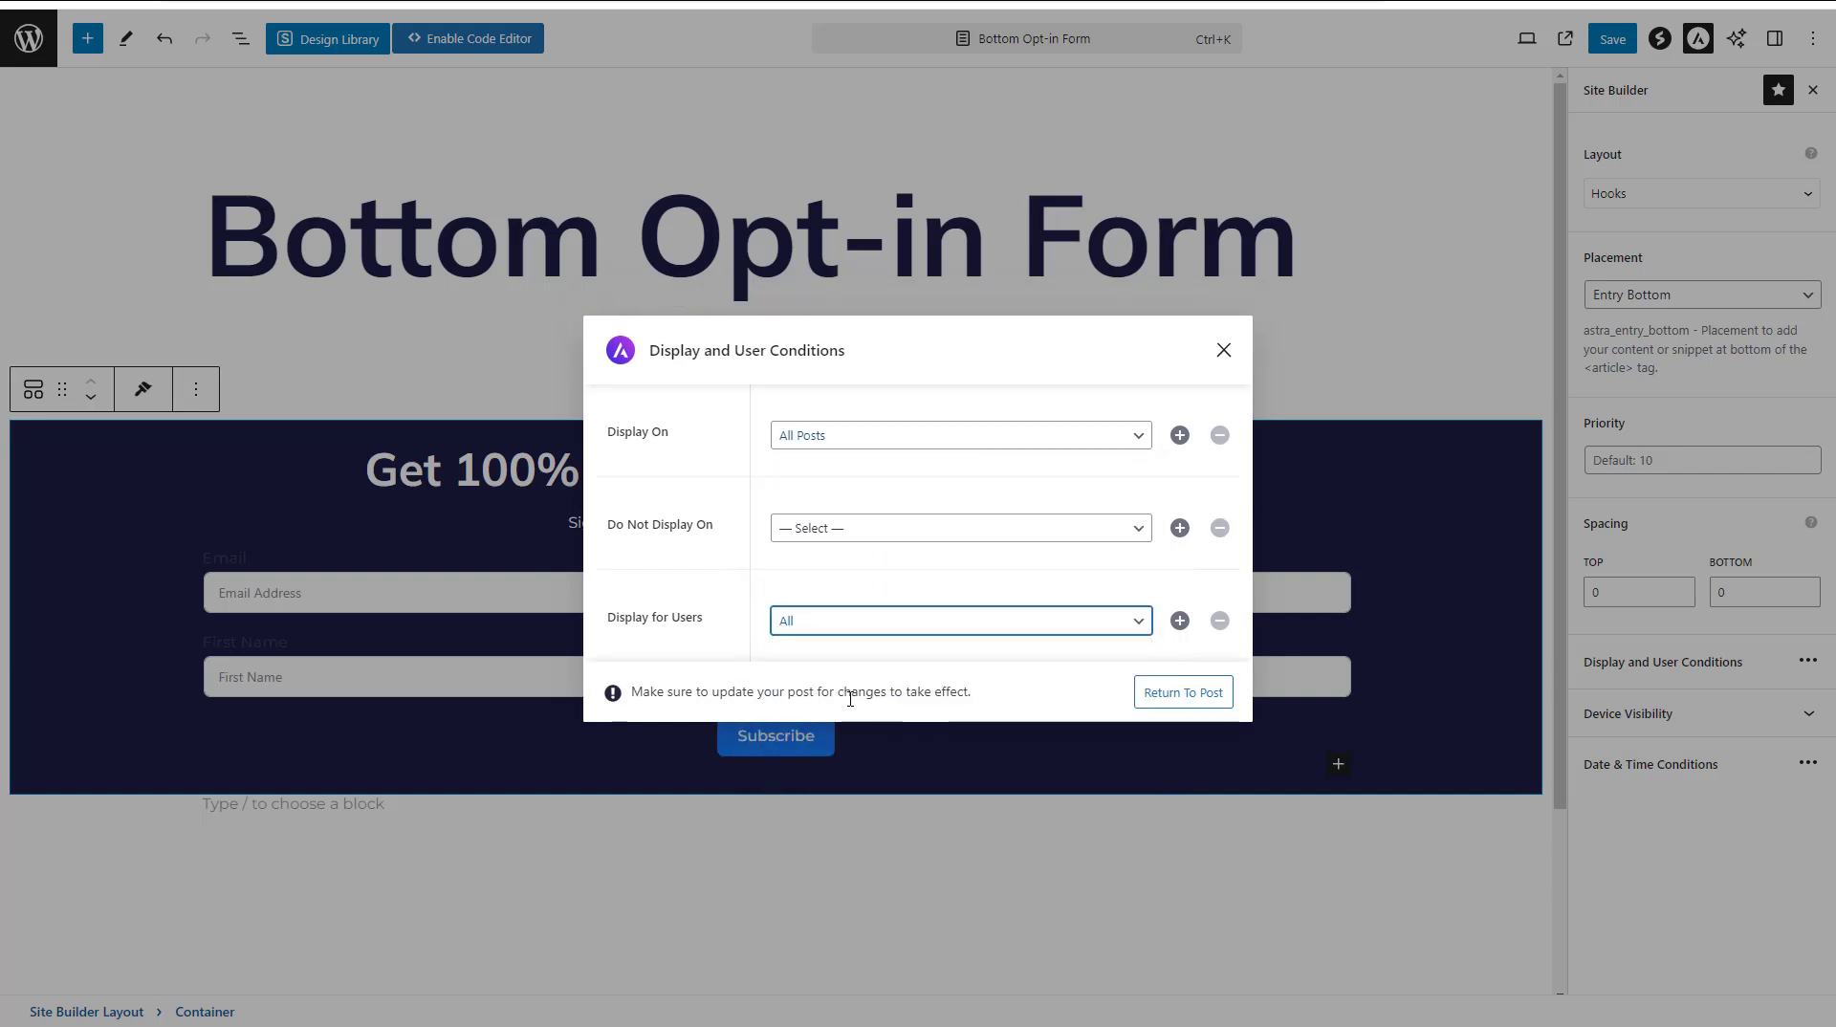
Return from the Display and User Conditions to the layout and save it
left_click(1161, 691)
left_click(1609, 40)
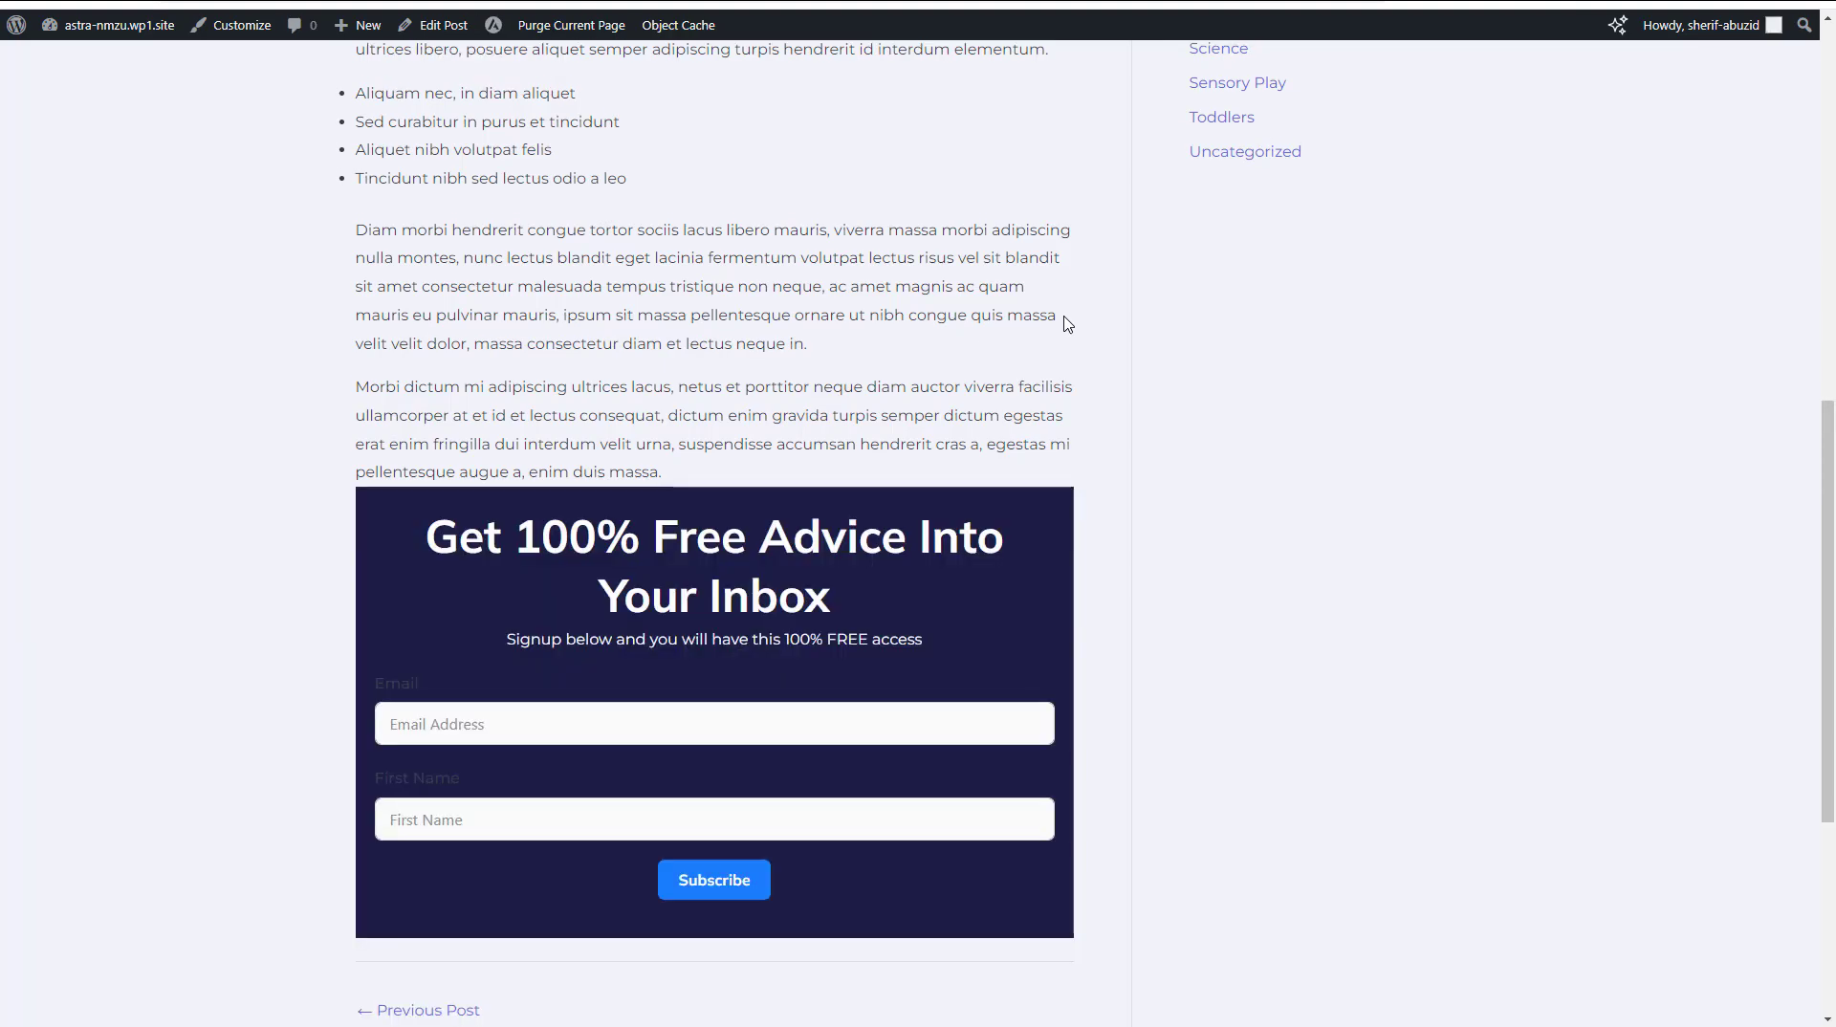
Examine the opt-in form under the blog post, including its field labels and the spacing above it
scroll(1067, 323, "down", 3)
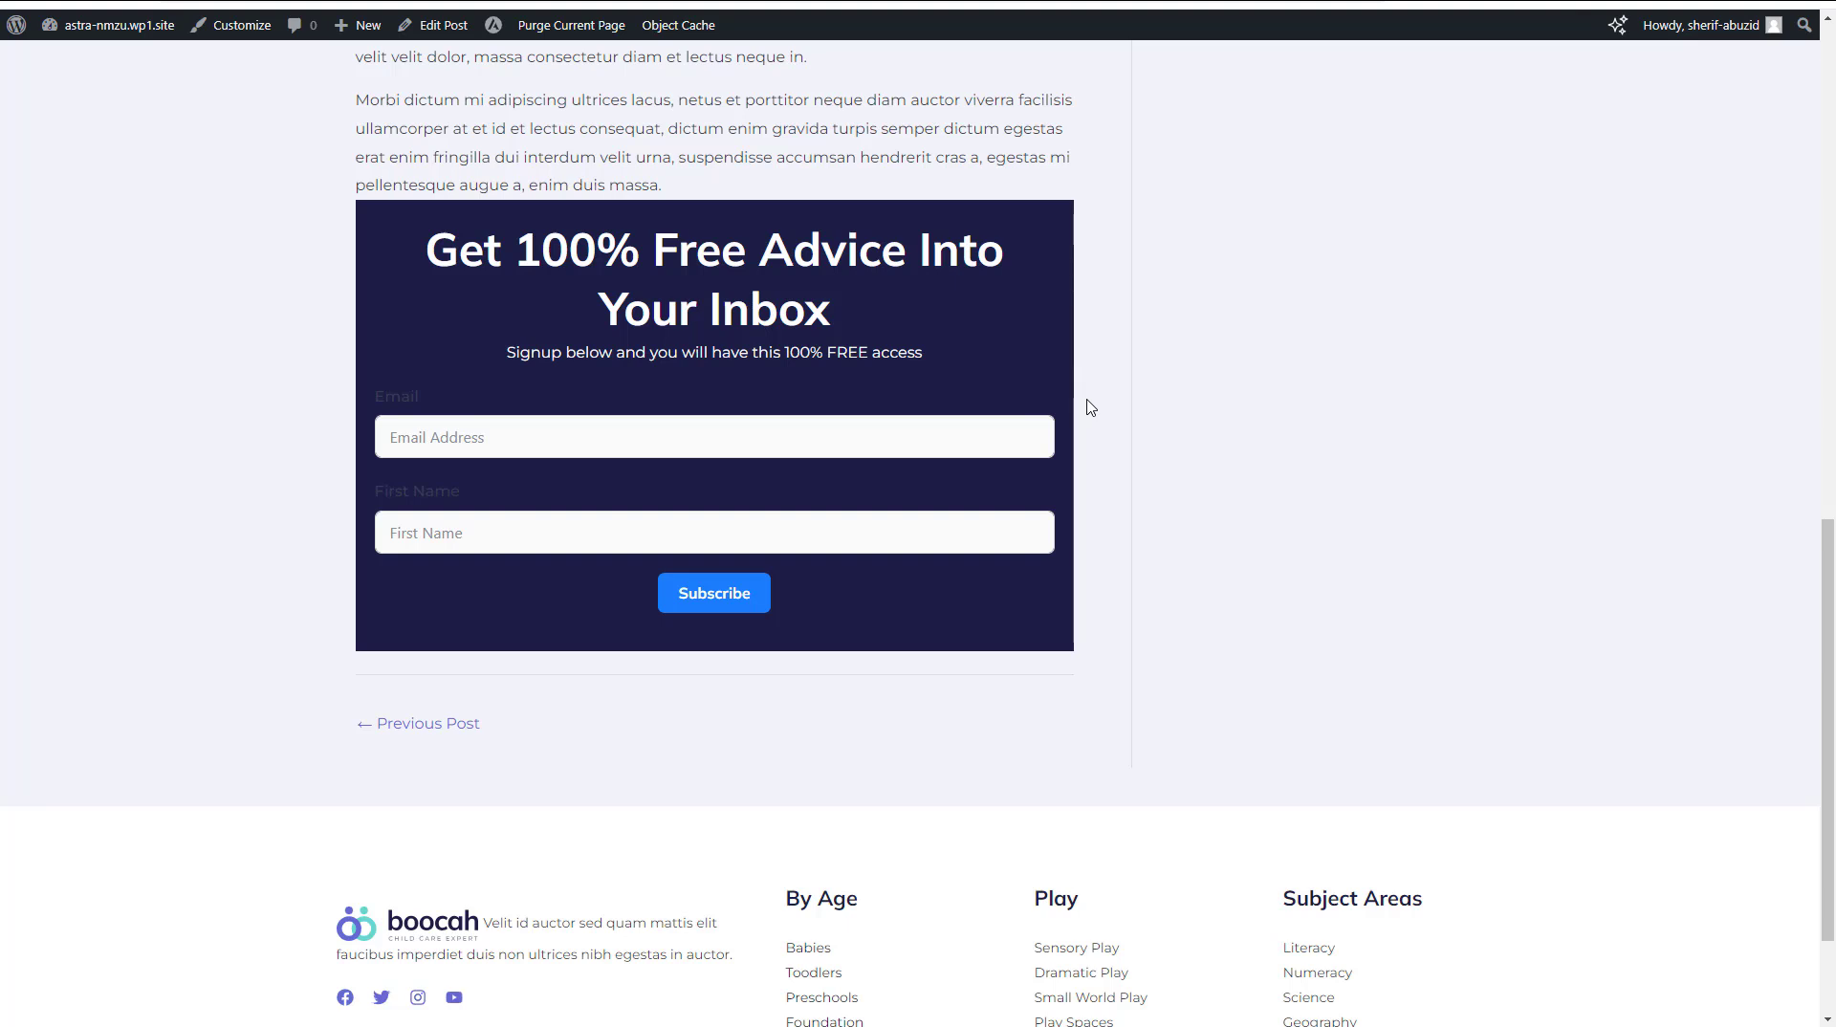
left_click(398, 403)
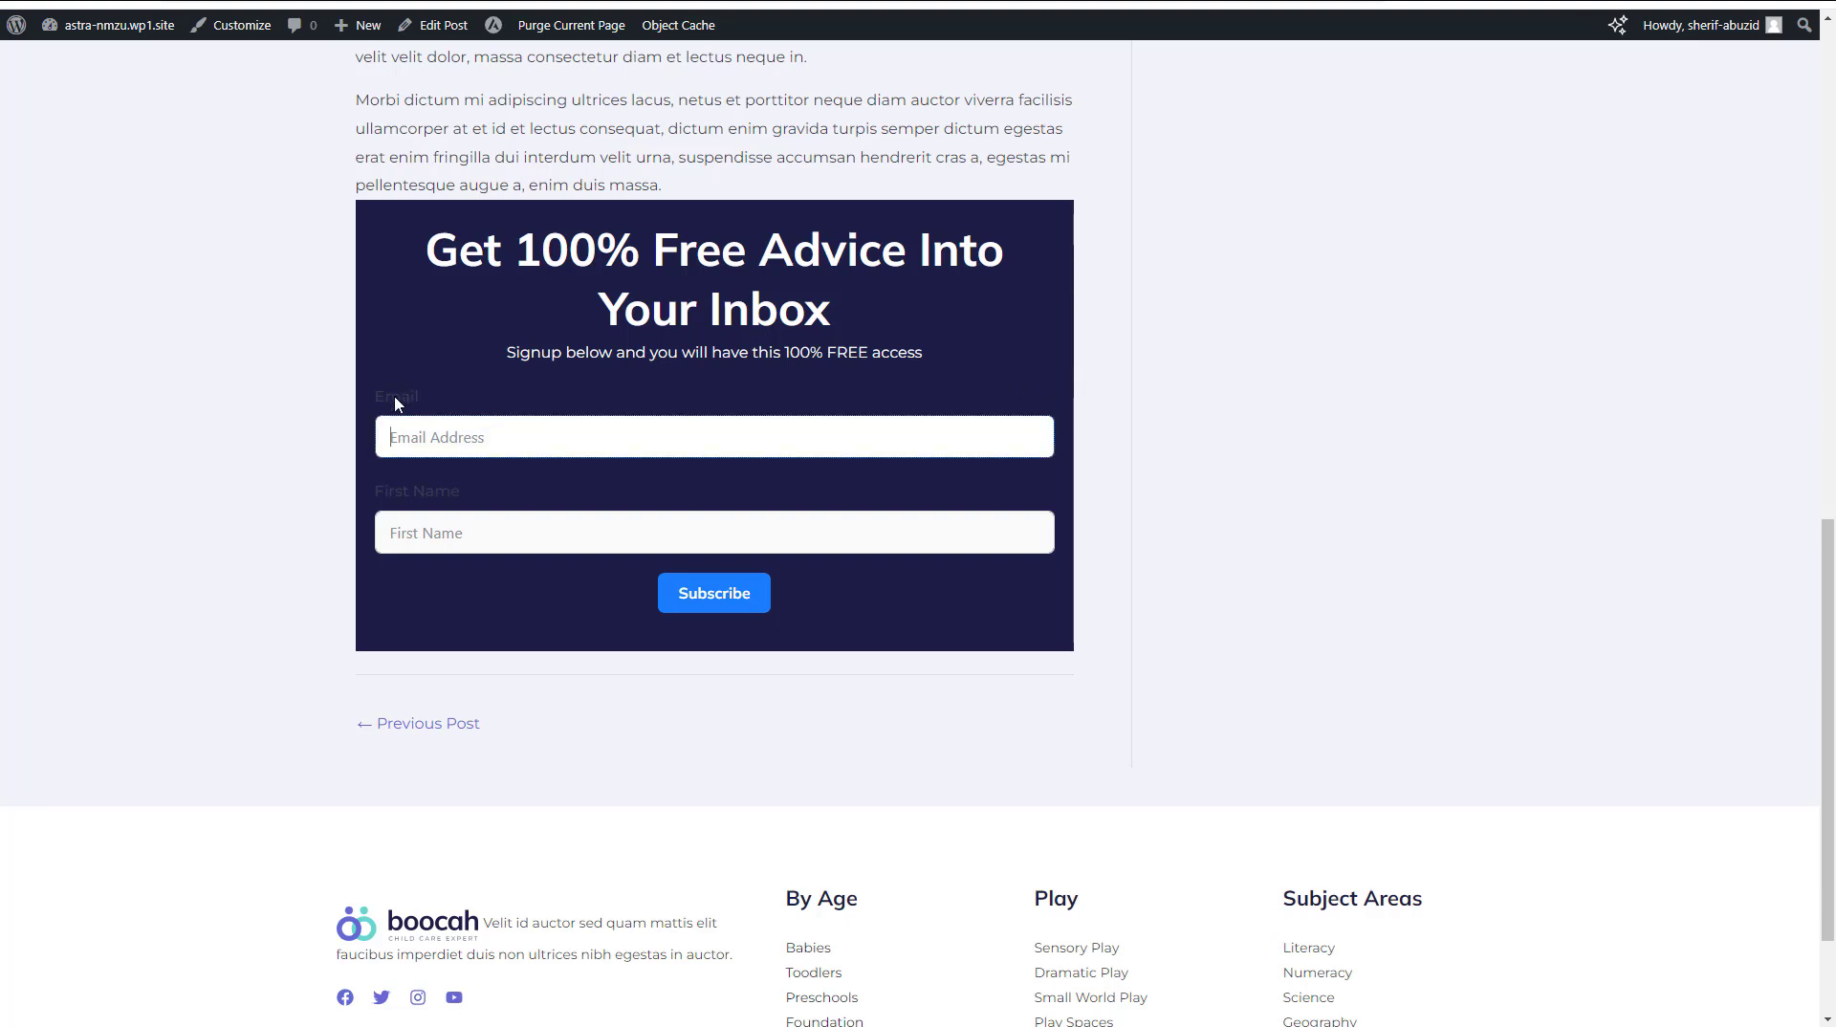
left_click(416, 517)
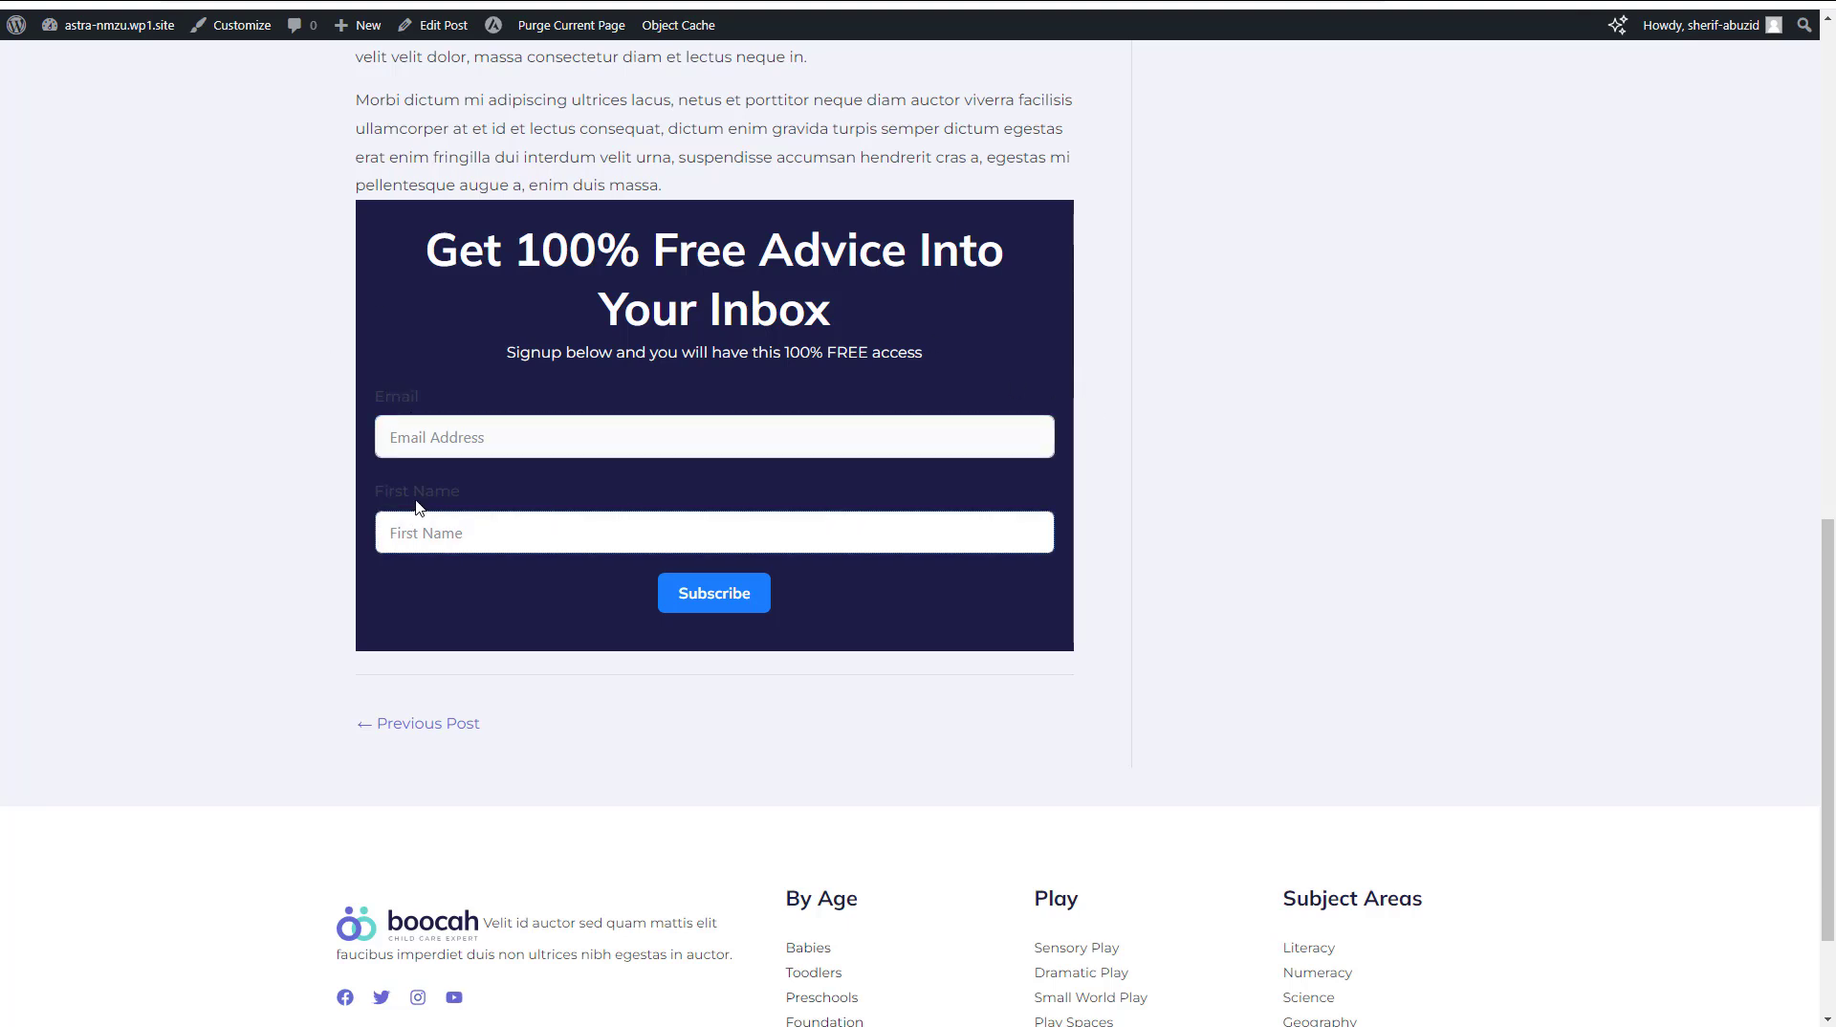
left_click_drag(388, 491, 467, 492)
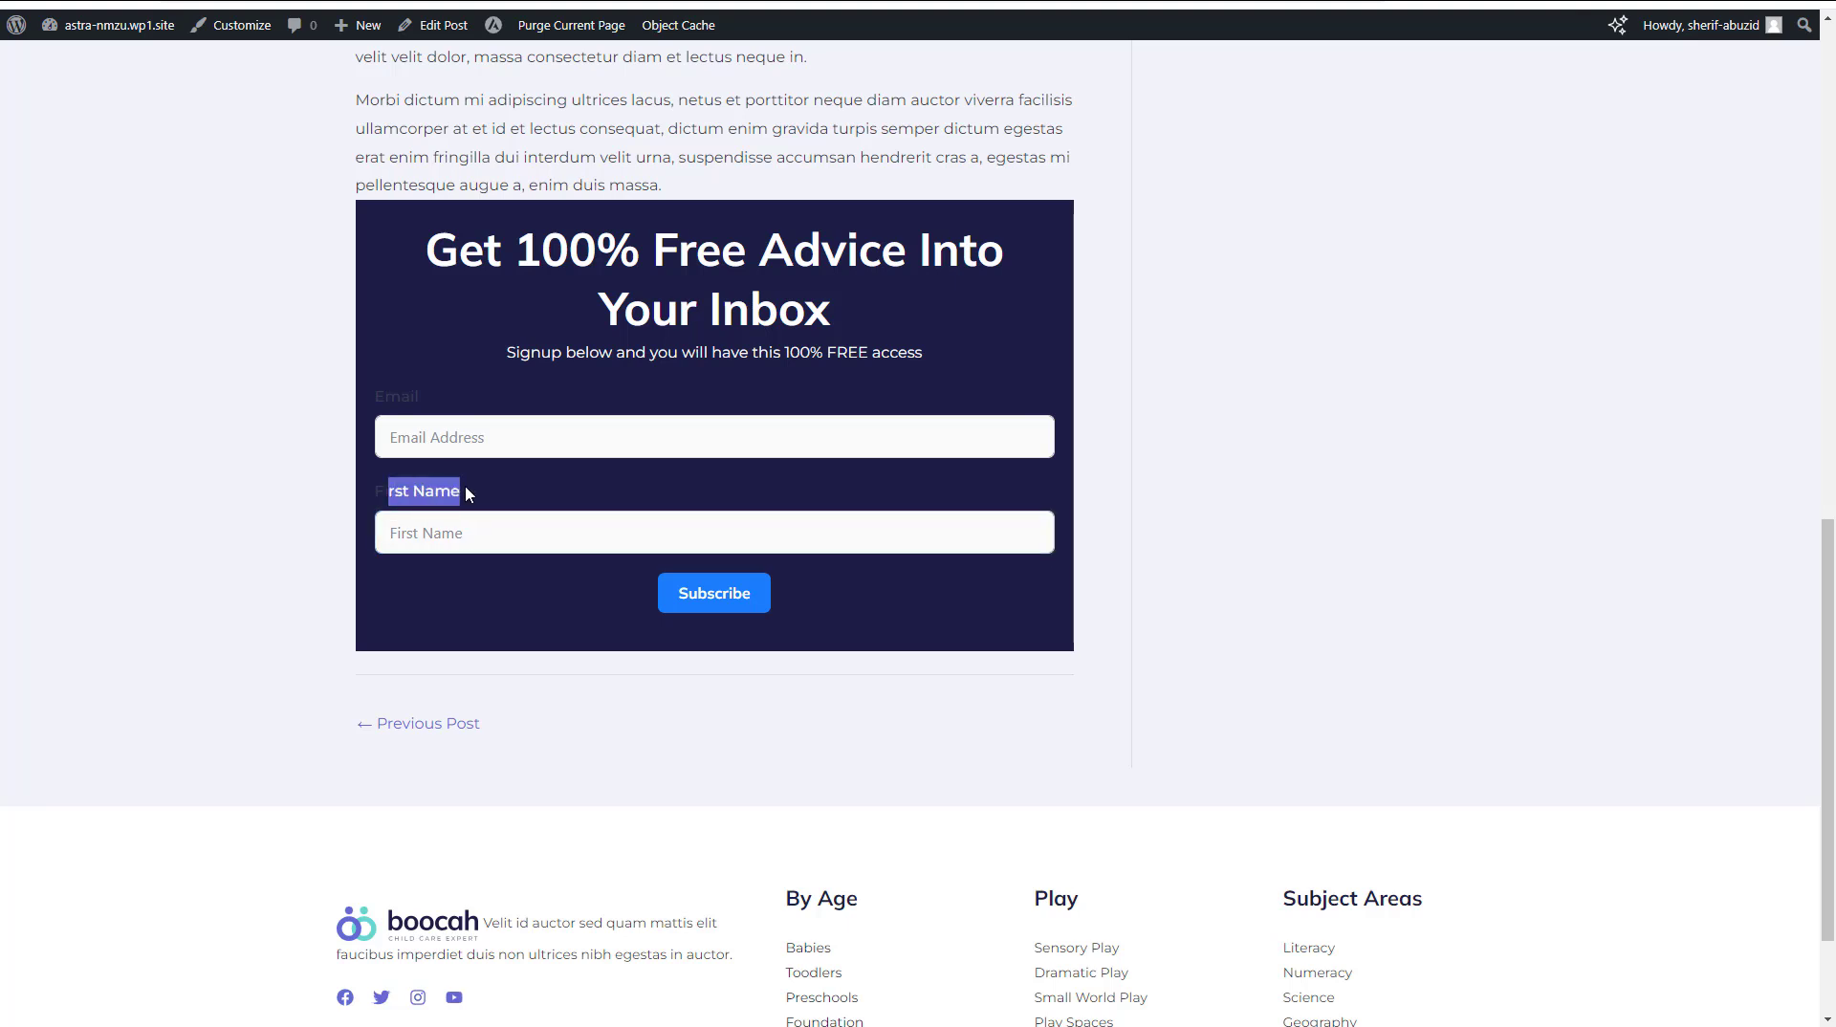
double_click(435, 492)
triple_click(435, 492)
left_click(1090, 425)
scroll(1091, 417, "up", 5)
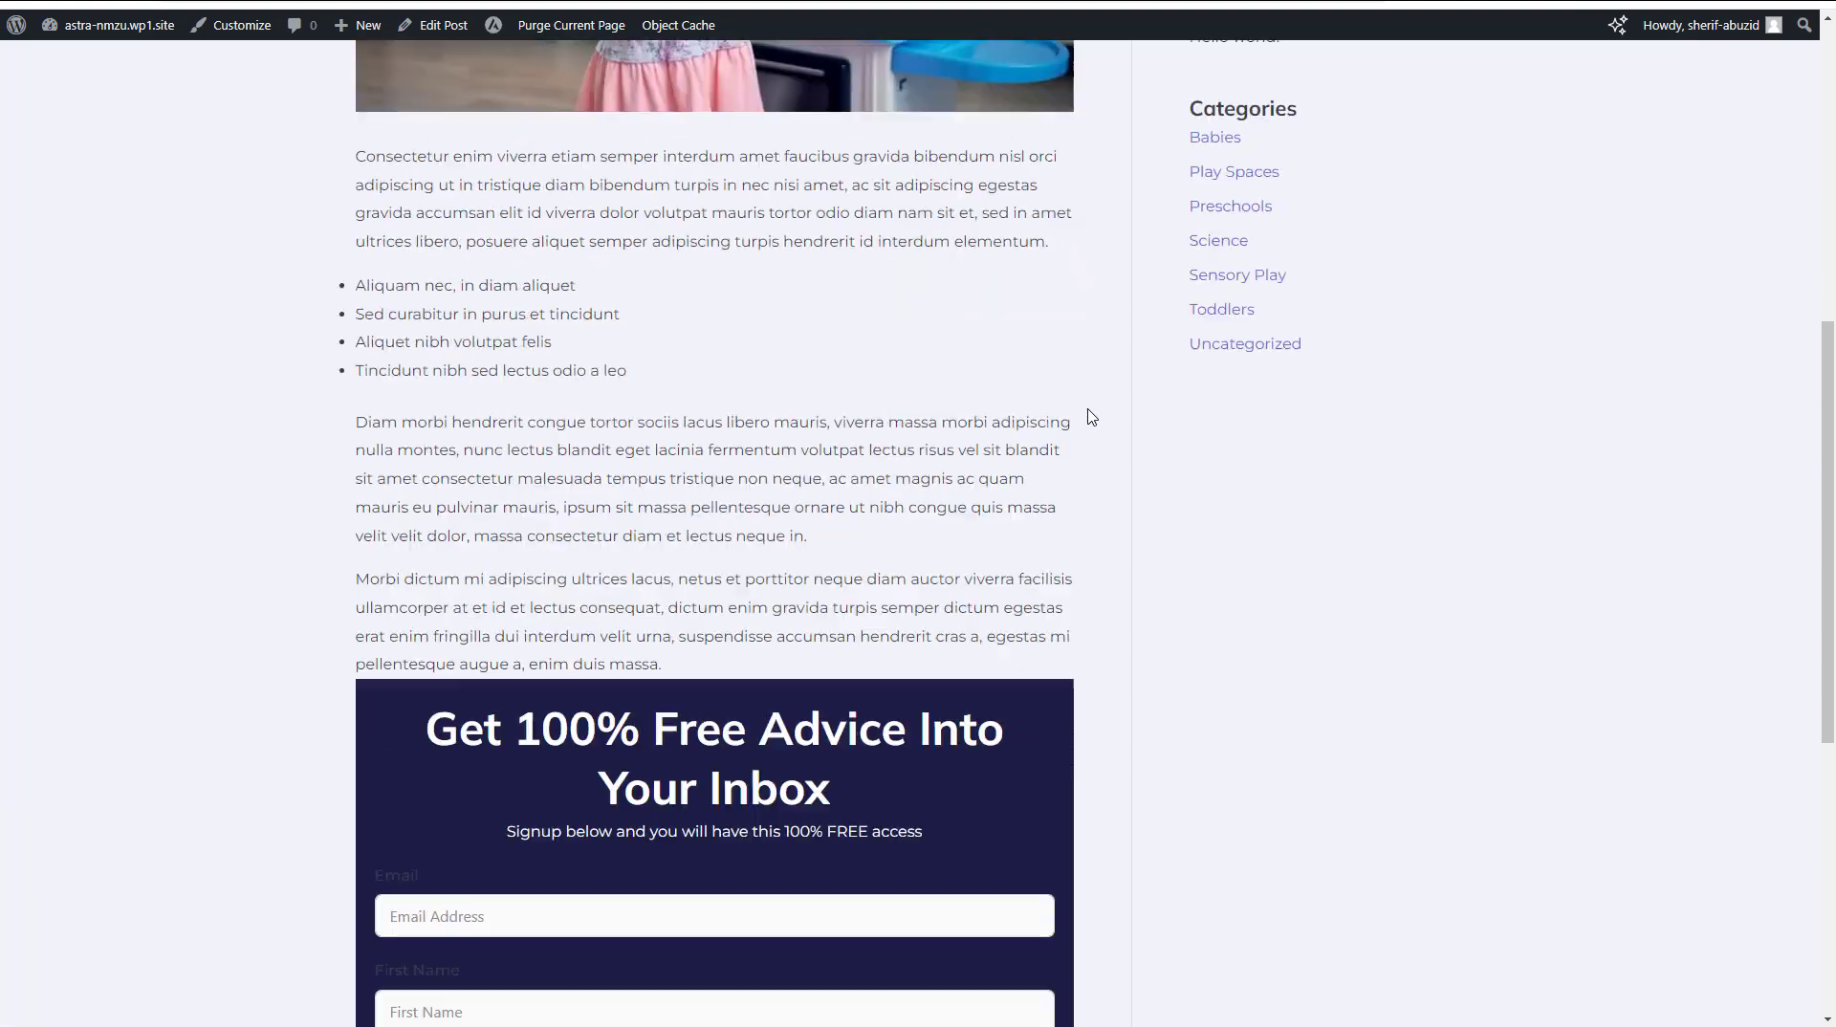
scroll(1090, 417, "down", 5)
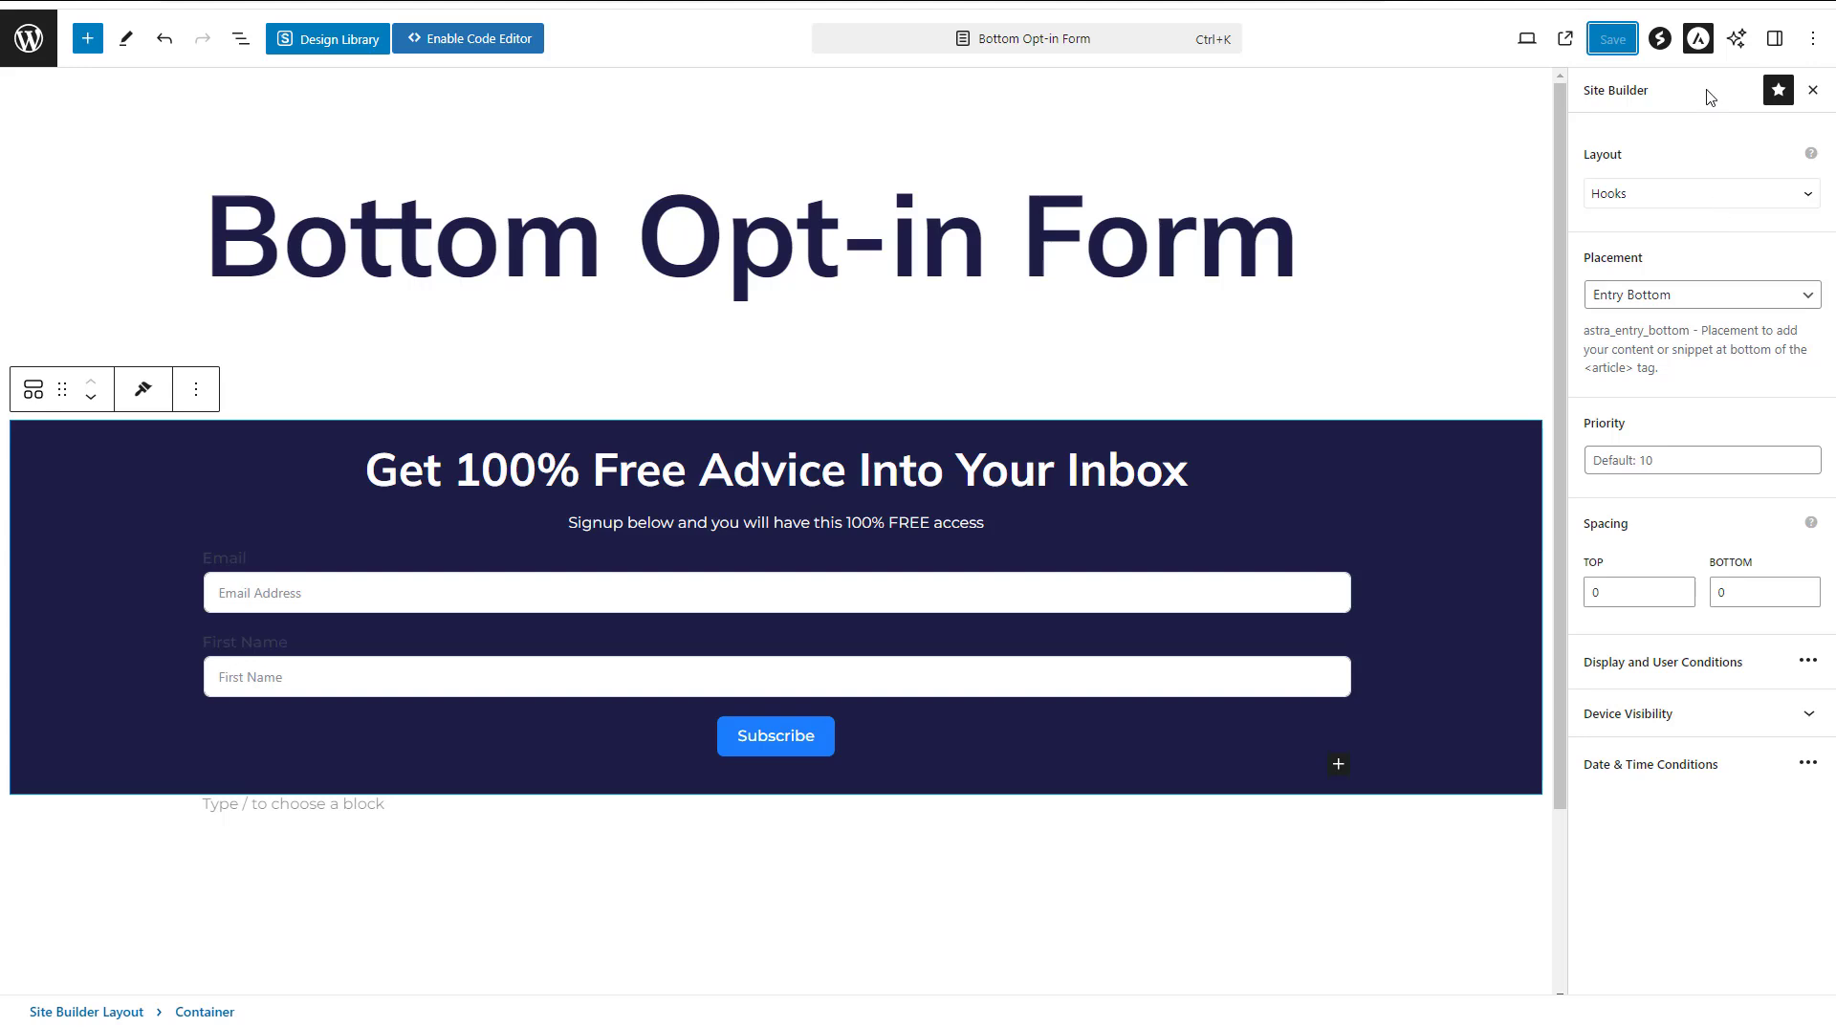
Unlink the container's margins, set only its top margin to 20 px and save the layout
left_click(1774, 39)
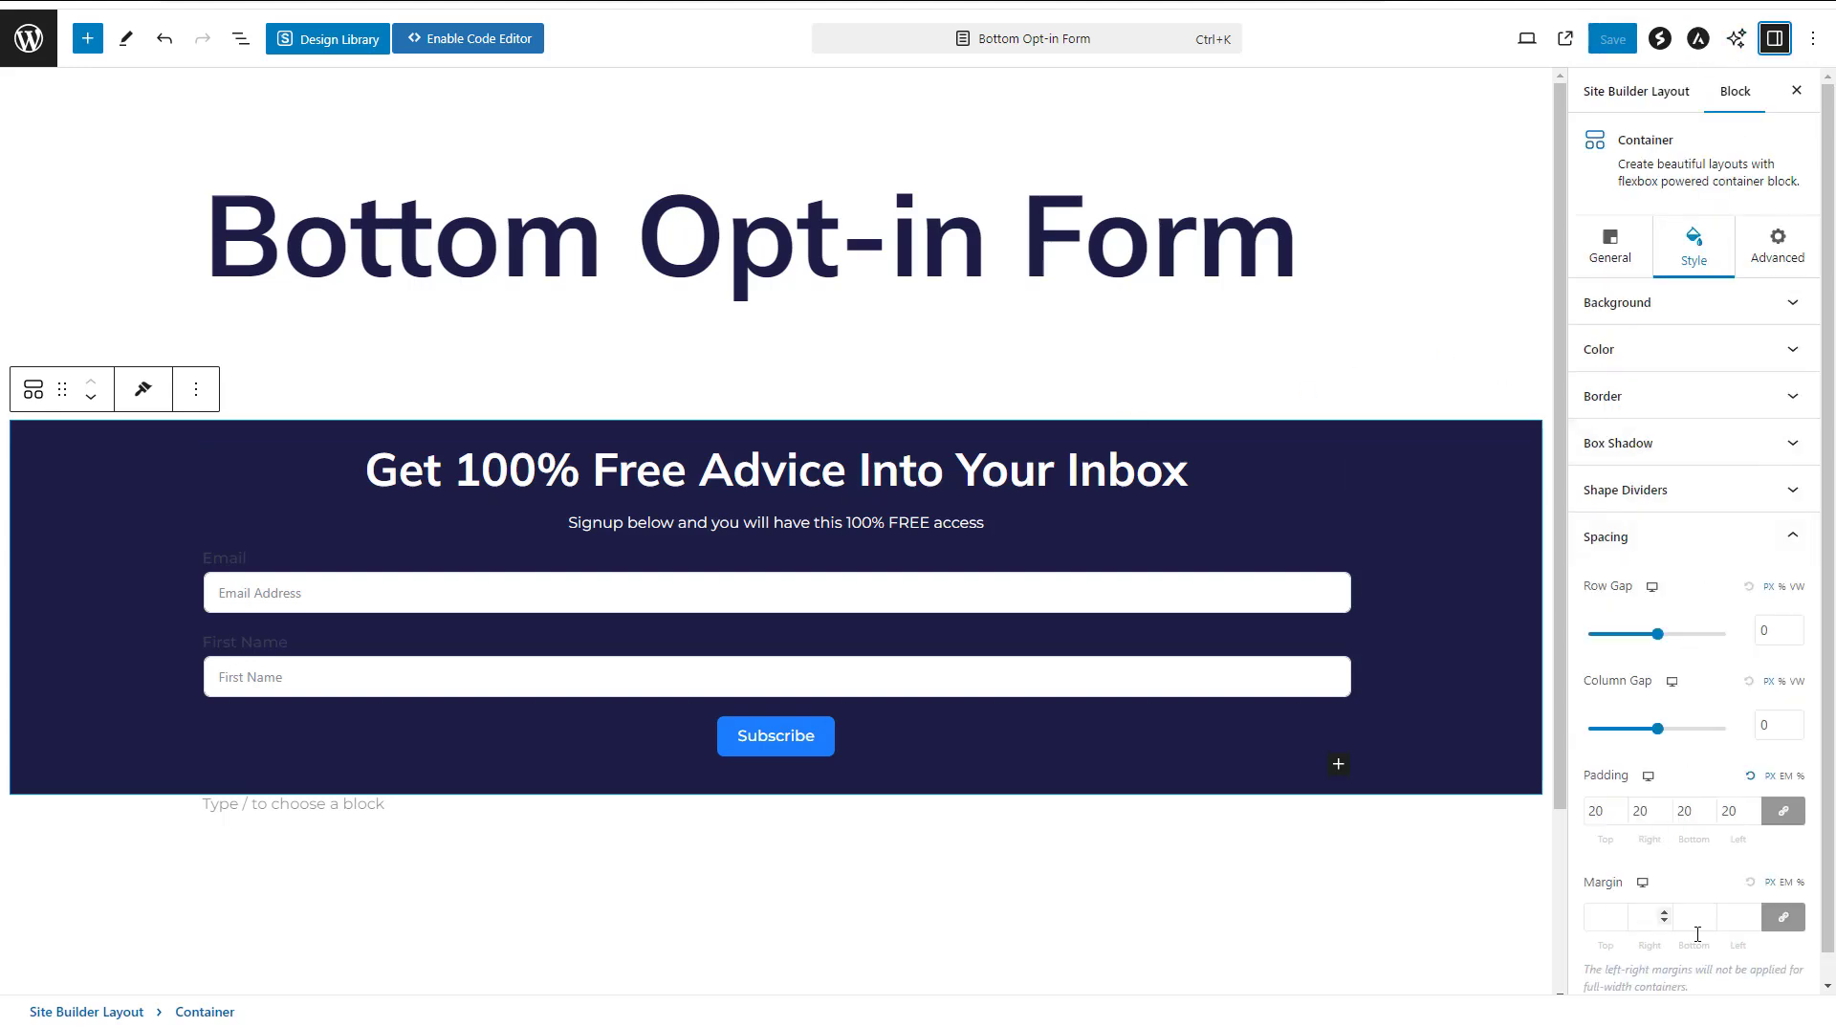
left_click(1783, 916)
left_click_drag(1596, 917, 1578, 925)
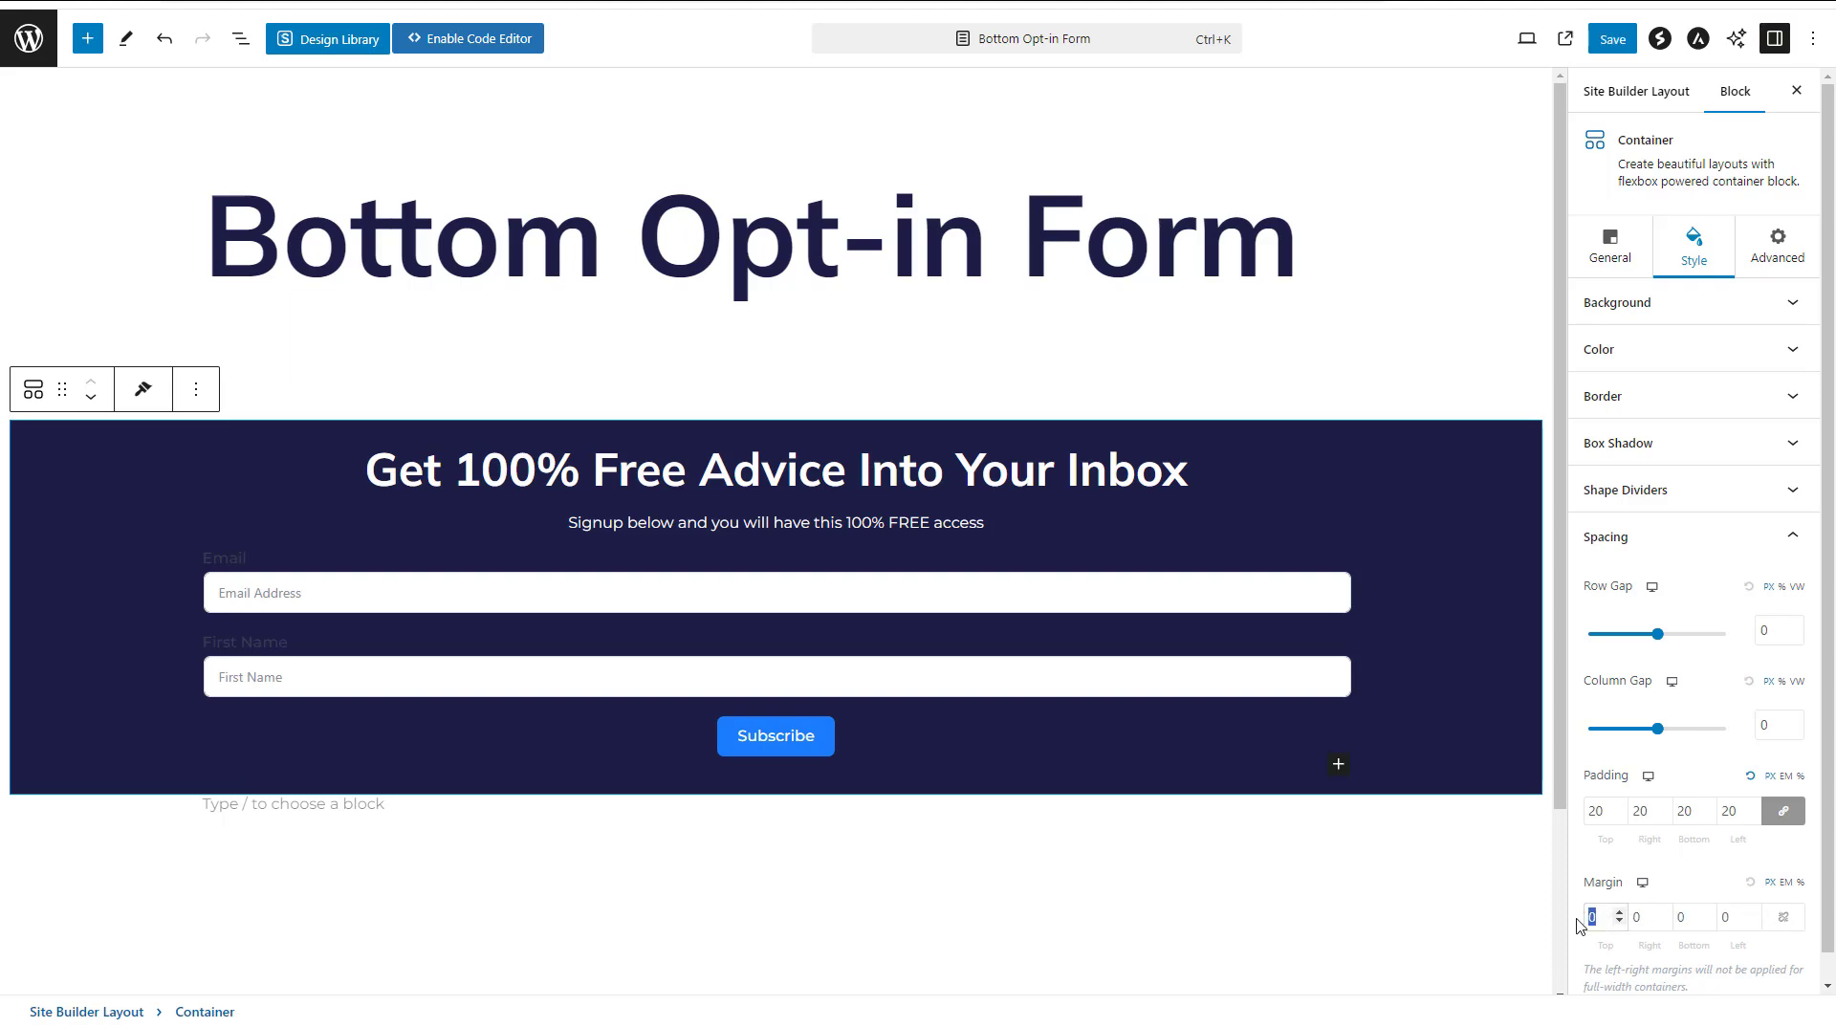
type("20")
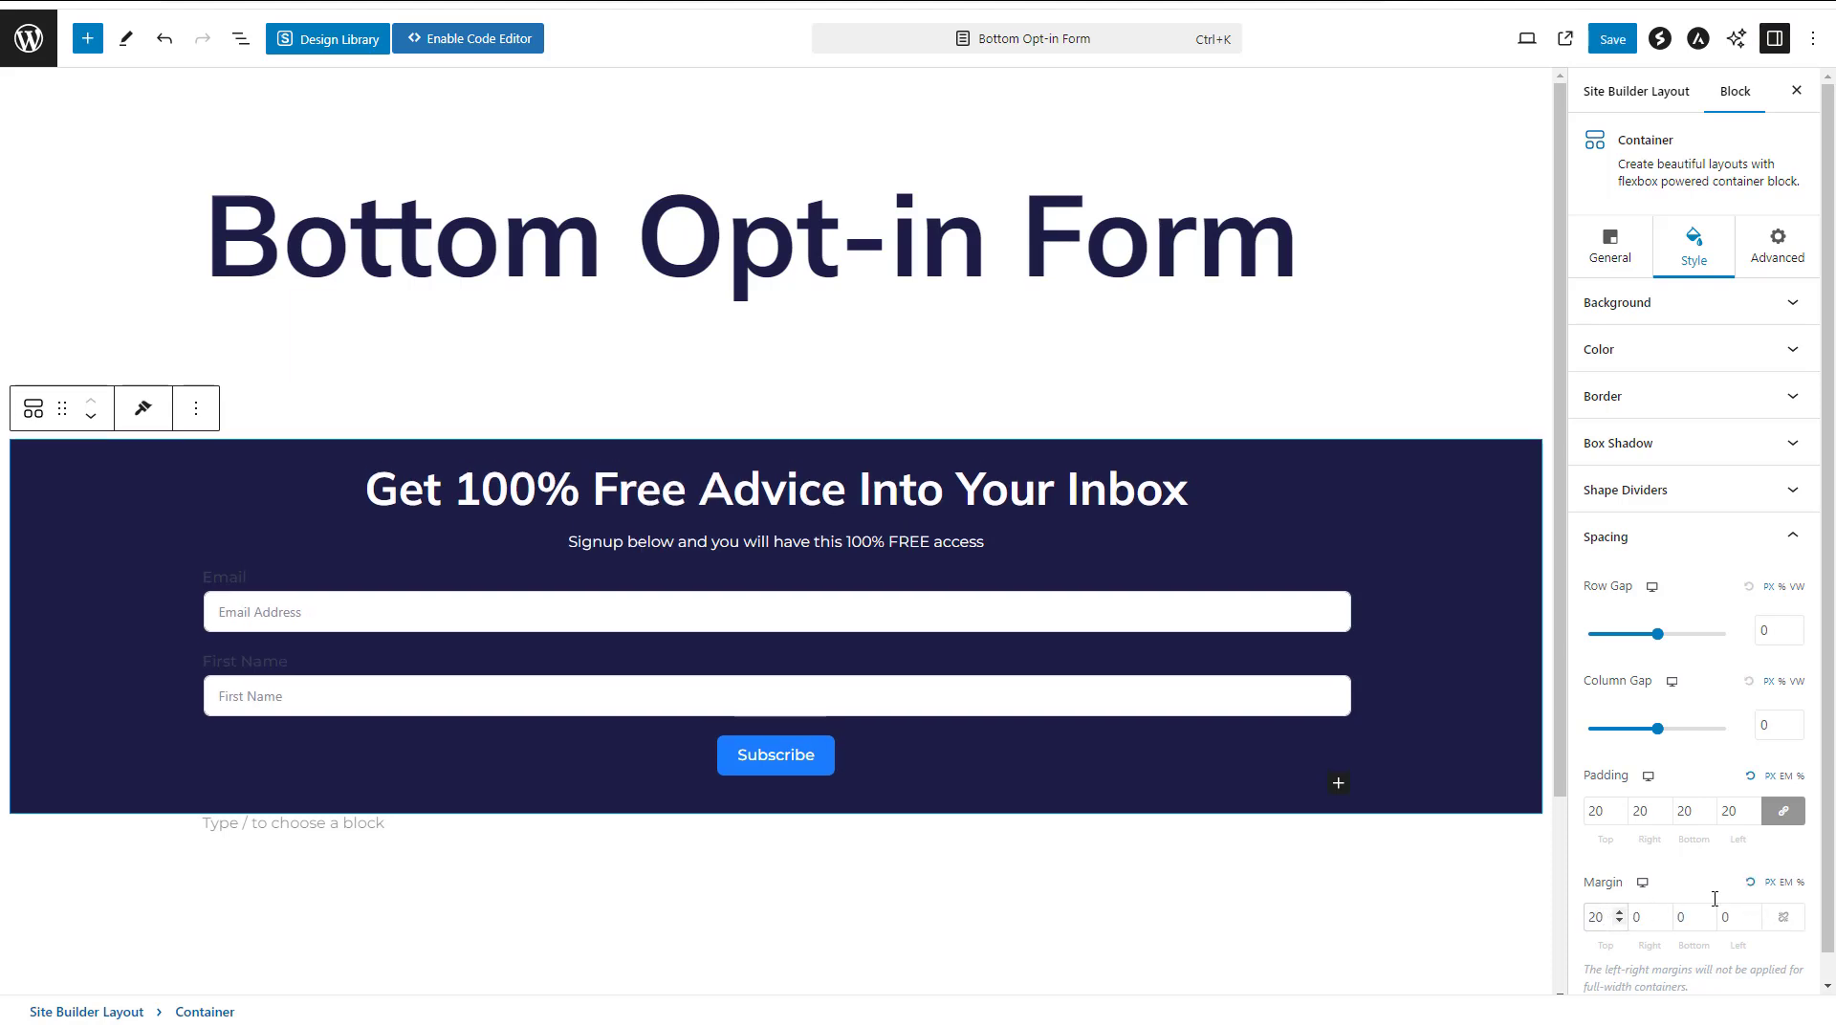
left_click(1611, 38)
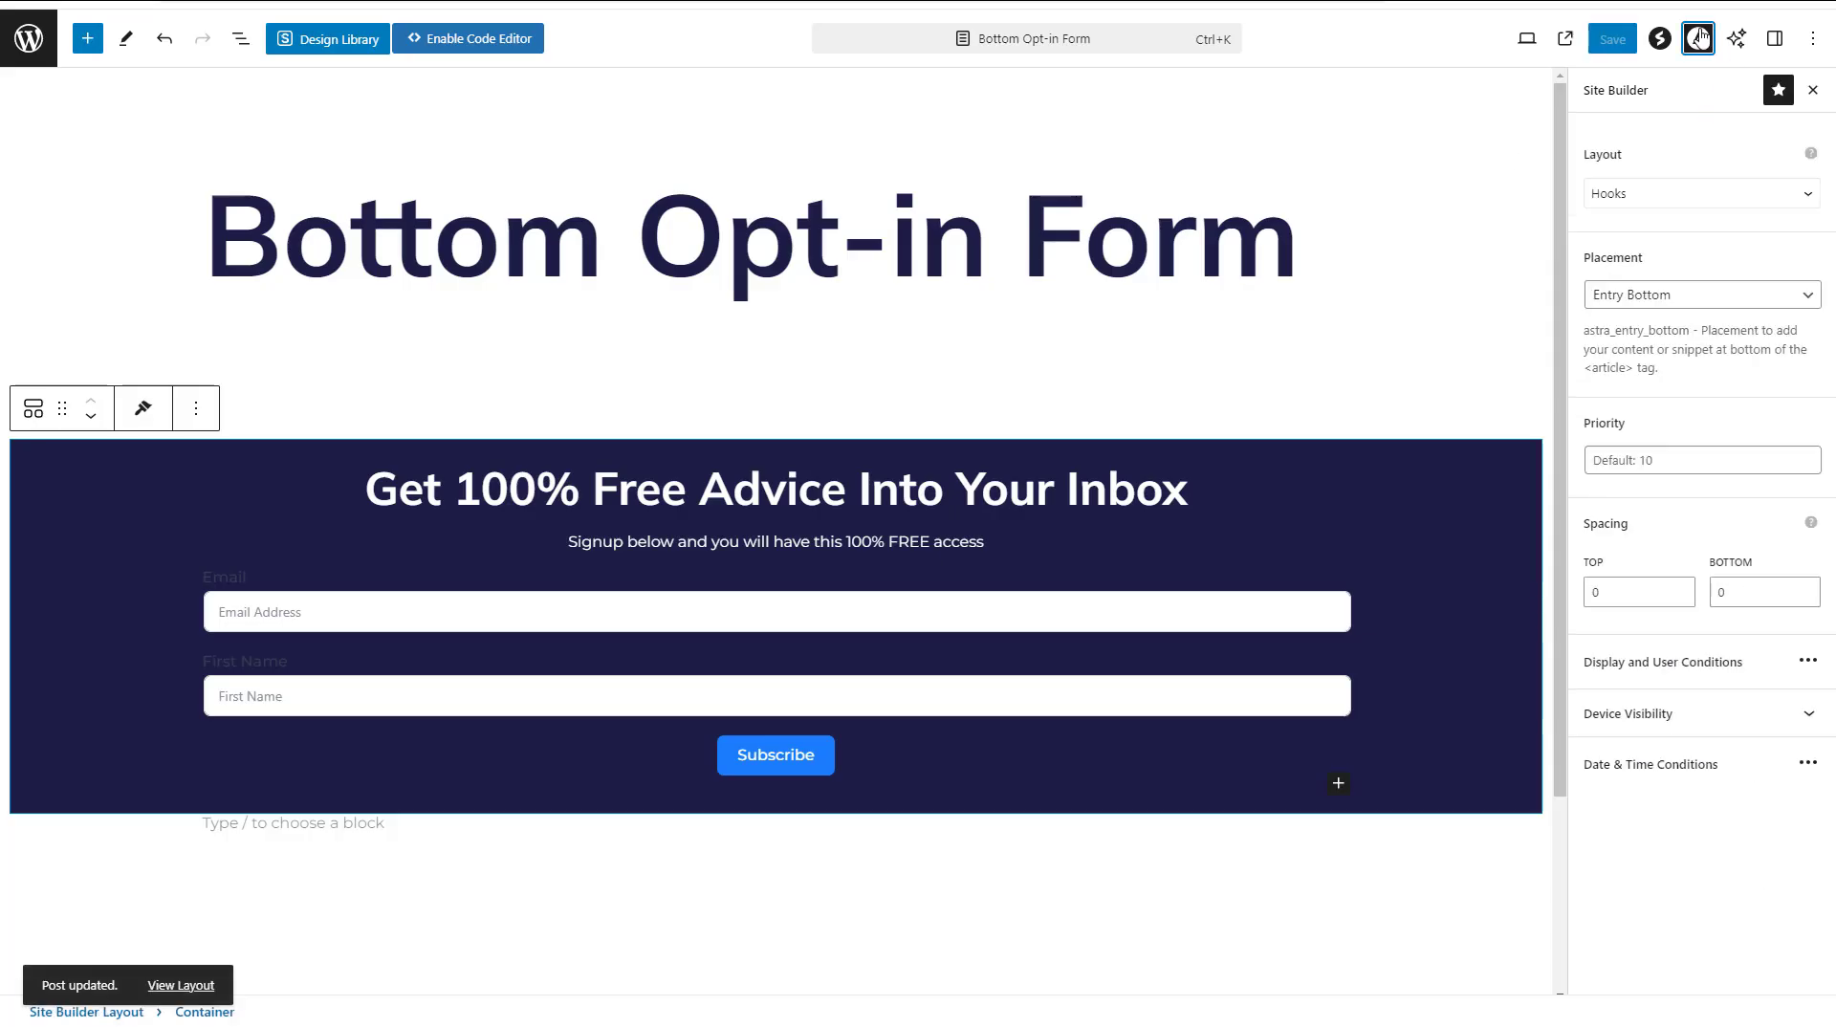
Change the layout's hook placement to Before Entry and save the layout
left_click(1688, 304)
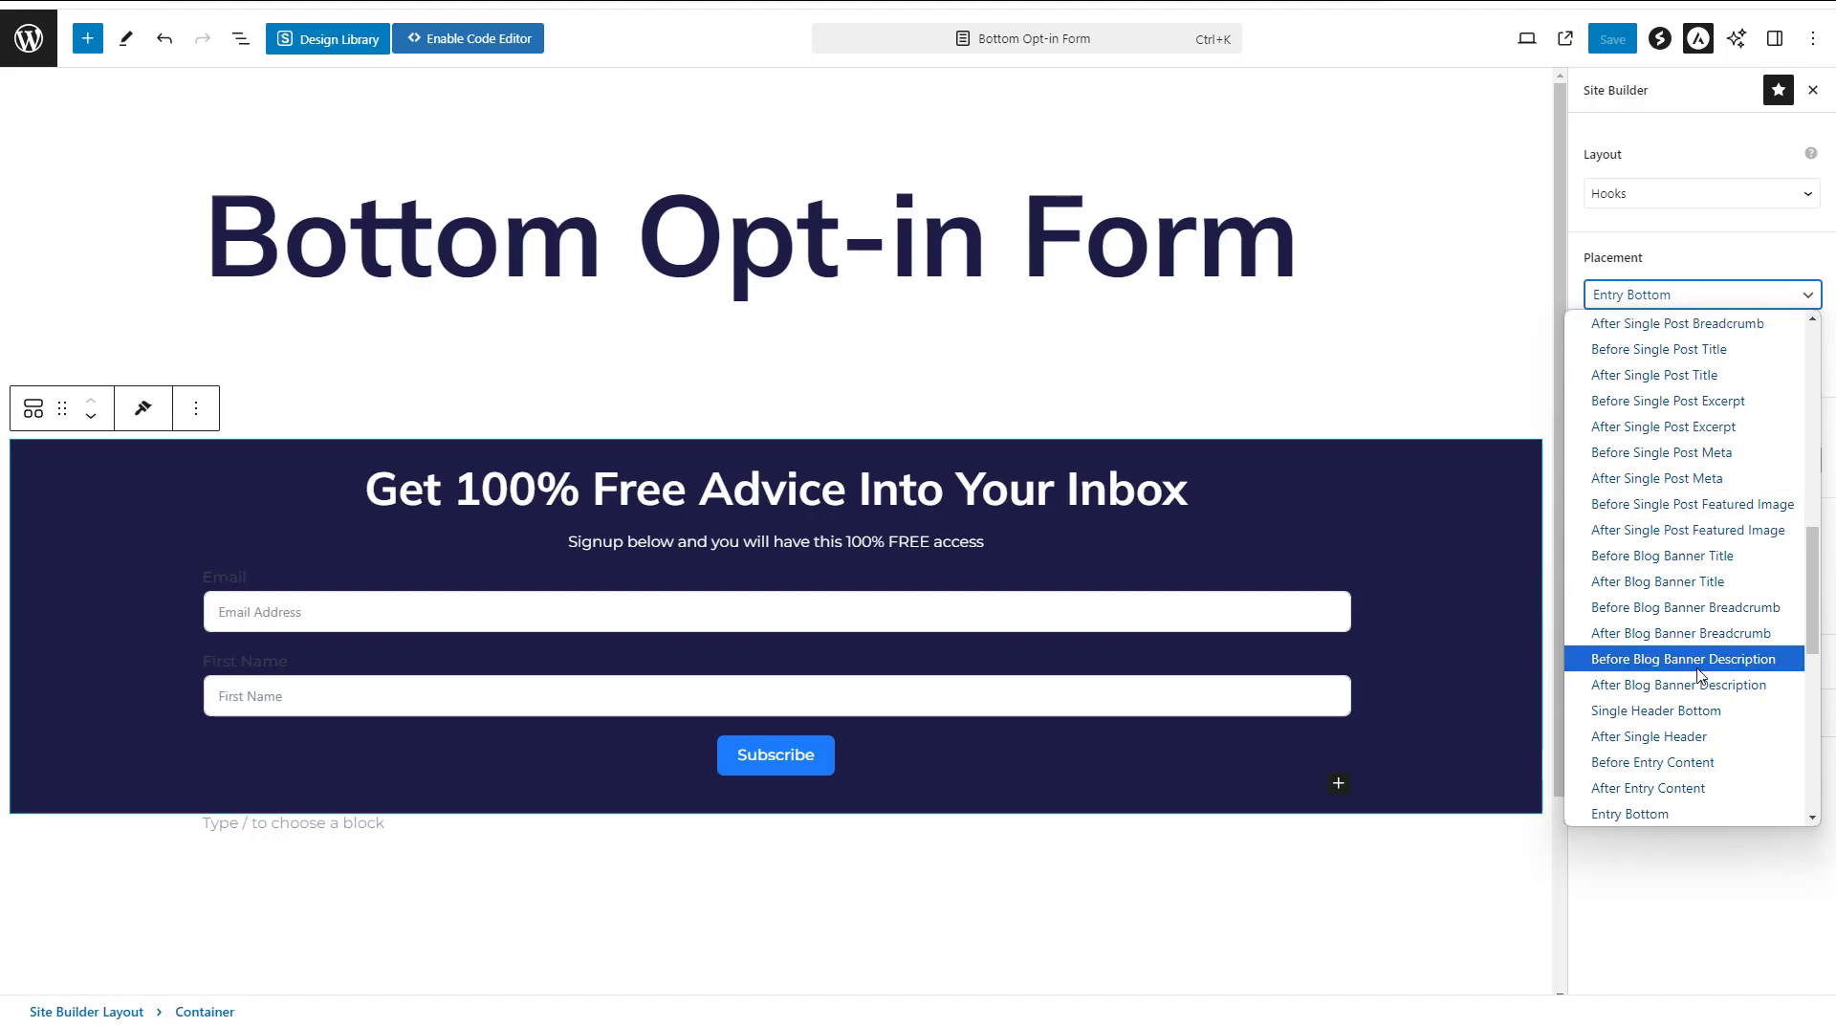
scroll(1697, 674, "down", 2)
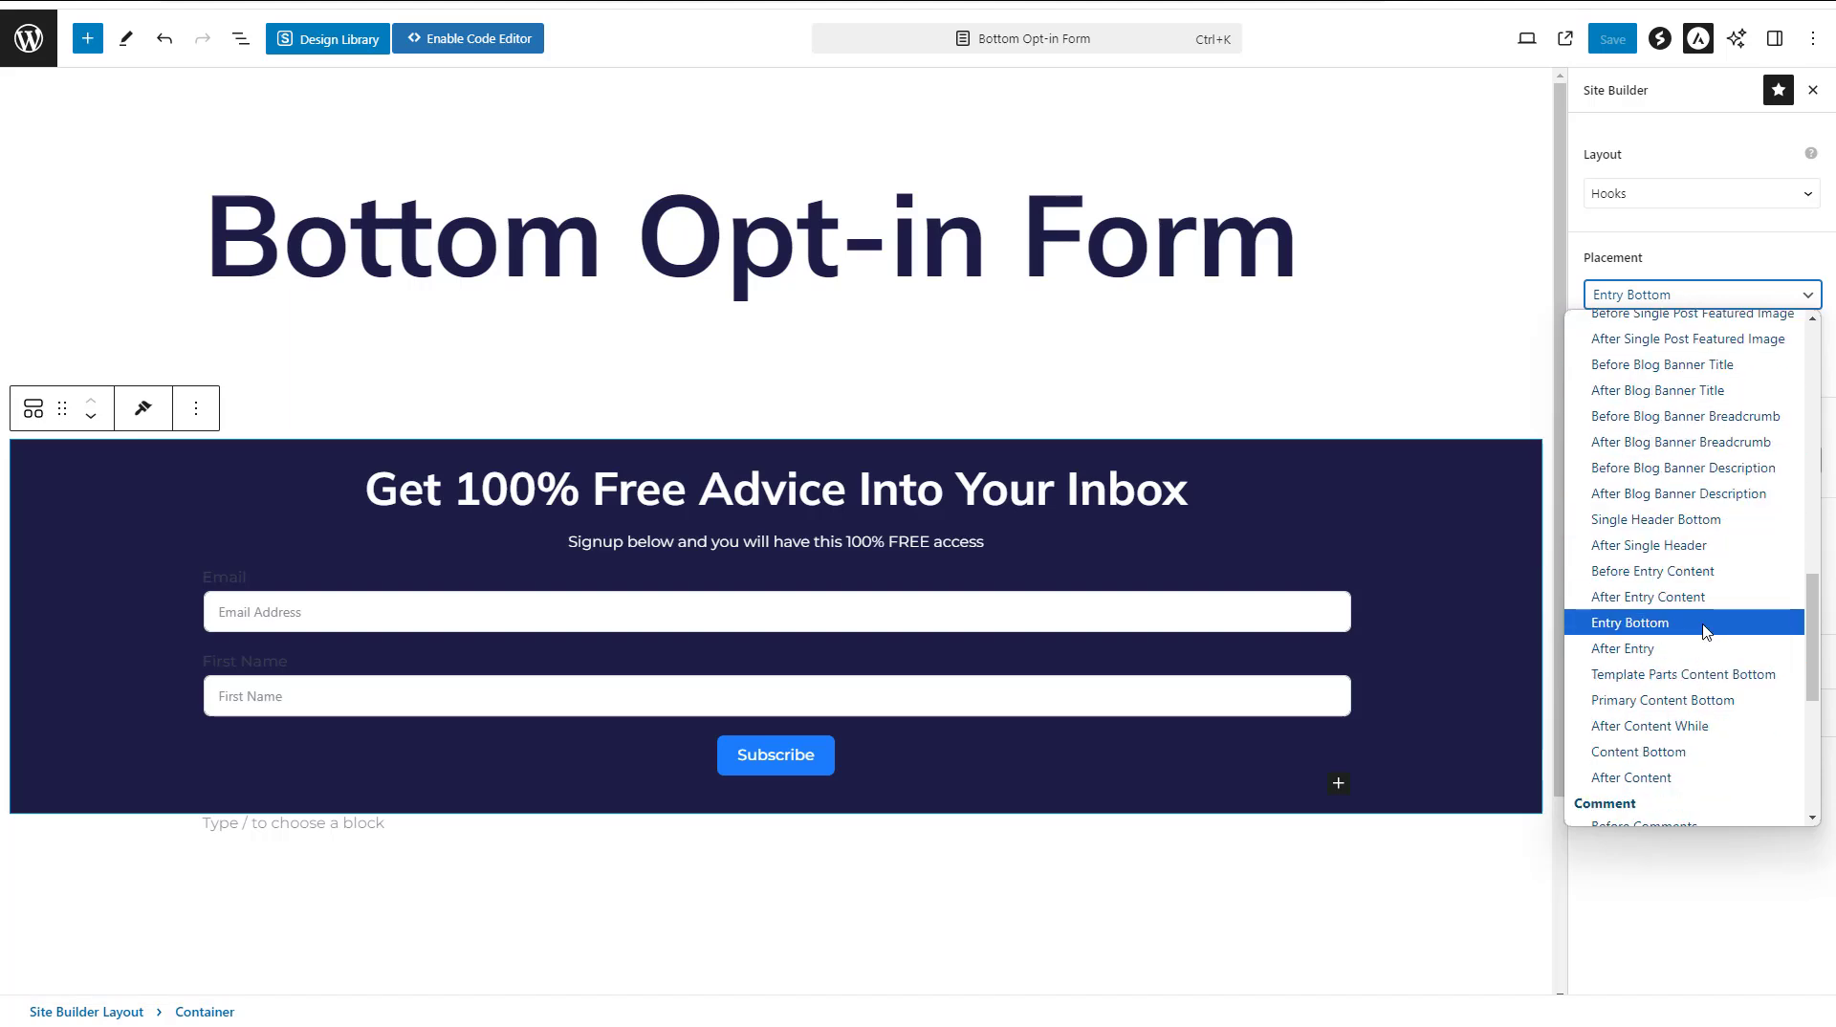
scroll(1694, 507, "up", 4)
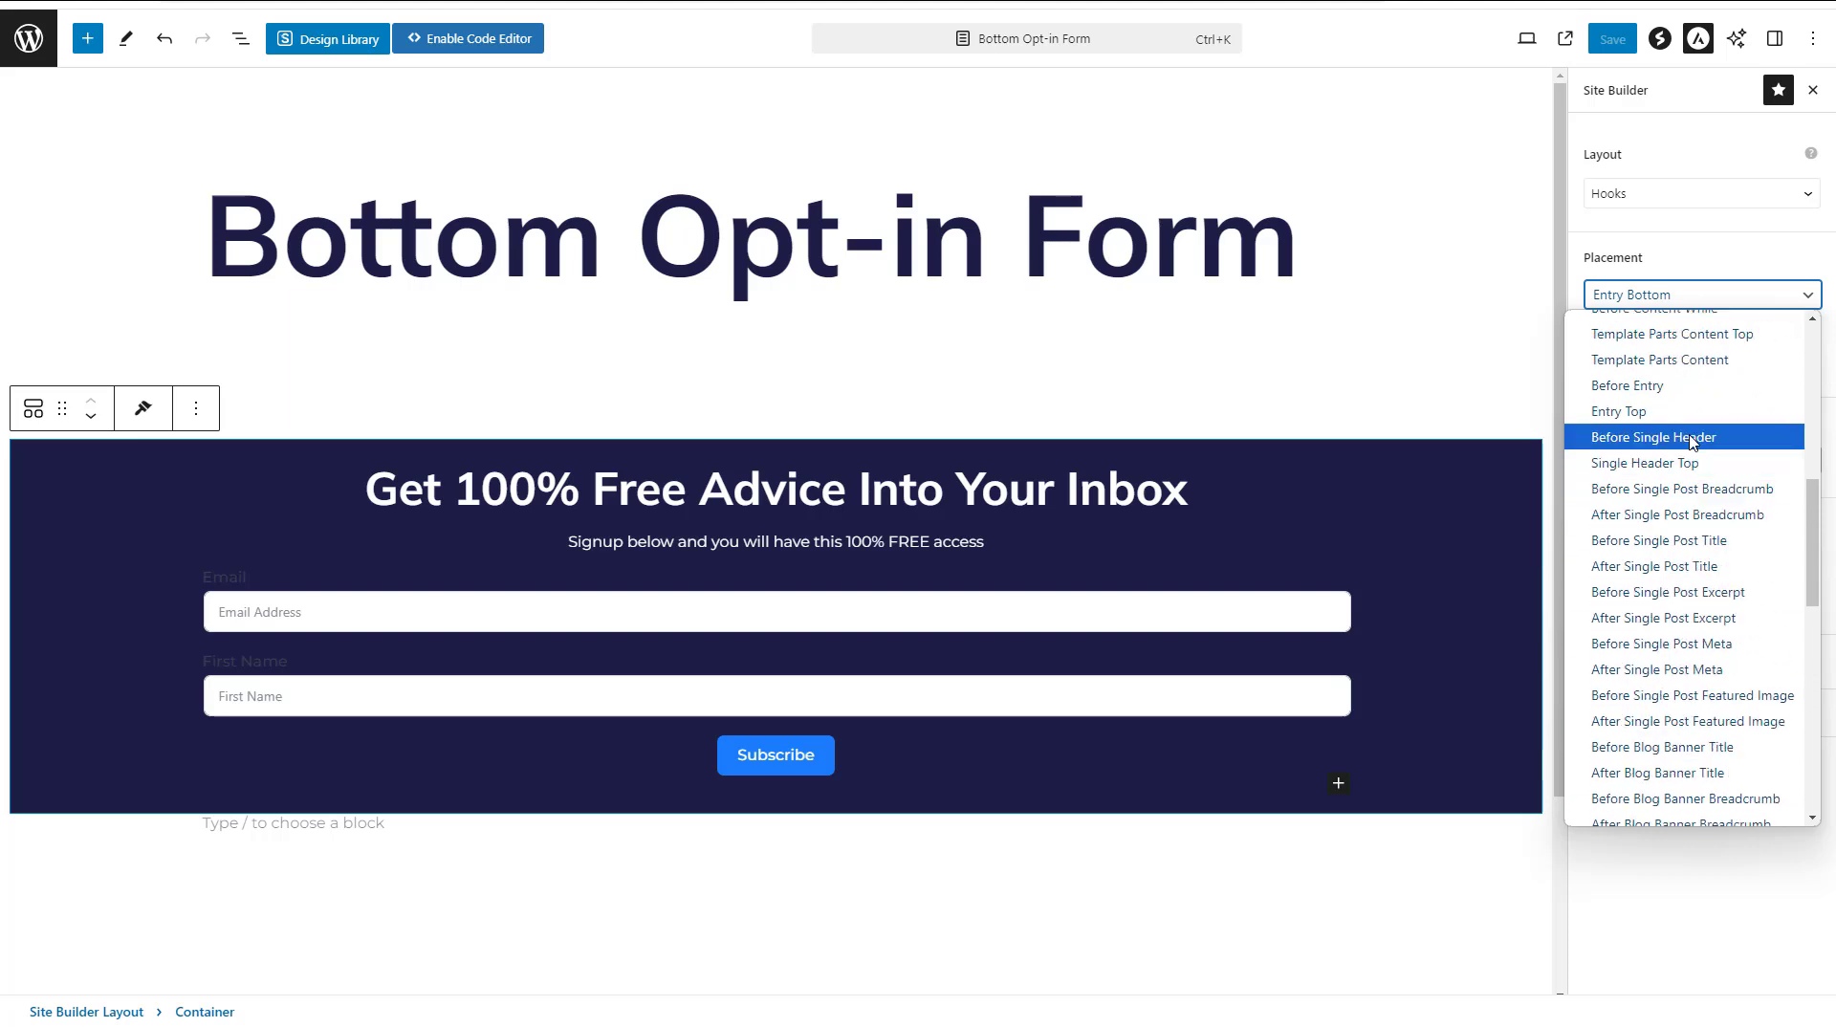
left_click(1671, 389)
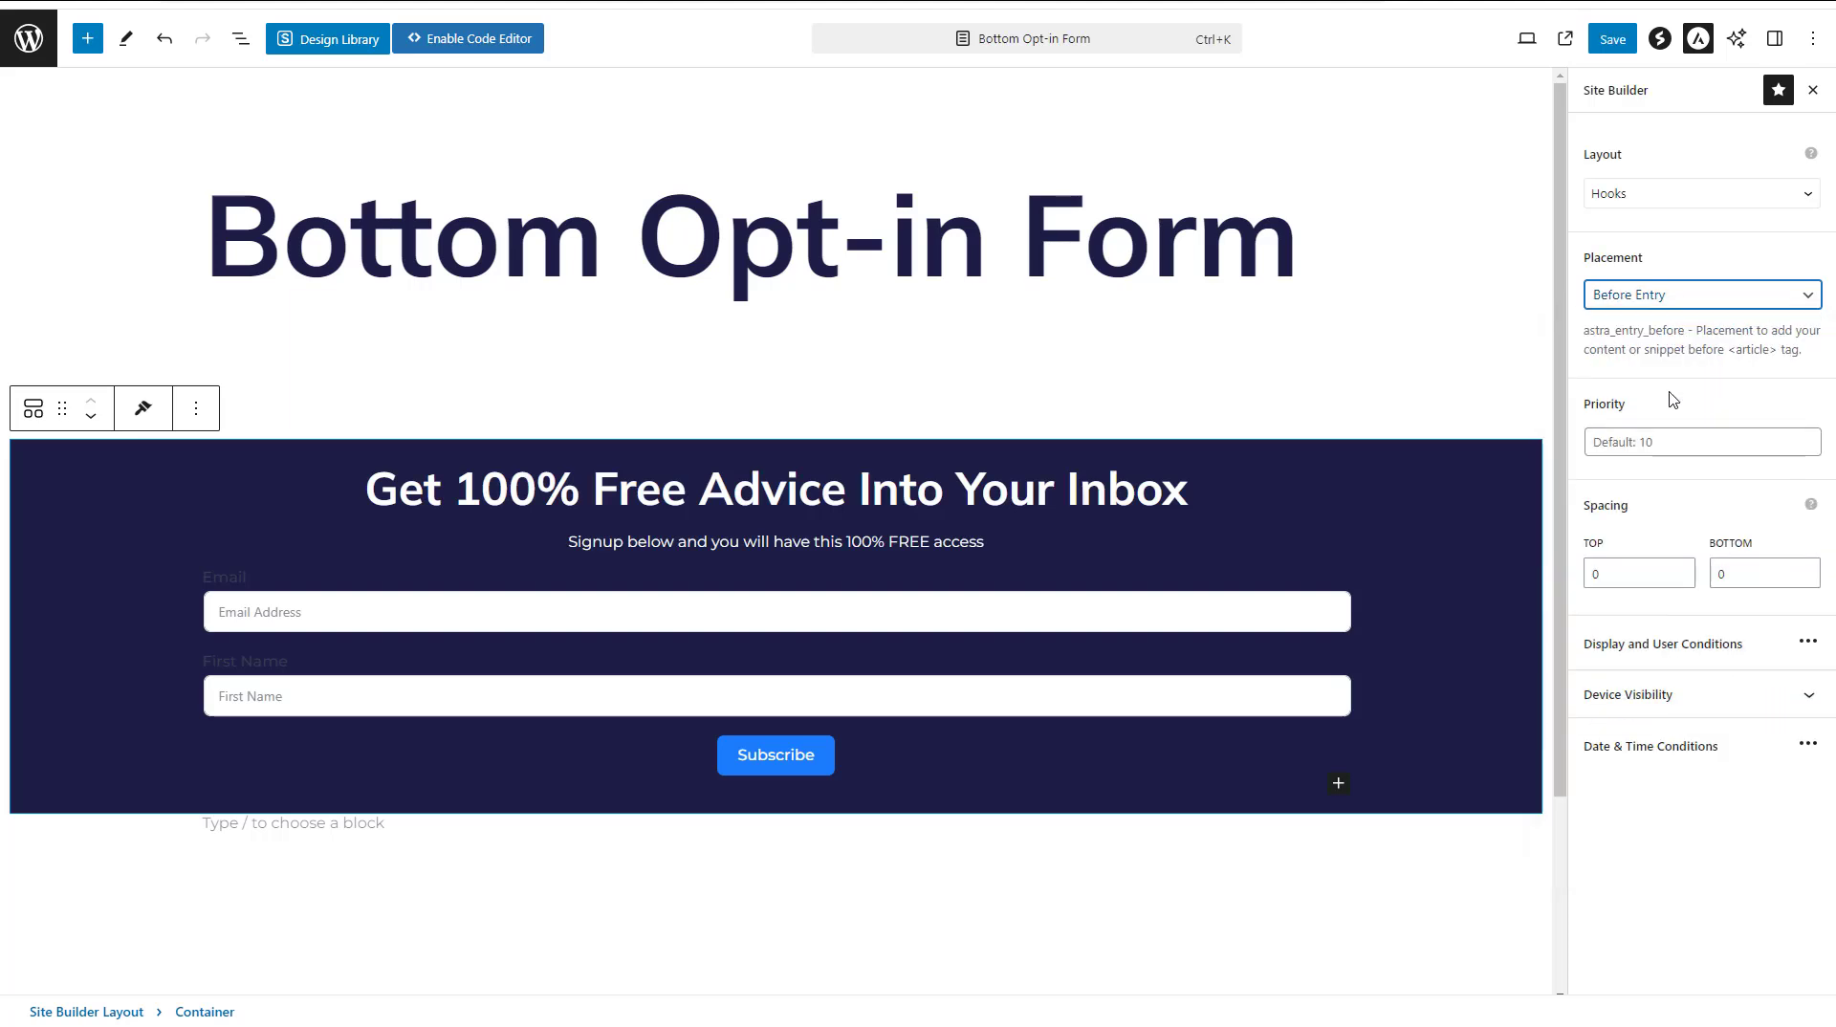
left_click(1612, 38)
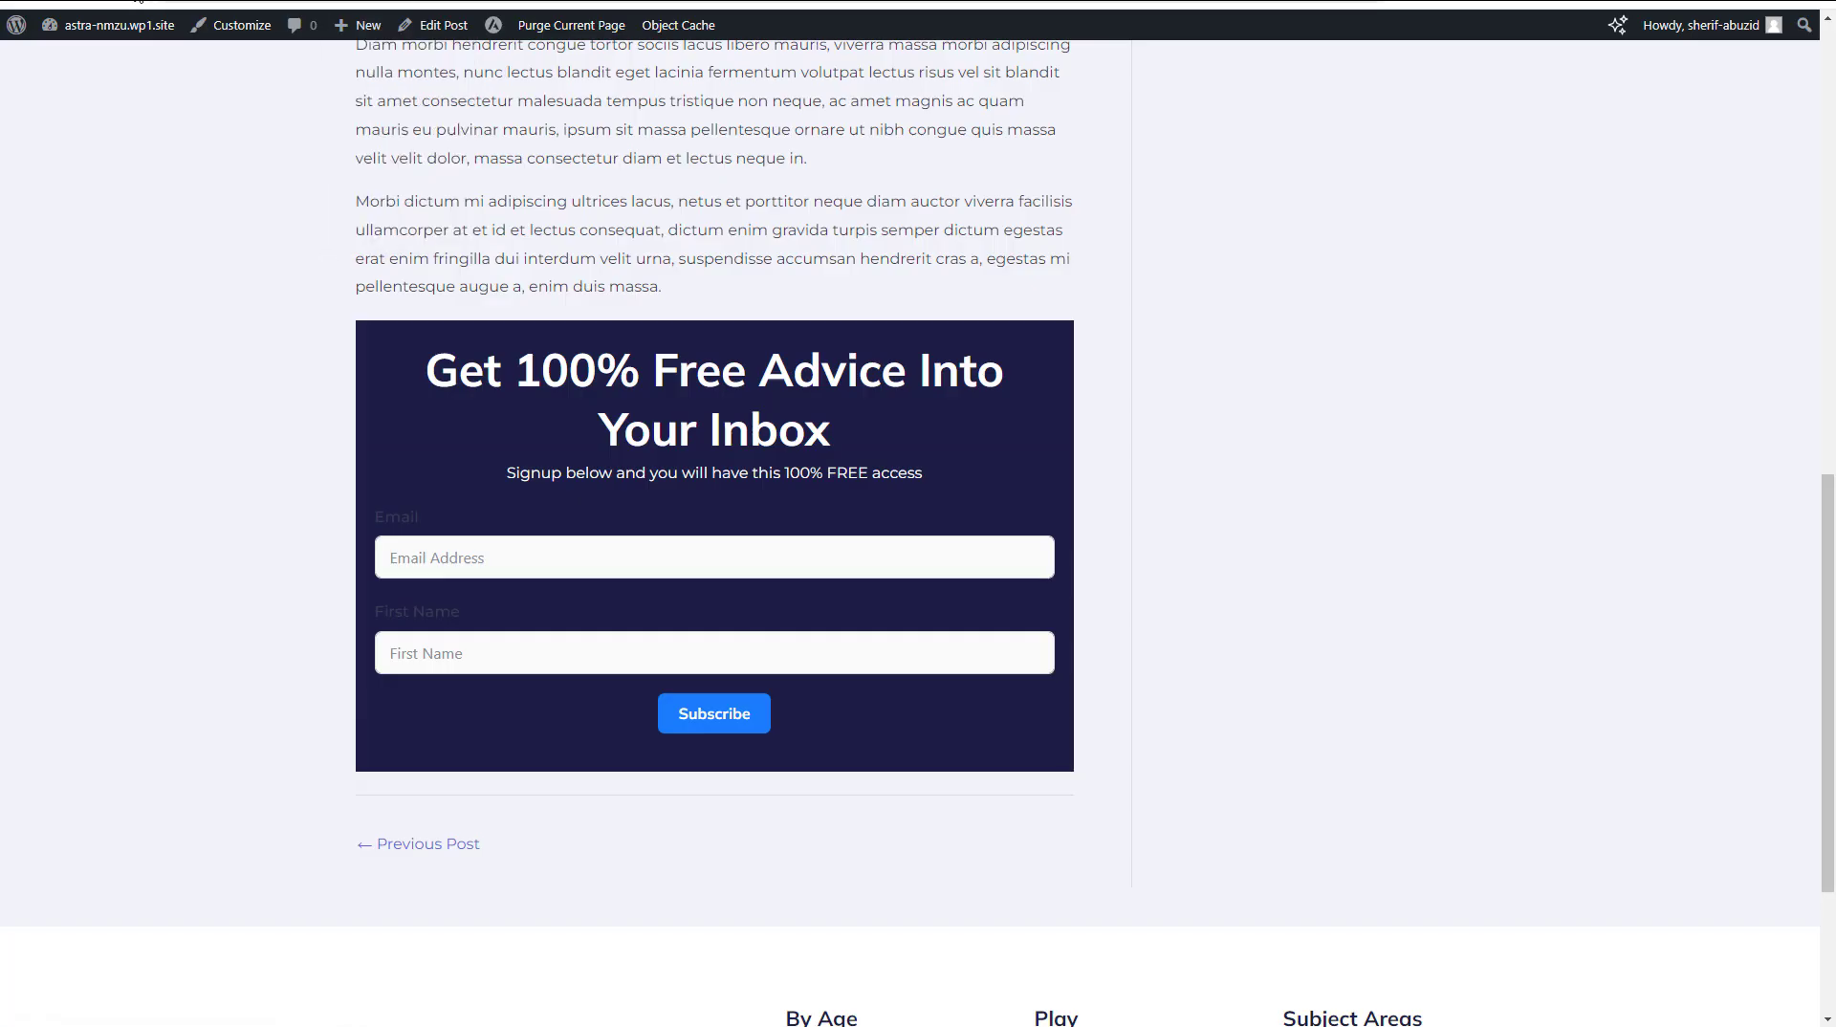
Reload the blog post and check where the opt-in form sits relative to the title and content
scroll(1341, 446, "up", 11)
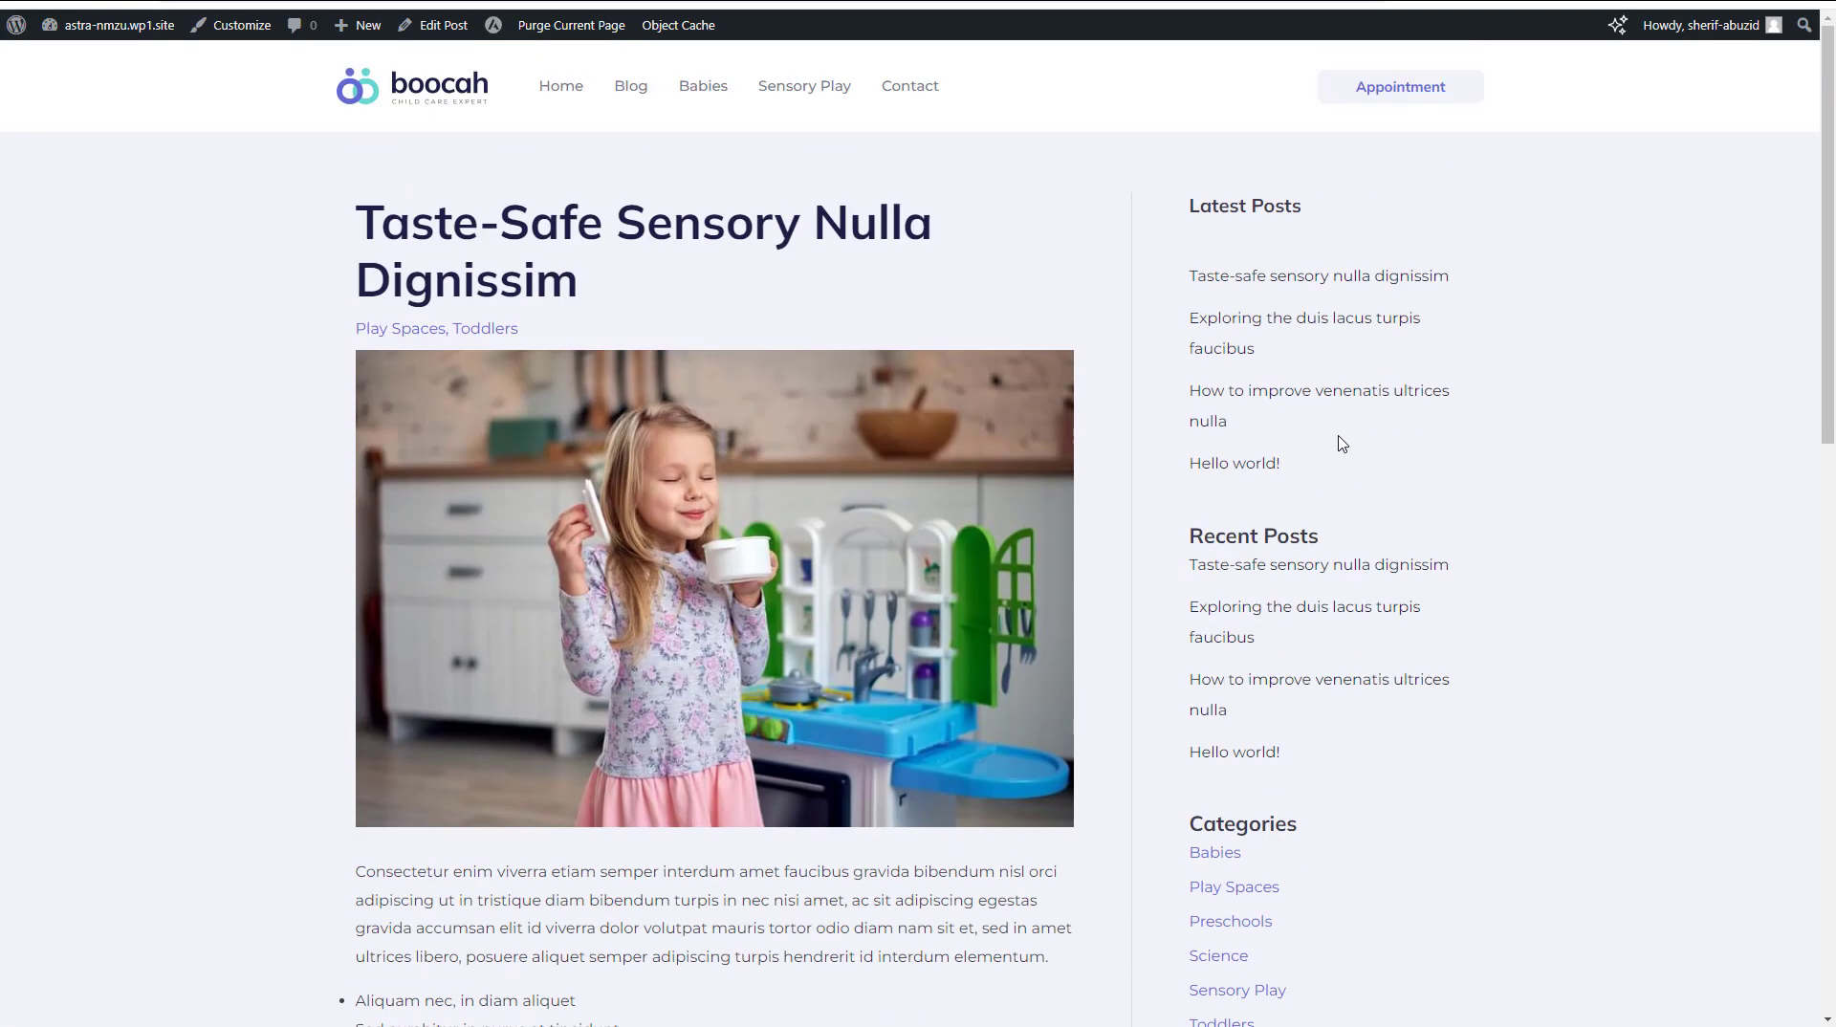
key("F5")
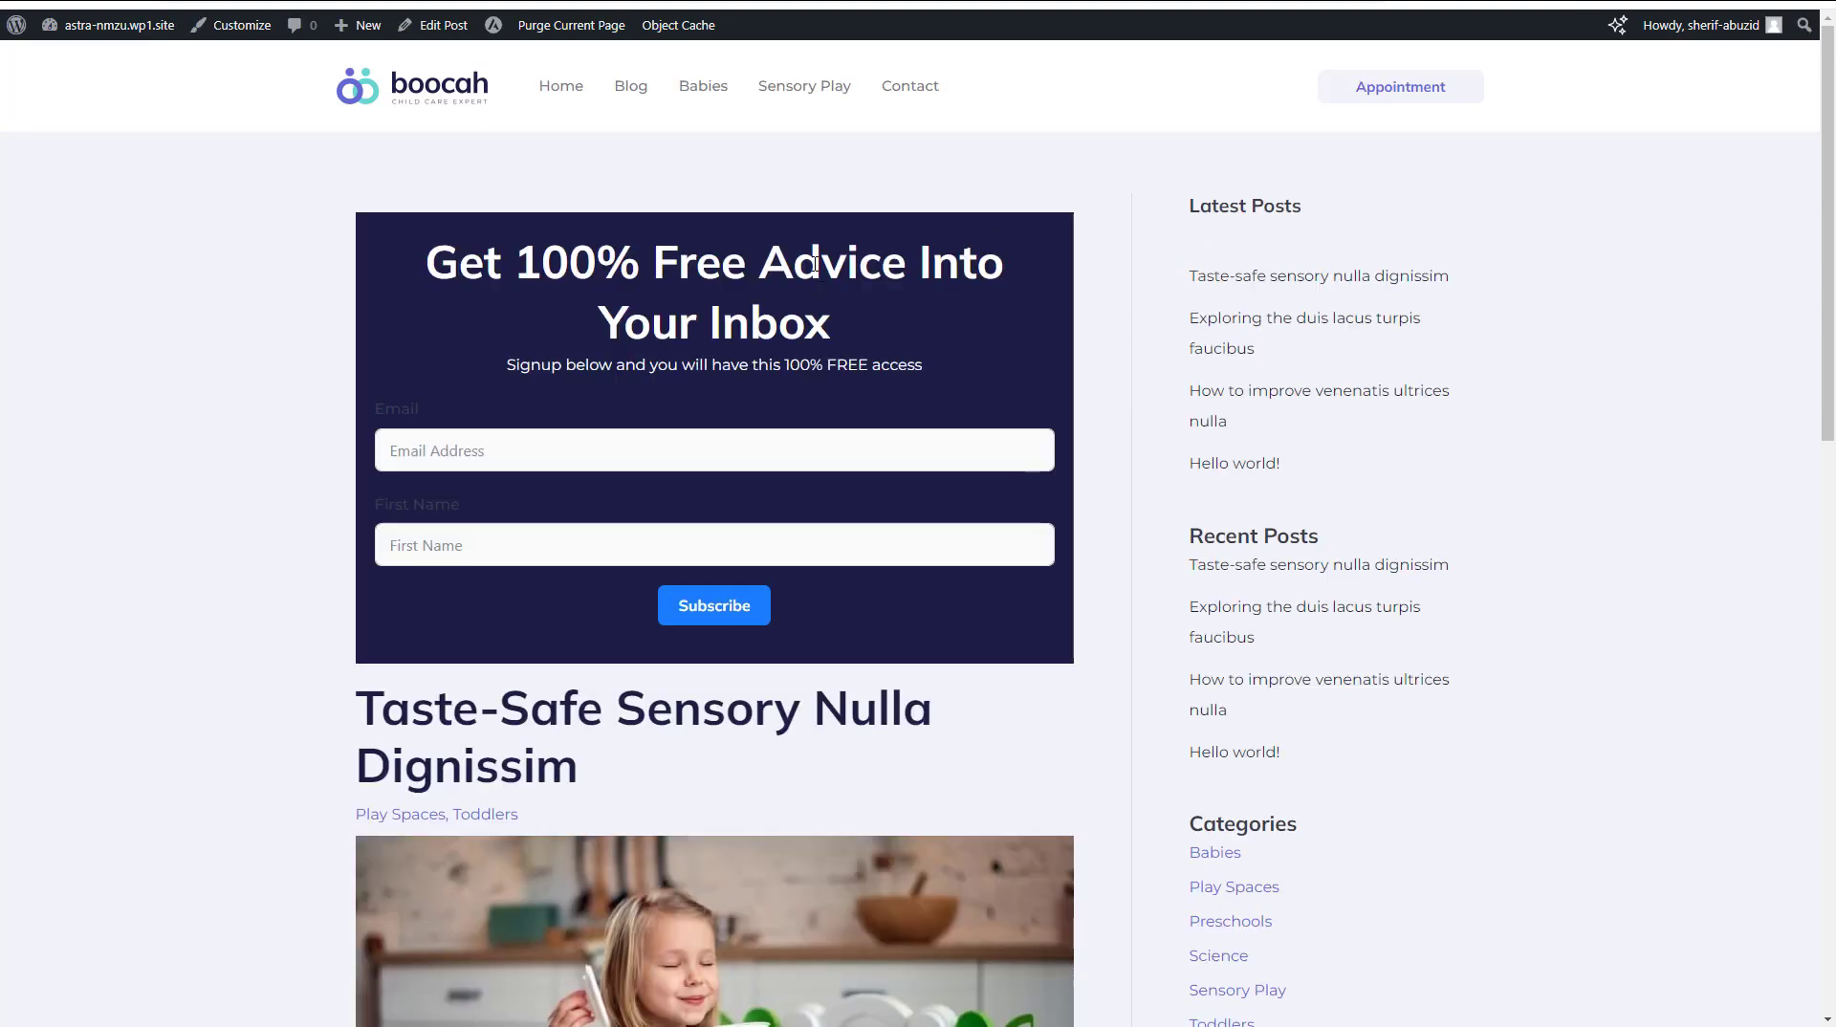
scroll(852, 269, "down", 10)
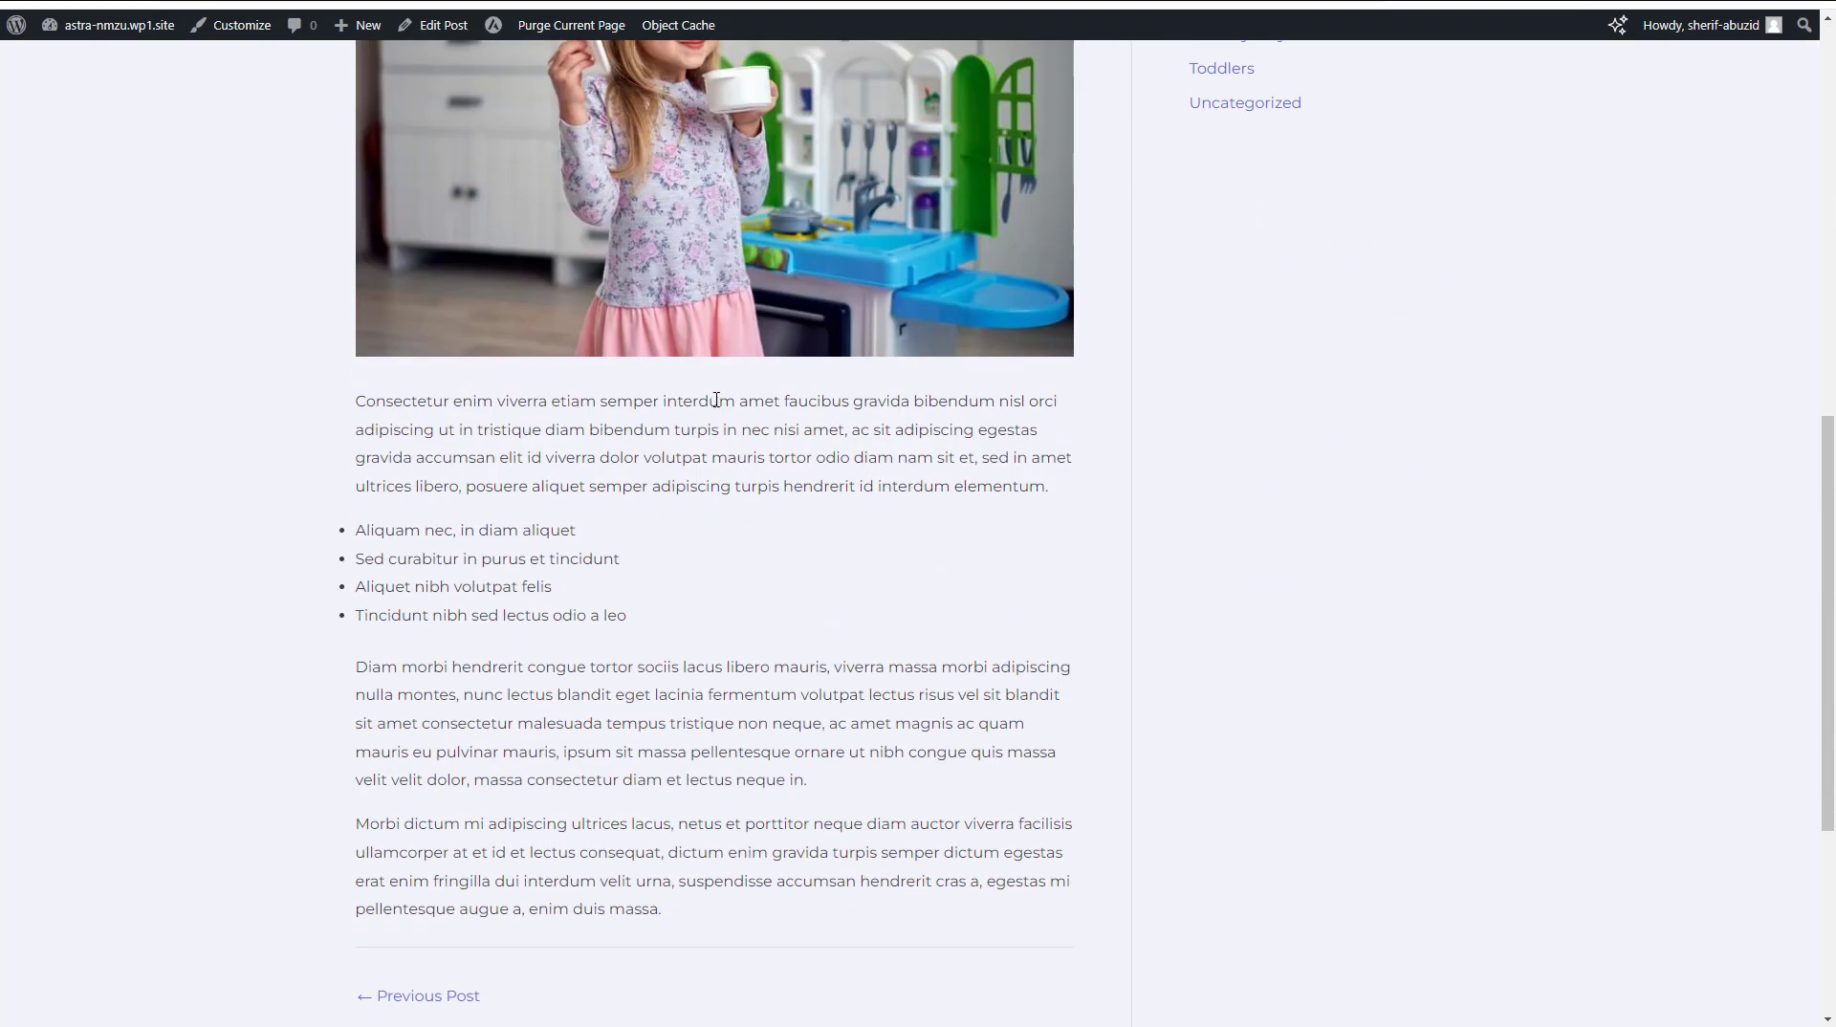
triple_click(716, 400)
left_click(728, 424)
scroll(742, 478, "up", 3)
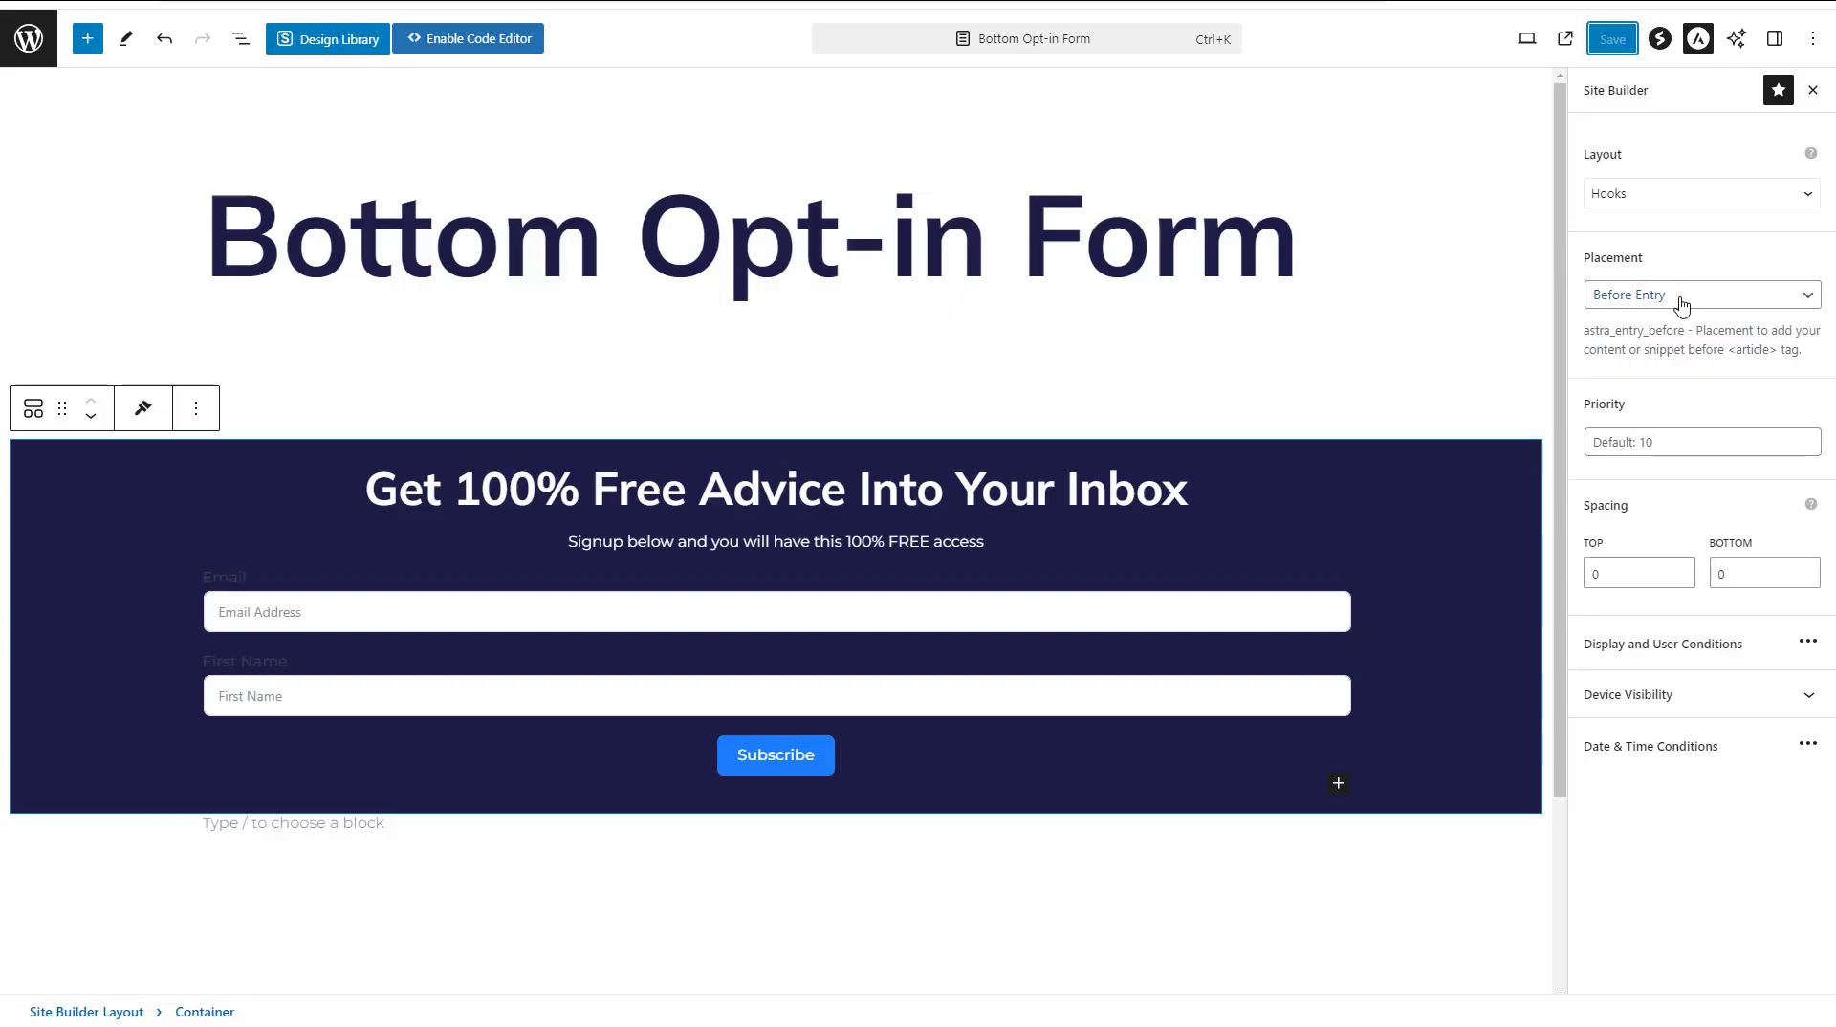
Change the hook placement to Before Entry Content, save the layout and check the form's position in the blog post
left_click(1688, 296)
scroll(1788, 433, "up", 1)
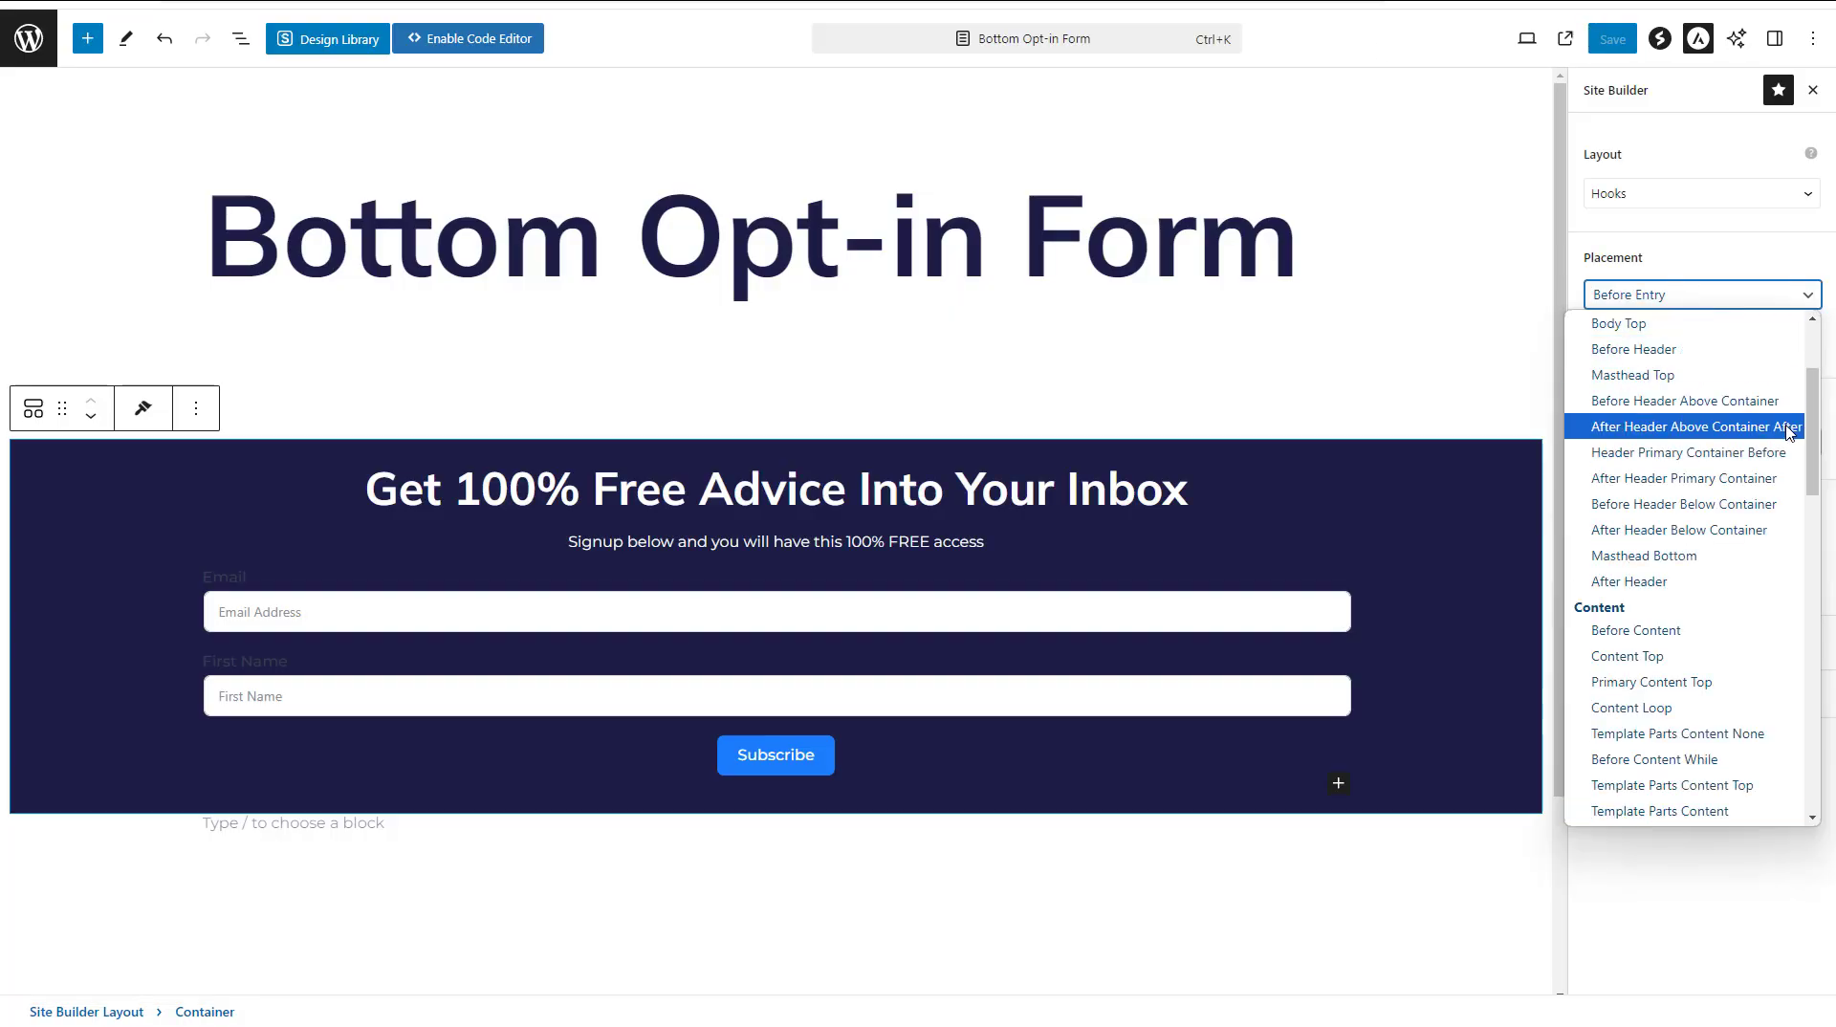
left_click_drag(1812, 435, 1832, 572)
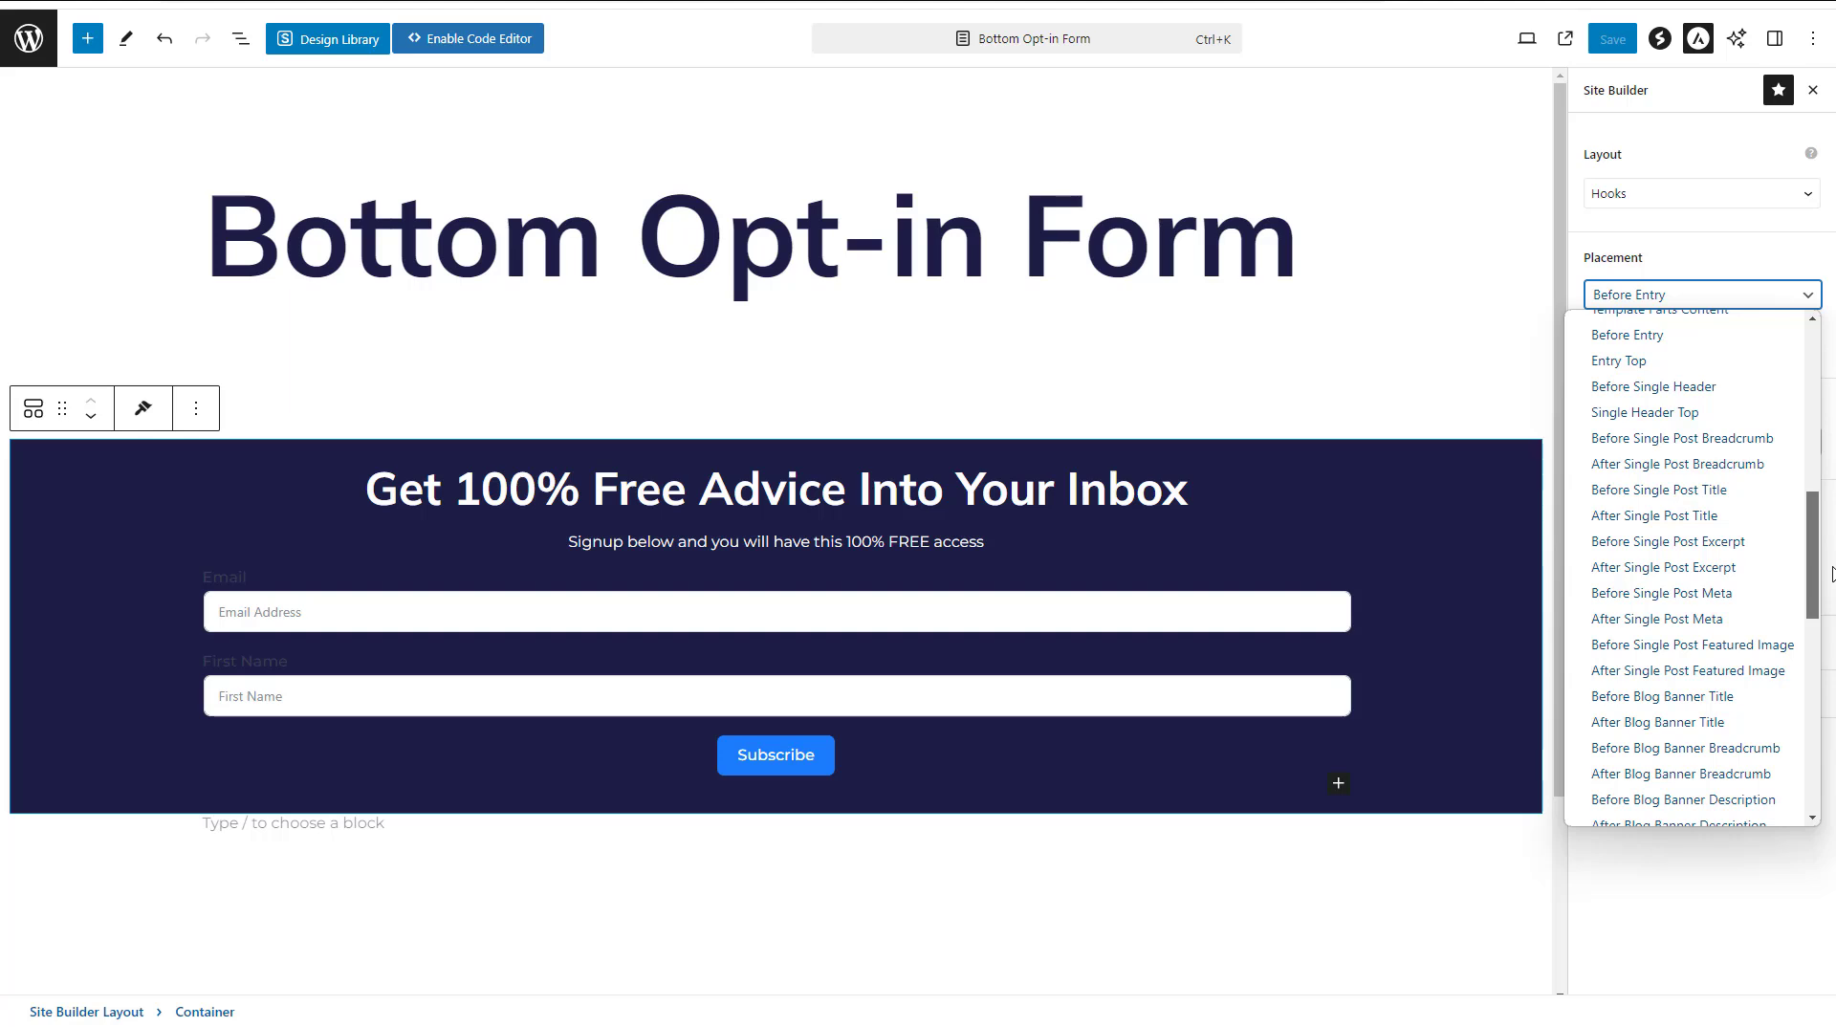
left_click_drag(1832, 572, 1832, 643)
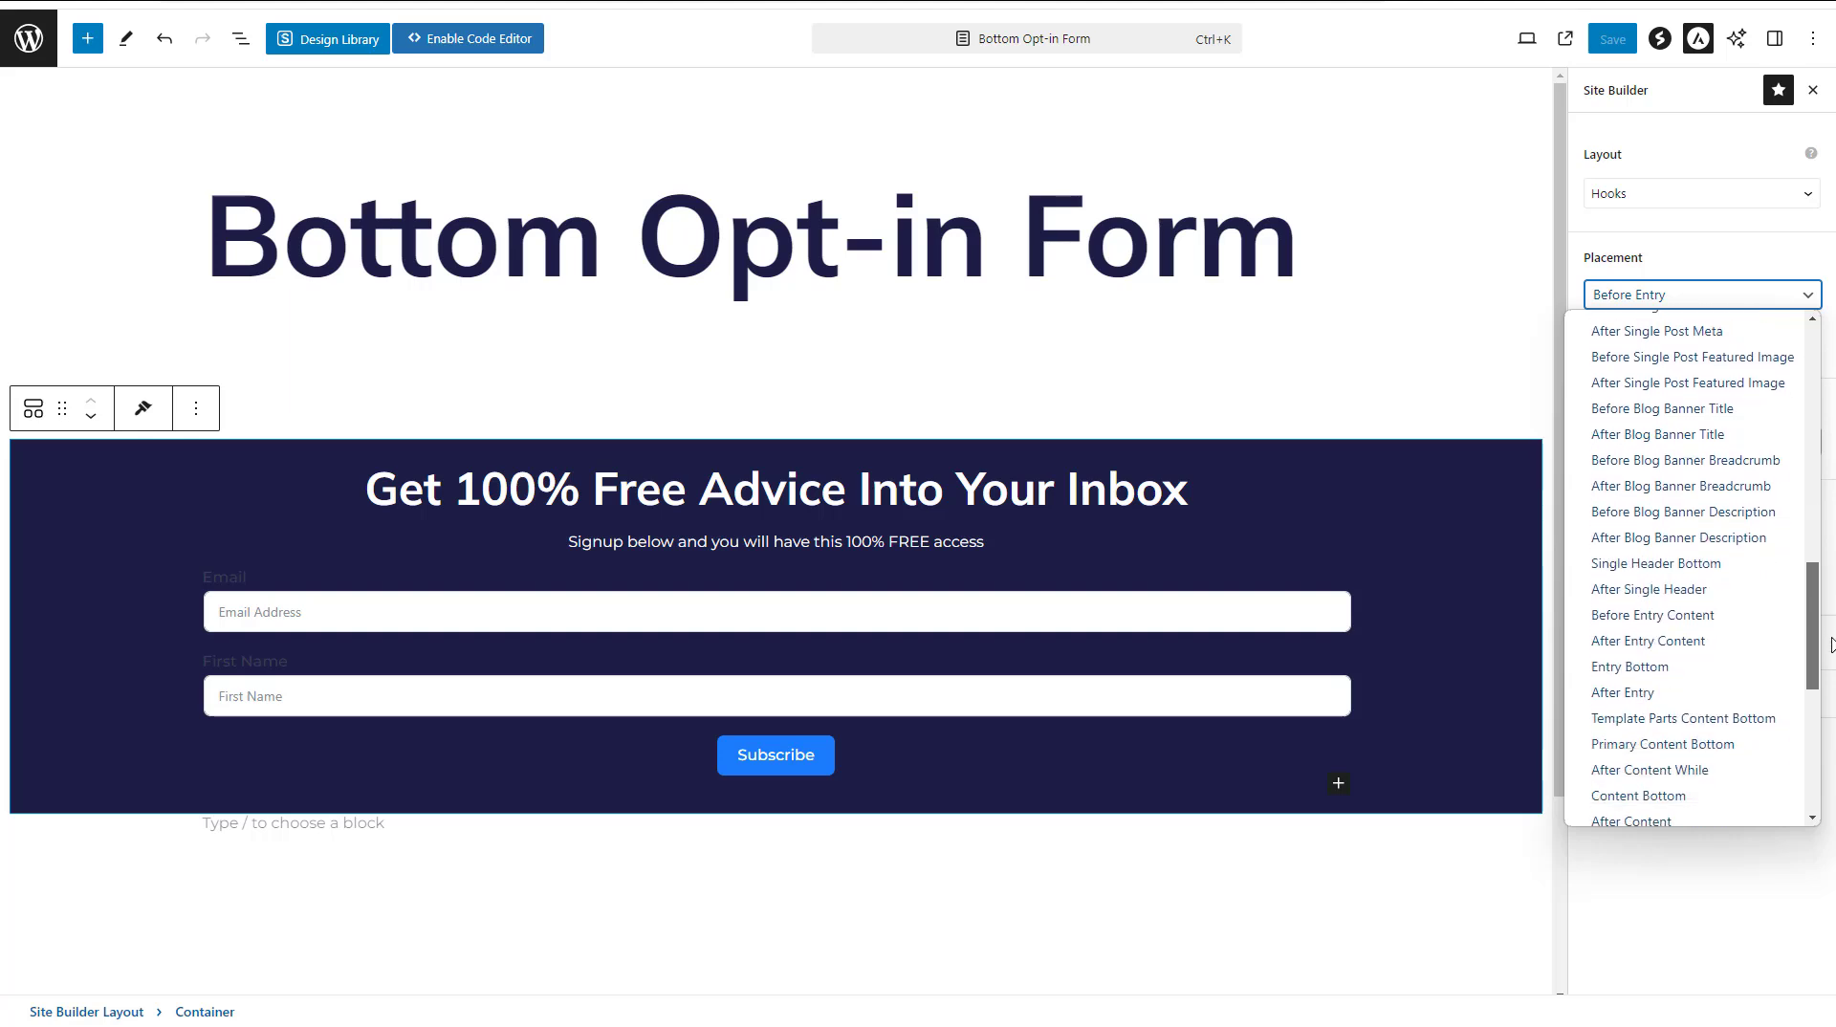
left_click(1747, 629)
left_click(1612, 38)
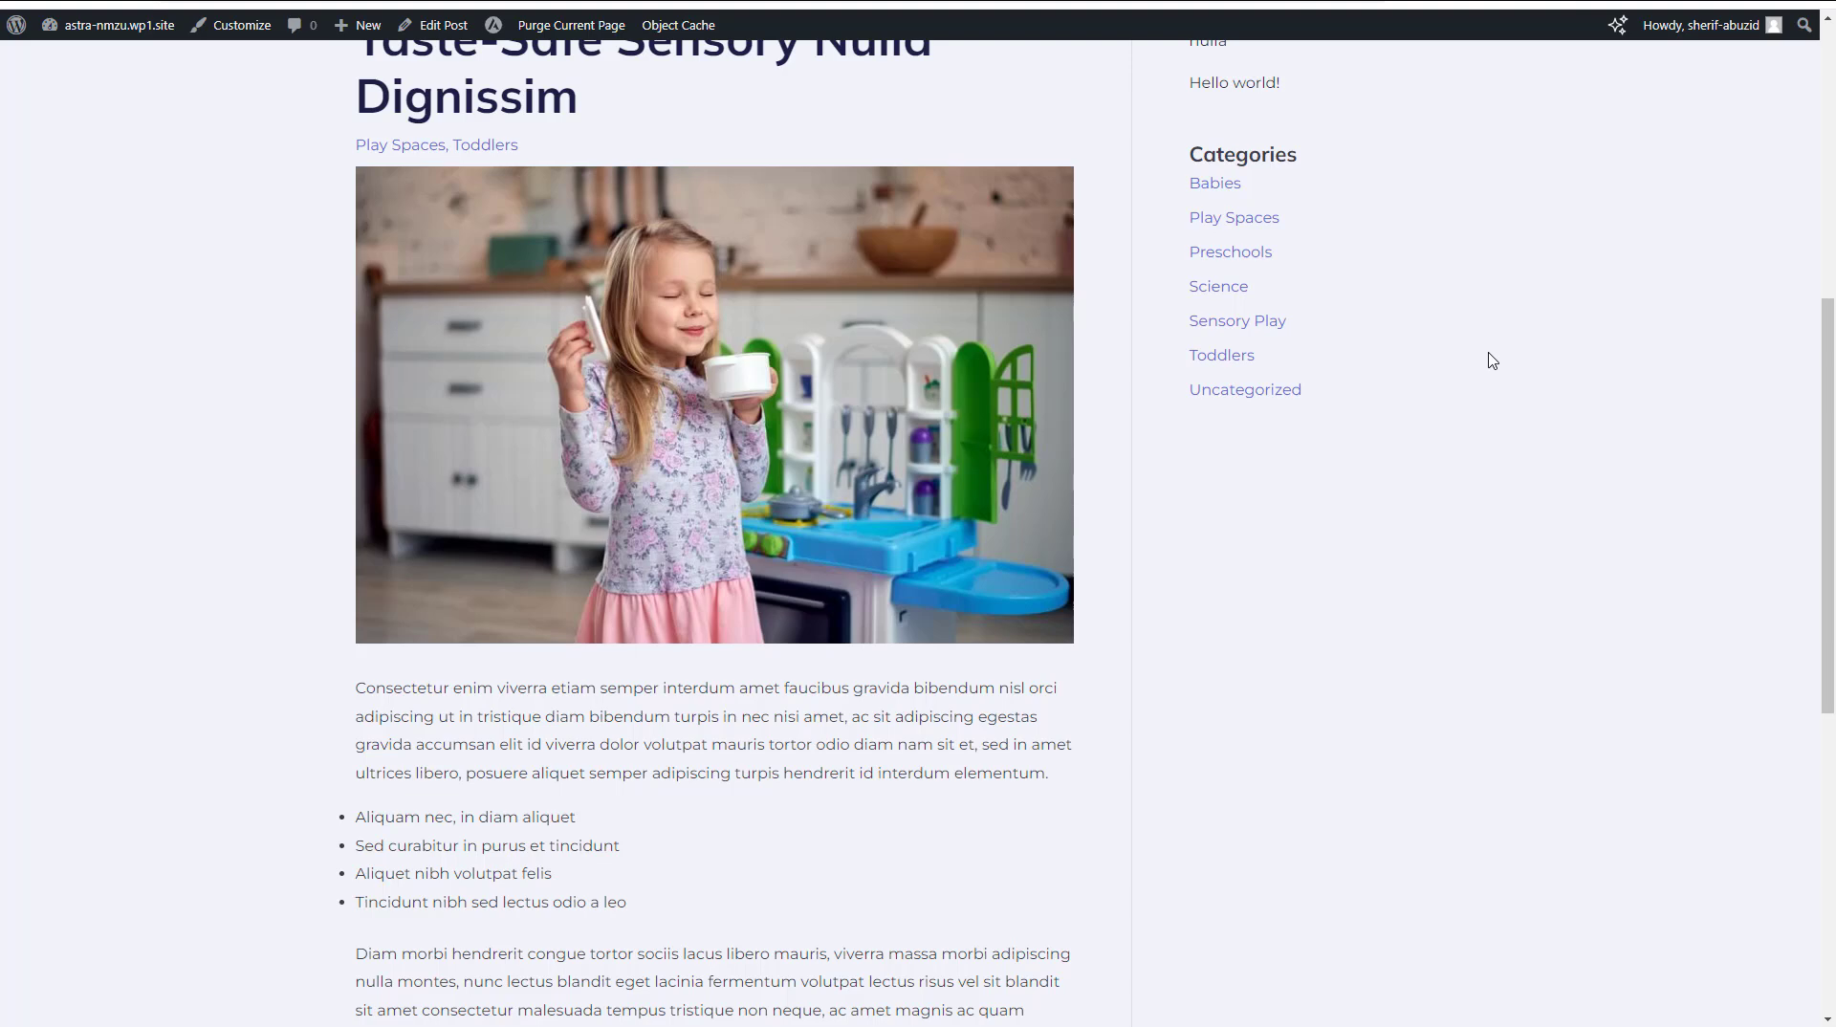
scroll(1496, 361, "down", 4)
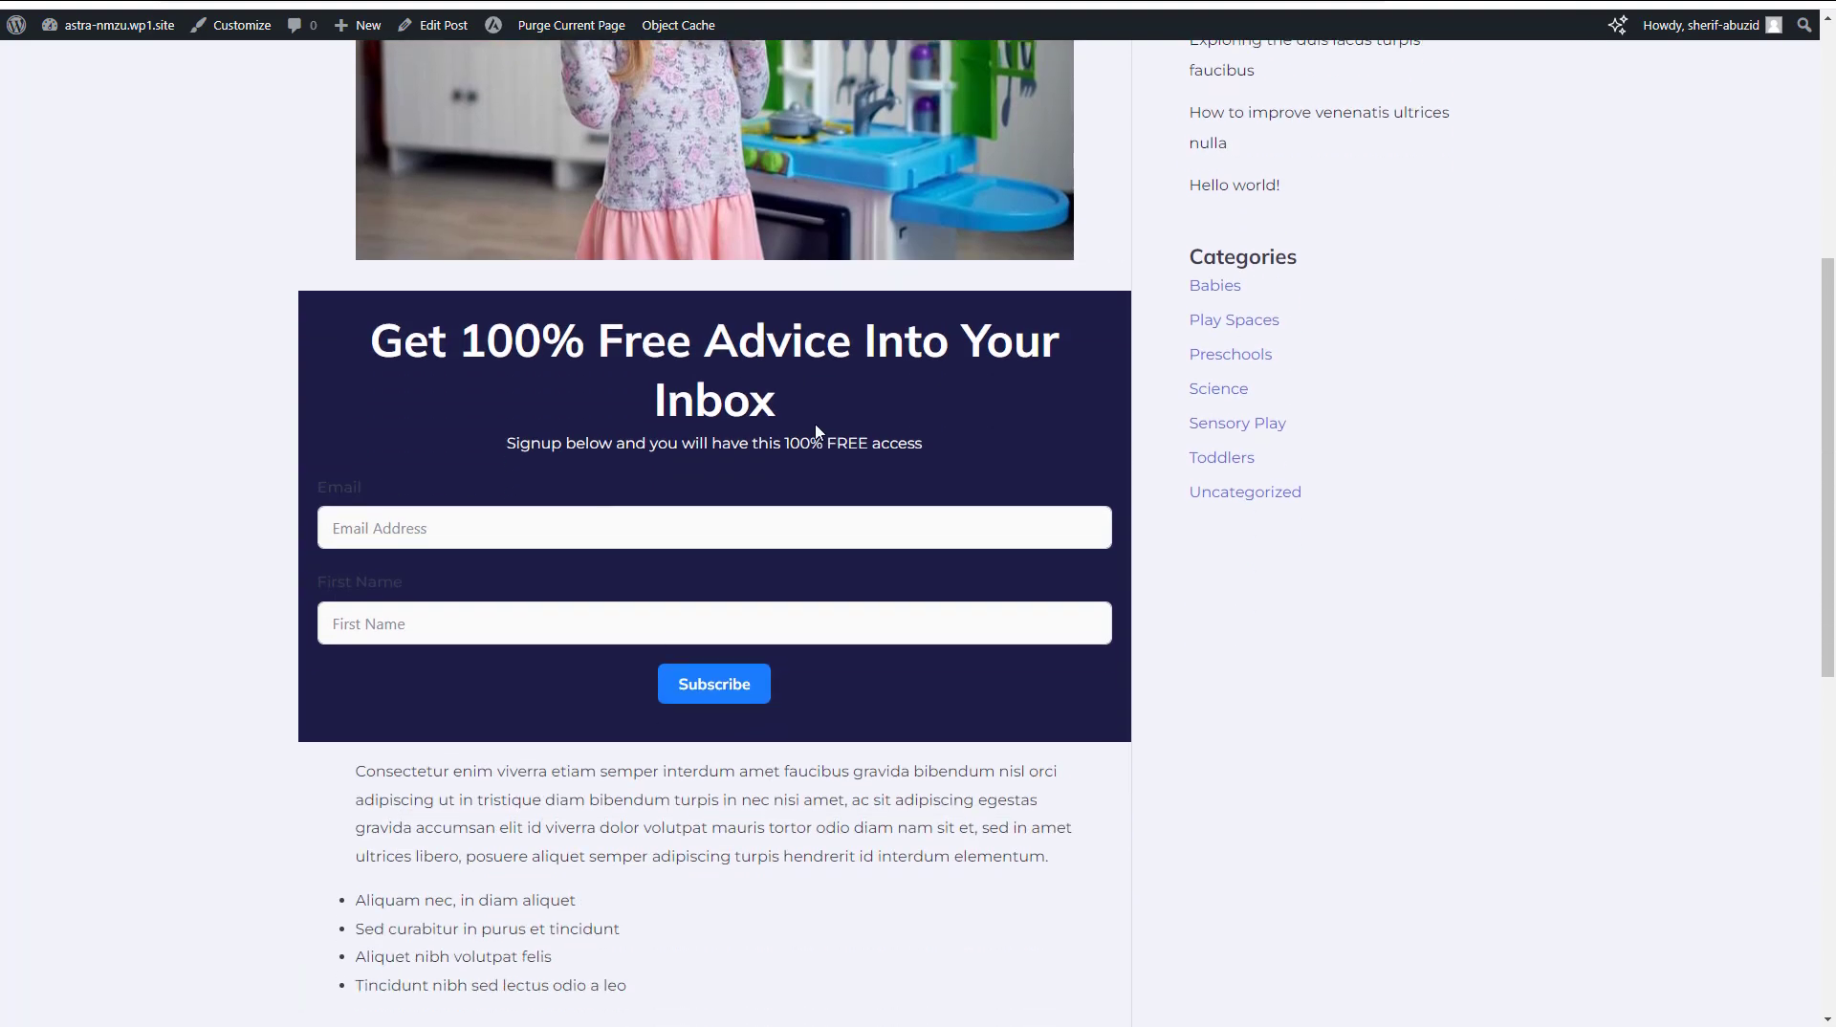
scroll(812, 380, "down", 7)
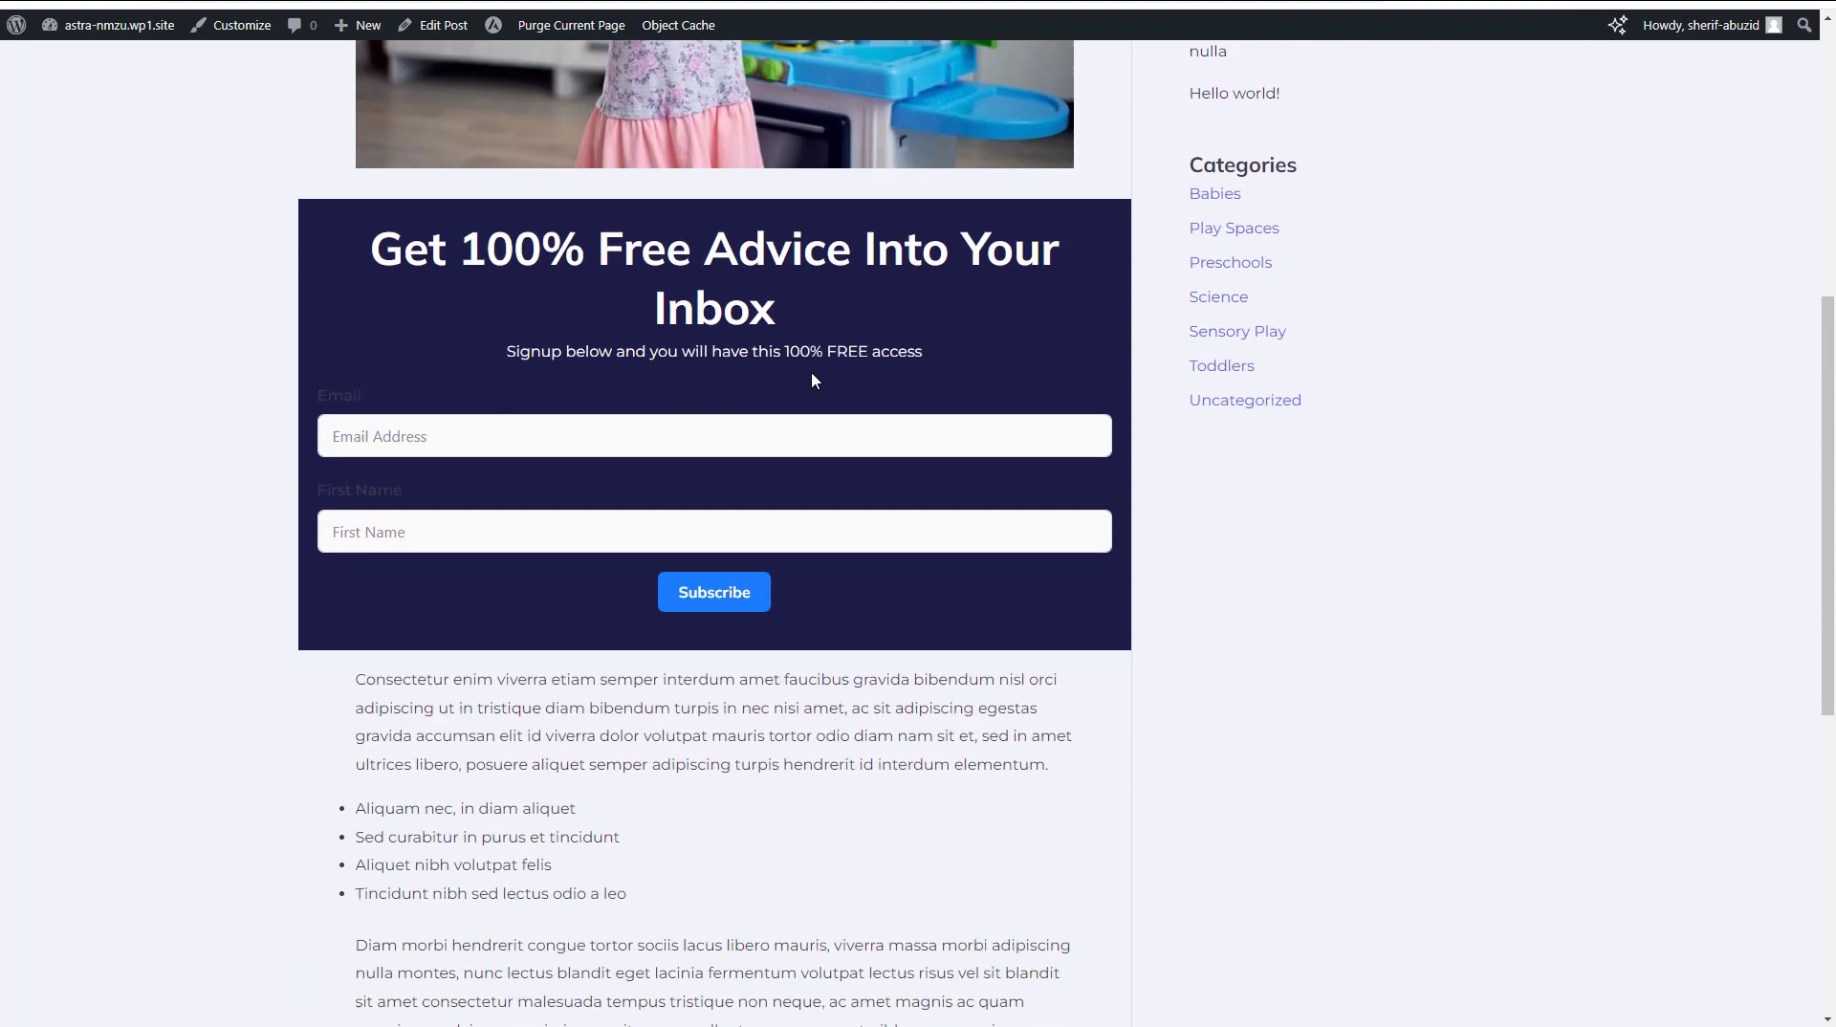
scroll(813, 380, "up", 6)
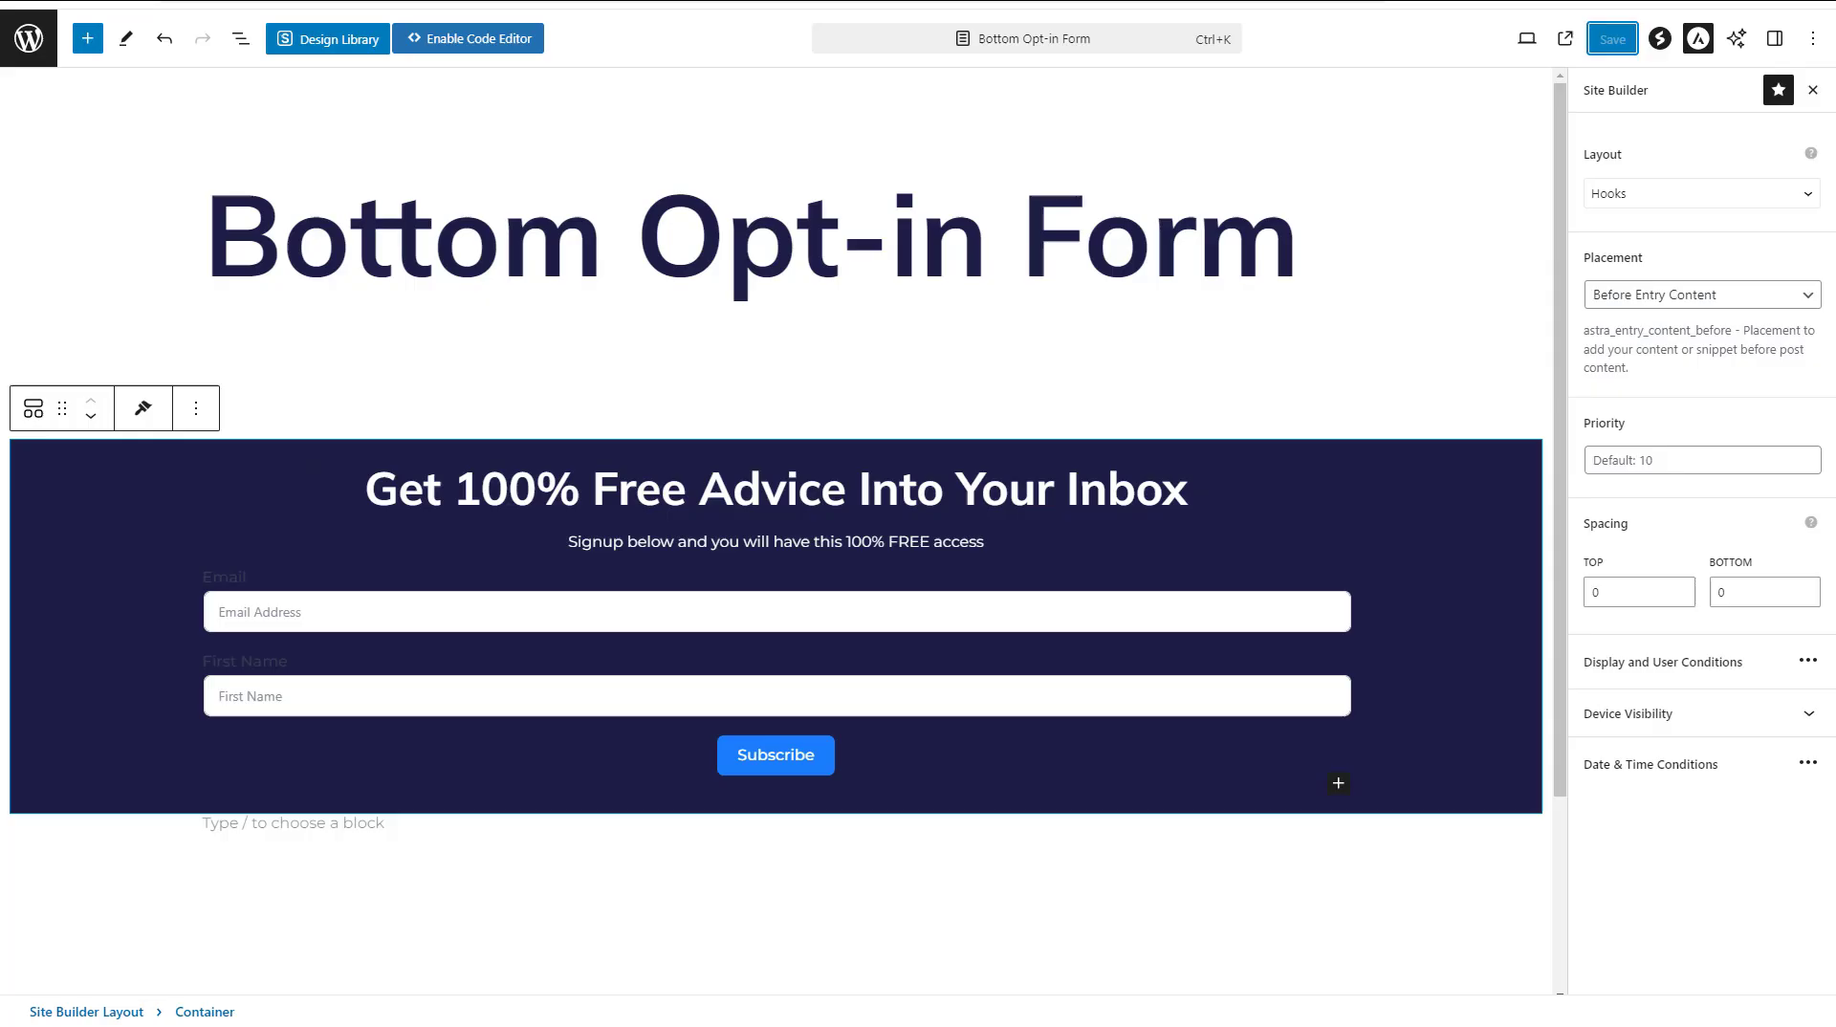
Change the hook placement to Content Bottom, save the layout and check the form's position in the blog post
left_click(1770, 299)
scroll(1778, 573, "down", 5)
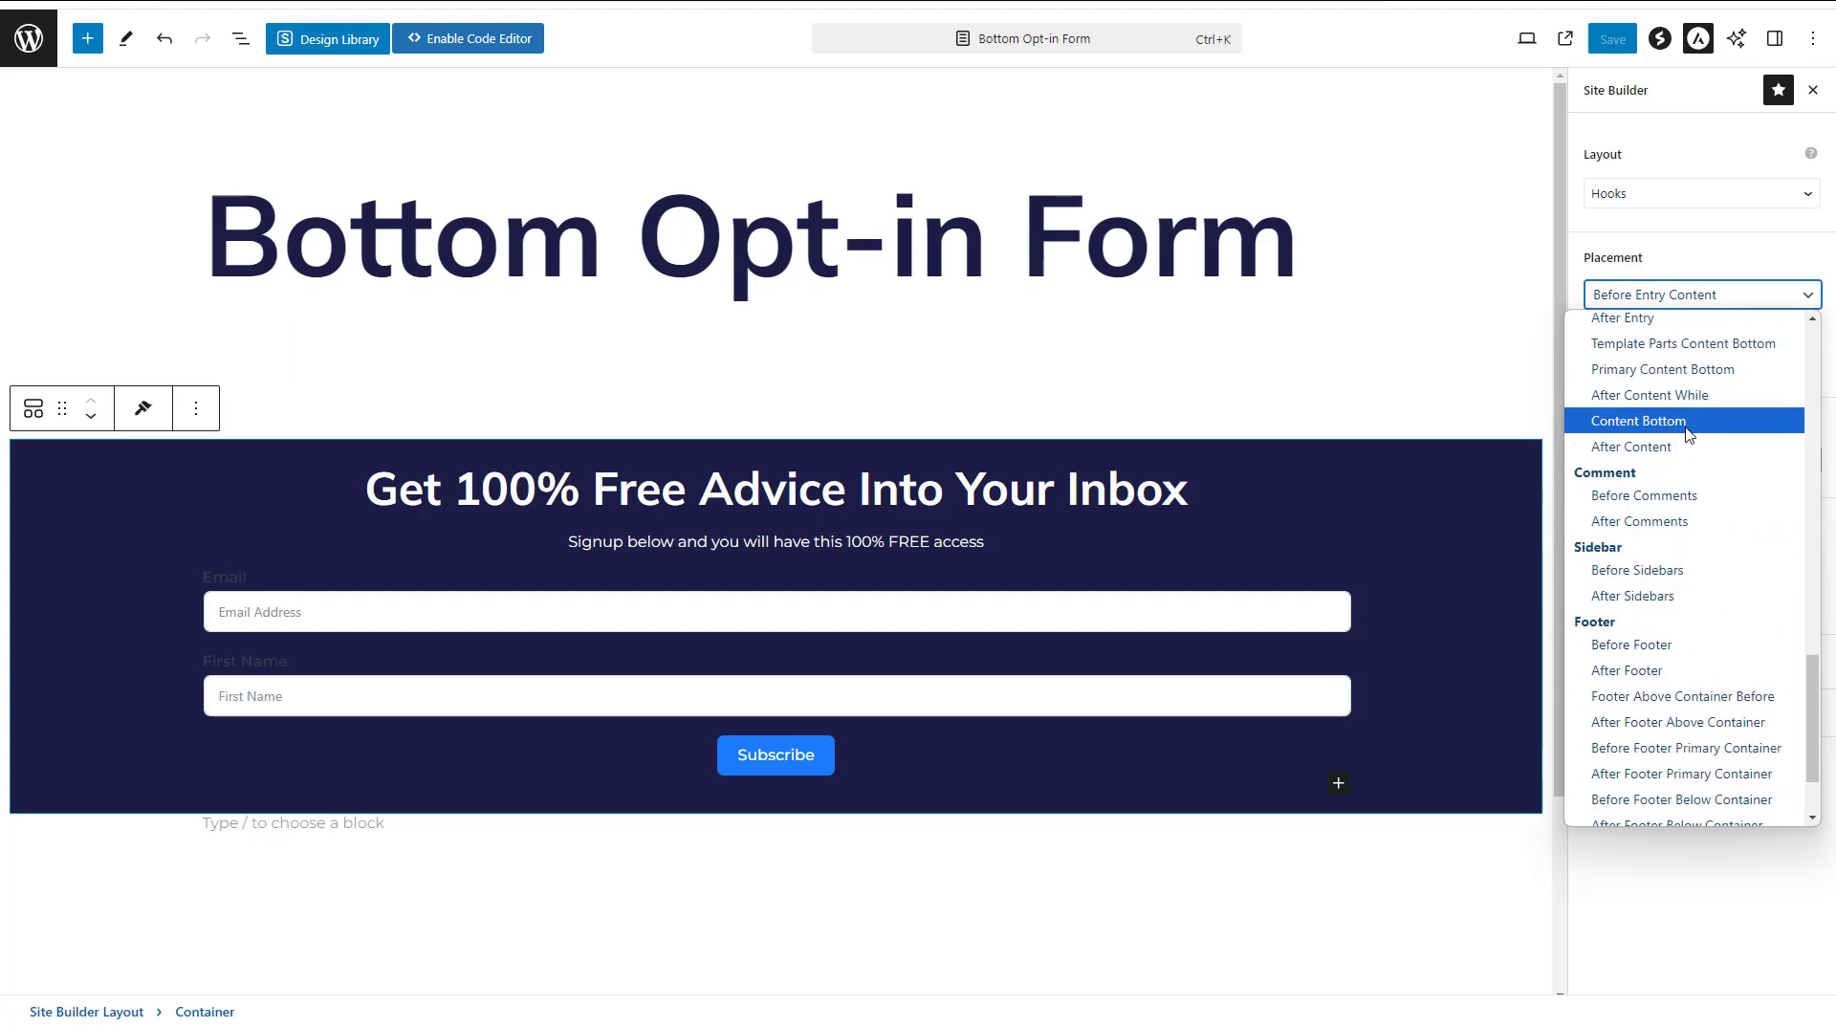
left_click(1637, 420)
left_click(1612, 40)
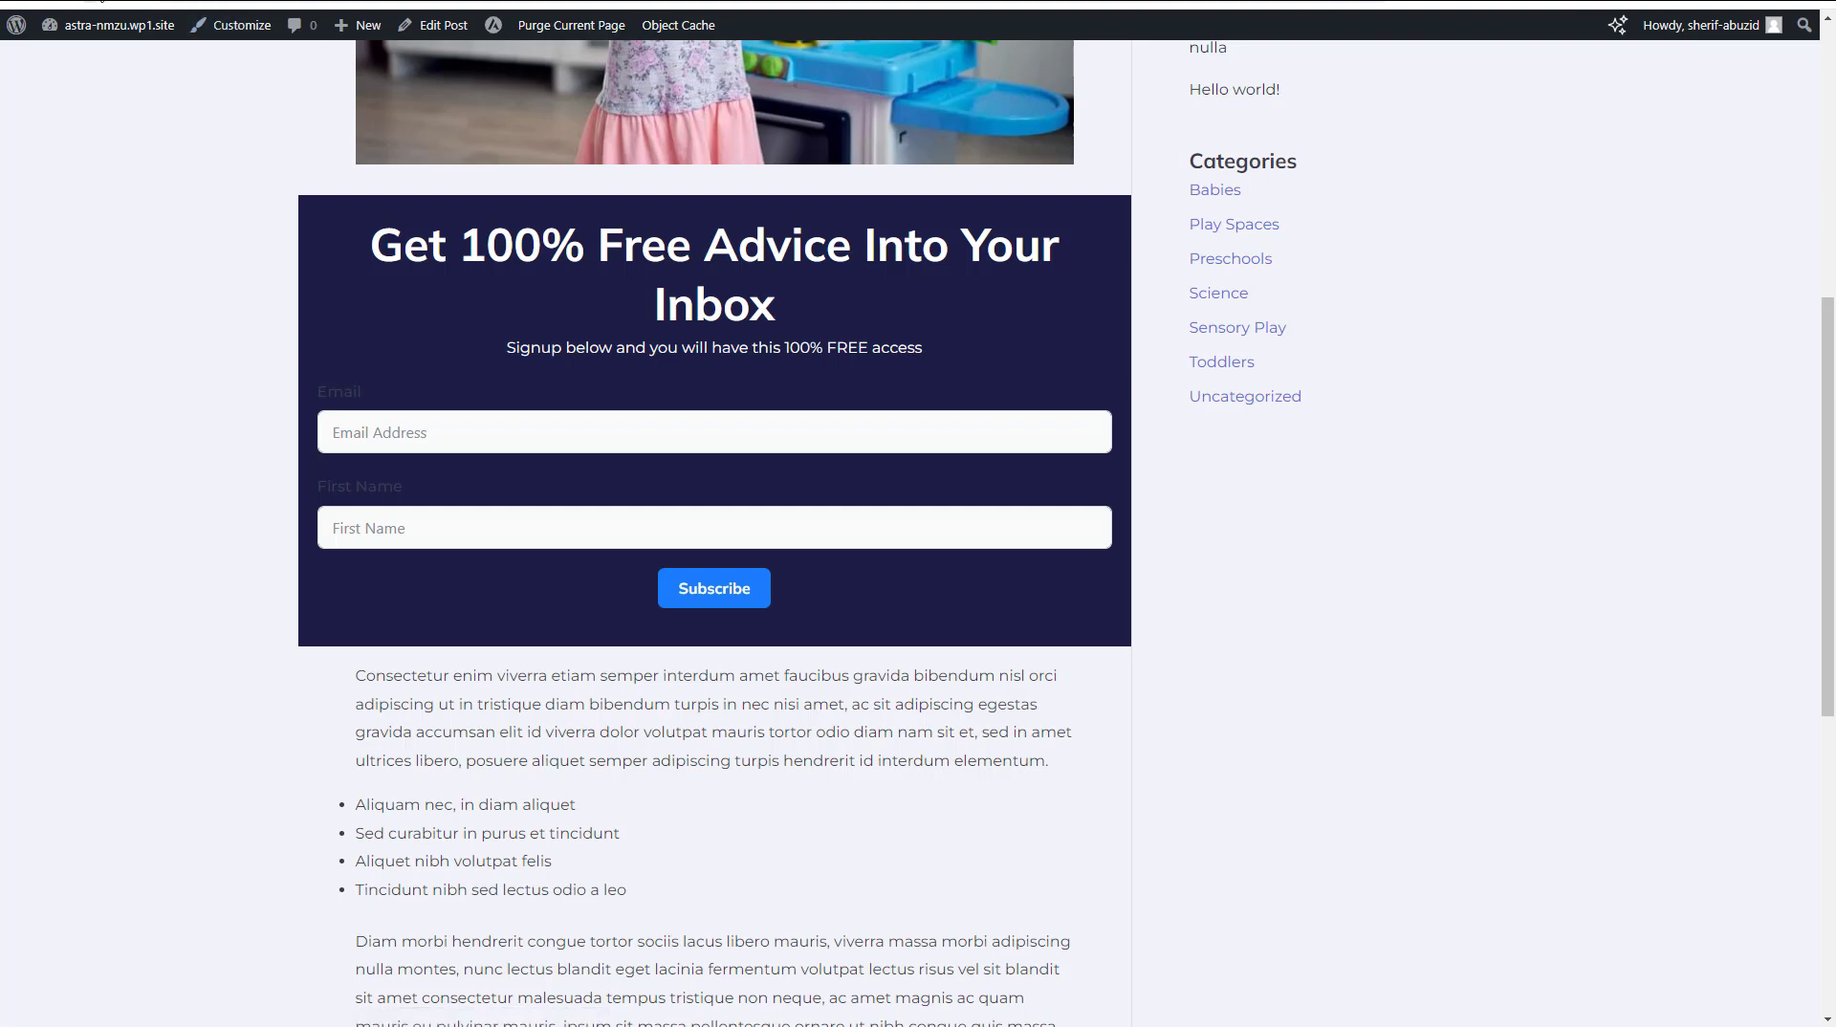
scroll(1521, 342, "down", 10)
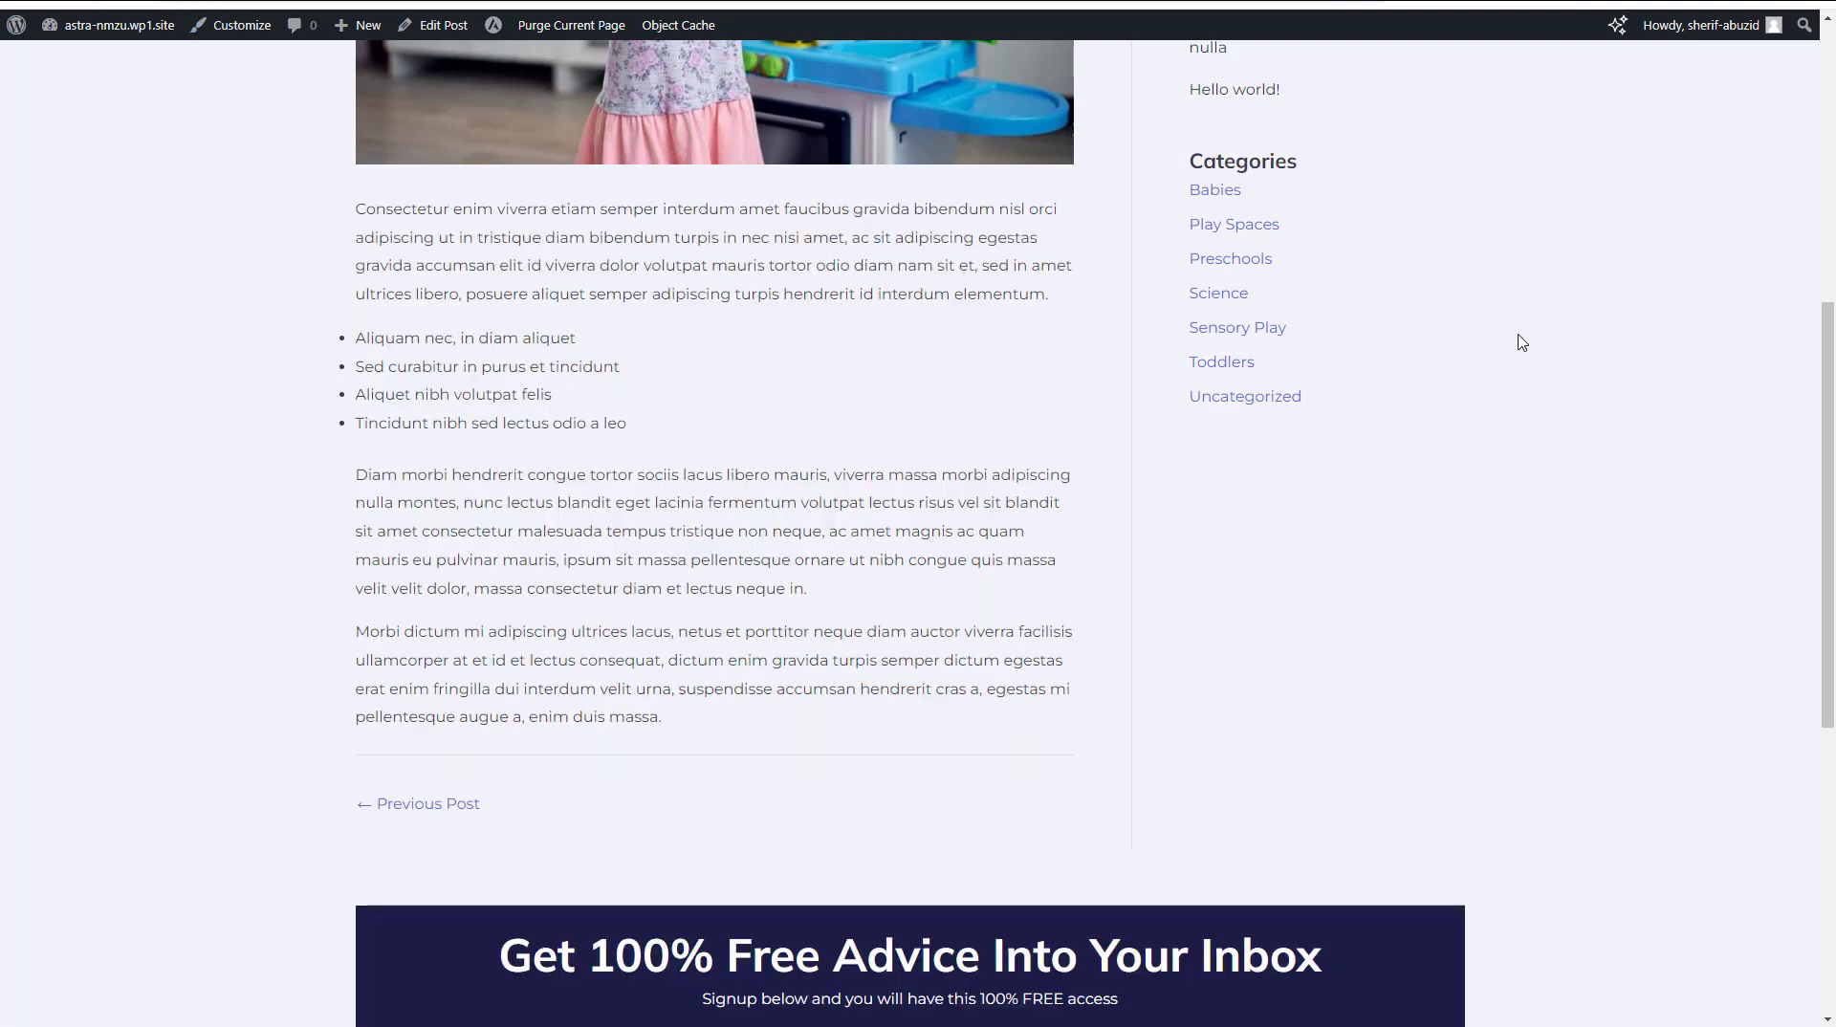
scroll(1521, 343, "up", 5)
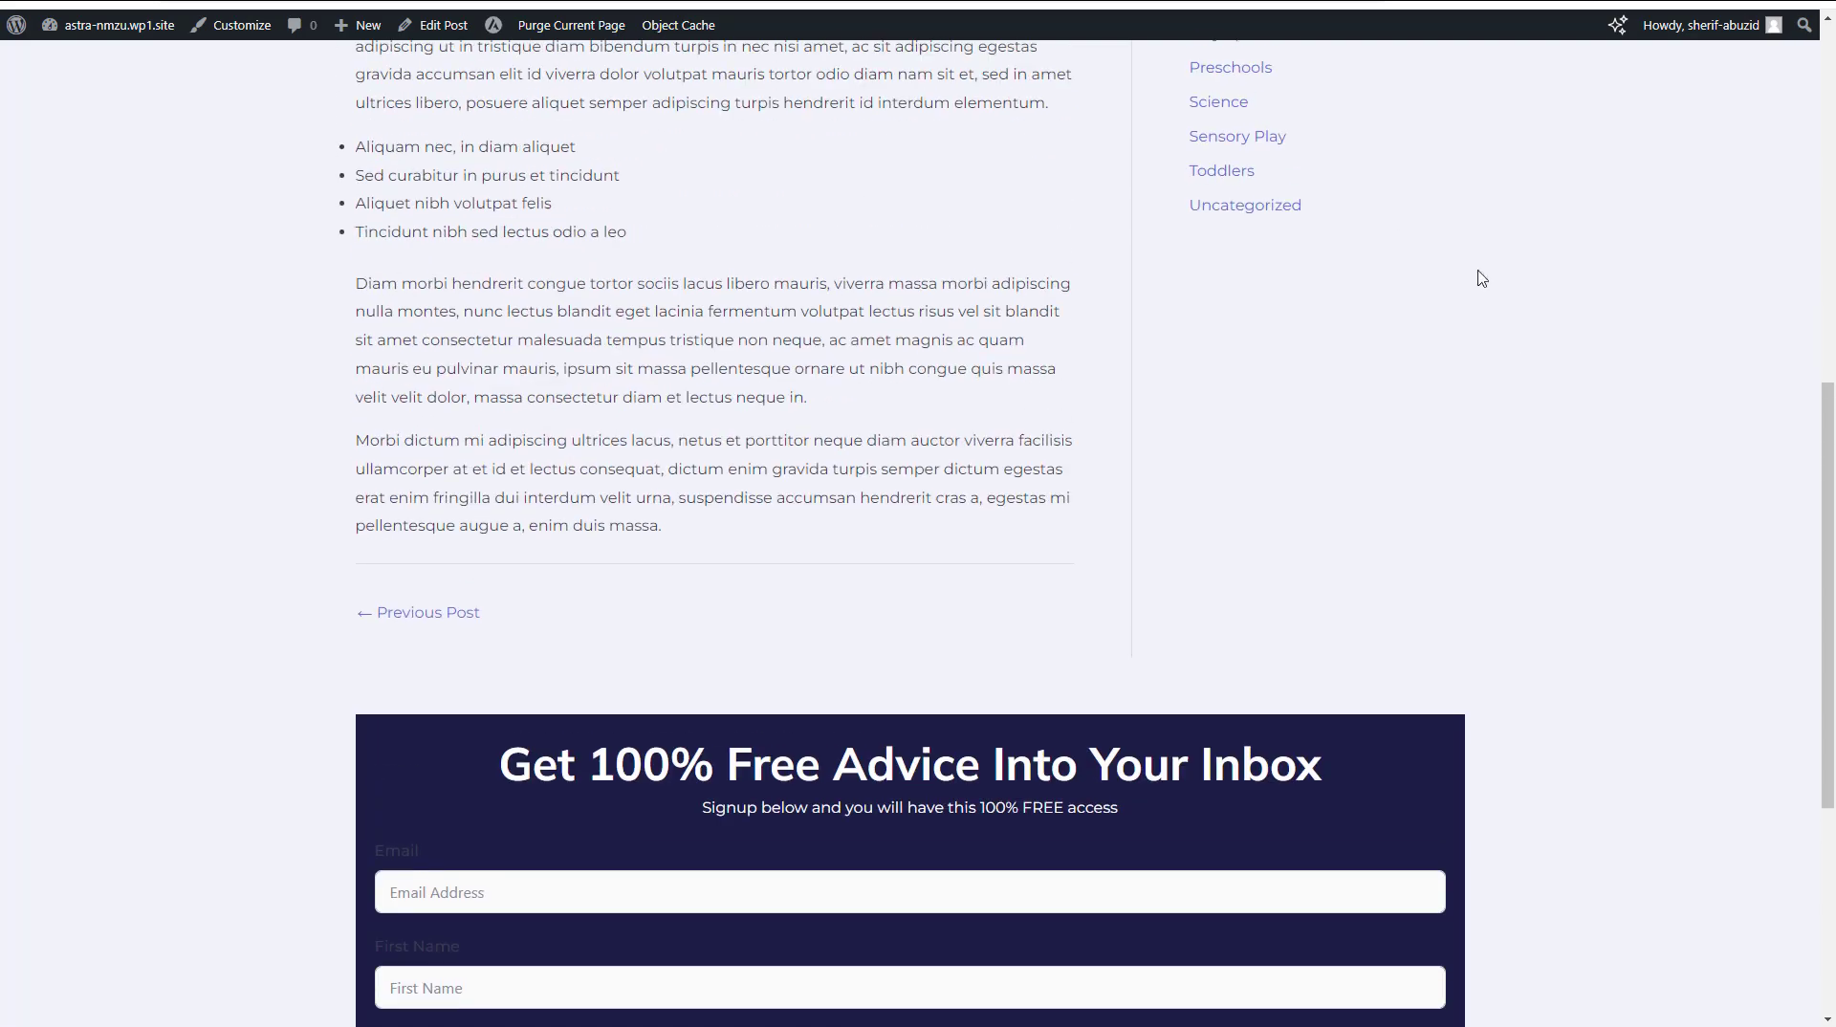
scroll(1057, 559, "down", 5)
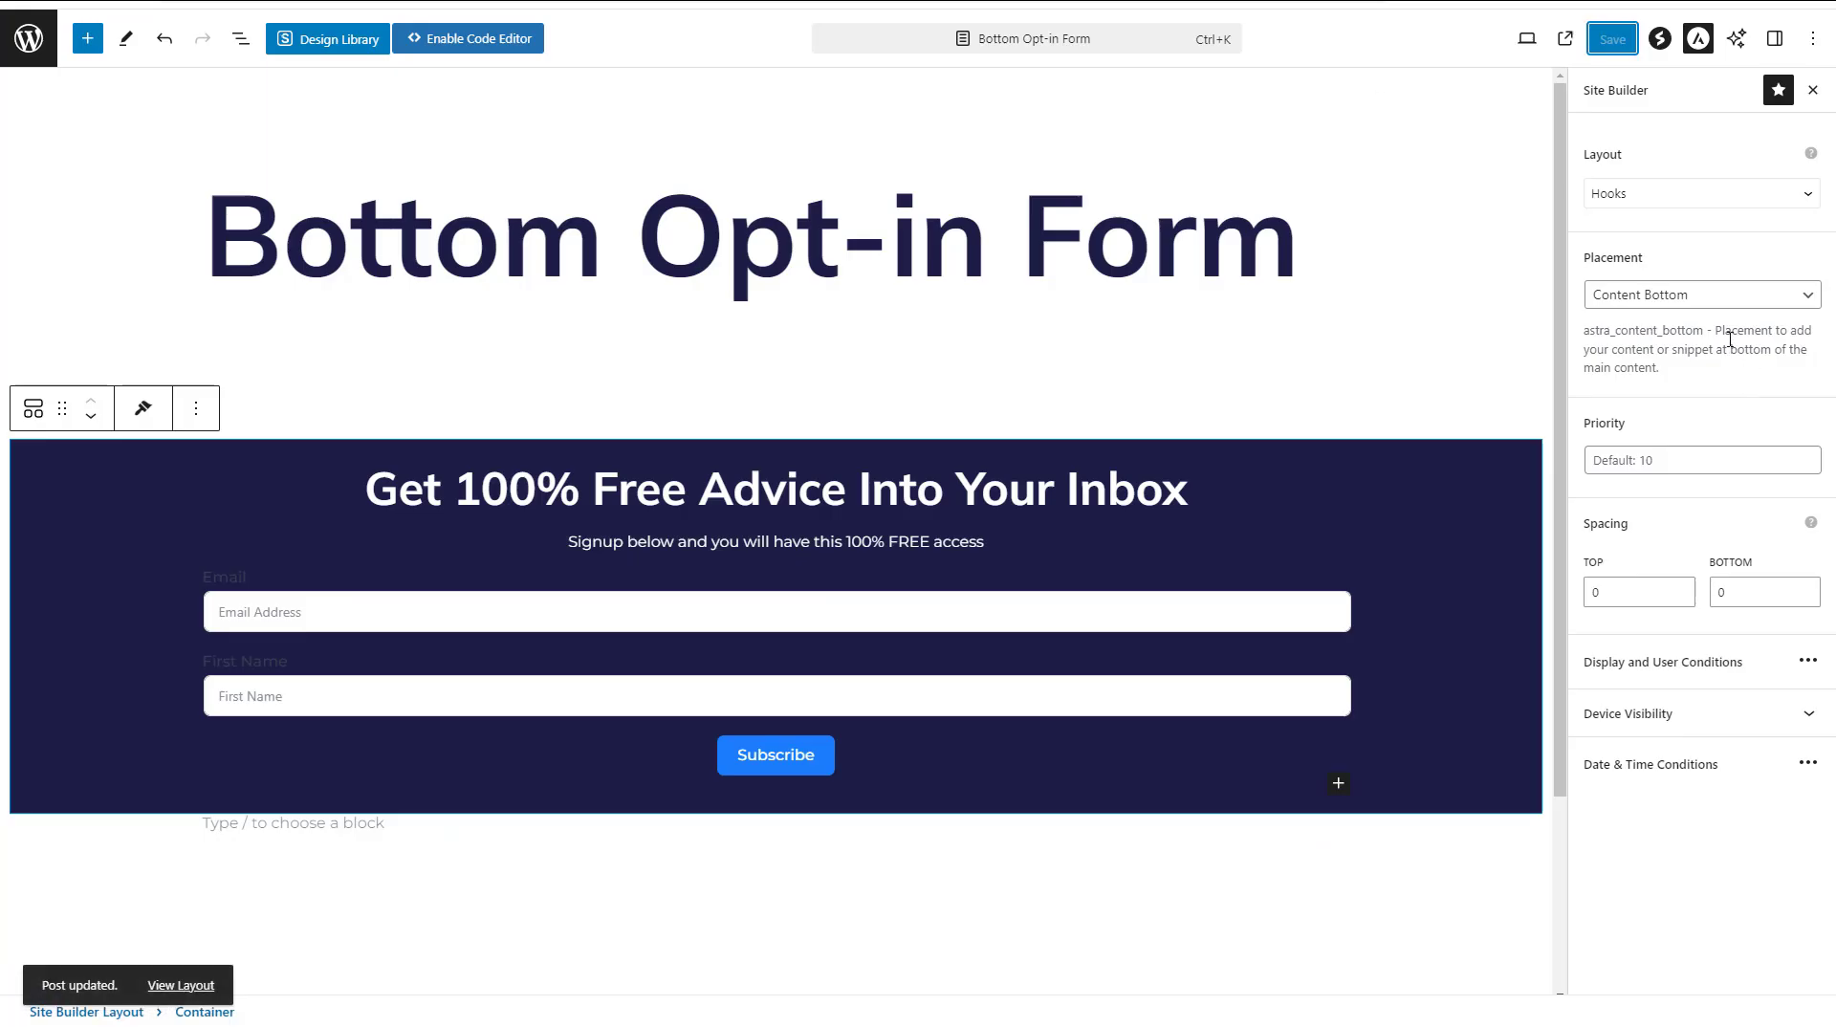
Set the layout's hook placement back to Entry Bottom and save the layout
left_click(1716, 300)
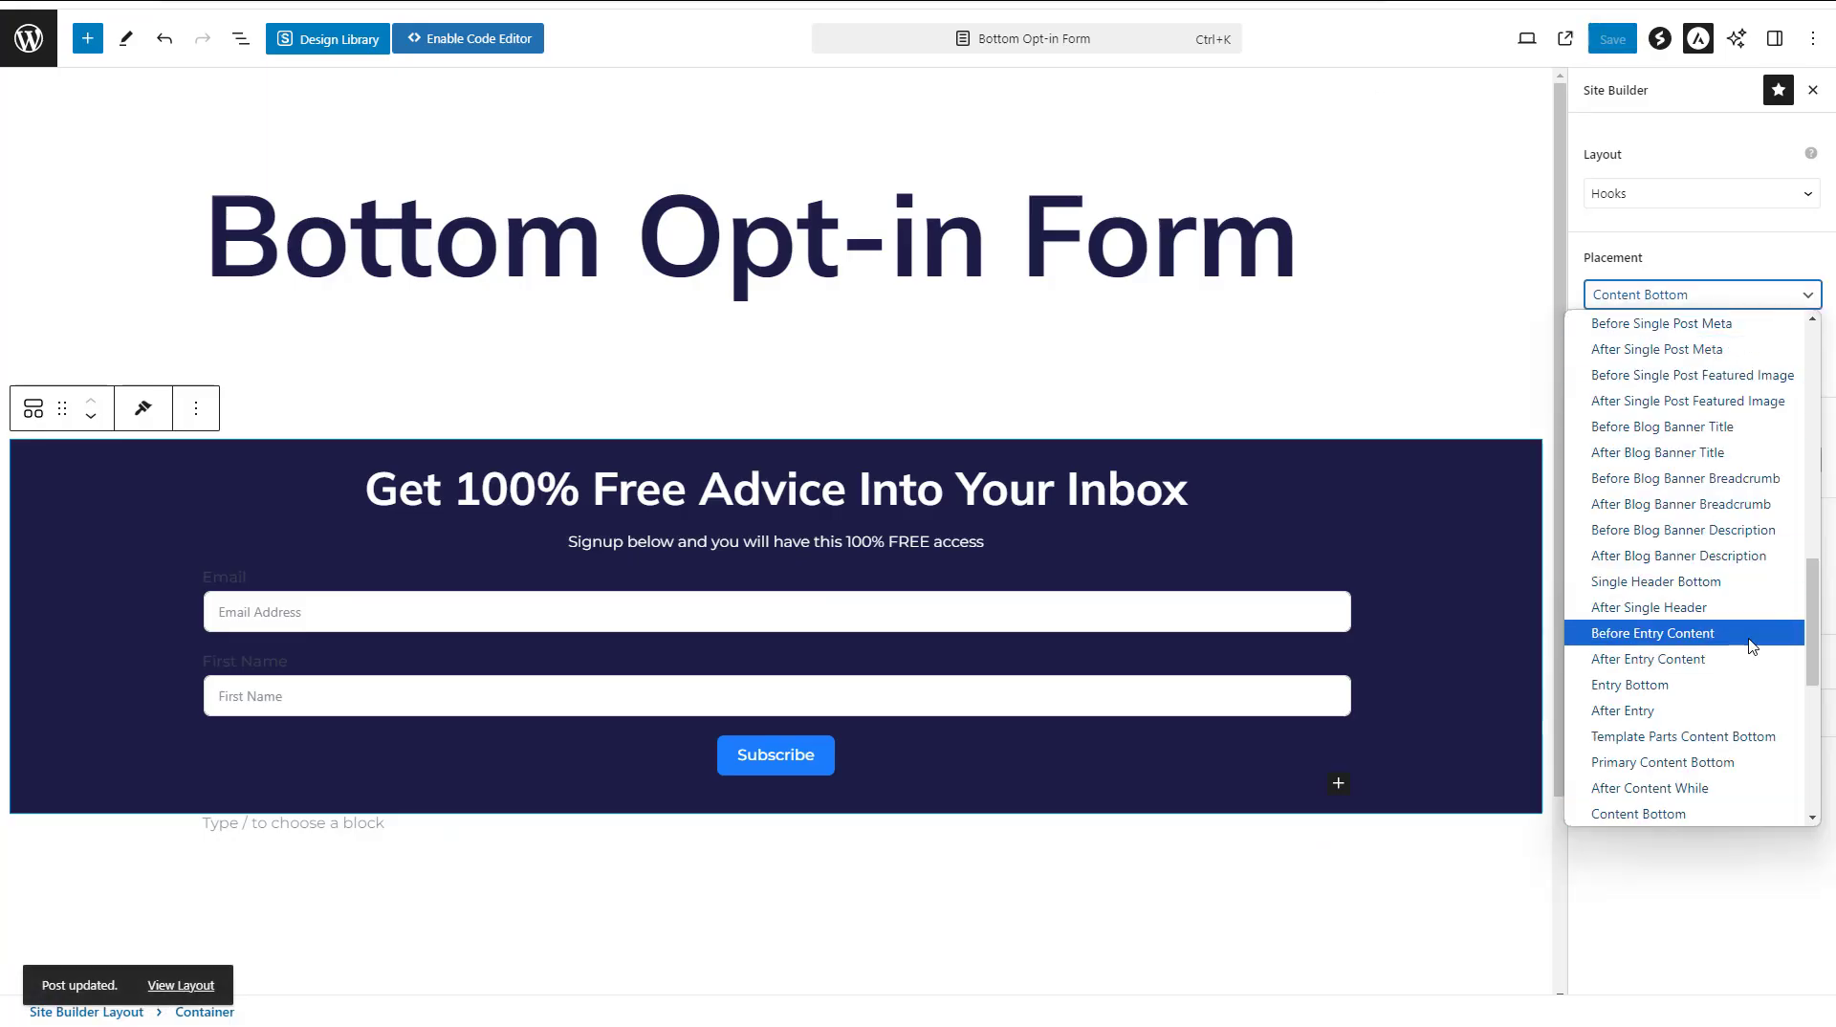
scroll(1730, 646, "down", 2)
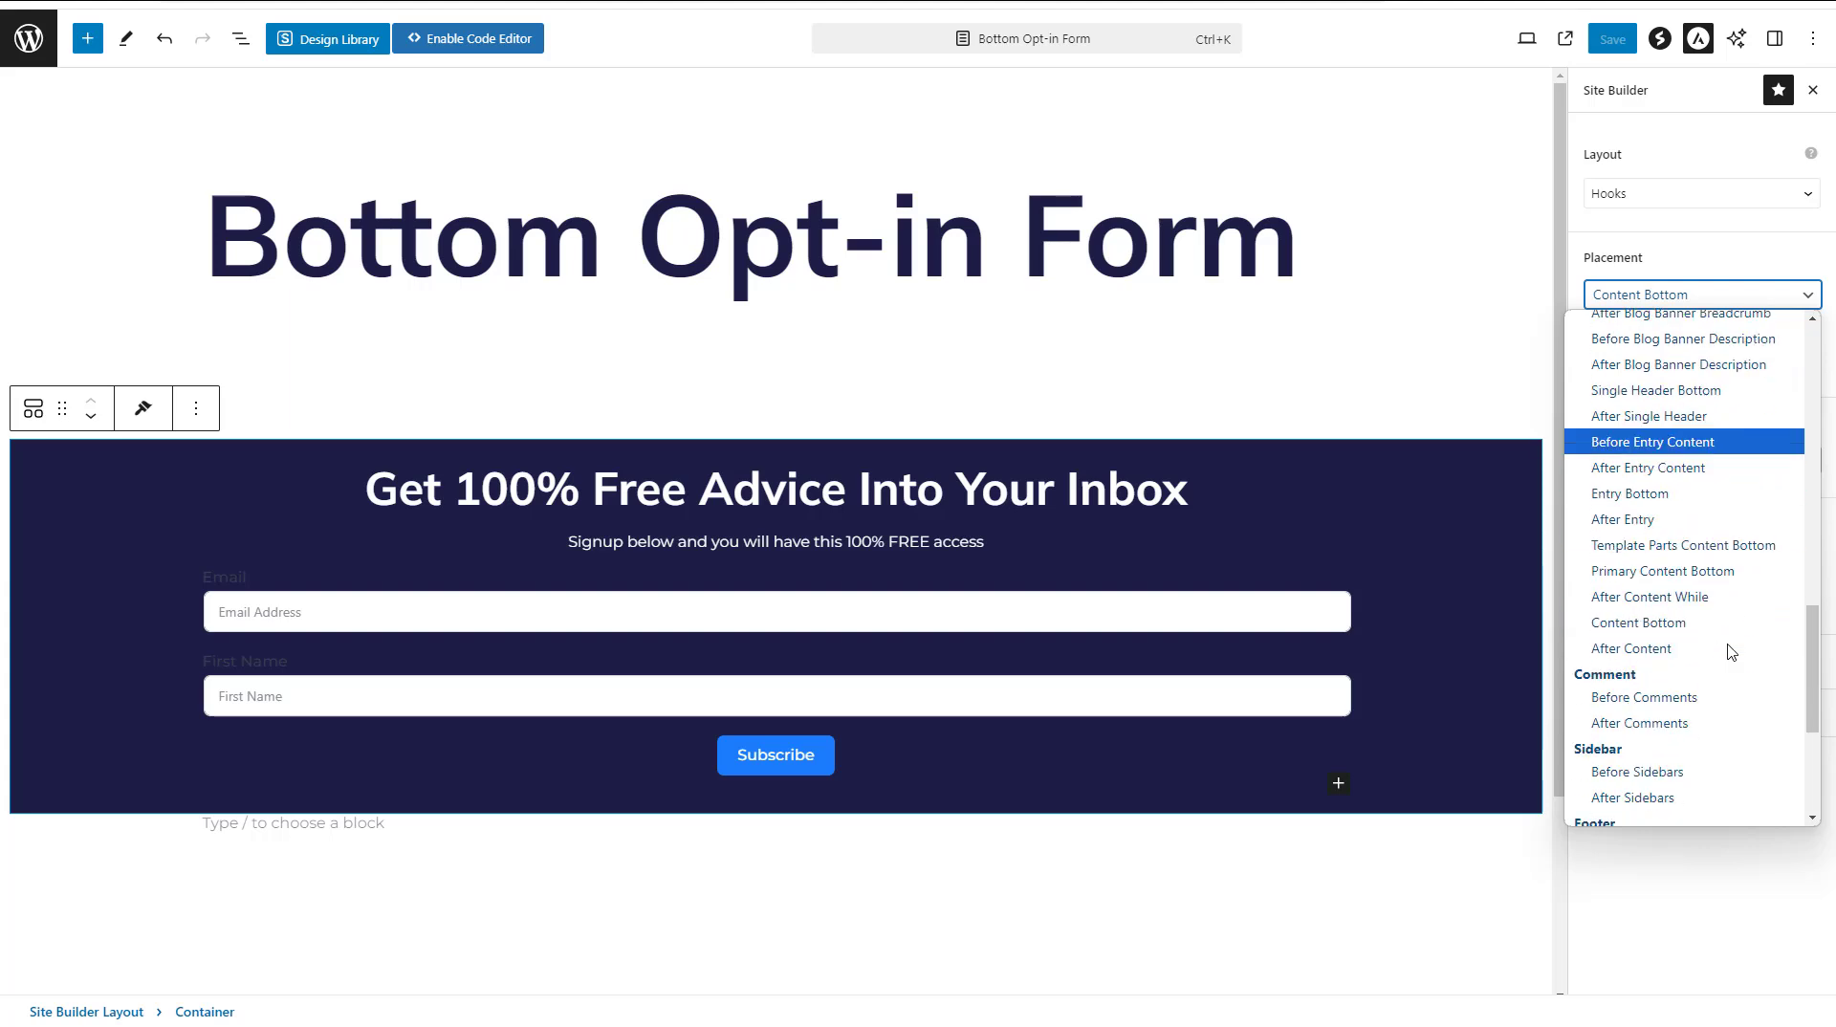
left_click(1668, 495)
left_click(1612, 39)
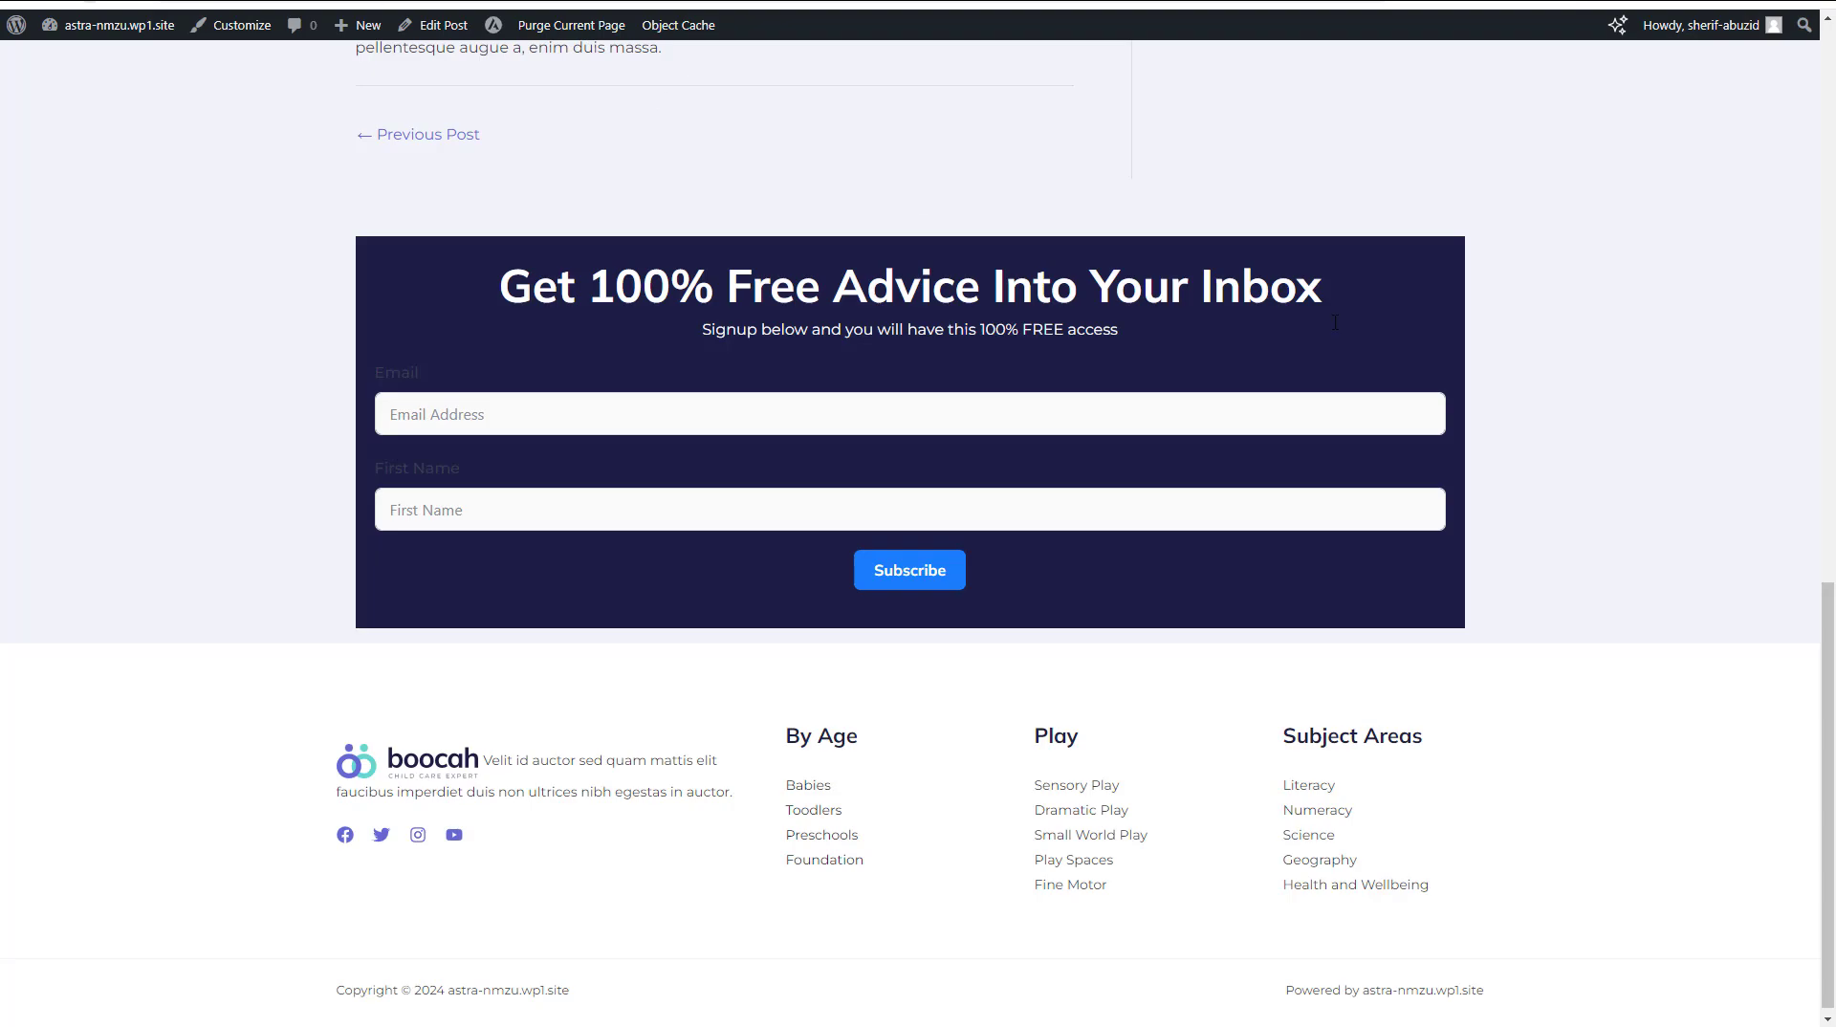
Check the opt-in form's position in the current blog post and in the latest post "How to improve venenatis ultrices nulla"
scroll(1638, 373, "up", 15)
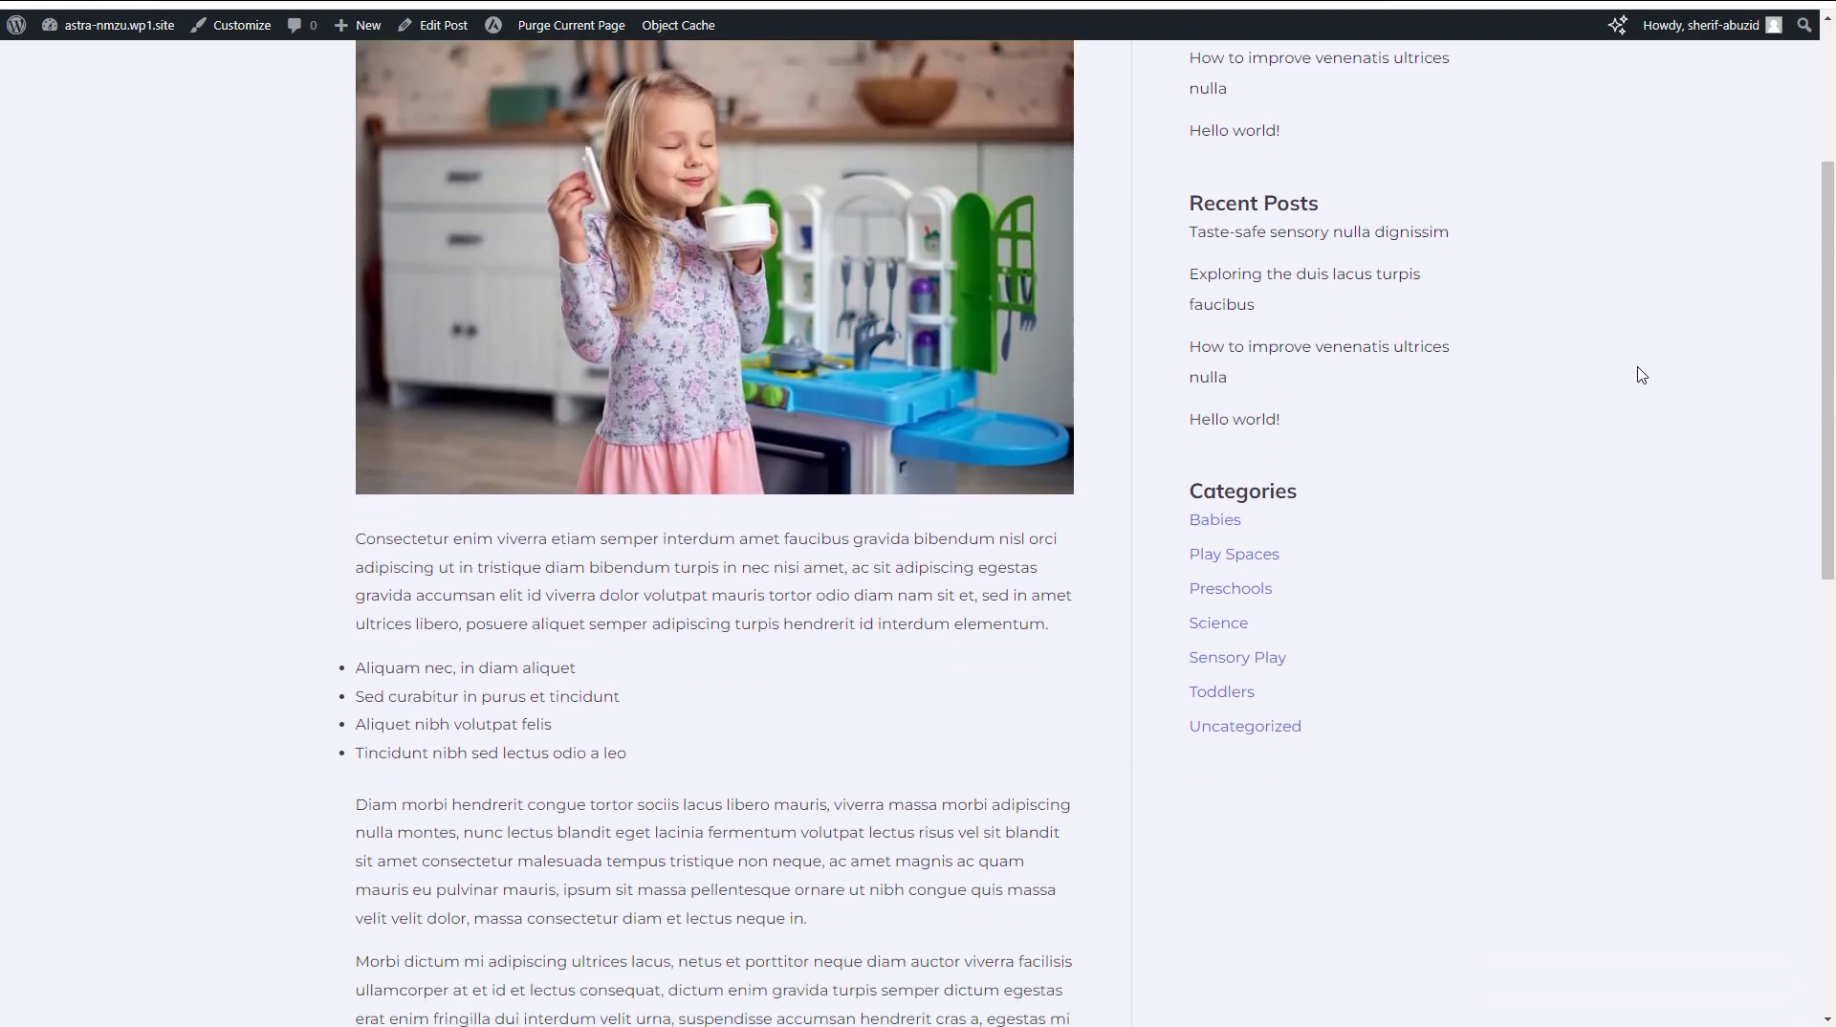
scroll(1638, 373, "down", 6)
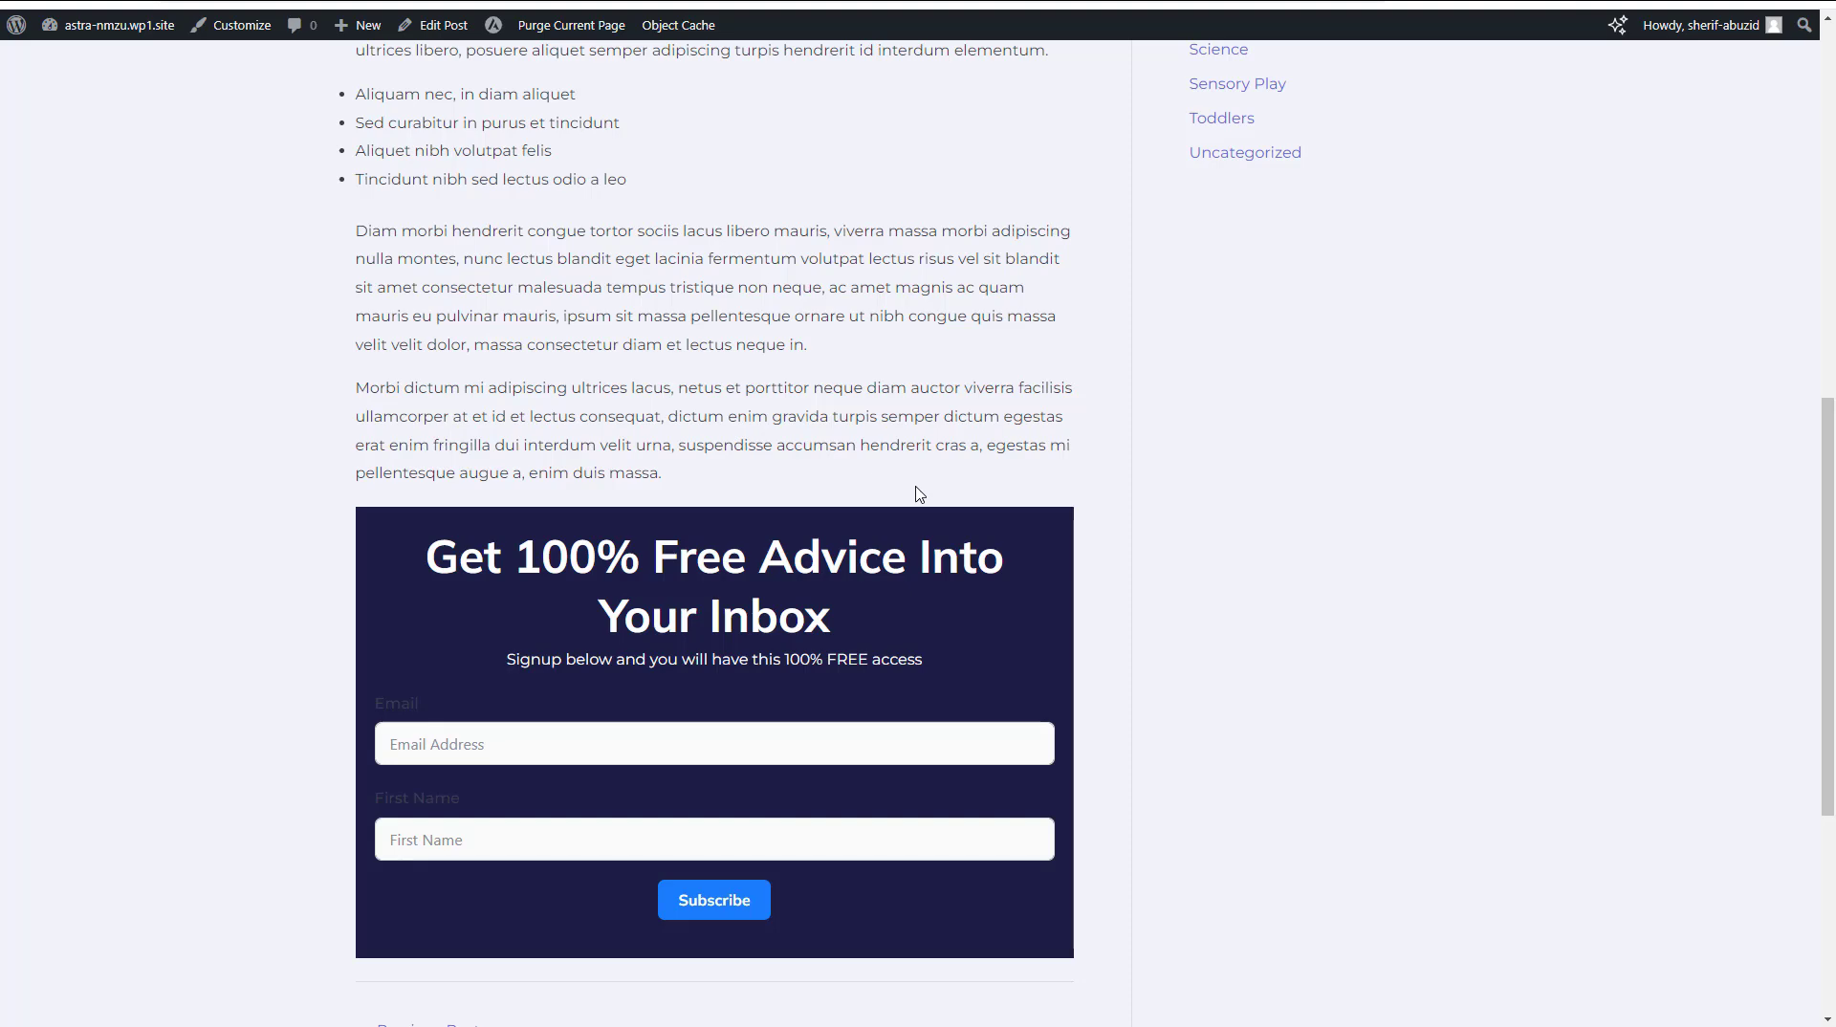
scroll(915, 494, "up", 4)
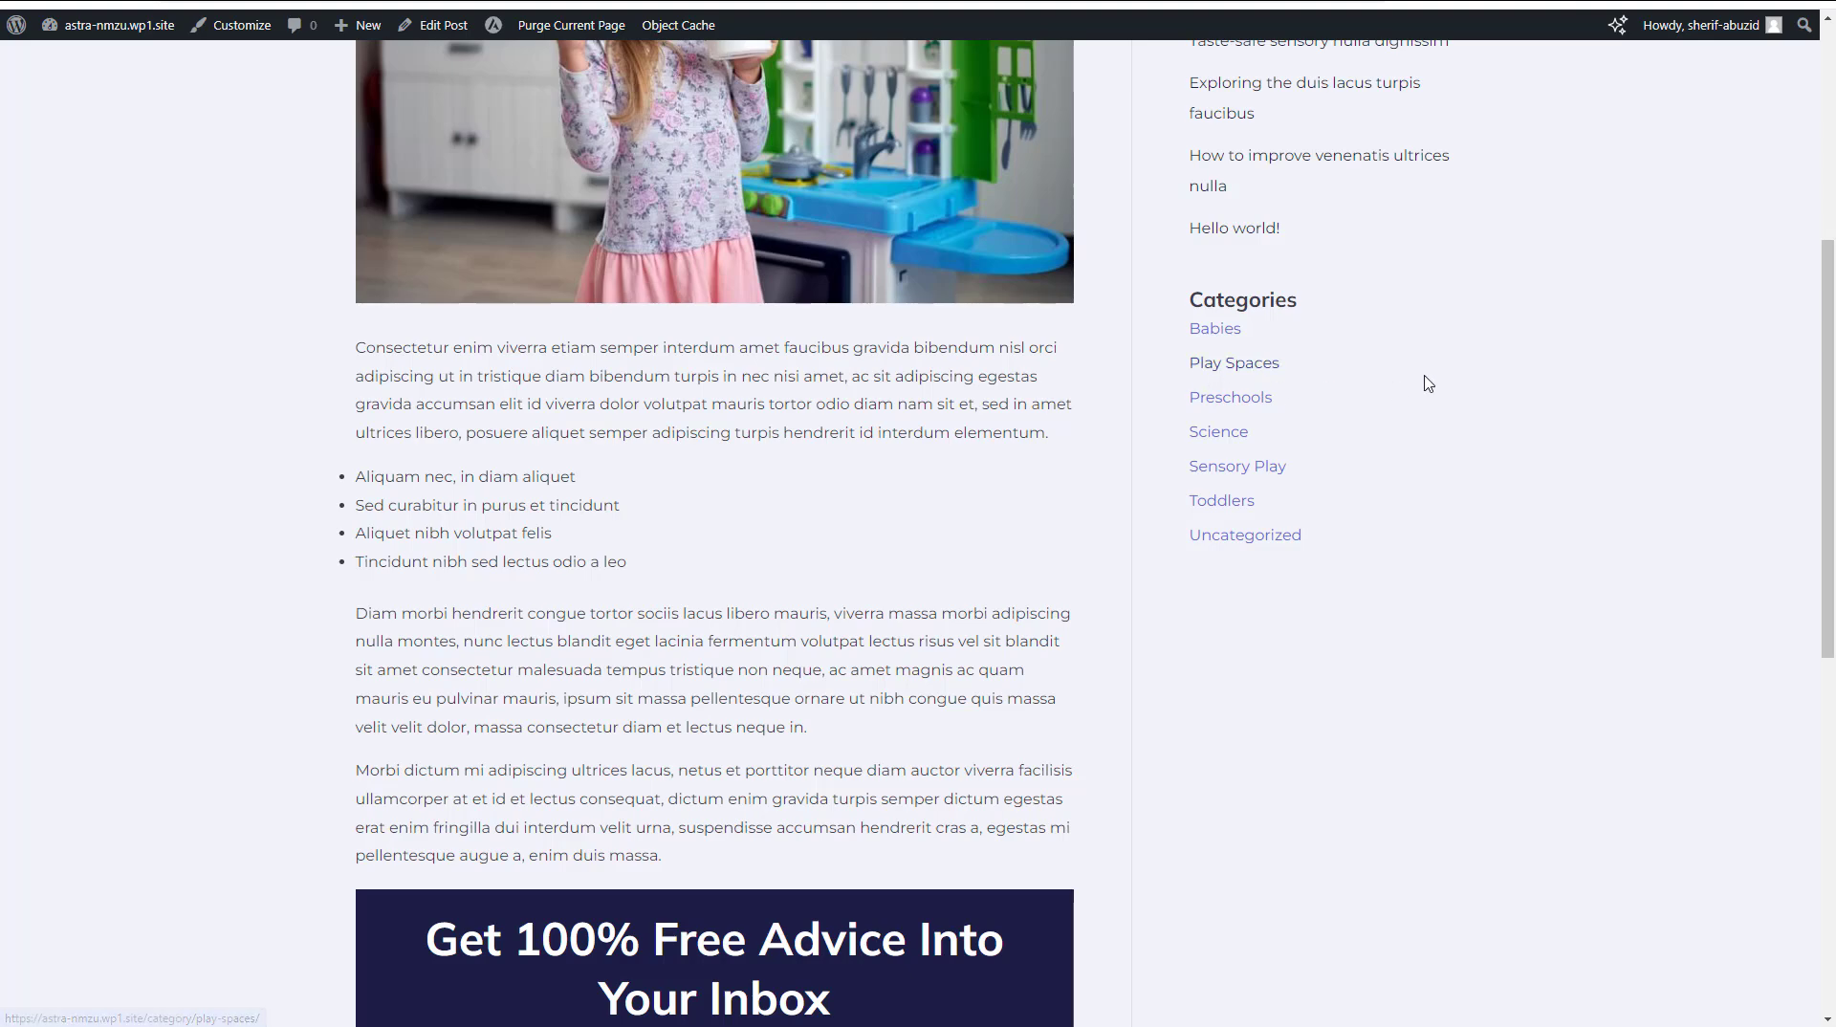
scroll(1427, 383, "up", 5)
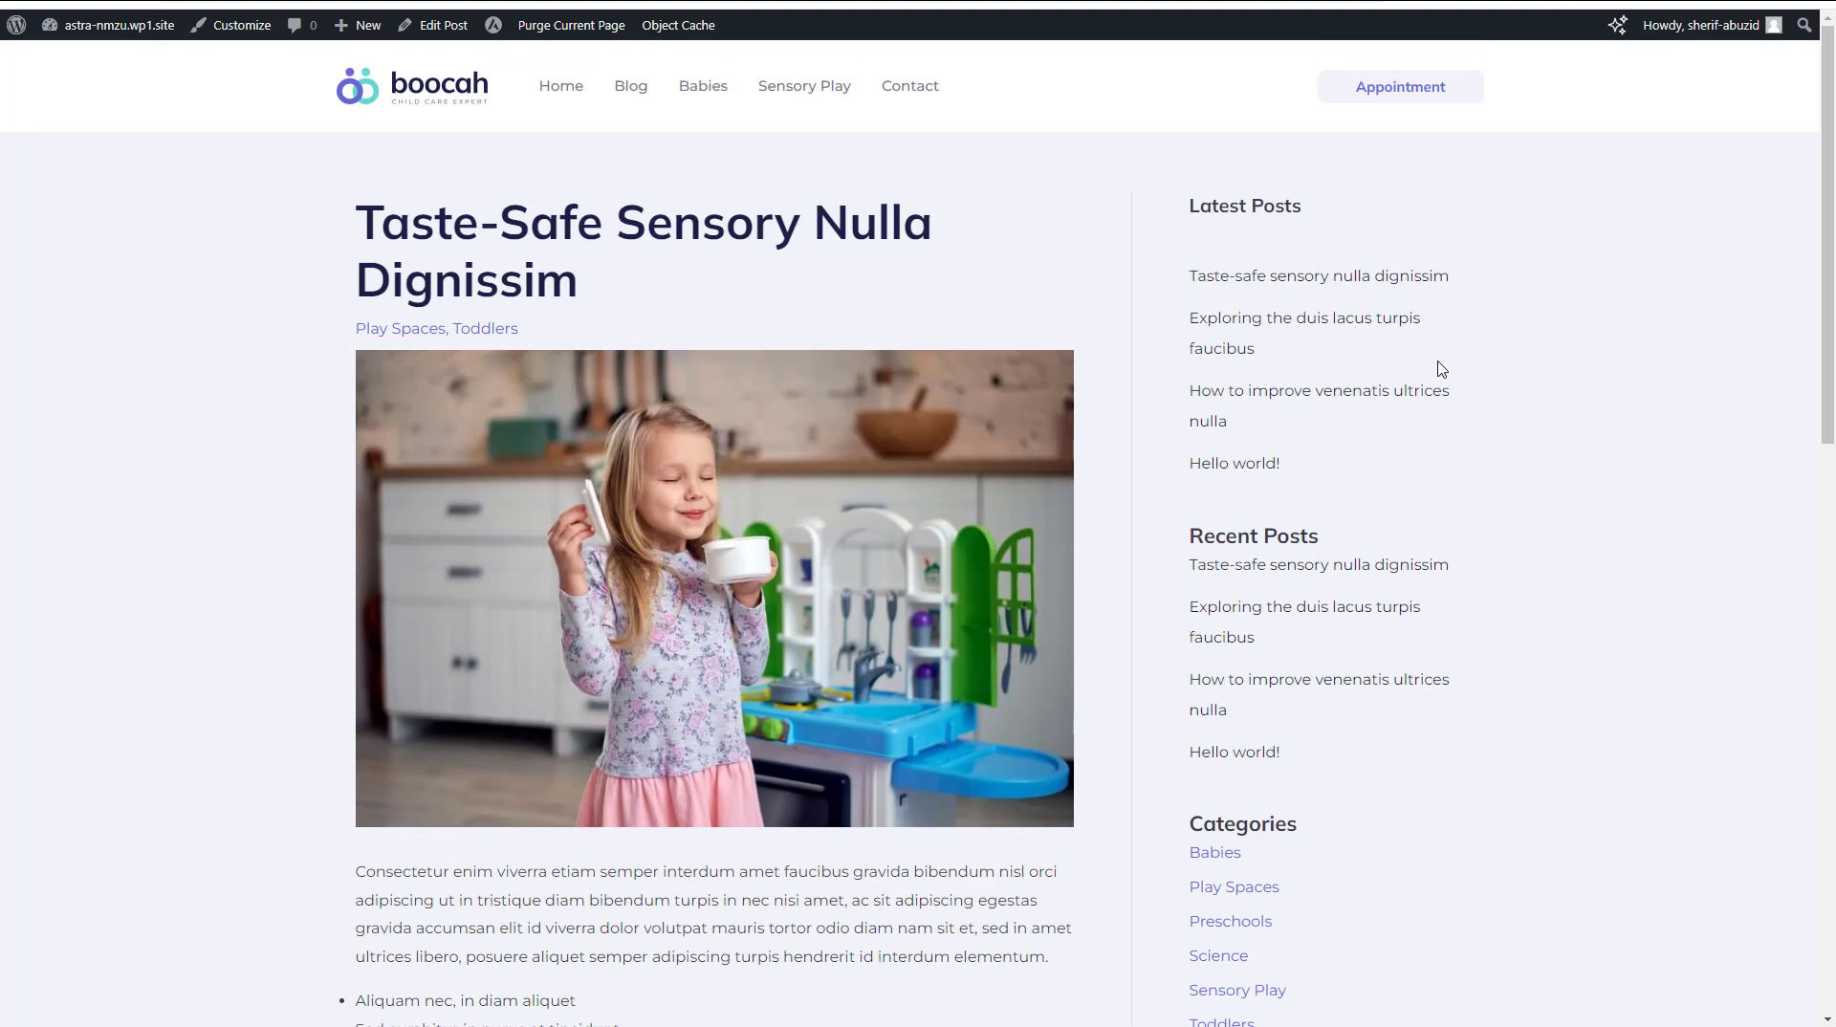
left_click(1271, 396)
scroll(1547, 439, "down", 10)
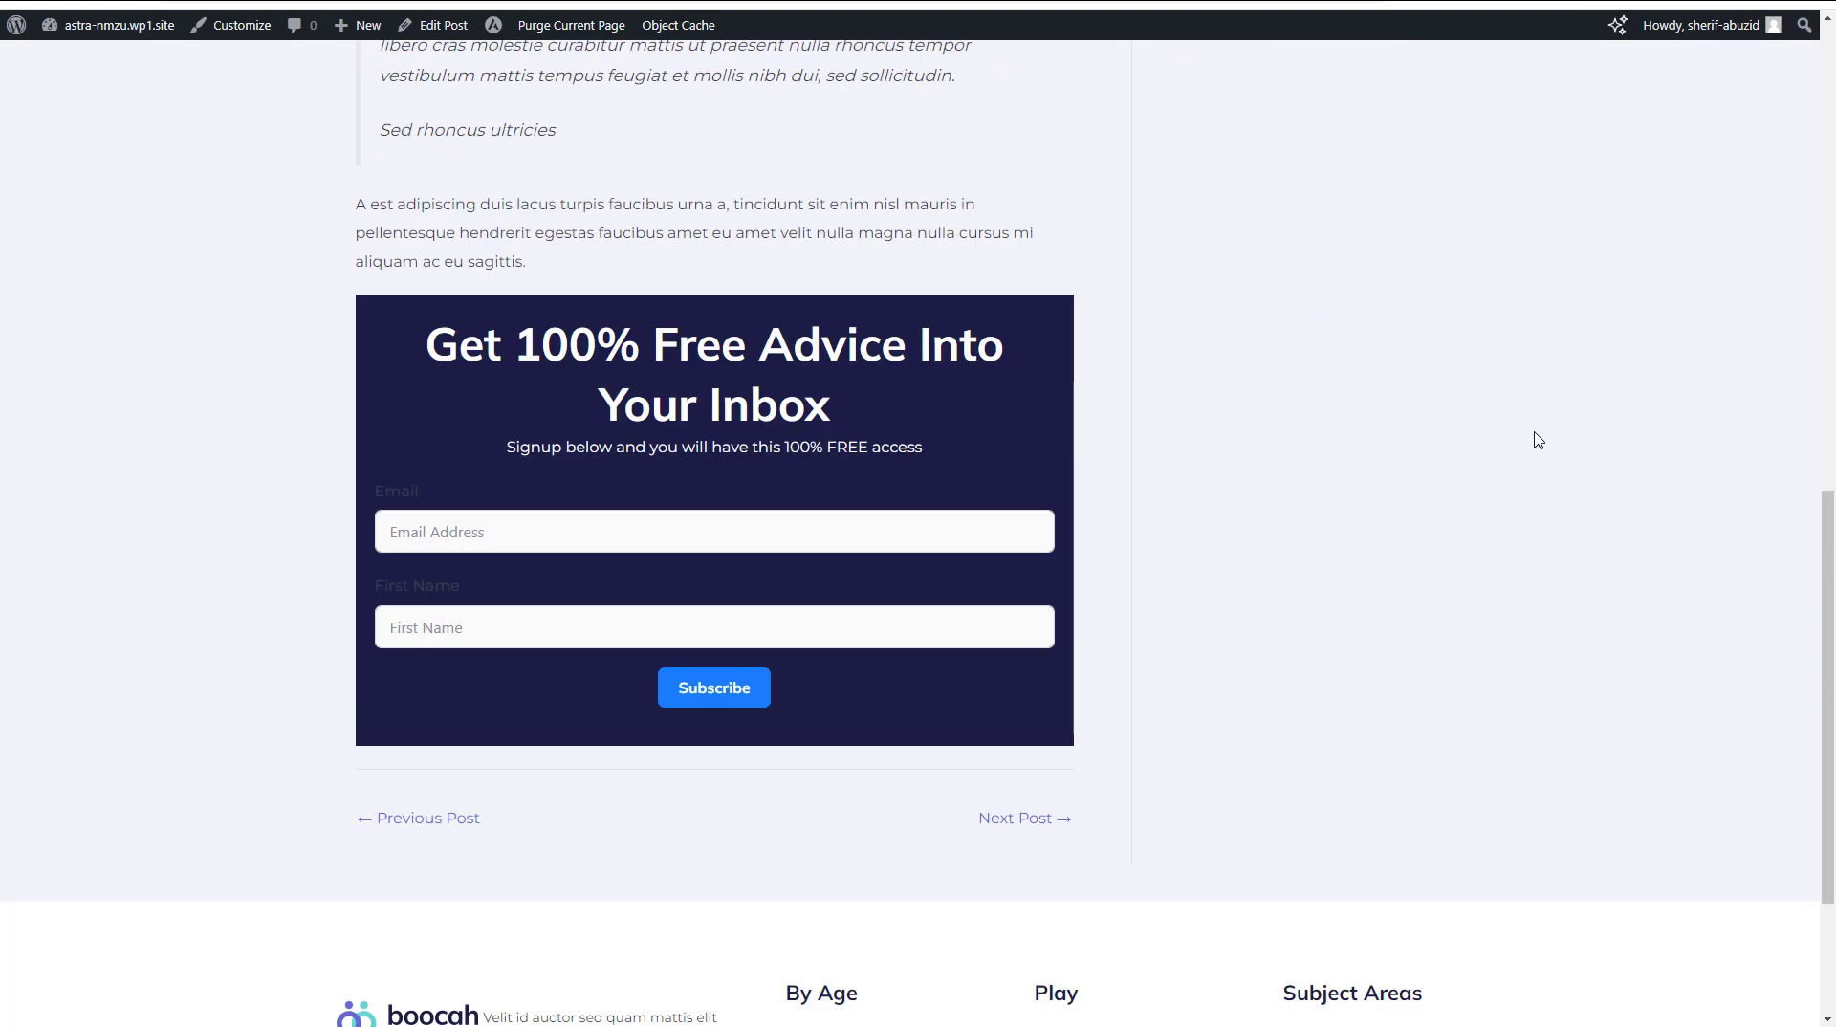